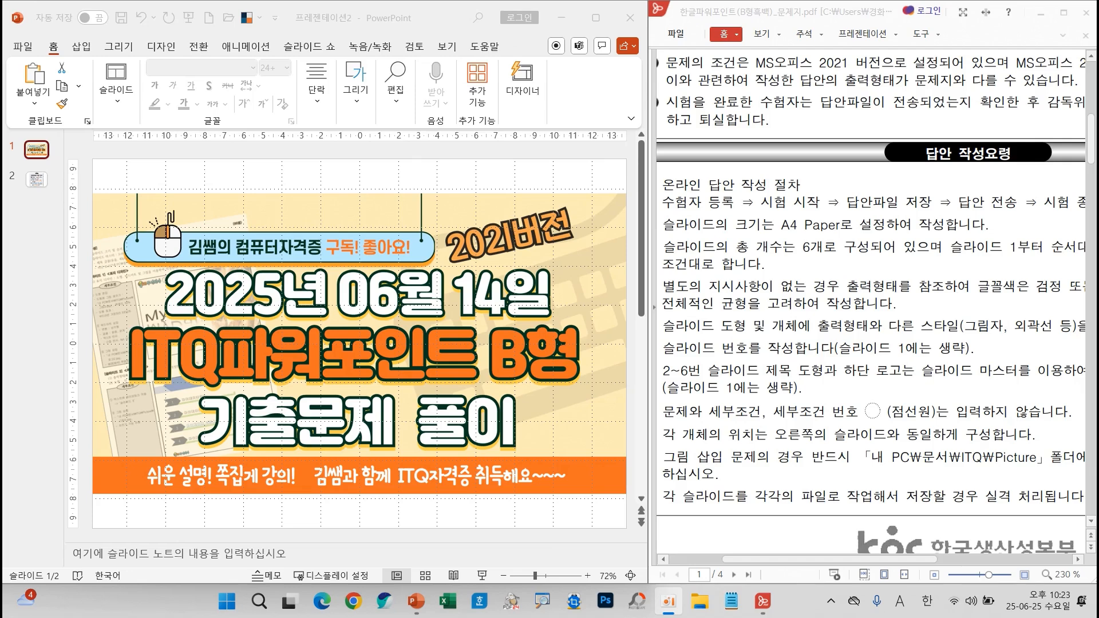
Step: Open slide 2 and review its first basic setting about showing the ruler and gridlines
{"action": "left_click", "coordinate": [36, 182]}
{"action": "left_click", "coordinate": [36, 182]}
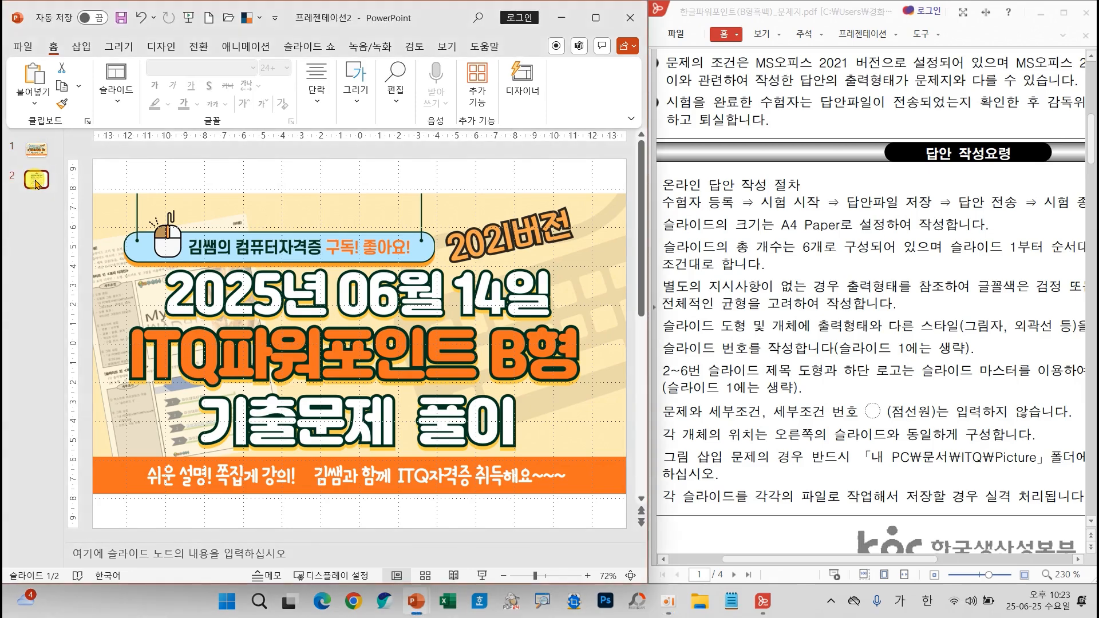
{"action": "left_click", "coordinate": [148, 253]}
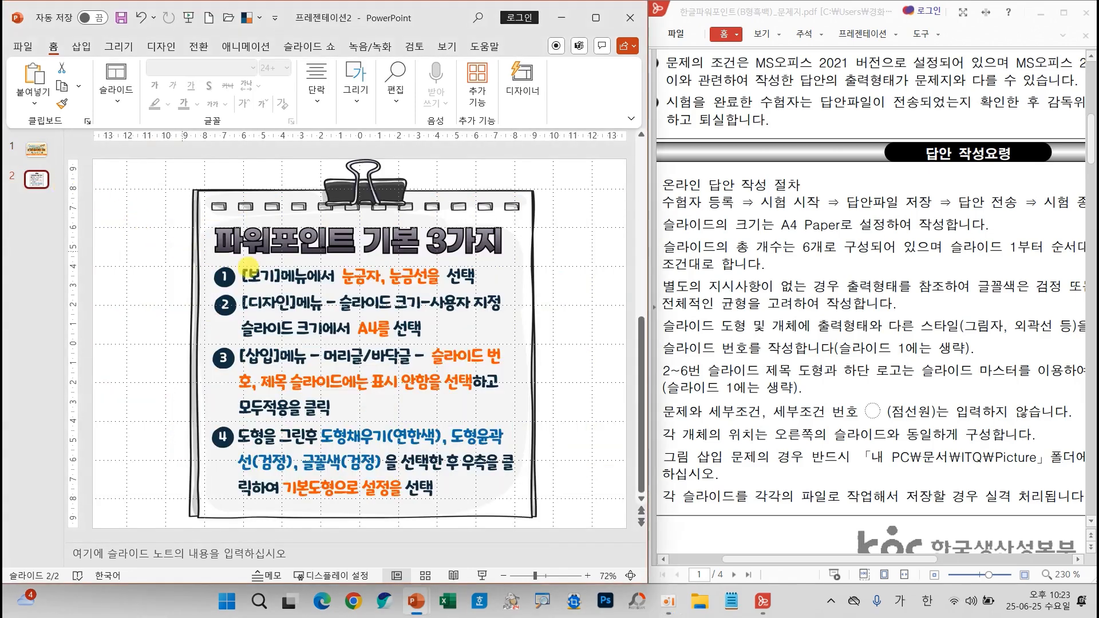
{"action": "left_click_drag", "start_coordinate": [201, 261], "coordinate": [511, 292]}
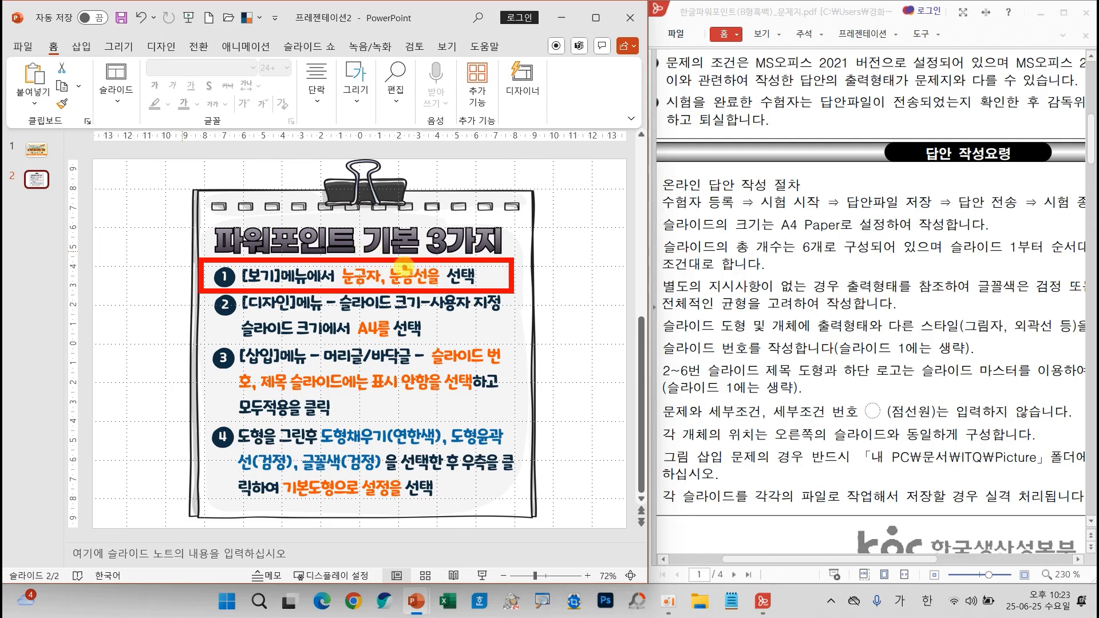
{"action": "mouse_move", "coordinate": [79, 122]}
{"action": "left_mouse_down"}
{"action": "mouse_move", "coordinate": [297, 145]}
{"action": "mouse_move", "coordinate": [636, 150]}
{"action": "left_mouse_up"}
{"action": "mouse_move", "coordinate": [58, 156]}
{"action": "left_mouse_down"}
{"action": "mouse_move", "coordinate": [92, 356]}
{"action": "mouse_move", "coordinate": [89, 530]}
{"action": "left_mouse_up"}
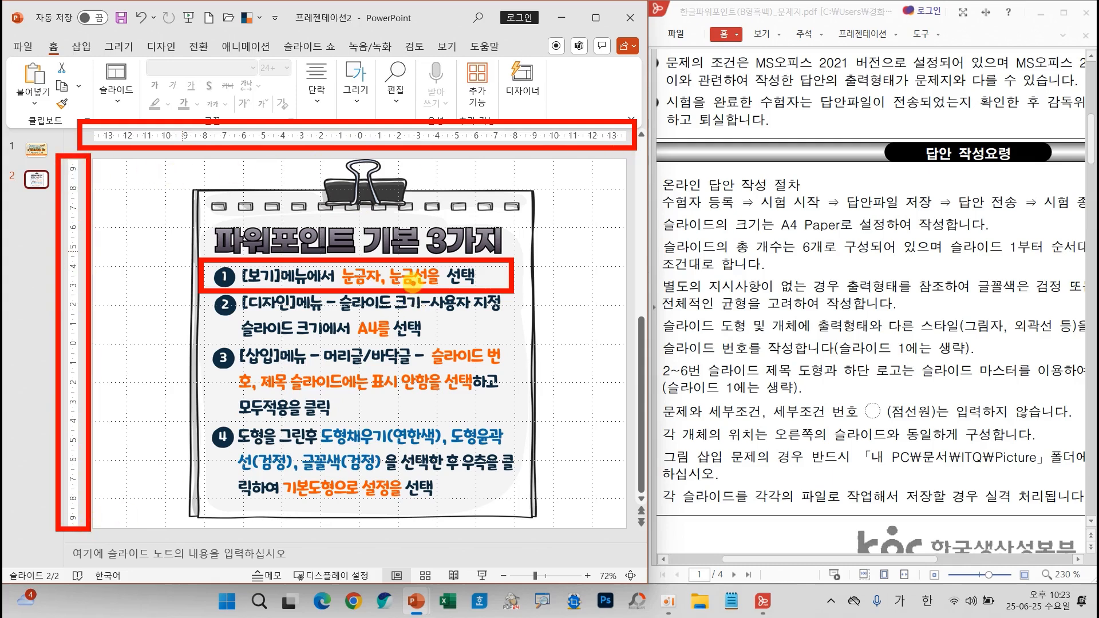
{"action": "mouse_move", "coordinate": [167, 274]}
{"action": "left_mouse_down"}
{"action": "mouse_move", "coordinate": [116, 283]}
{"action": "mouse_move", "coordinate": [156, 245]}
{"action": "mouse_move", "coordinate": [166, 275]}
{"action": "left_mouse_up"}
{"action": "key", "text": "Escape"}
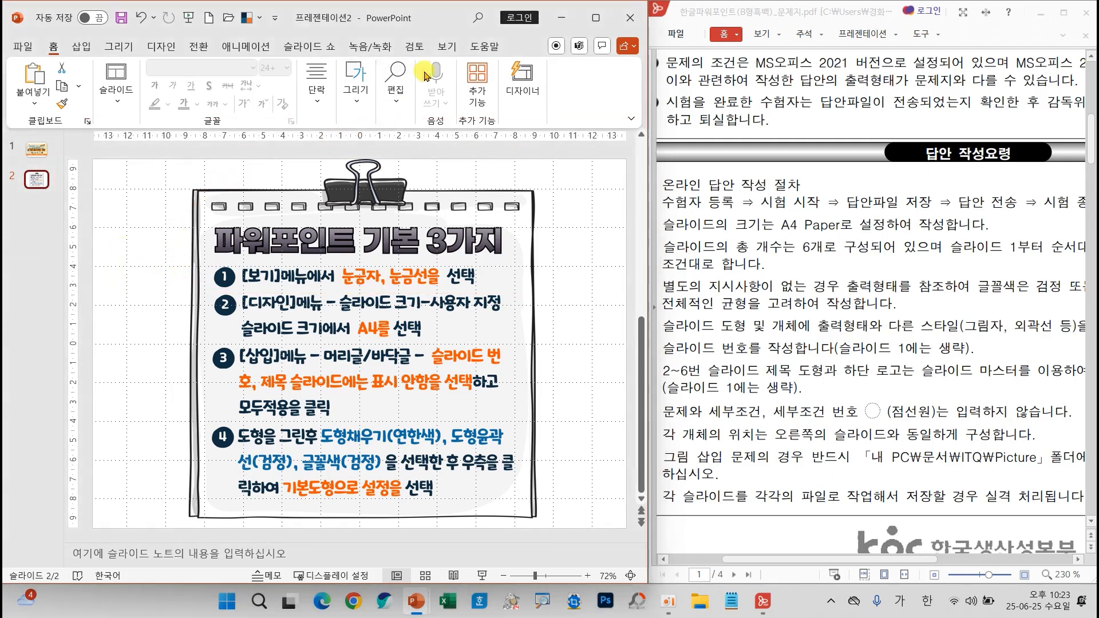
Step: Check that the ruler and gridlines are enabled in the display options
{"action": "left_click", "coordinate": [445, 52]}
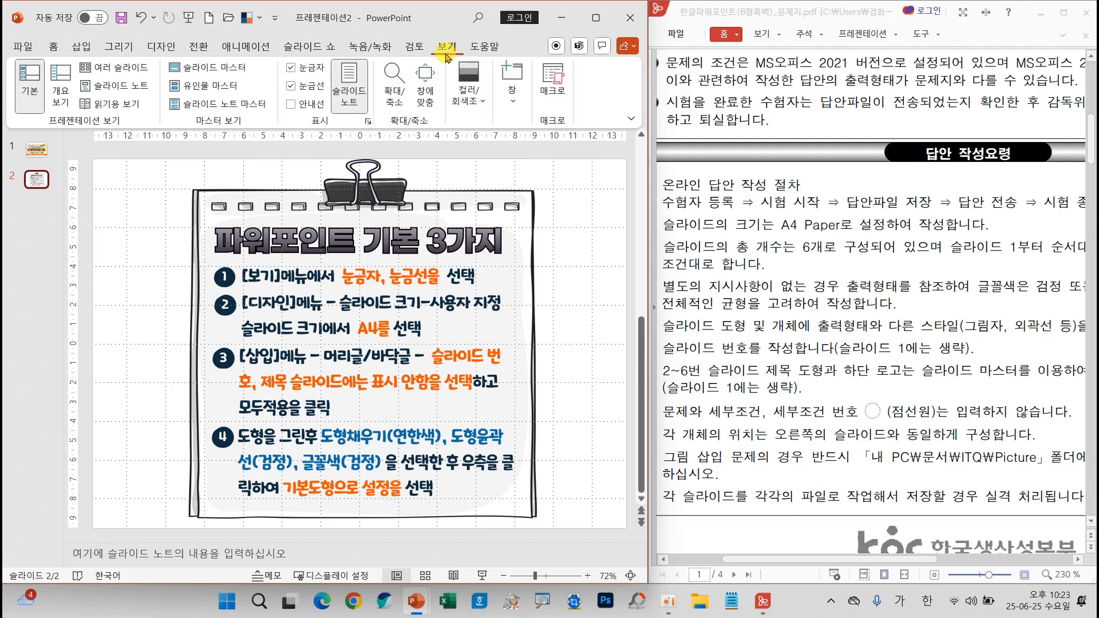
{"action": "mouse_move", "coordinate": [452, 53]}
{"action": "left_mouse_down"}
{"action": "mouse_move", "coordinate": [426, 54]}
{"action": "mouse_move", "coordinate": [457, 46]}
{"action": "left_mouse_up"}
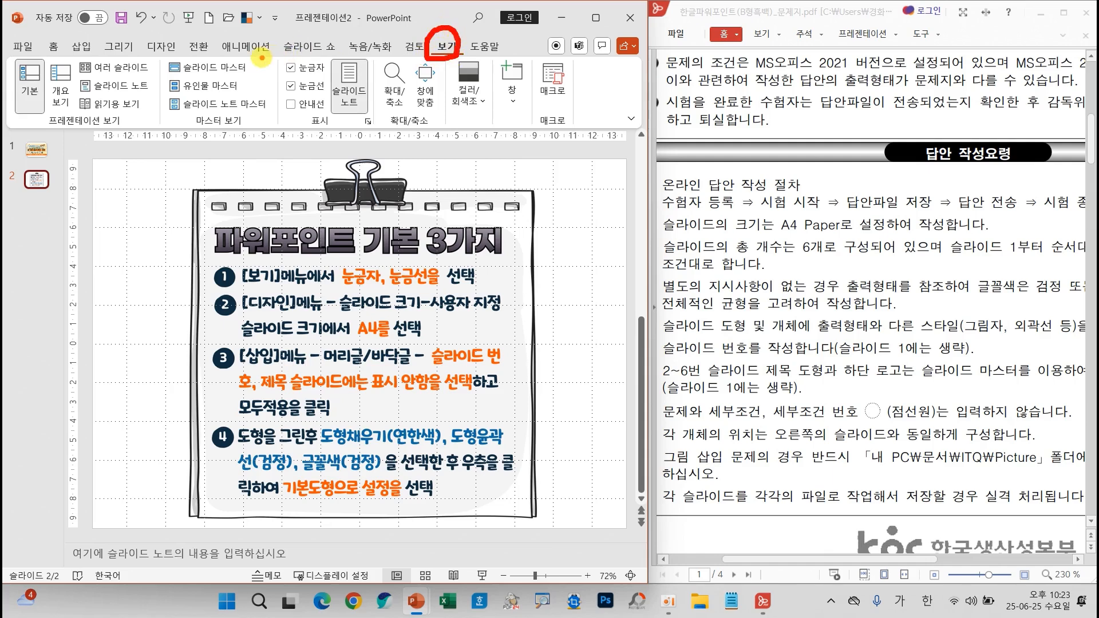
{"action": "left_click_drag", "start_coordinate": [270, 70], "coordinate": [298, 49]}
{"action": "left_click_drag", "start_coordinate": [253, 85], "coordinate": [290, 71]}
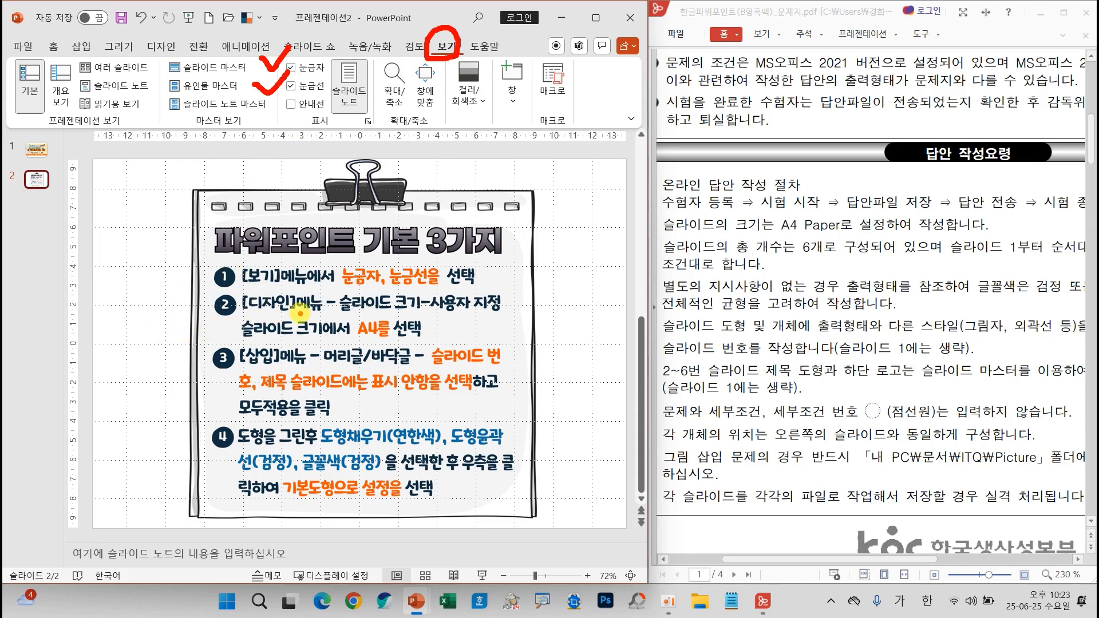
{"action": "key", "text": "Escape"}
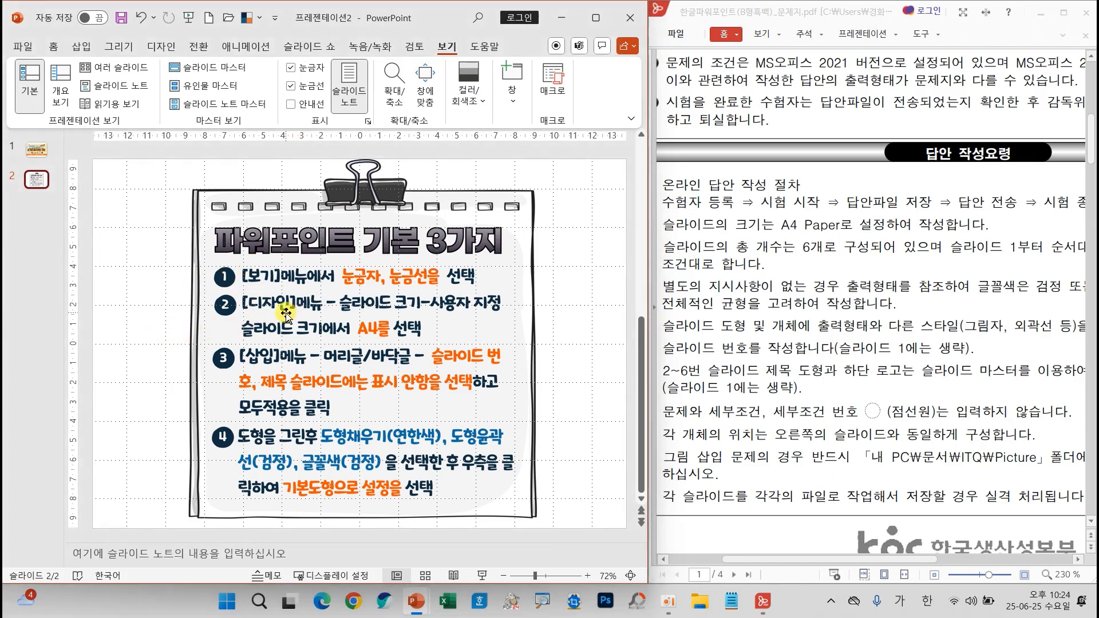
Step: Set a custom slide size of A4 용지(210x297mm) with landscape slides
{"action": "left_click", "coordinate": [162, 51]}
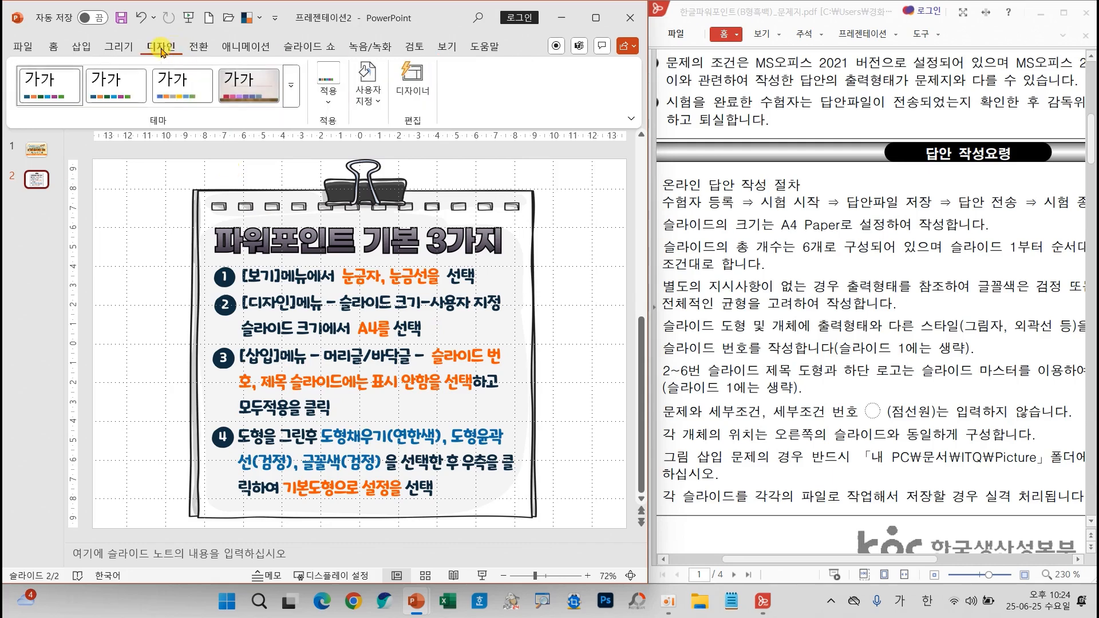
{"action": "left_click", "coordinate": [372, 103]}
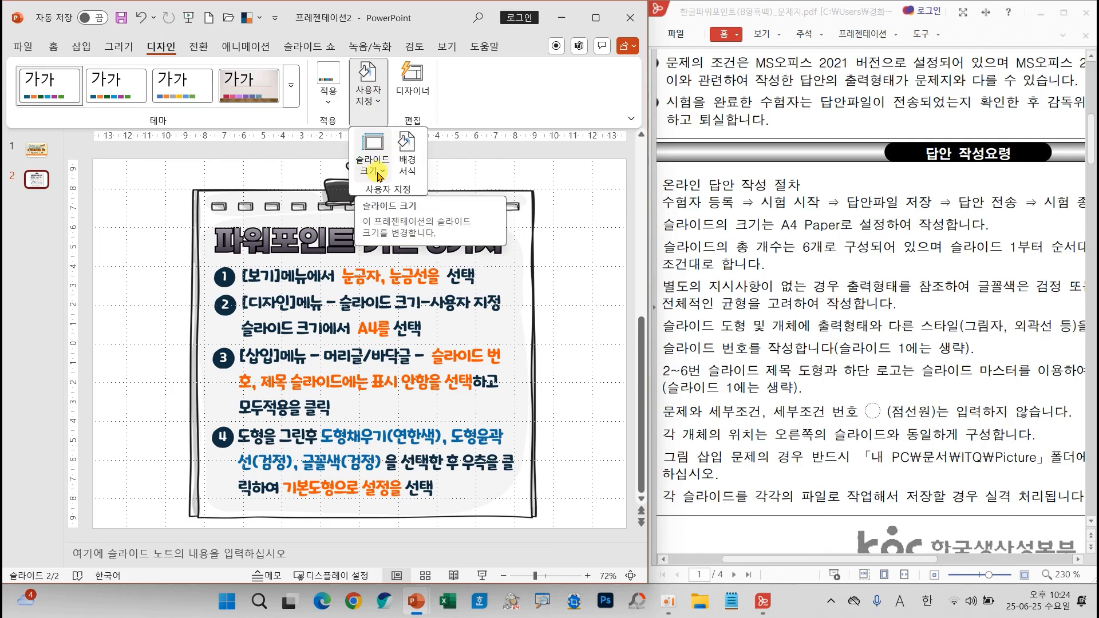
{"action": "left_click", "coordinate": [379, 175]}
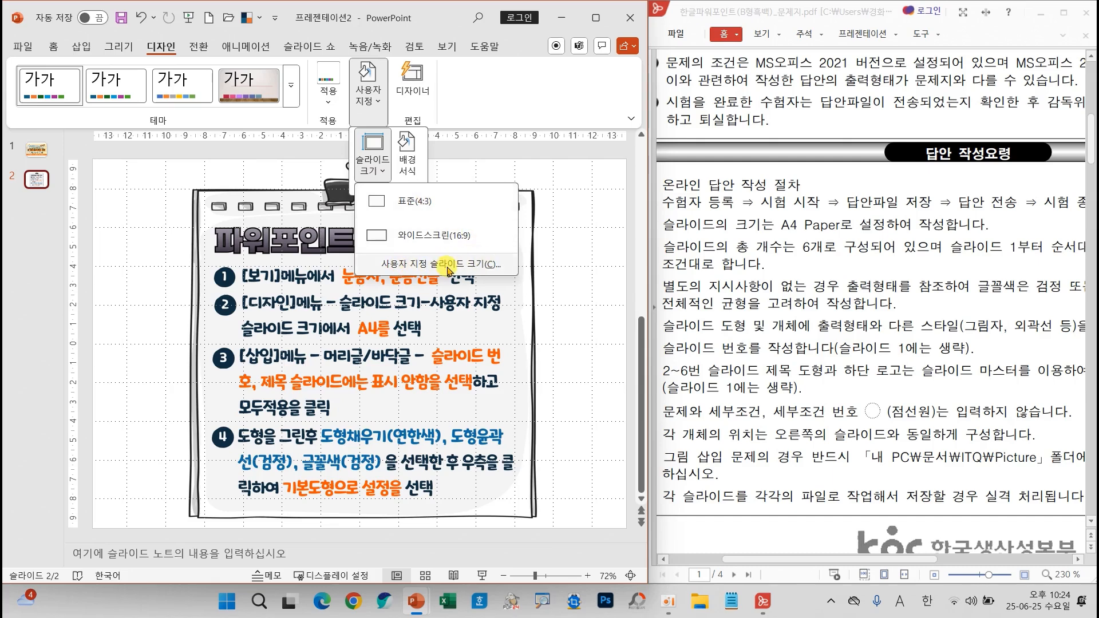
{"action": "left_click", "coordinate": [412, 265]}
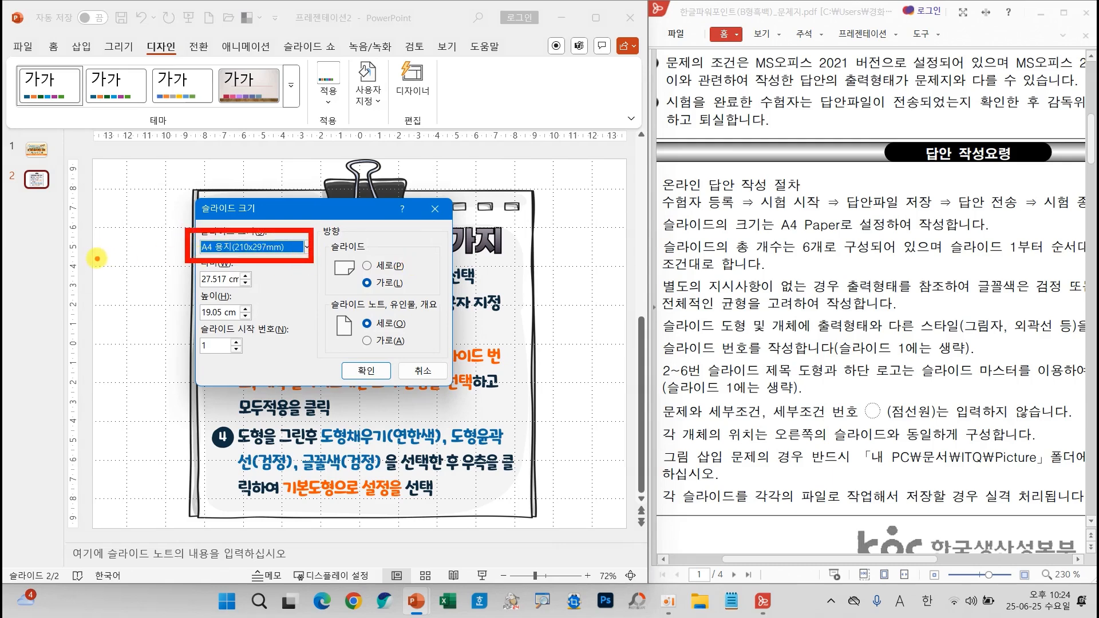
{"action": "mouse_move", "coordinate": [97, 259]}
{"action": "left_mouse_down"}
{"action": "mouse_move", "coordinate": [134, 260]}
{"action": "mouse_move", "coordinate": [150, 198]}
{"action": "mouse_move", "coordinate": [172, 230]}
{"action": "left_mouse_up"}
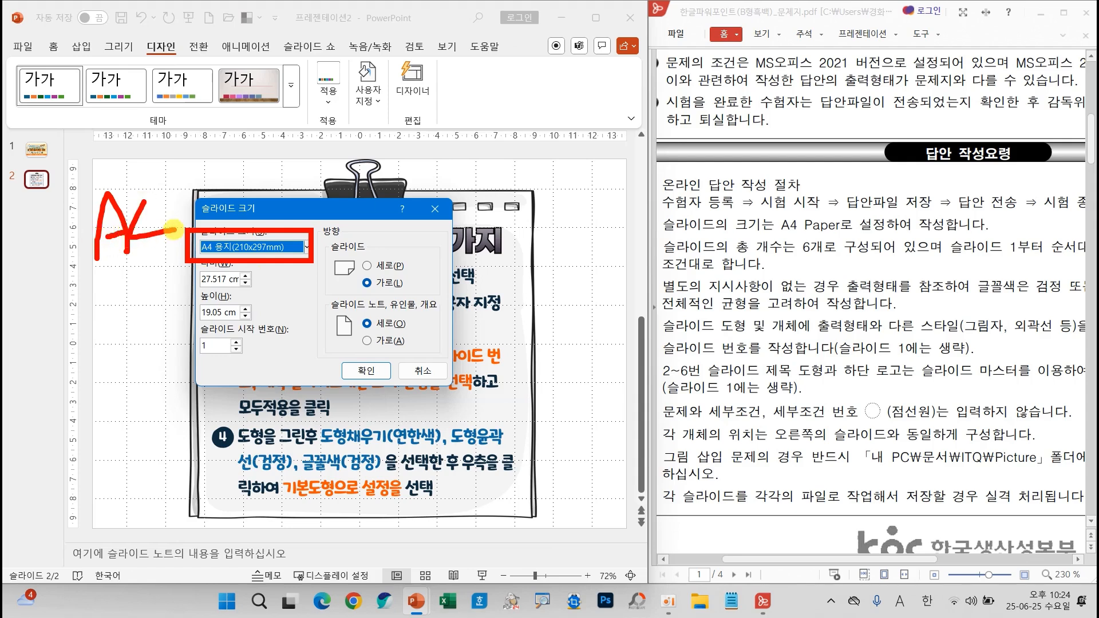
{"action": "left_click_drag", "start_coordinate": [146, 195], "coordinate": [132, 252]}
{"action": "left_click_drag", "start_coordinate": [153, 197], "coordinate": [143, 254]}
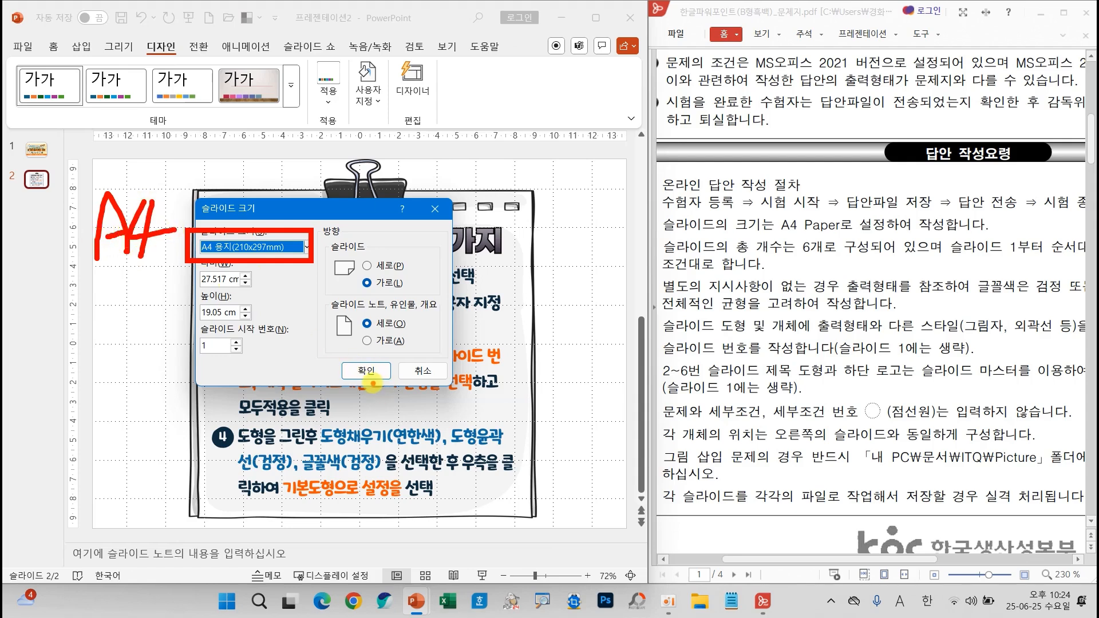
{"action": "key", "text": "Escape"}
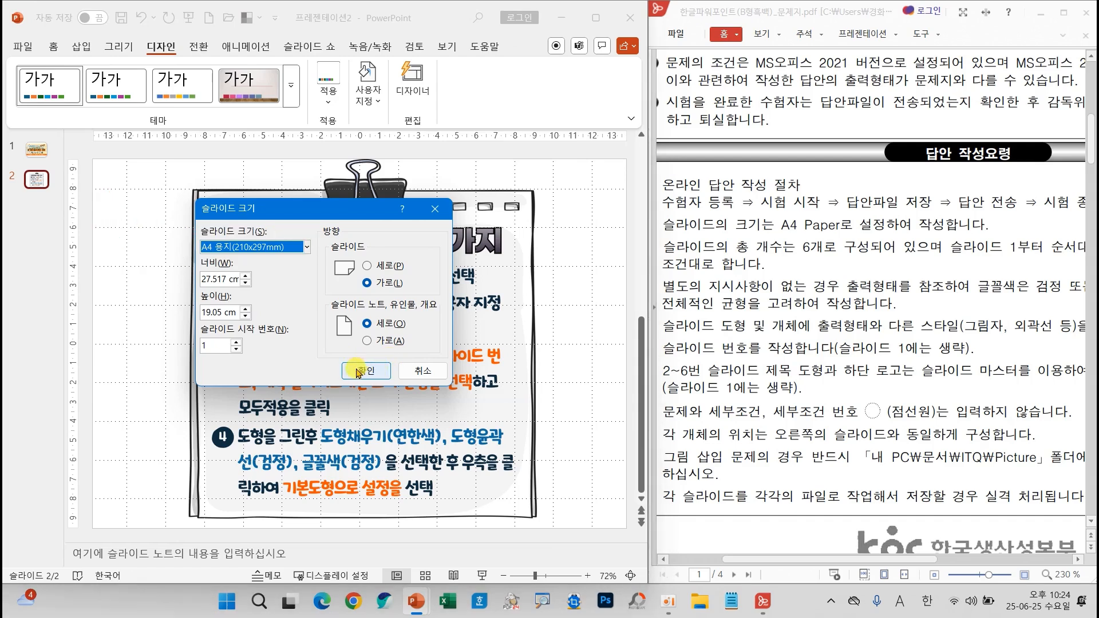
{"action": "left_click", "coordinate": [365, 370]}
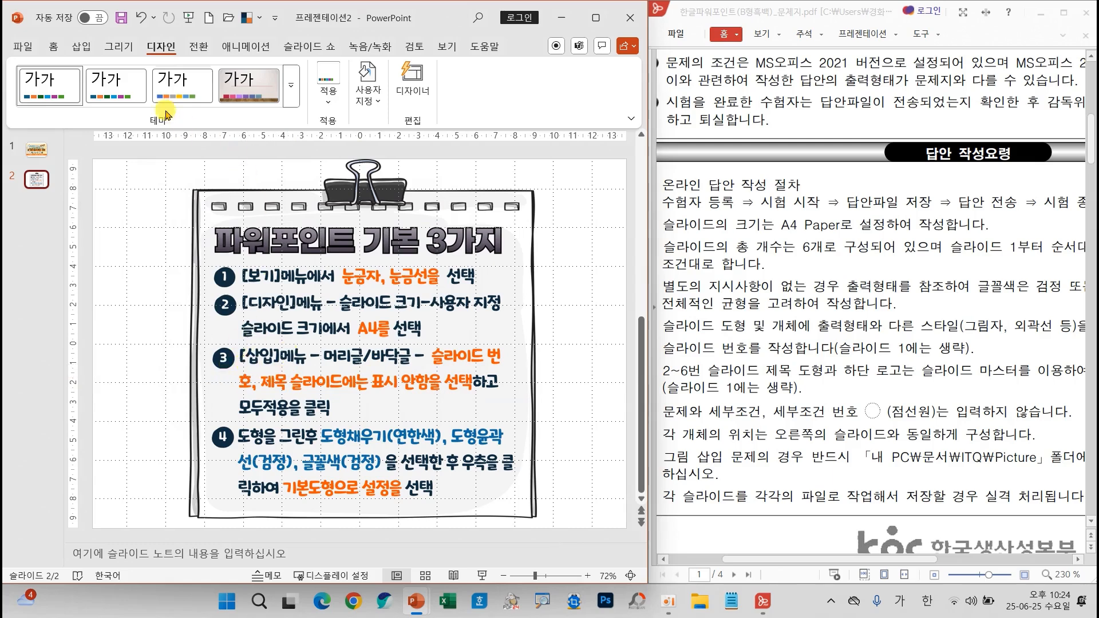
Step: Include the slide number (슬라이드 번호) in the presentation's header and footer settings
{"action": "left_click", "coordinate": [86, 53]}
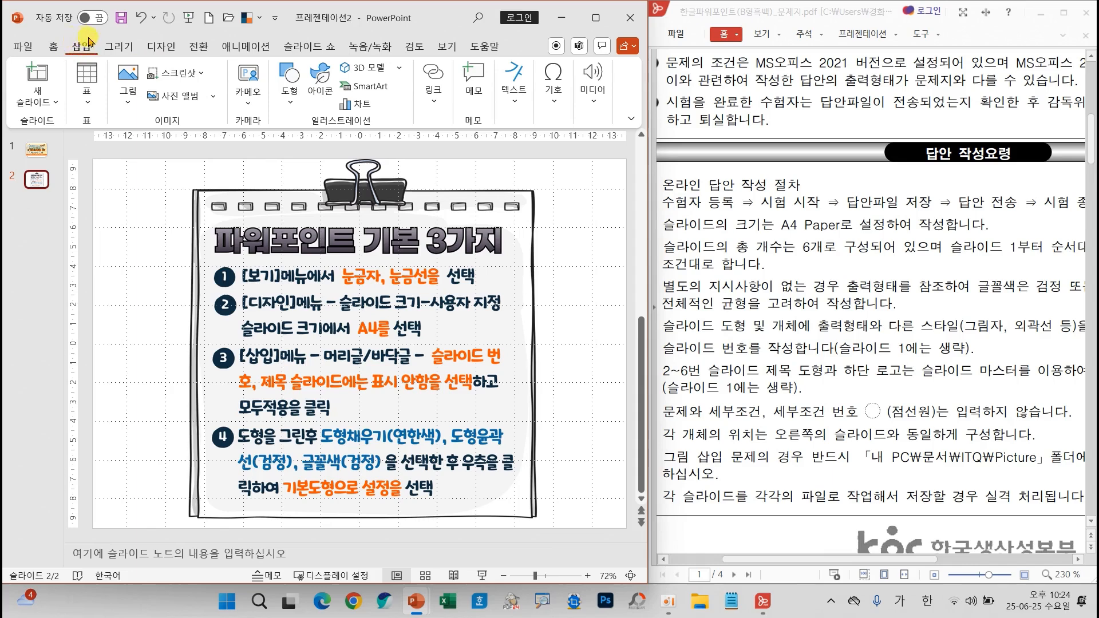
{"action": "left_click", "coordinate": [514, 92]}
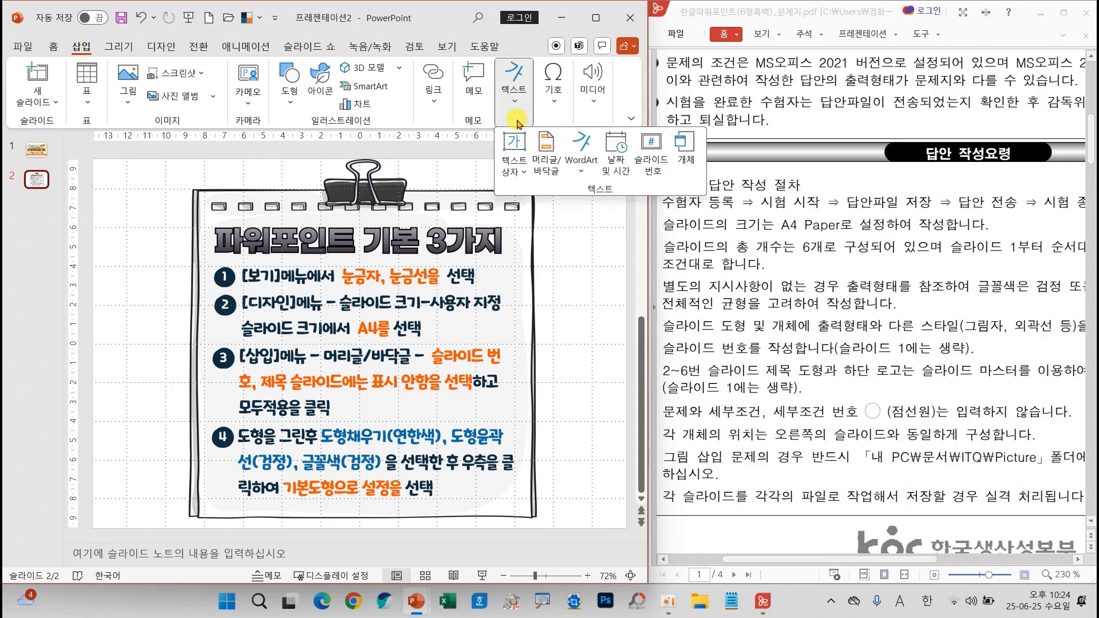
{"action": "left_click", "coordinate": [553, 174]}
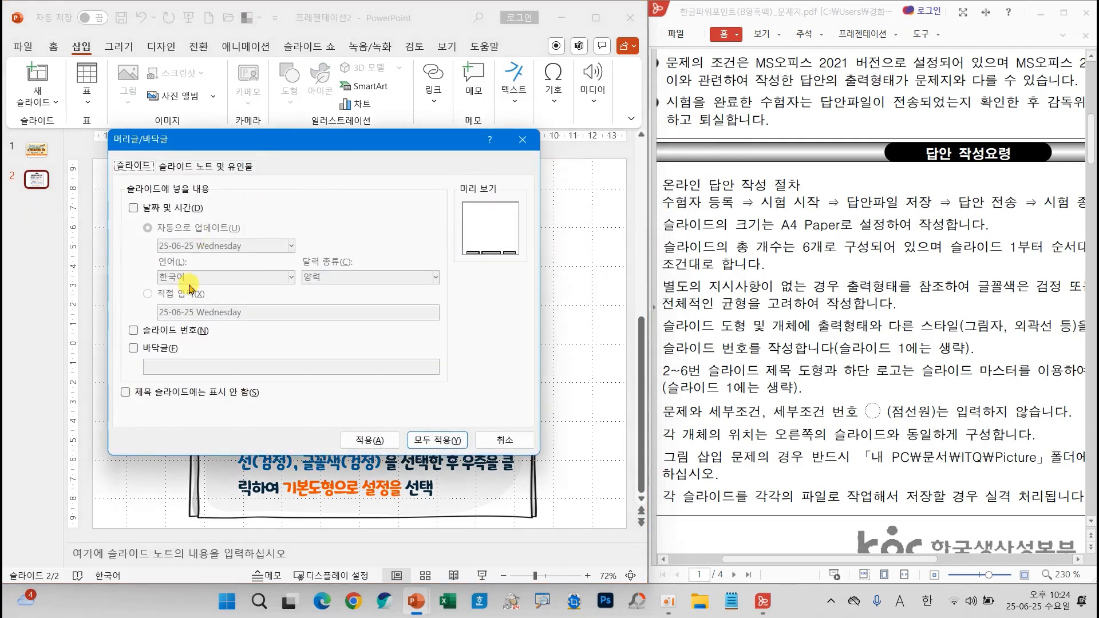
{"action": "left_click", "coordinate": [159, 333]}
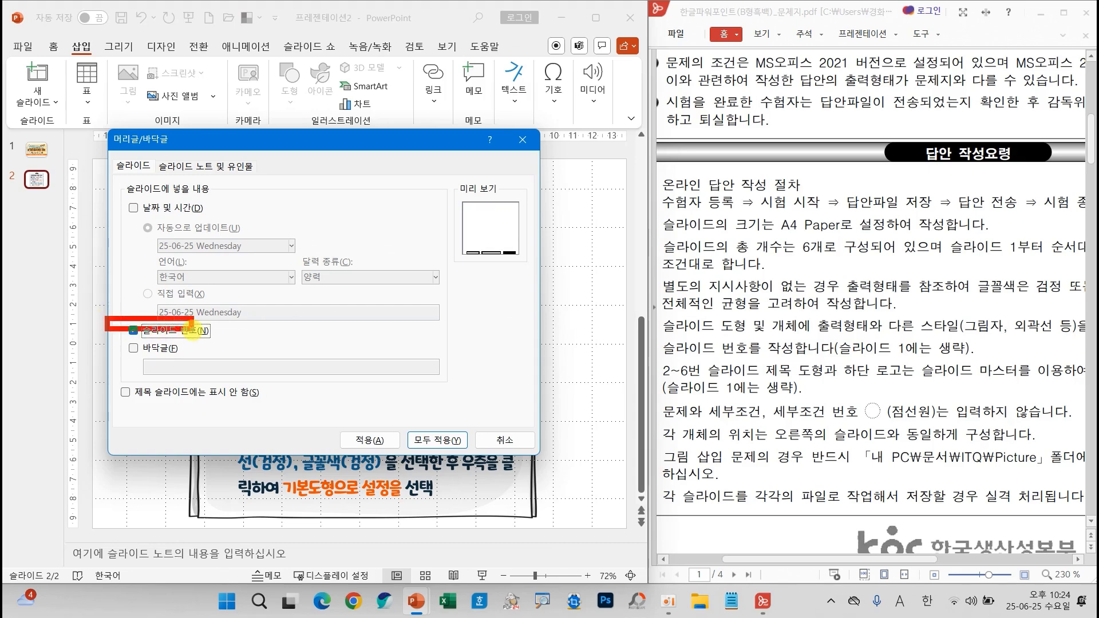
Step: Exclude the title slide from the slide numbering and apply the header and footer settings to all slides
{"action": "left_click_drag", "start_coordinate": [94, 383], "coordinate": [282, 410]}
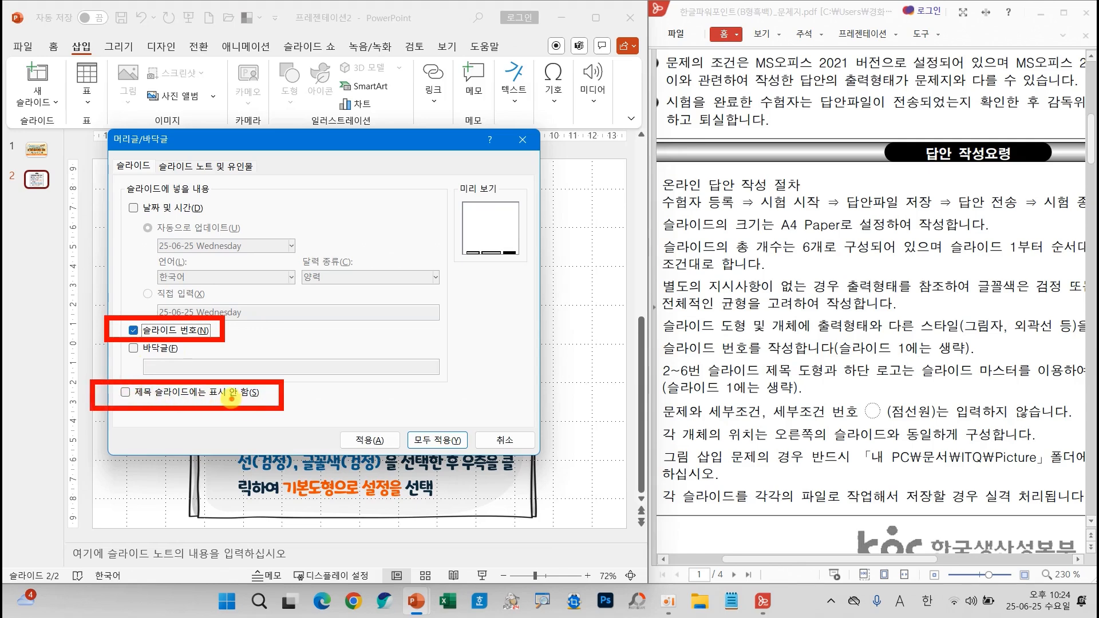
{"action": "mouse_move", "coordinate": [105, 375]}
{"action": "left_mouse_down"}
{"action": "mouse_move", "coordinate": [116, 387]}
{"action": "mouse_move", "coordinate": [162, 358]}
{"action": "left_mouse_up"}
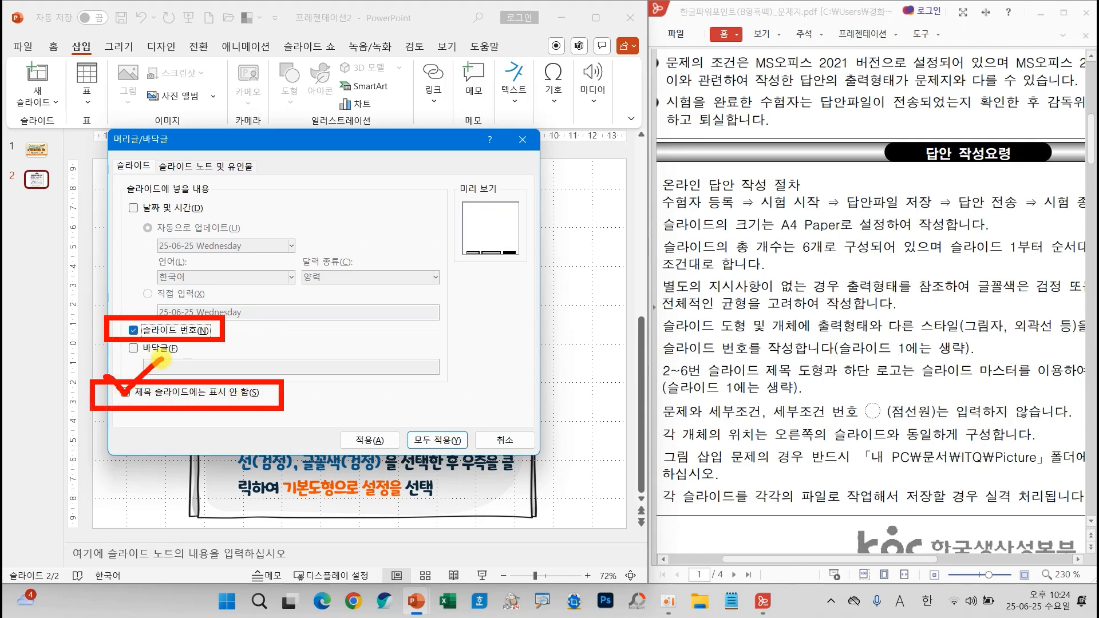
{"action": "key", "text": "Escape"}
{"action": "left_click", "coordinate": [126, 393]}
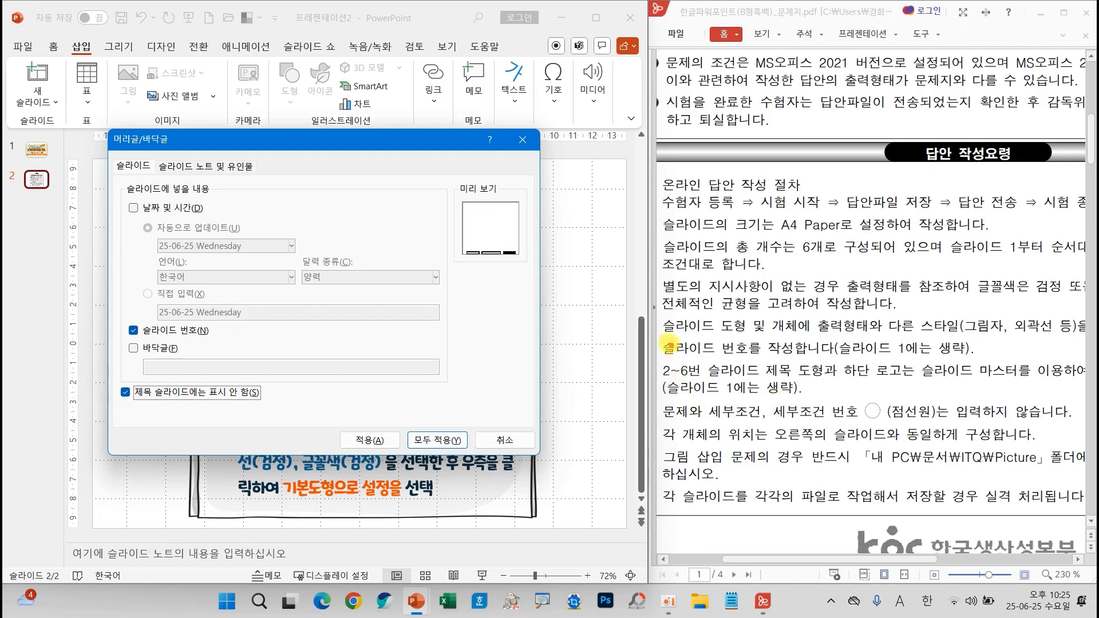
{"action": "left_click_drag", "start_coordinate": [656, 338], "coordinate": [801, 362]}
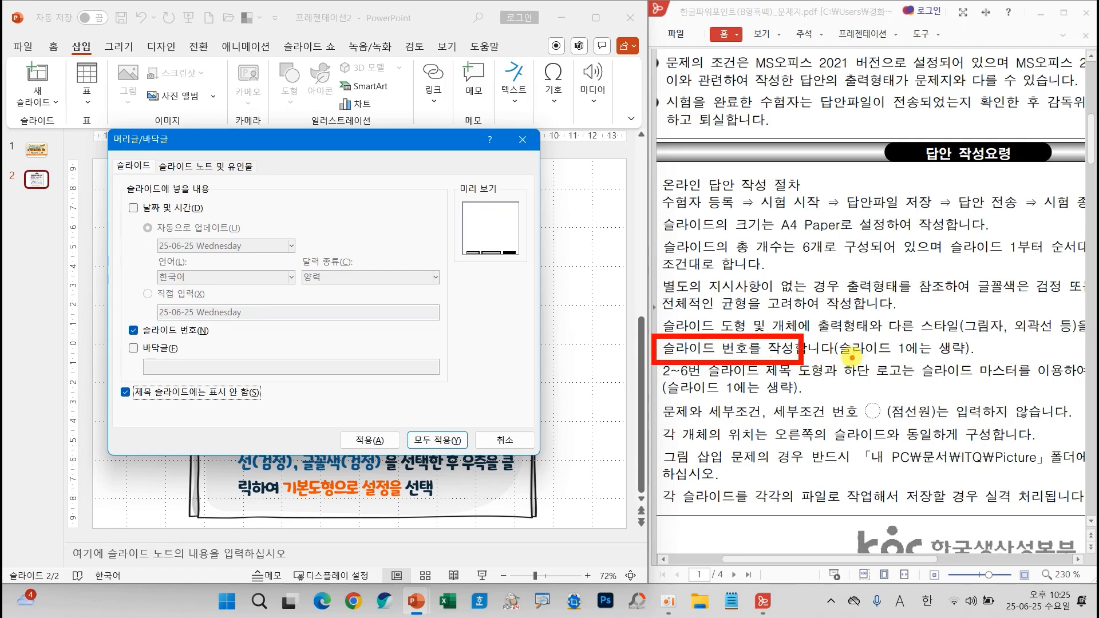
{"action": "mouse_move", "coordinate": [972, 339]}
{"action": "left_mouse_down"}
{"action": "mouse_move", "coordinate": [935, 324]}
{"action": "mouse_move", "coordinate": [886, 360]}
{"action": "mouse_move", "coordinate": [975, 363]}
{"action": "mouse_move", "coordinate": [968, 343]}
{"action": "left_mouse_up"}
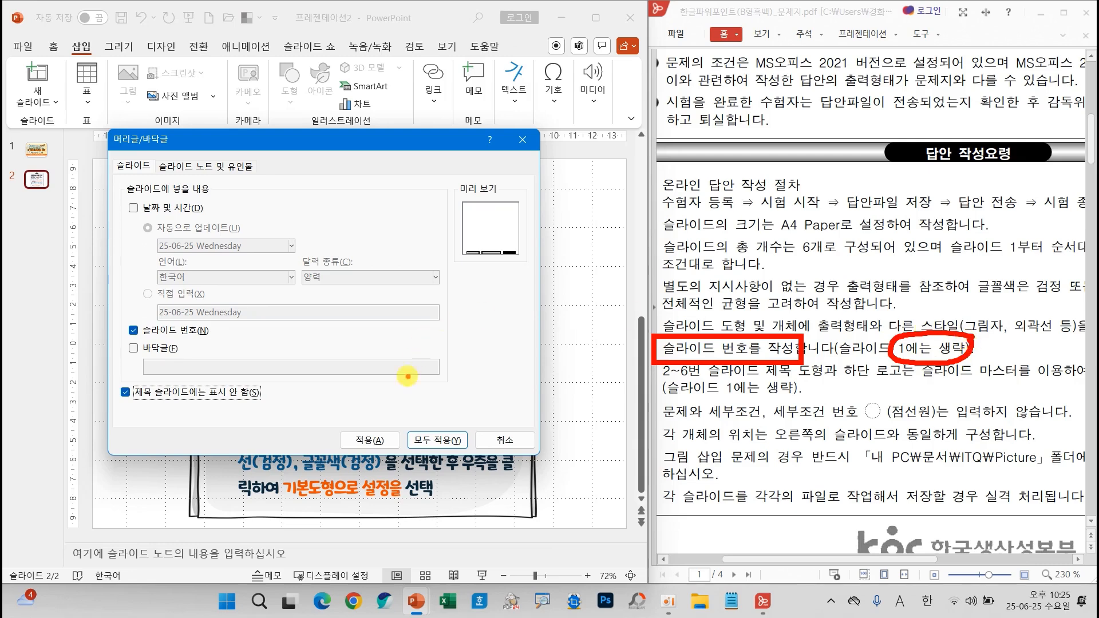
{"action": "mouse_move", "coordinate": [259, 377]}
{"action": "left_mouse_down"}
{"action": "mouse_move", "coordinate": [269, 395]}
{"action": "mouse_move", "coordinate": [341, 342]}
{"action": "left_mouse_up"}
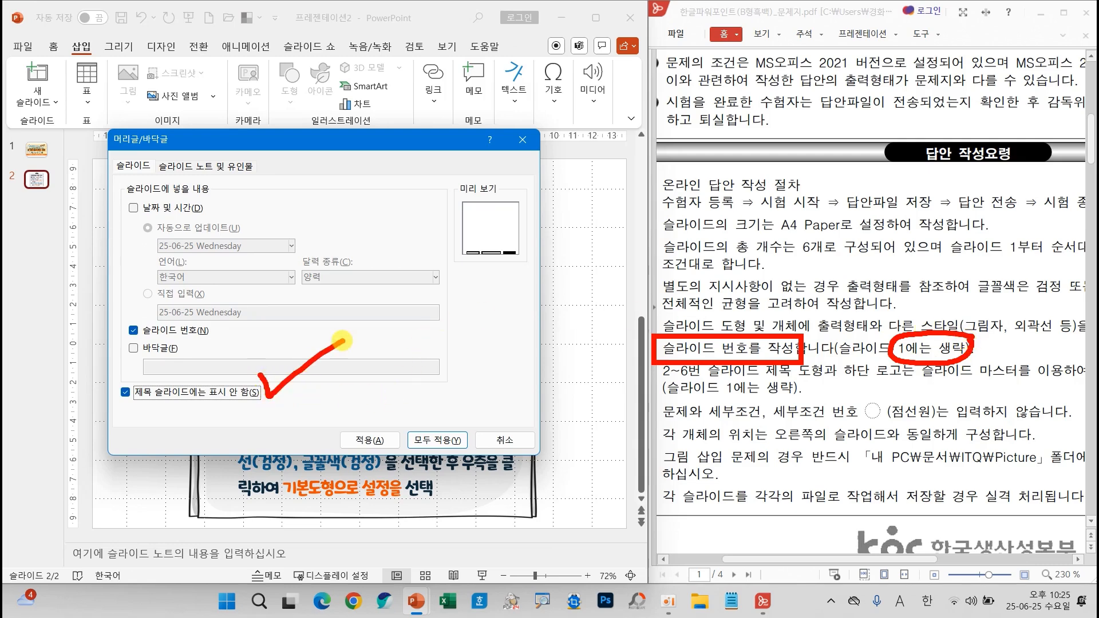
{"action": "left_click_drag", "start_coordinate": [421, 418], "coordinate": [499, 382]}
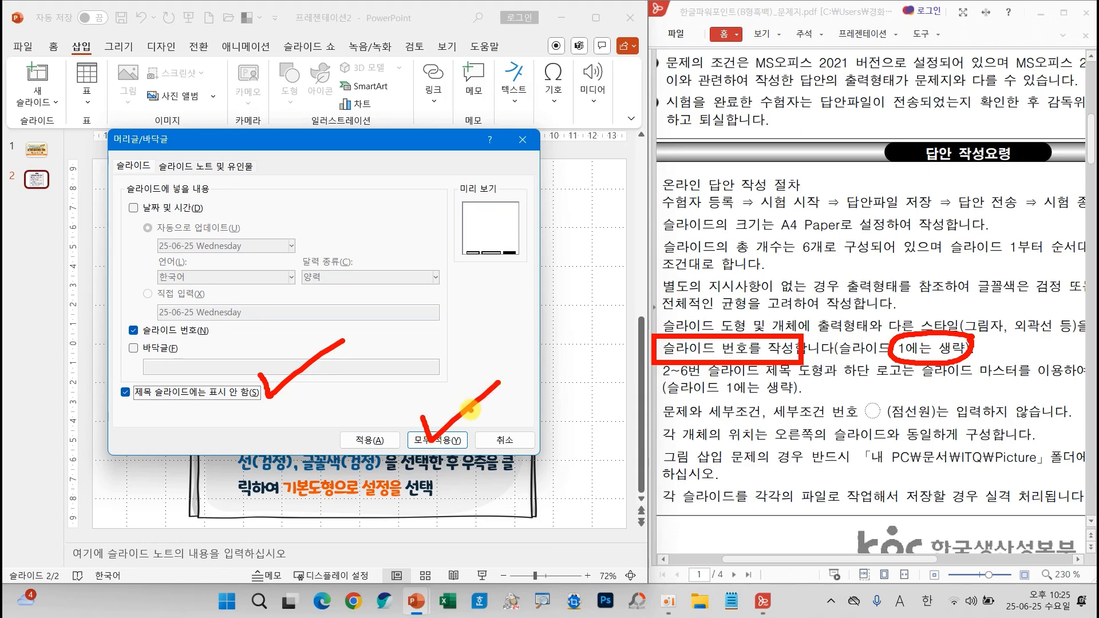
{"action": "key", "text": "Escape"}
{"action": "left_click", "coordinate": [439, 440]}
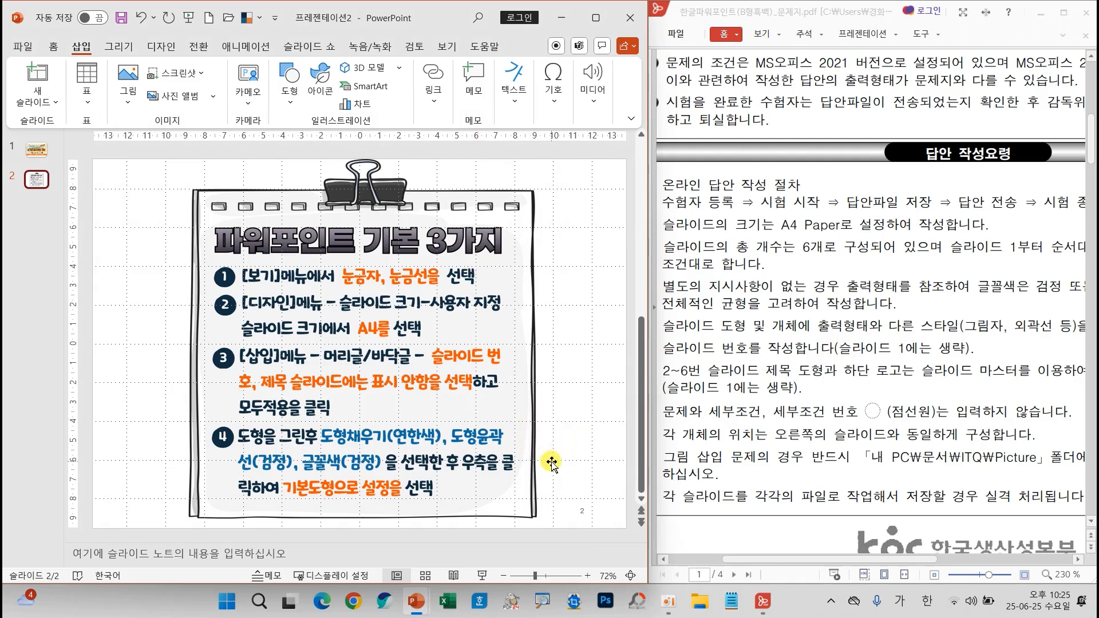
Step: Draw a rounded rectangle over the notepad's right edge on slide 2 and change the theme colors to the medium-blue palette
{"action": "left_click", "coordinate": [53, 47]}
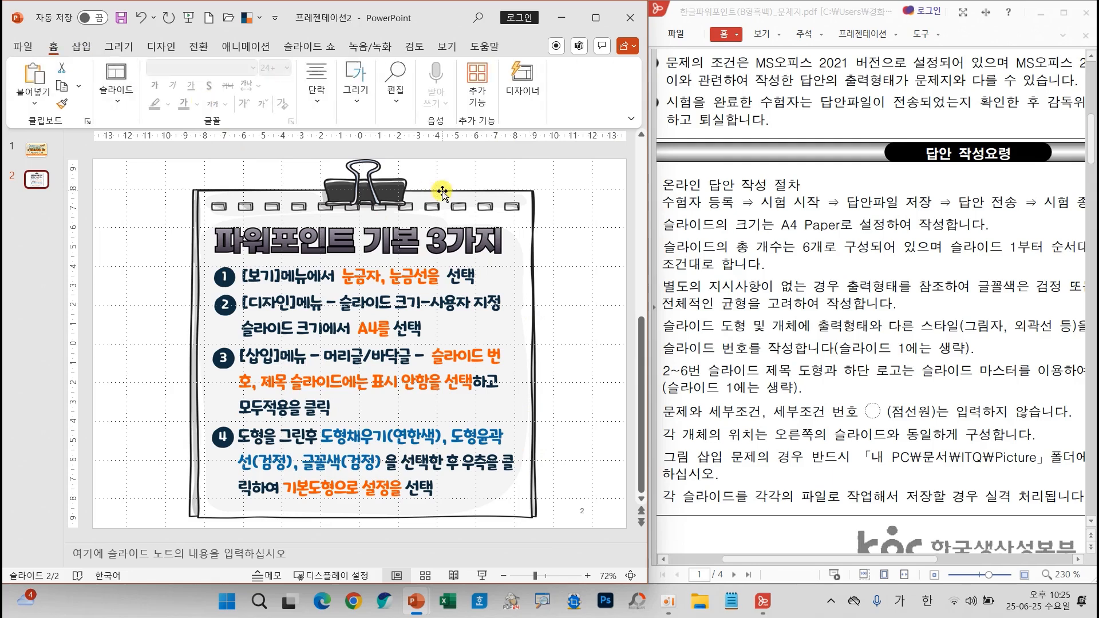
{"action": "left_click", "coordinate": [367, 98]}
{"action": "left_click", "coordinate": [352, 158]}
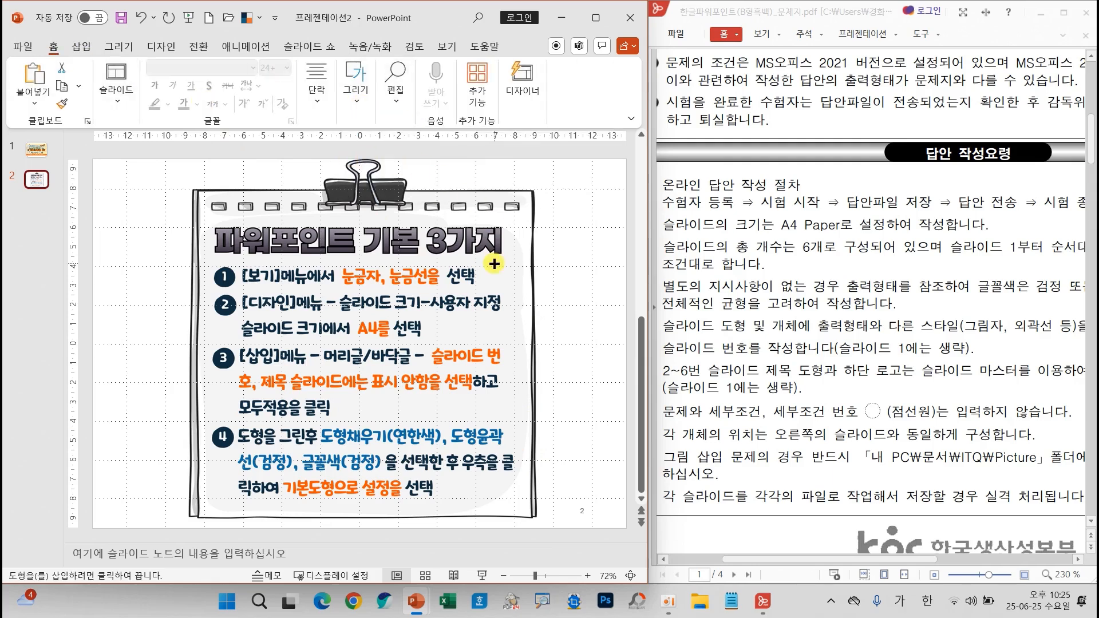
{"action": "left_click_drag", "start_coordinate": [493, 264], "coordinate": [597, 355]}
{"action": "left_click_drag", "start_coordinate": [554, 321], "coordinate": [546, 313]}
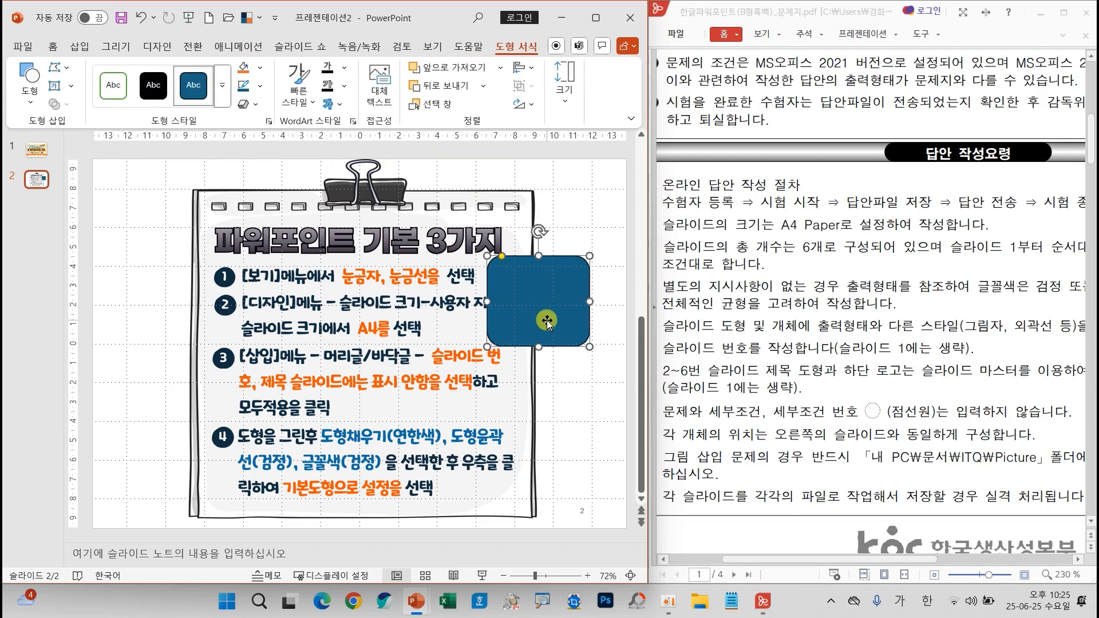
{"action": "left_click", "coordinate": [255, 17]}
{"action": "left_click", "coordinate": [282, 76]}
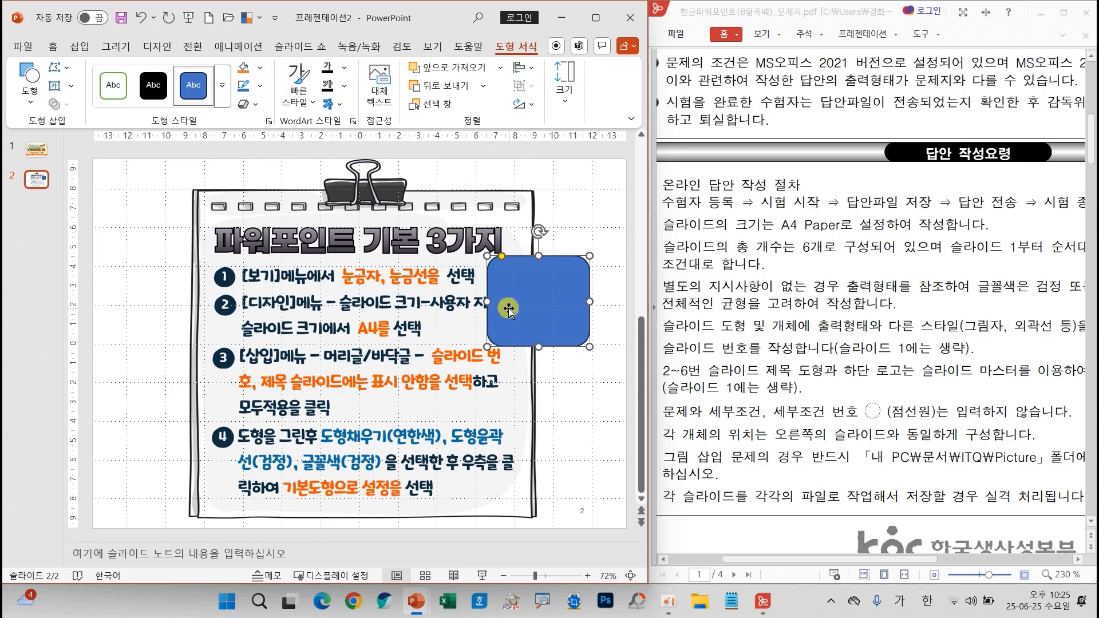
{"action": "type", "text": "ㅇㅎㄱㅎㅎ"}
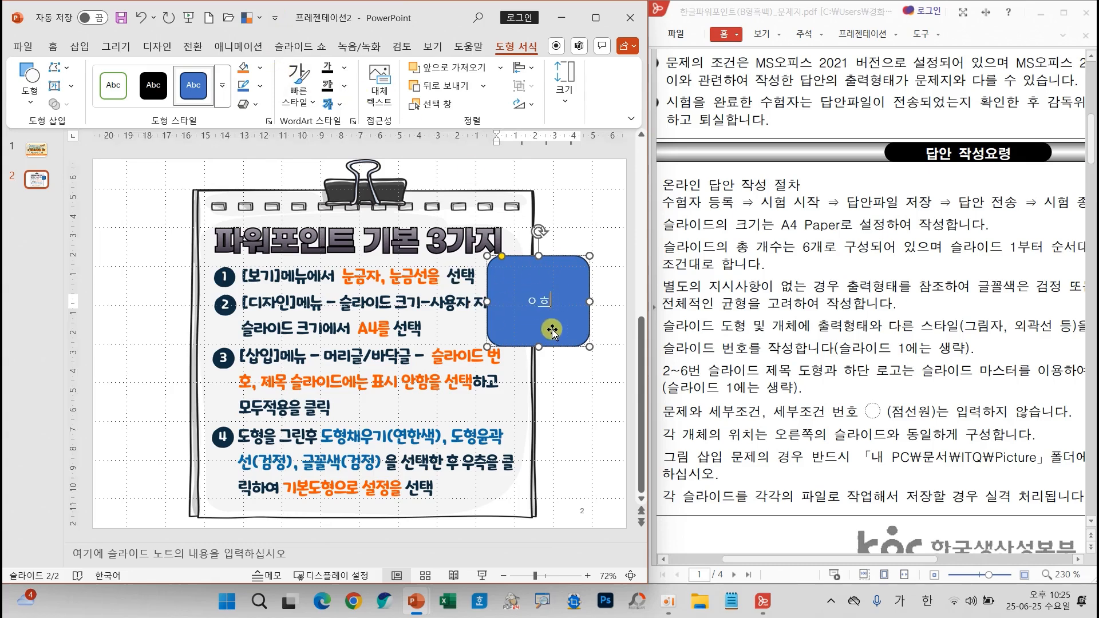
{"action": "key", "text": "BackSpace"}
{"action": "key", "text": "BackSpace"}
{"action": "key", "text": "BackSpace"}
{"action": "key", "text": "BackSpace"}
Step: Move the rounded rectangle slightly up and to the right on slide 2
{"action": "left_click_drag", "start_coordinate": [552, 331], "coordinate": [570, 313]}
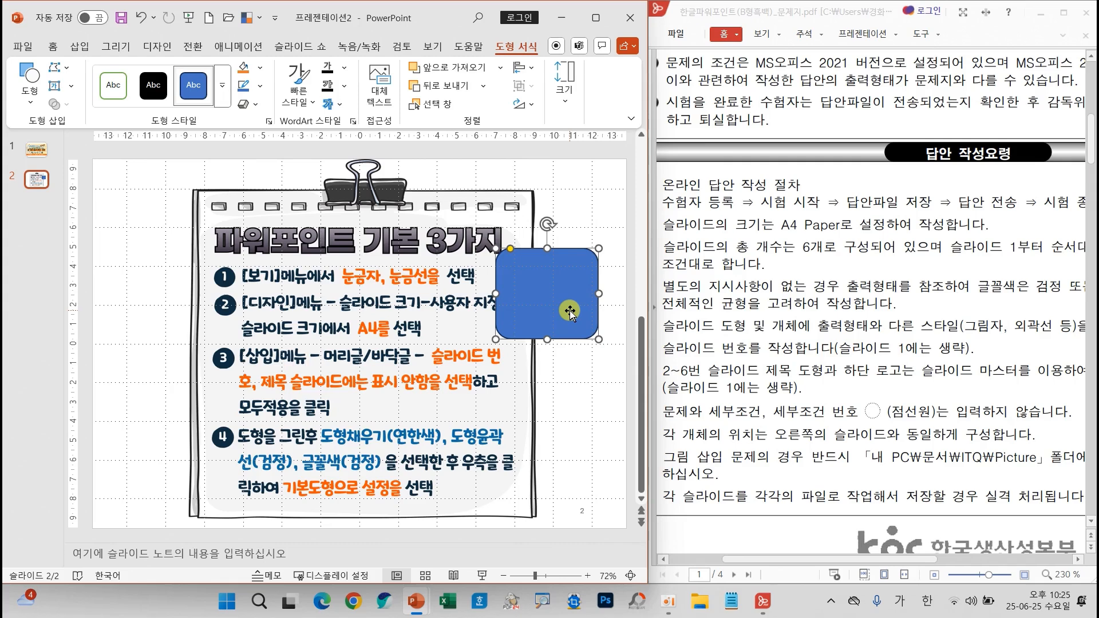
Step: Move the rounded rectangle lower on slide 2 and format it with a light green fill and a black outline
{"action": "left_click_drag", "start_coordinate": [569, 309], "coordinate": [547, 380]}
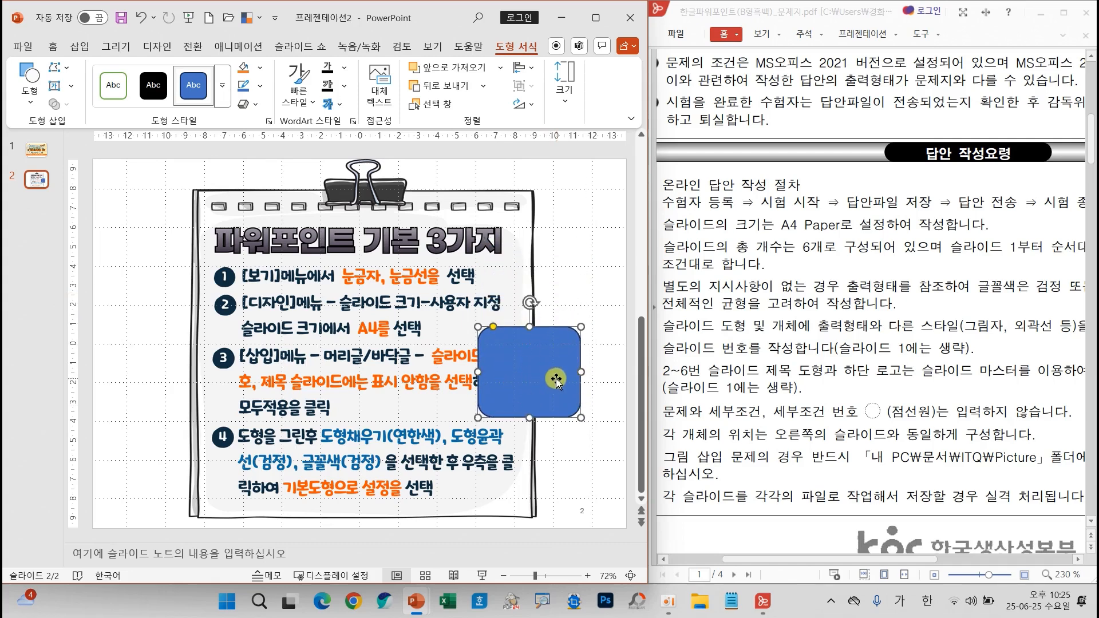
{"action": "left_click", "coordinate": [263, 69]}
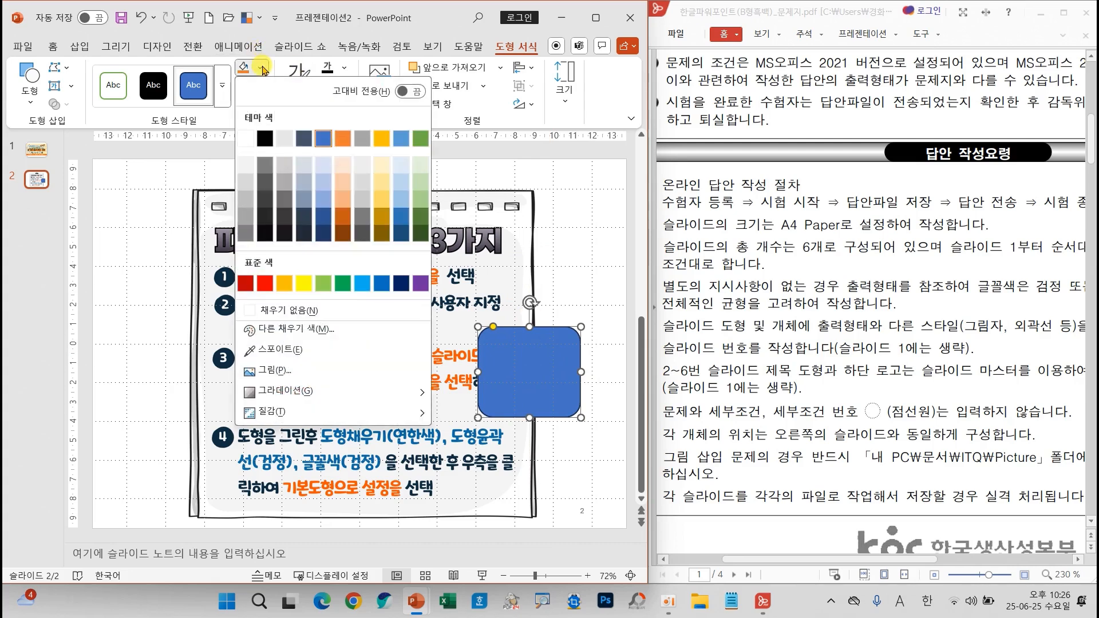
{"action": "left_click", "coordinate": [420, 172]}
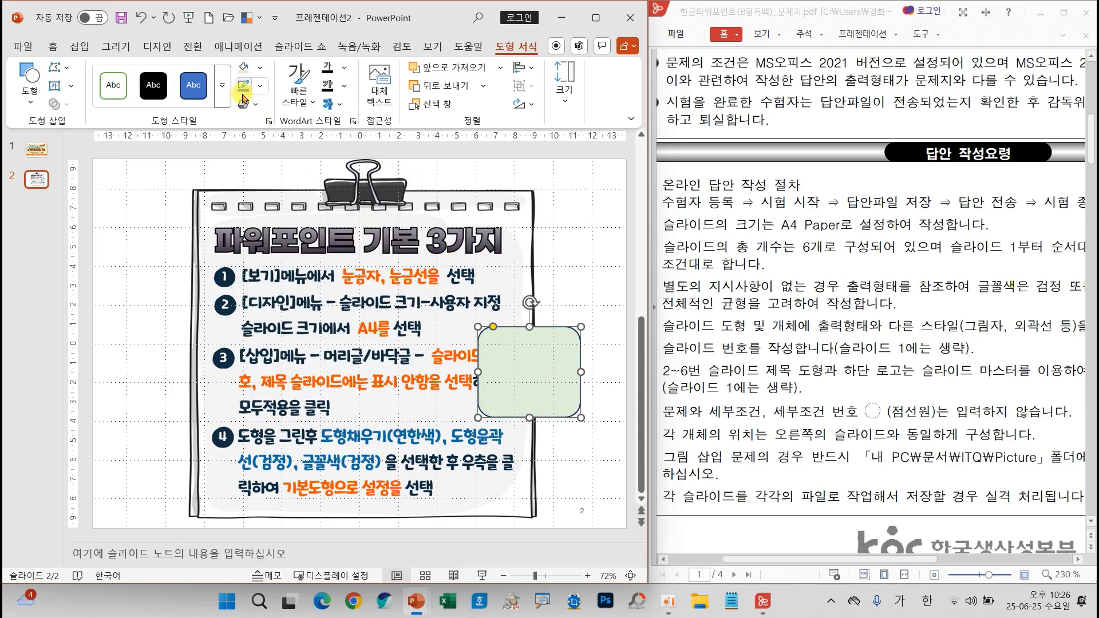
{"action": "left_click", "coordinate": [262, 87]}
{"action": "left_click", "coordinate": [266, 159]}
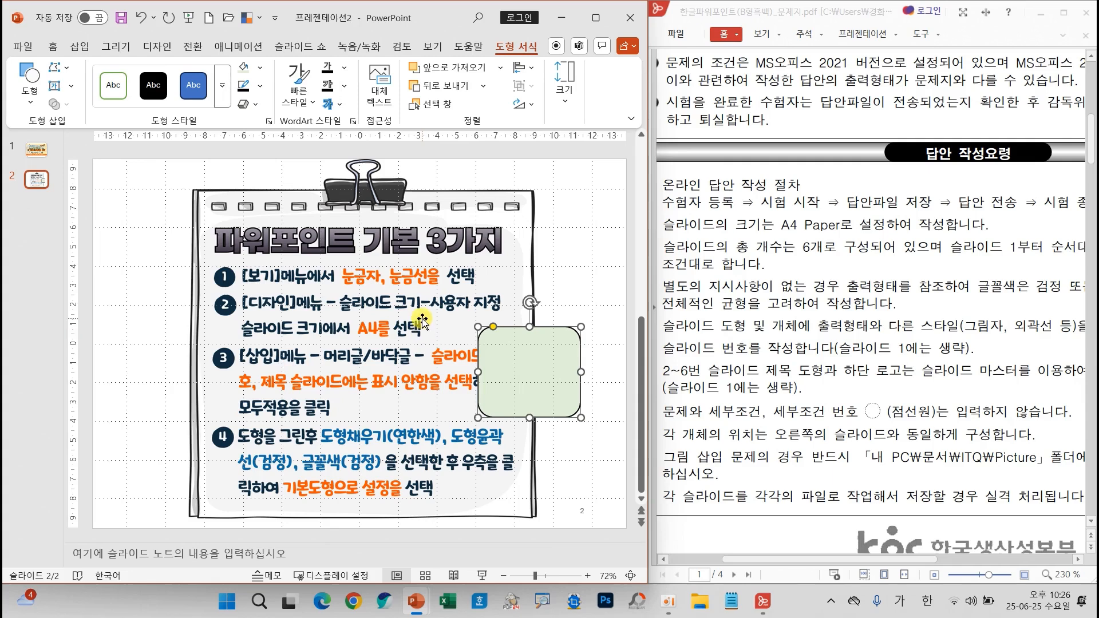
Step: Set the rounded rectangle's font color to black and move the shape slightly up on slide 2
{"action": "left_click", "coordinate": [51, 50]}
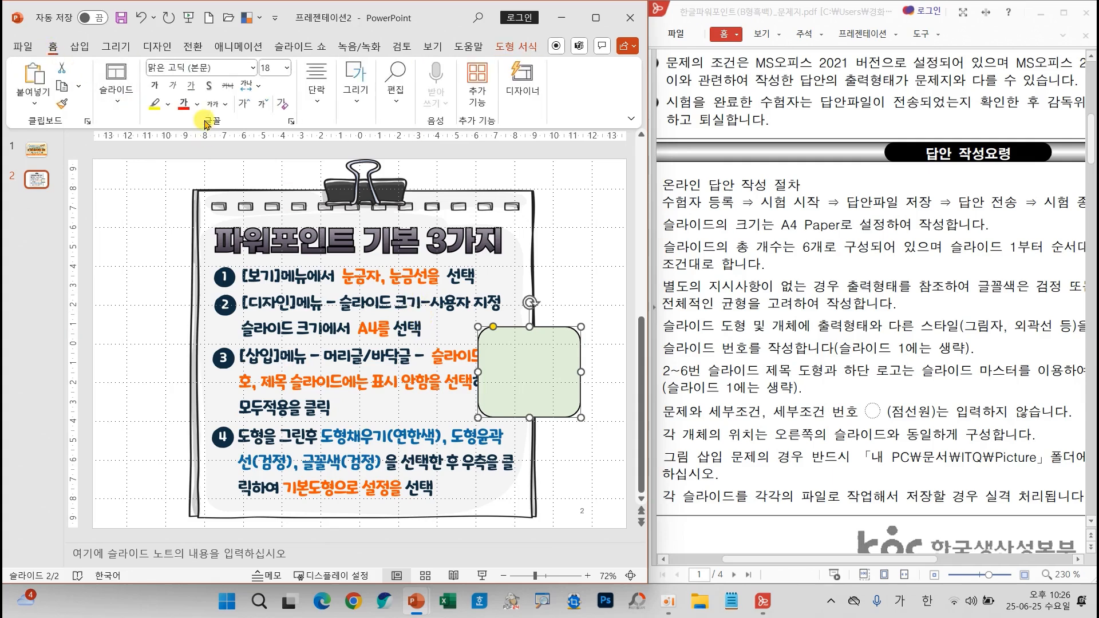
{"action": "left_click", "coordinate": [197, 104]}
{"action": "left_click", "coordinate": [211, 177]}
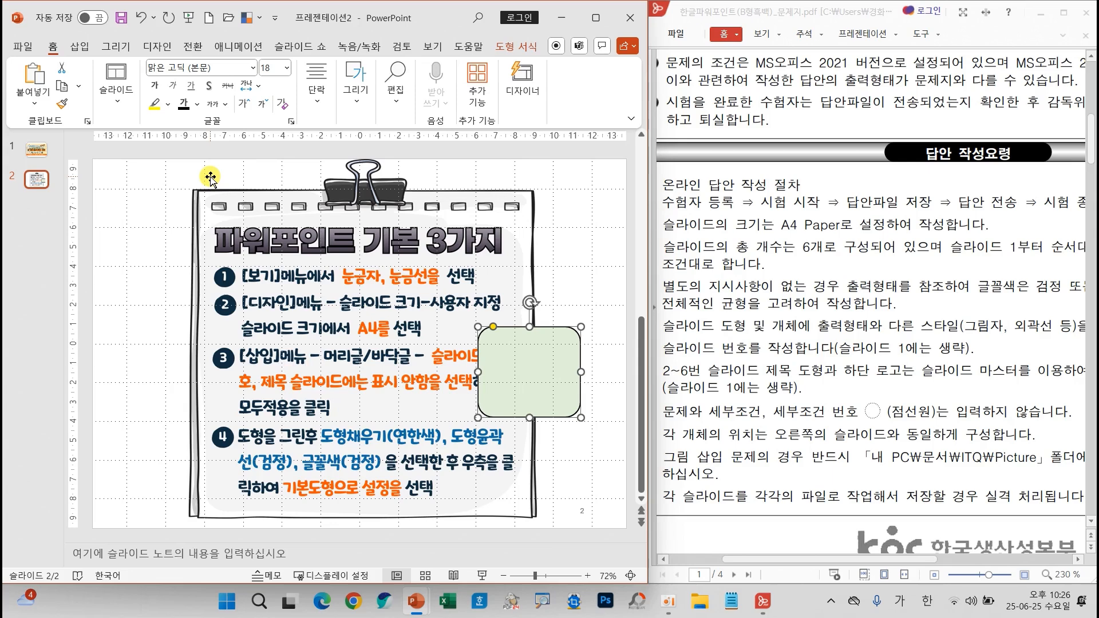
{"action": "left_click_drag", "start_coordinate": [521, 331], "coordinate": [522, 333]}
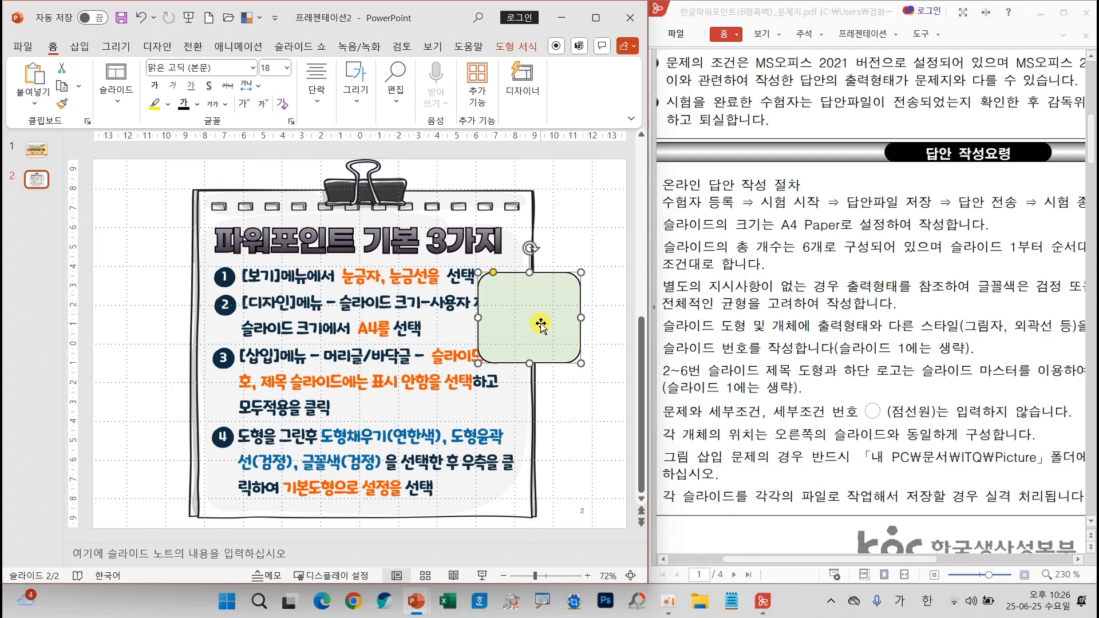
Step: Draw a second rounded rectangle below the green one as a trial and delete it
{"action": "left_click", "coordinate": [356, 86]}
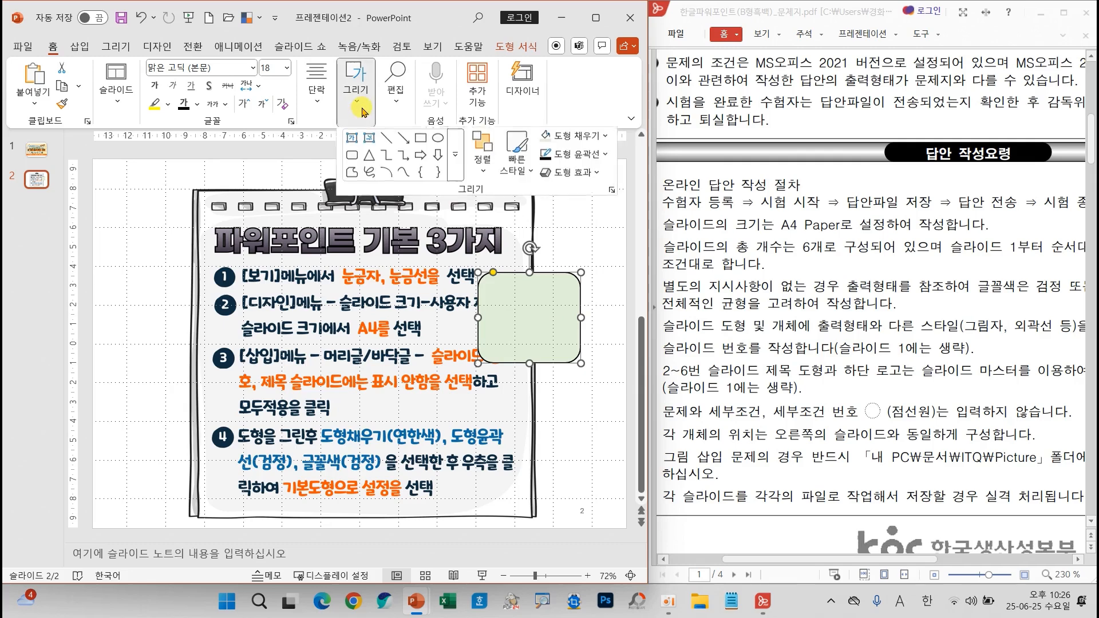
{"action": "left_click", "coordinate": [351, 156]}
{"action": "left_click_drag", "start_coordinate": [447, 409], "coordinate": [568, 486]}
{"action": "key", "text": "Delete"}
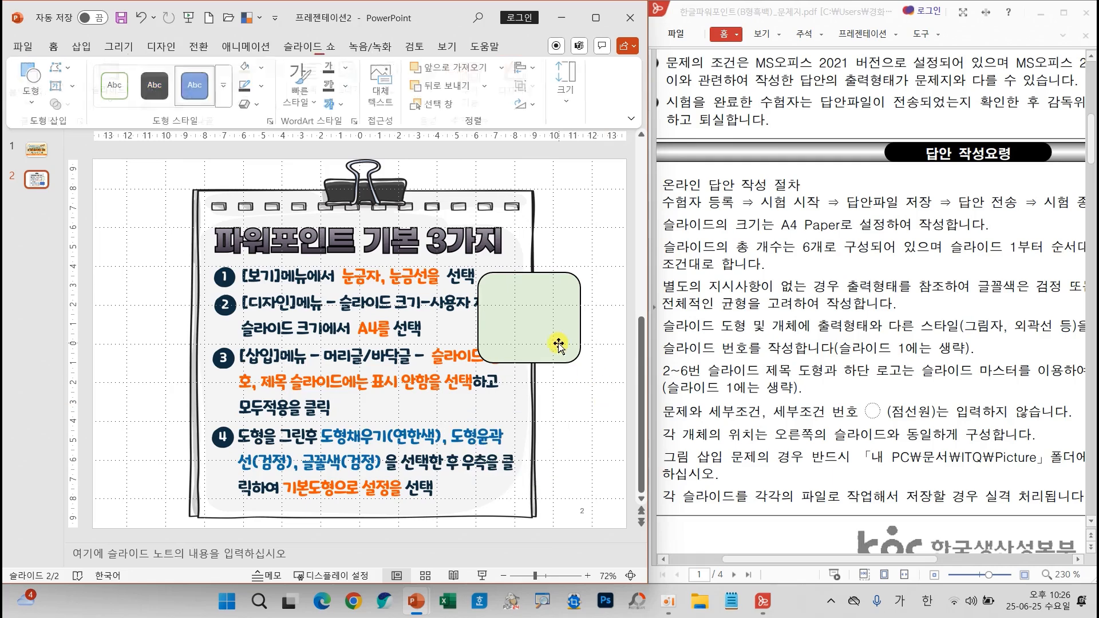
Step: Set the light green rounded rectangle's formatting as the default shape (기본 도형으로 설정)
{"action": "left_click", "coordinate": [536, 335]}
{"action": "right_click", "coordinate": [523, 330]}
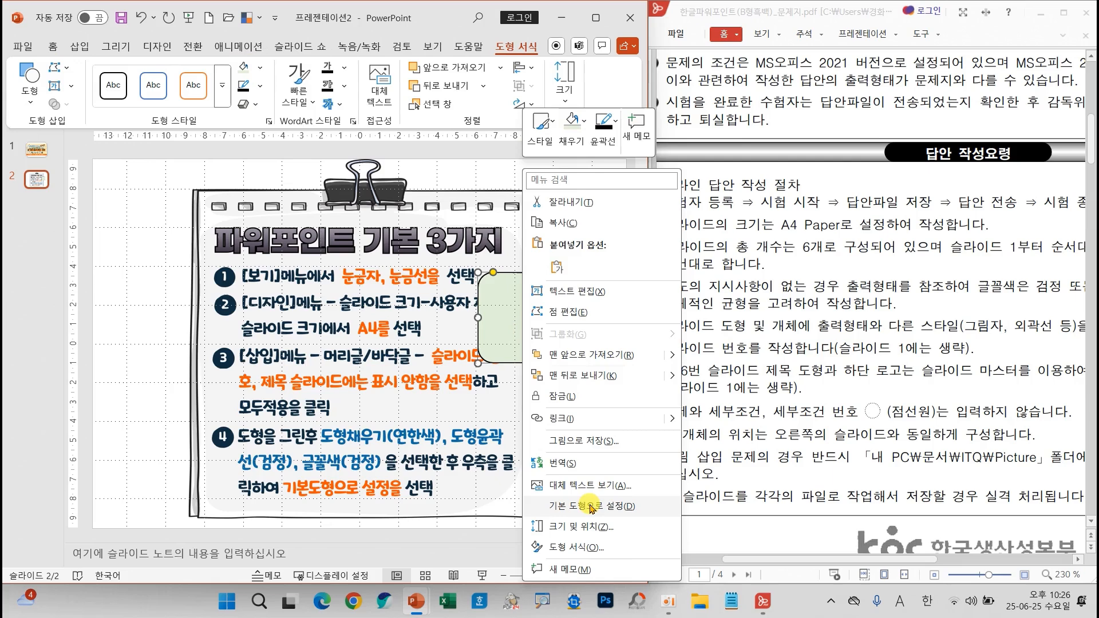
{"action": "key", "text": "ctrl+2"}
{"action": "mouse_move", "coordinate": [528, 492]}
{"action": "left_mouse_down"}
{"action": "mouse_move", "coordinate": [644, 512]}
{"action": "mouse_move", "coordinate": [675, 477]}
{"action": "left_mouse_up"}
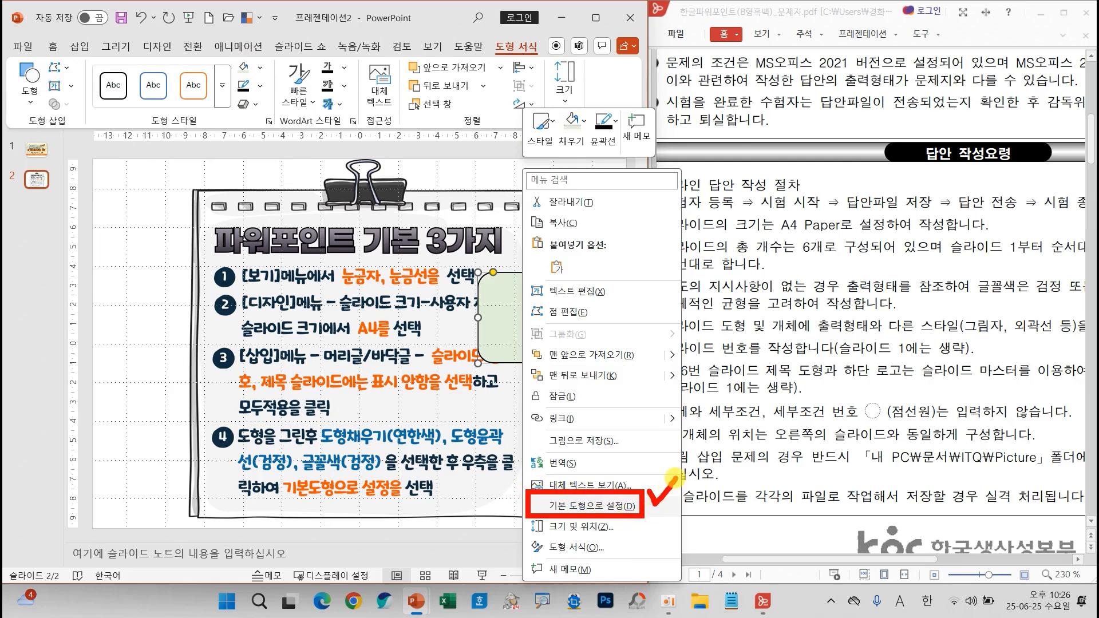
{"action": "key", "text": "Escape"}
{"action": "right_click", "coordinate": [512, 342]}
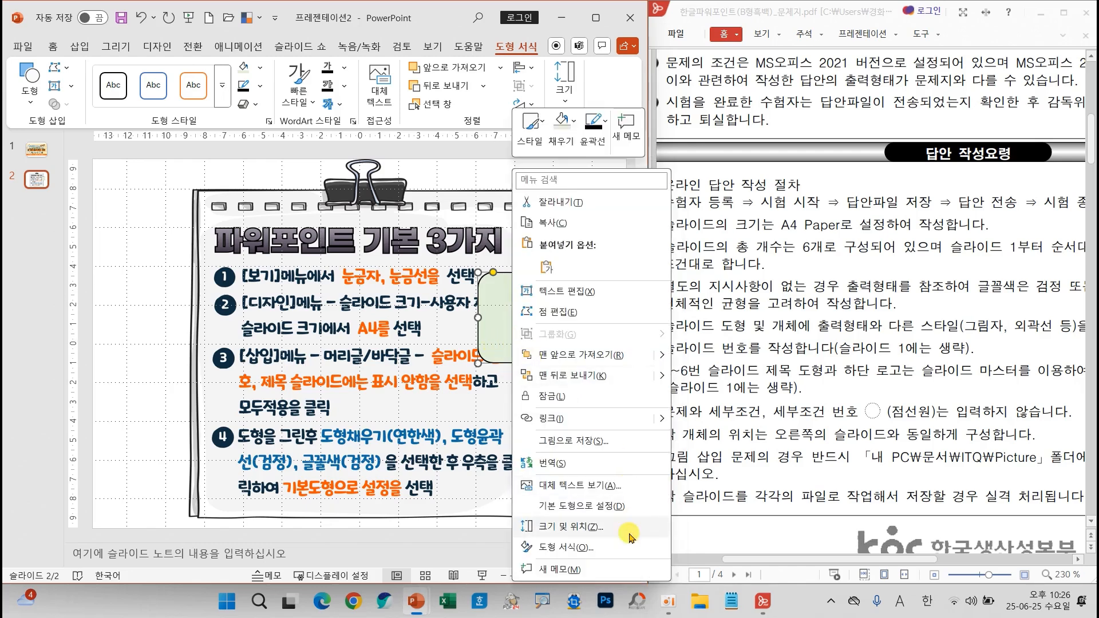
{"action": "left_click", "coordinate": [590, 506]}
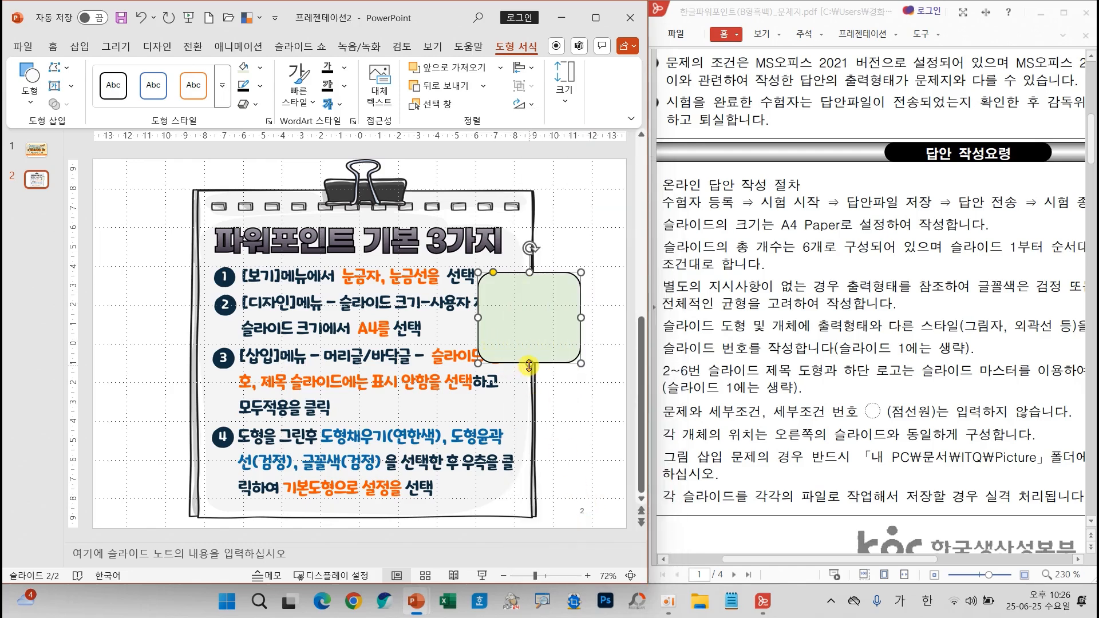
Step: Delete the green rounded rectangle, draw a new one over the notepad's right edge to test the default formatting, and remove it
{"action": "key", "text": "Delete"}
{"action": "left_click", "coordinate": [356, 80]}
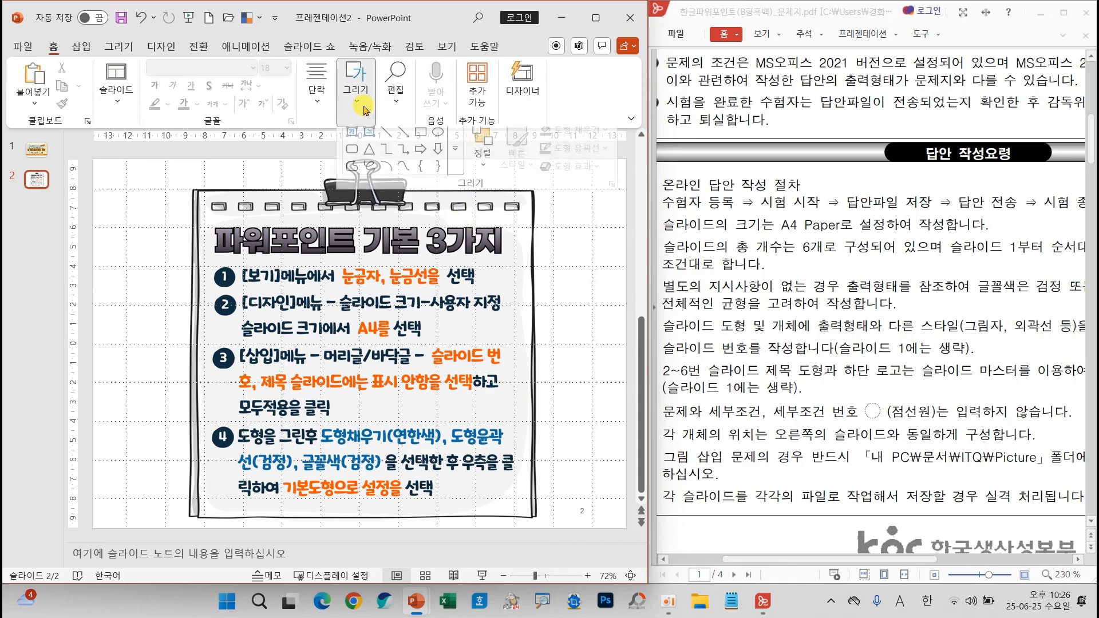
{"action": "left_click", "coordinate": [352, 172]}
{"action": "left_click_drag", "start_coordinate": [461, 285], "coordinate": [562, 388]}
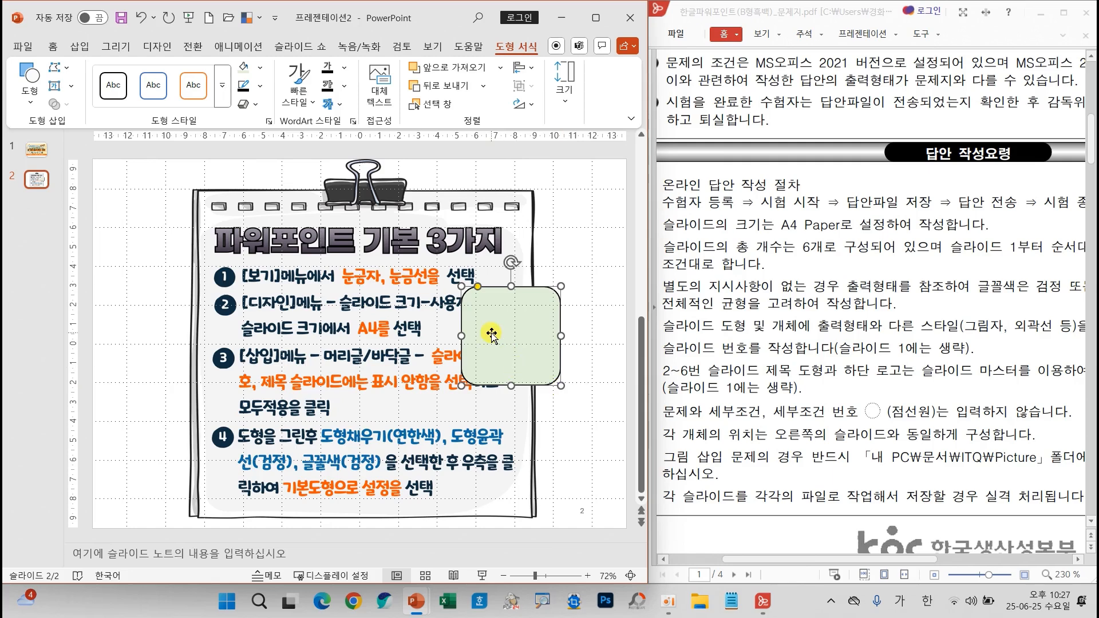
{"action": "key", "text": "Delete"}
Step: Delete slide 2 together with its notepad picture and clear the cover picture from slide 1
{"action": "left_click", "coordinate": [488, 277]}
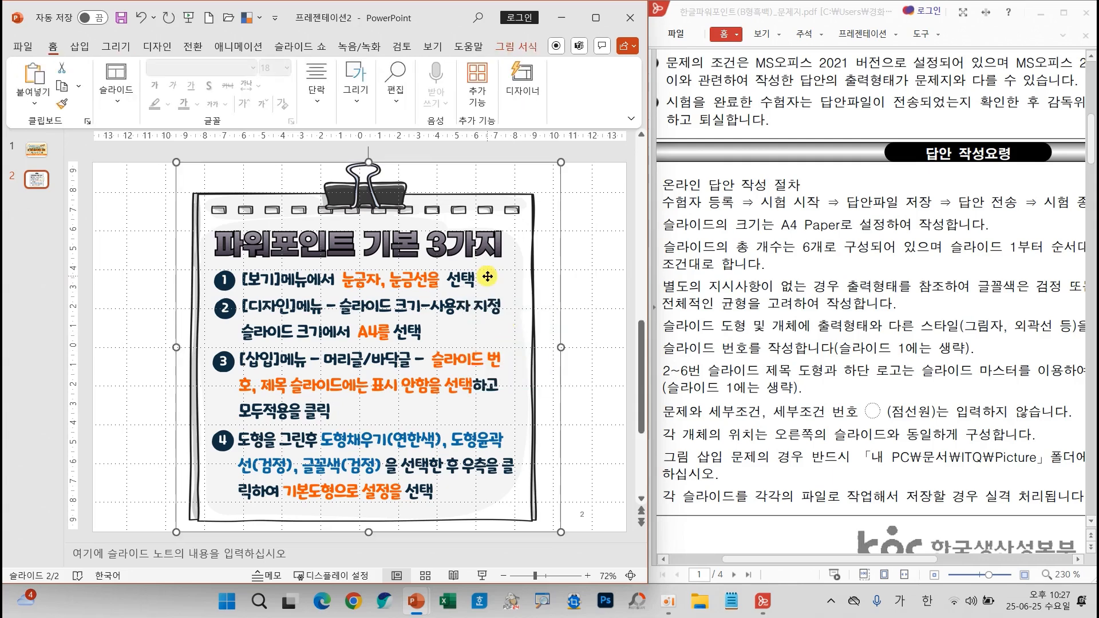
{"action": "key", "text": "Delete"}
{"action": "right_click", "coordinate": [40, 176]}
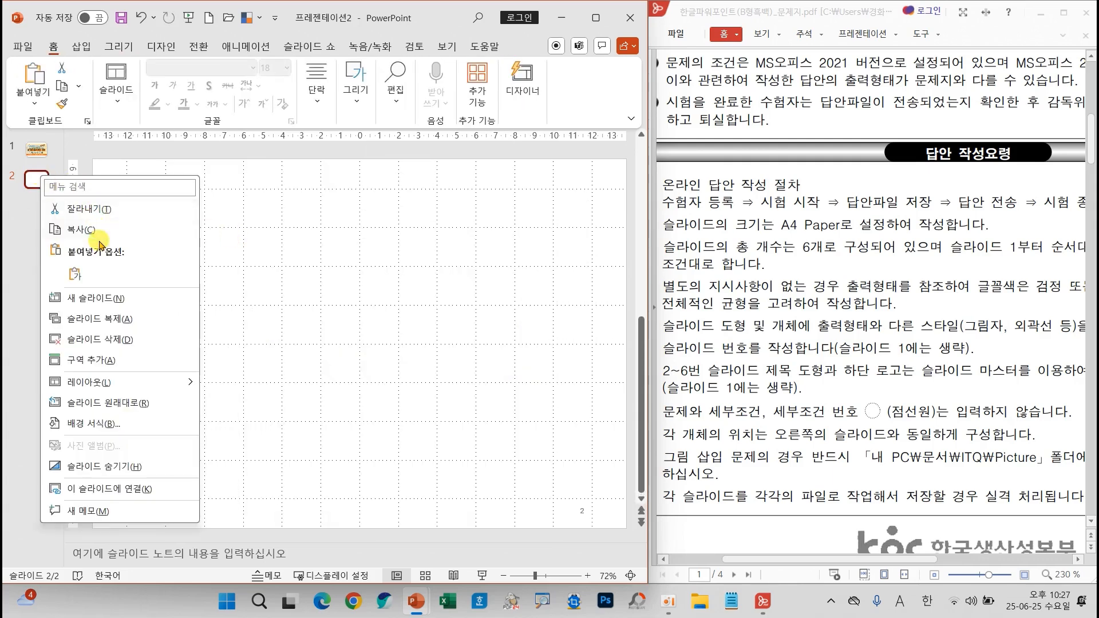
{"action": "left_click", "coordinate": [143, 339]}
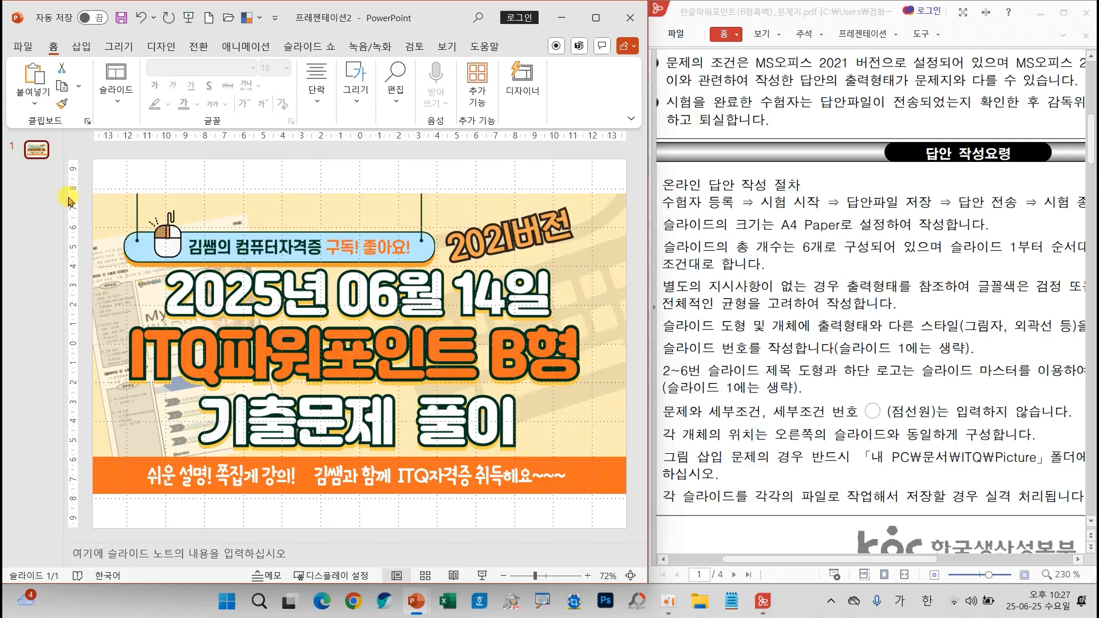
{"action": "left_click", "coordinate": [346, 265]}
{"action": "key", "text": "Delete"}
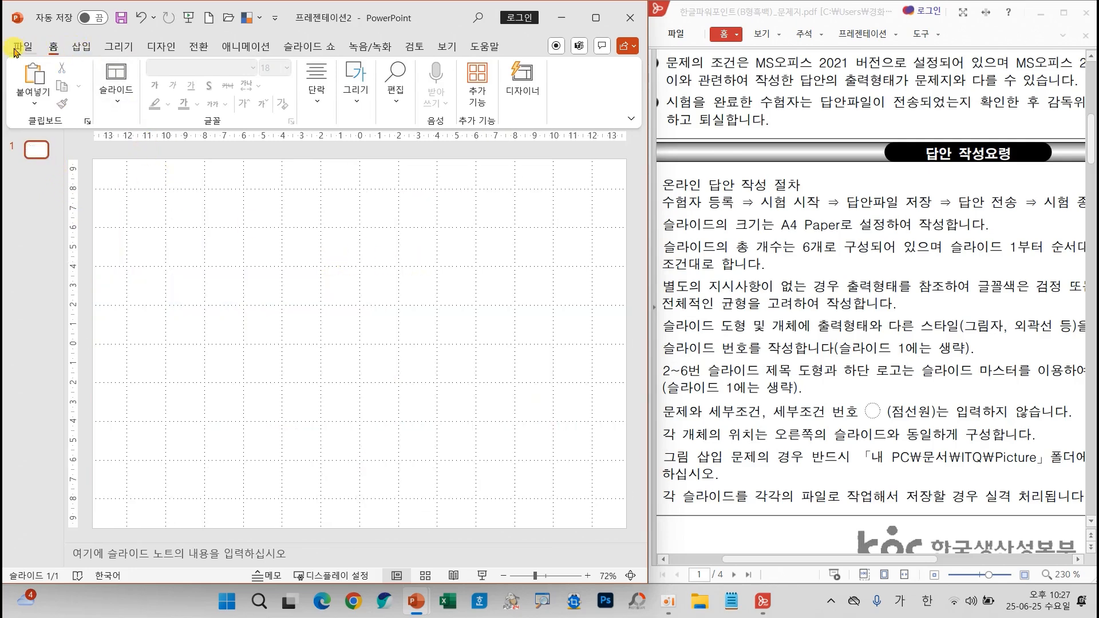
Step: Start saving the presentation under another name and choose the ITQ folder inside Documents (문서) as the location
{"action": "left_click", "coordinate": [22, 49]}
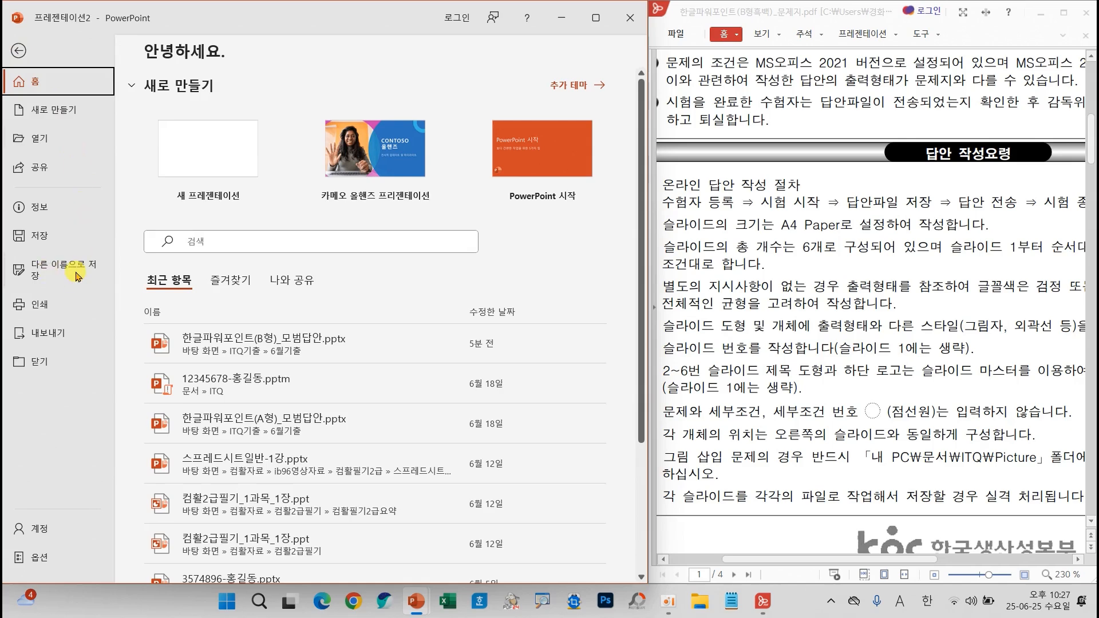
{"action": "left_click", "coordinate": [49, 279]}
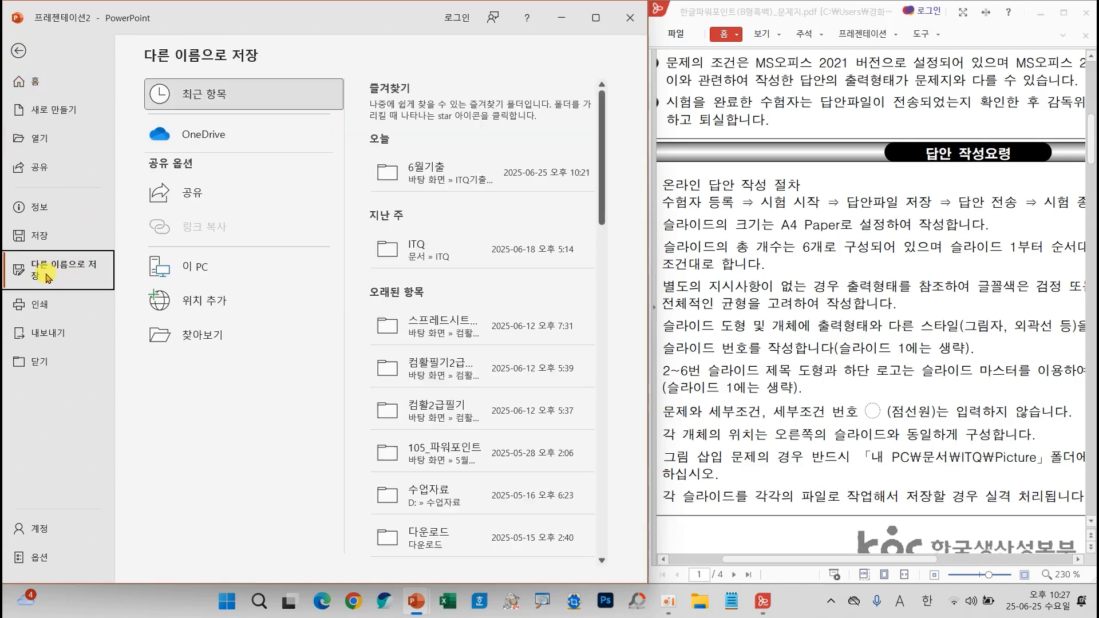
{"action": "left_click", "coordinate": [204, 338]}
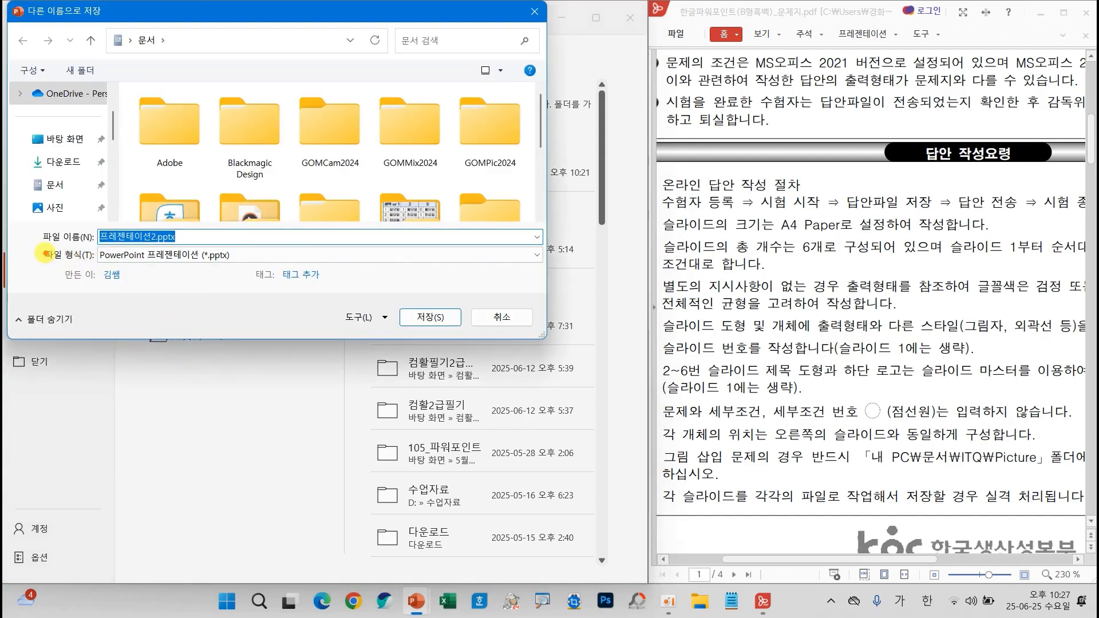
{"action": "left_click_drag", "start_coordinate": [29, 242], "coordinate": [252, 266]}
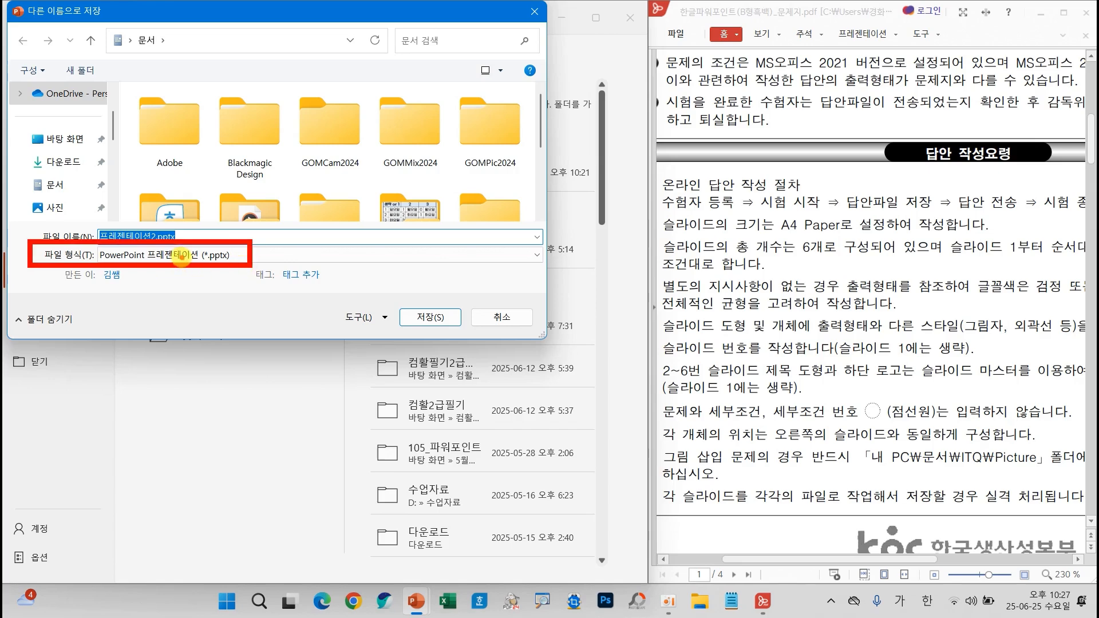
{"action": "key", "text": "Escape"}
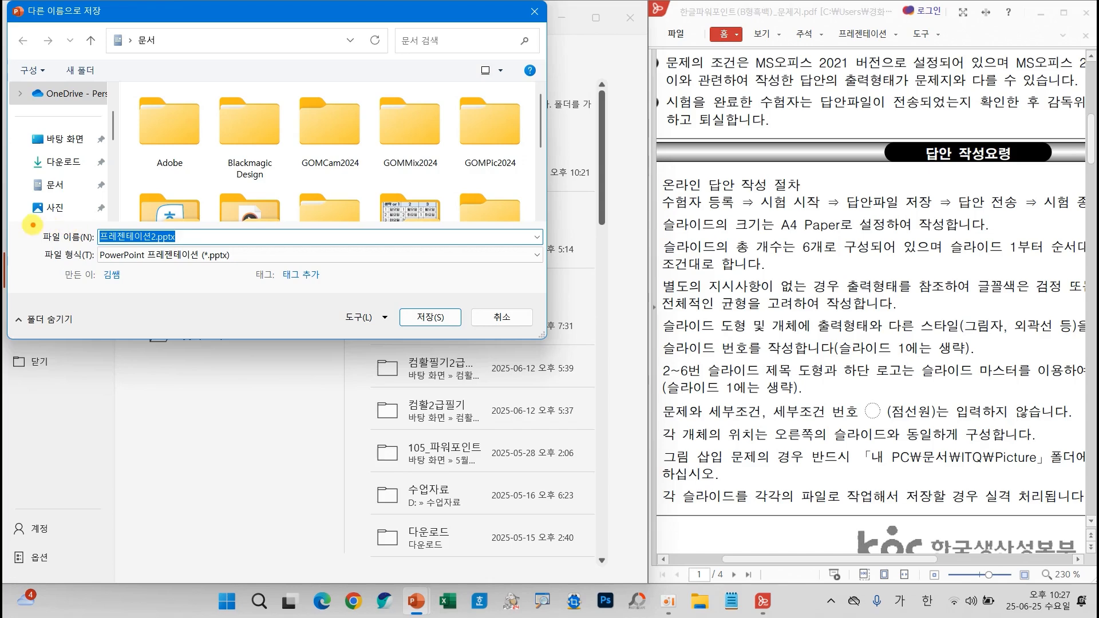
{"action": "left_click_drag", "start_coordinate": [36, 222], "coordinate": [192, 248]}
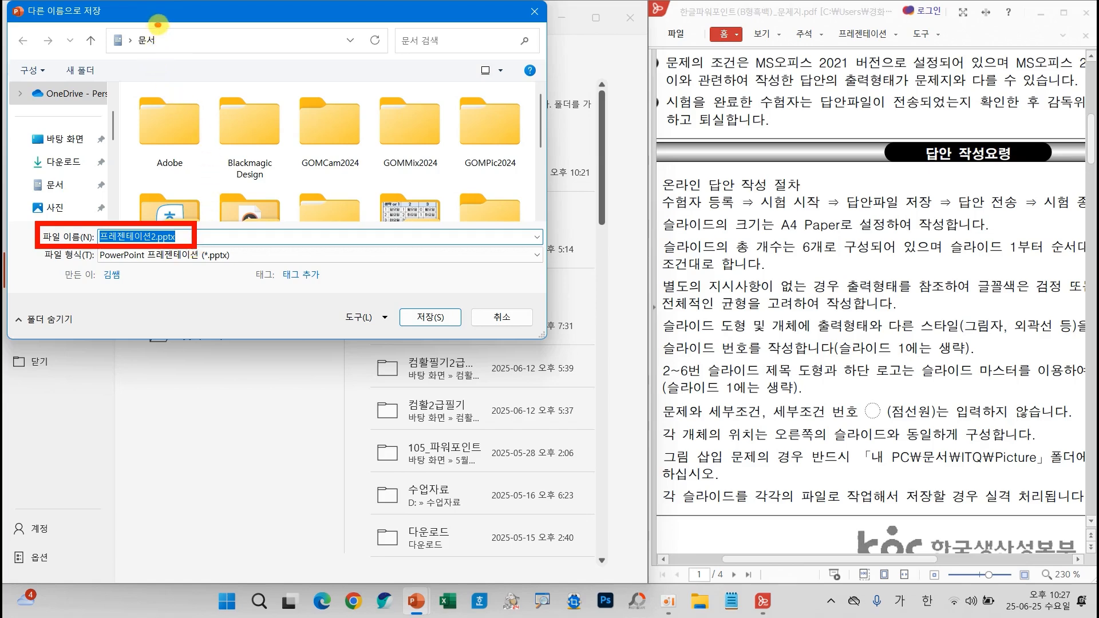
{"action": "left_click_drag", "start_coordinate": [162, 27], "coordinate": [214, 10]}
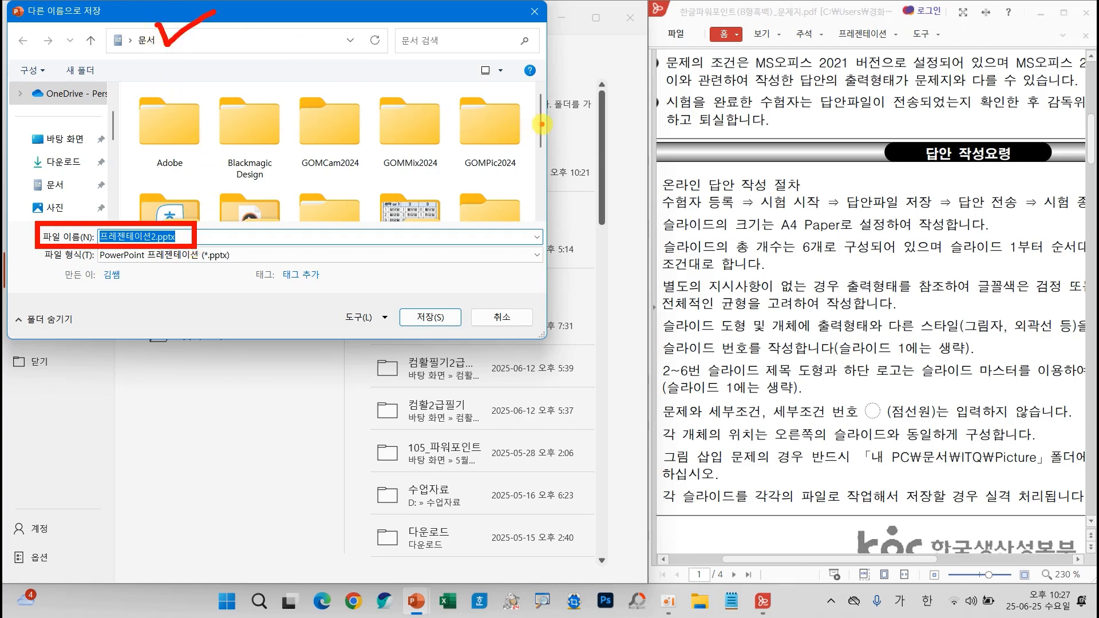
{"action": "scroll", "coordinate": [484, 126], "scroll_direction": "down", "scroll_amount": 2}
{"action": "left_click", "coordinate": [186, 123]}
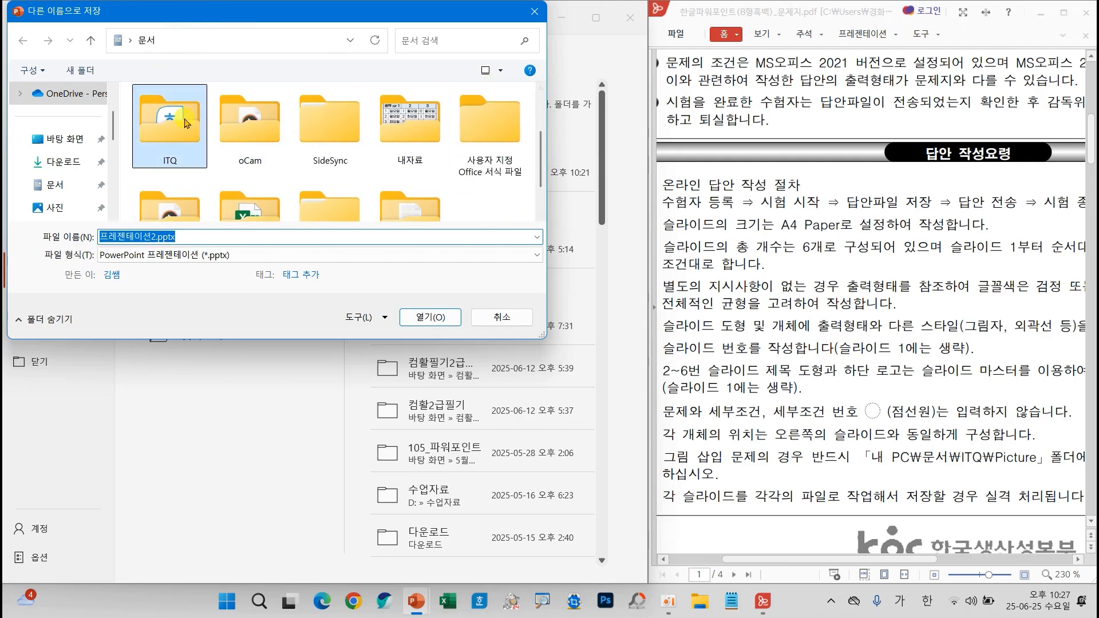
{"action": "double_click", "coordinate": [186, 123]}
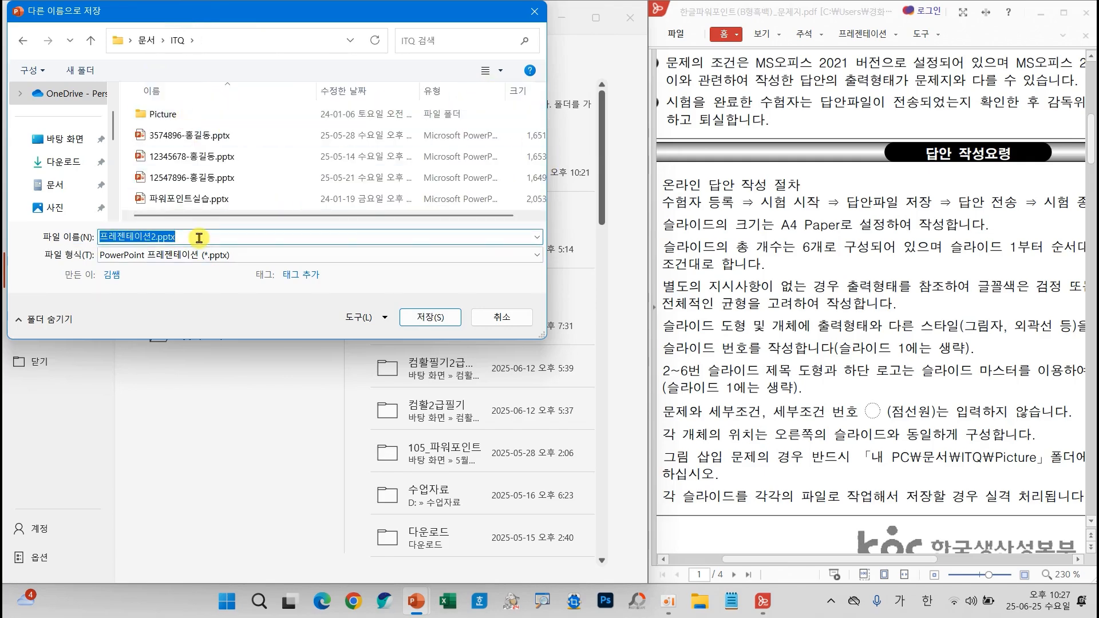
Step: Save the presentation as a .pptx named with the examinee number, a hyphen and the examinee's name, and dismiss the OneDrive backup notice
{"action": "type", "text": "45876932-"}
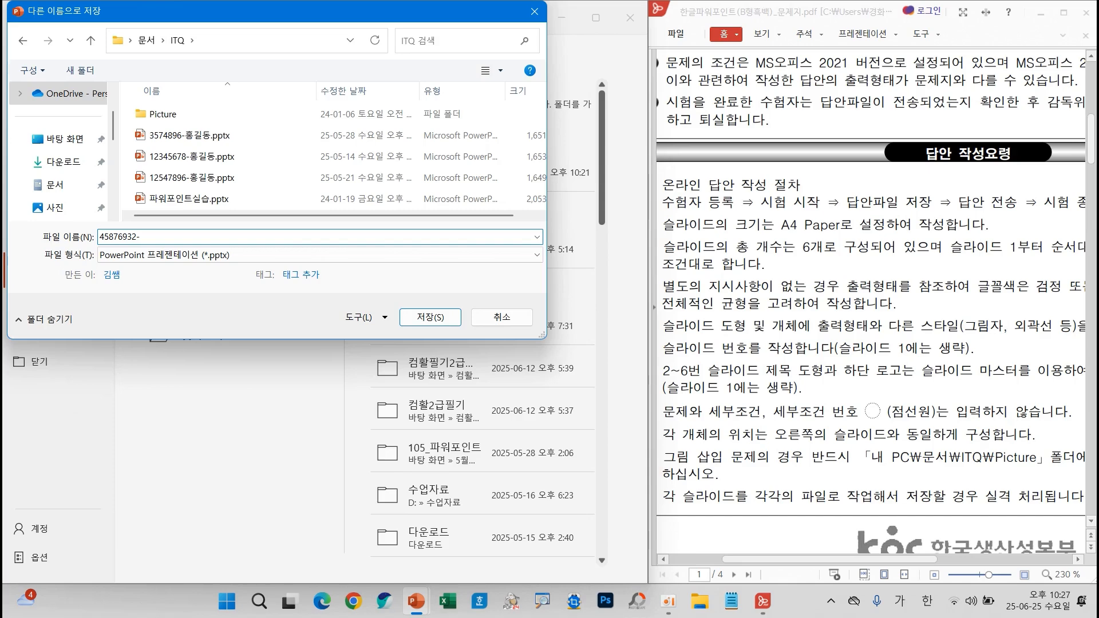
{"action": "type", "text": "홍길동"}
{"action": "key", "text": "Return"}
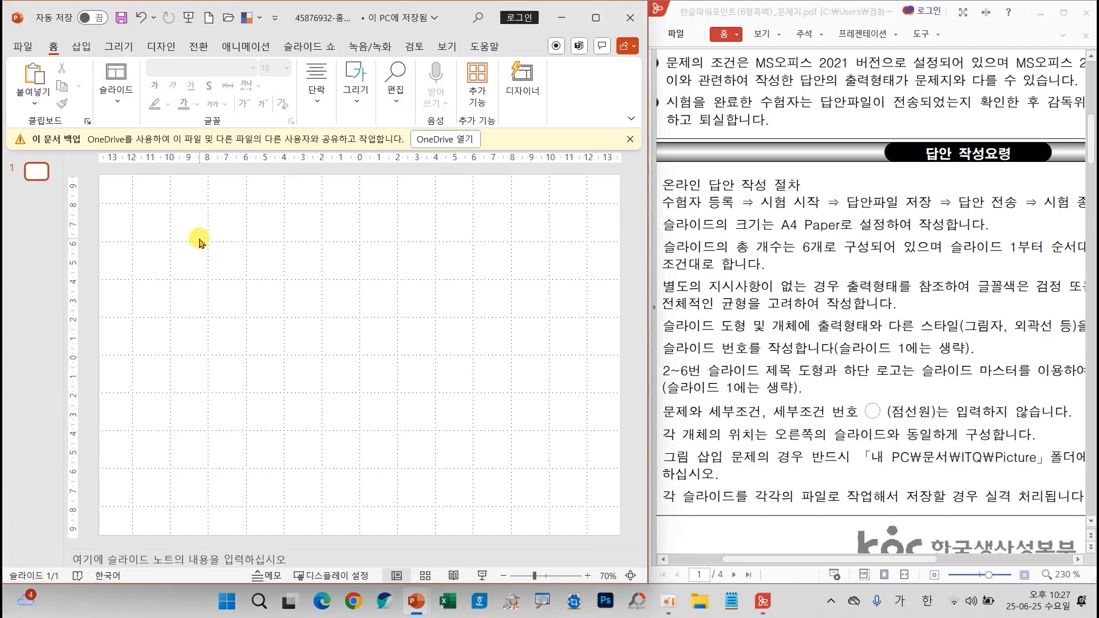
{"action": "left_click", "coordinate": [630, 139]}
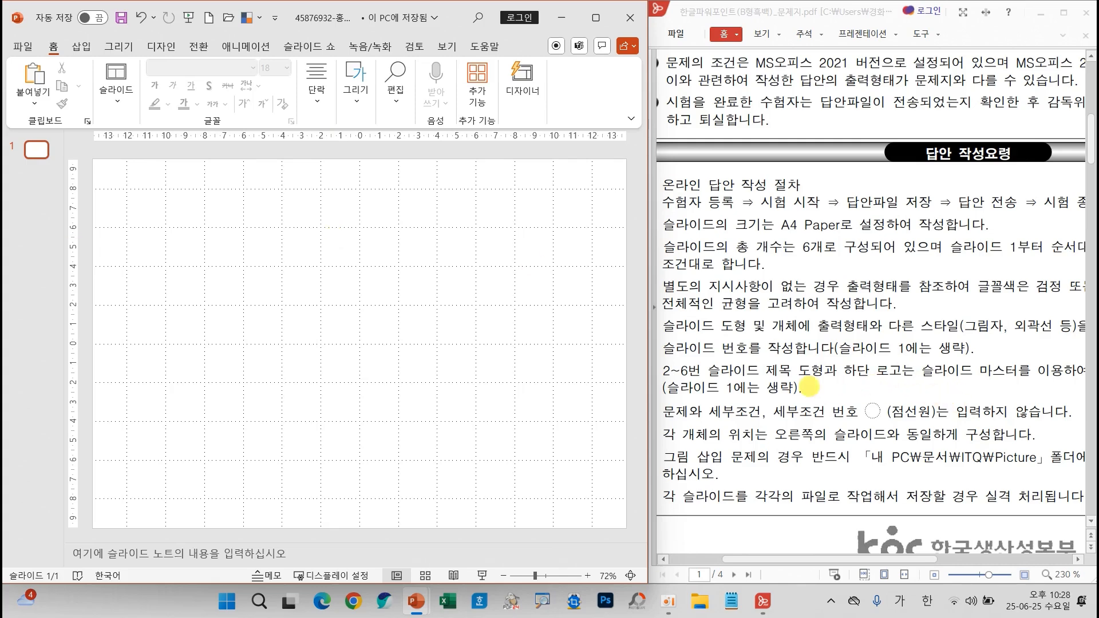
Step: Examine the answer-writing guidelines (답안 작성요령) in the exam PDF, including the full width of the rules on font colors and shape styles
{"action": "mouse_move", "coordinate": [652, 332]}
{"action": "left_mouse_down"}
{"action": "mouse_move", "coordinate": [774, 361]}
{"action": "mouse_move", "coordinate": [985, 354]}
{"action": "left_mouse_up"}
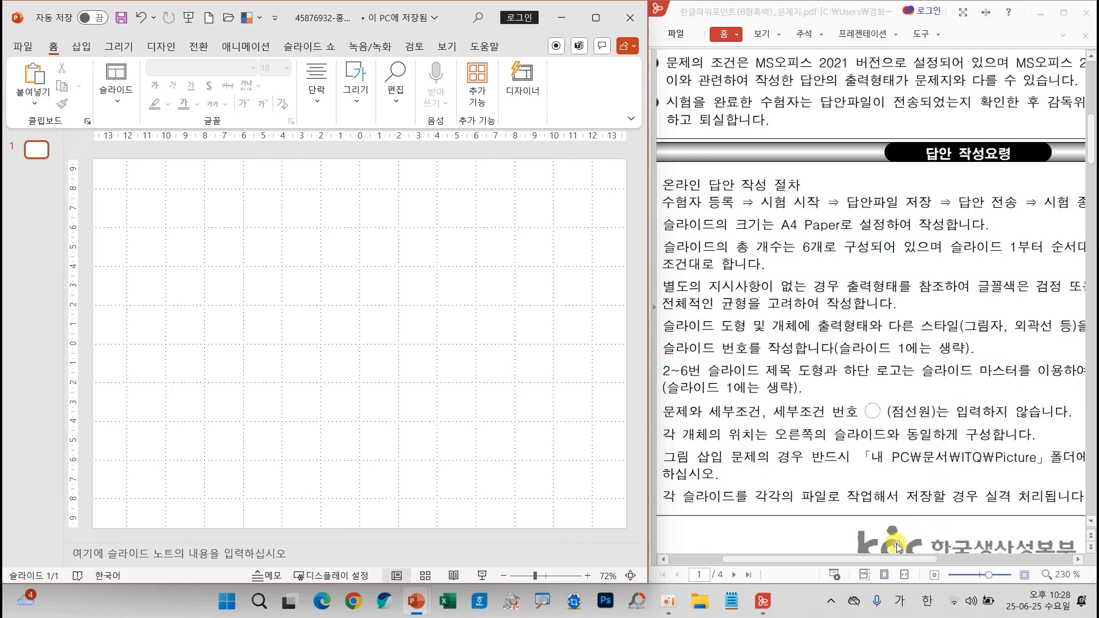
{"action": "left_click_drag", "start_coordinate": [897, 561], "coordinate": [960, 563]}
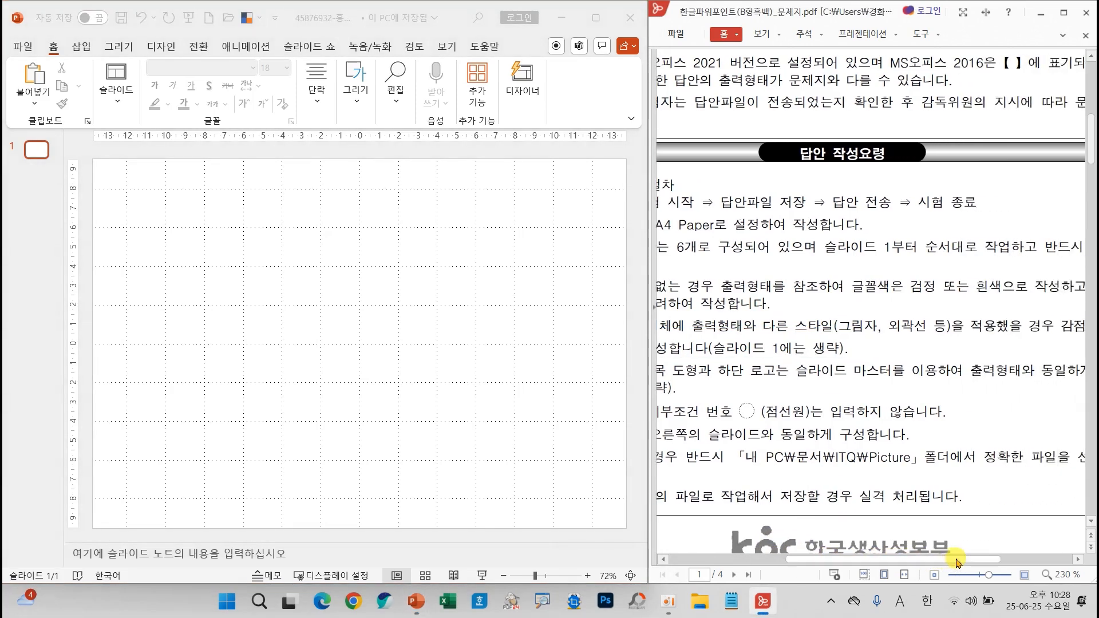
{"action": "mouse_move", "coordinate": [841, 273]}
{"action": "left_mouse_down"}
{"action": "mouse_move", "coordinate": [928, 304]}
{"action": "mouse_move", "coordinate": [1007, 298]}
{"action": "left_mouse_up"}
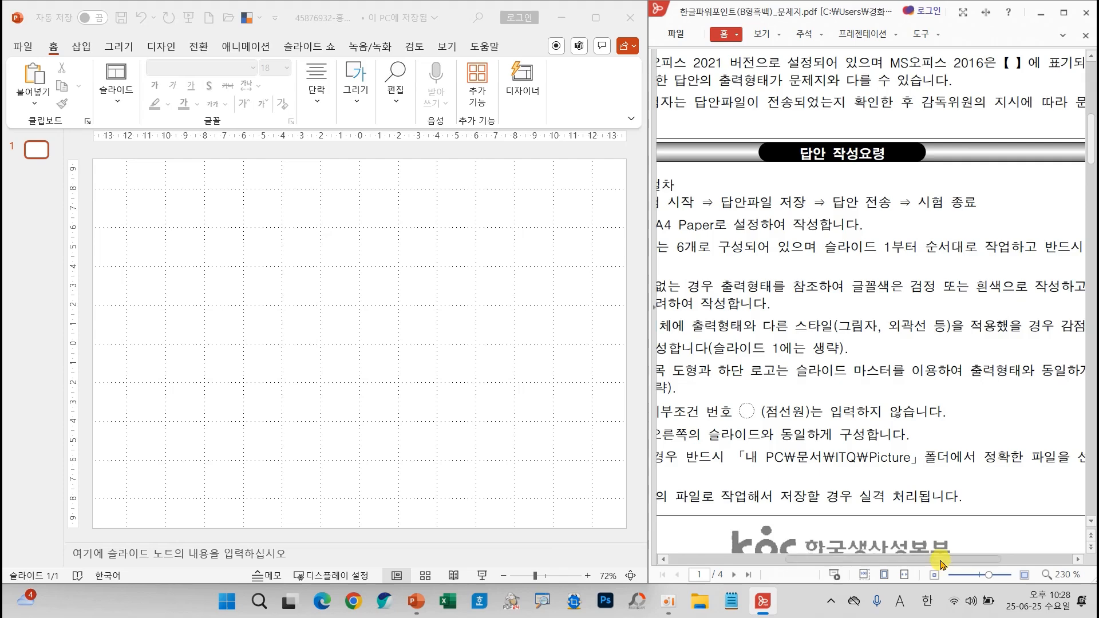
{"action": "left_click_drag", "start_coordinate": [939, 559], "coordinate": [868, 561]}
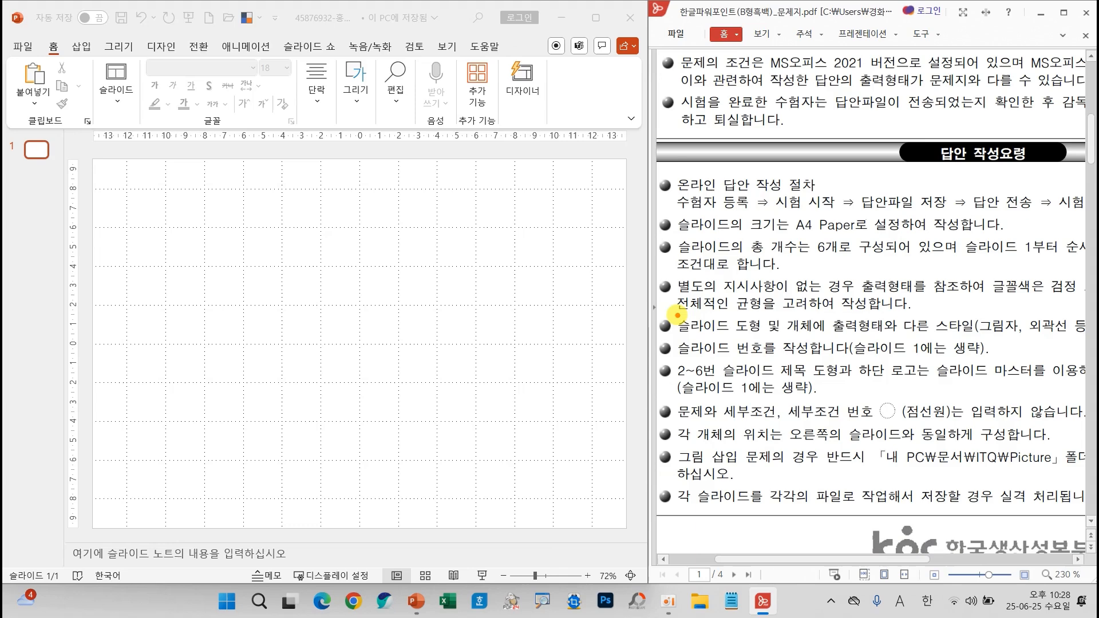
Step: Examine the answer guidelines on shape styles, slide numbers, and using the slide master for the titles and logo of slides 2 to 6
{"action": "mouse_move", "coordinate": [677, 314]}
{"action": "left_mouse_down"}
{"action": "mouse_move", "coordinate": [809, 334]}
{"action": "mouse_move", "coordinate": [1064, 338]}
{"action": "left_mouse_up"}
{"action": "key", "text": "Escape"}
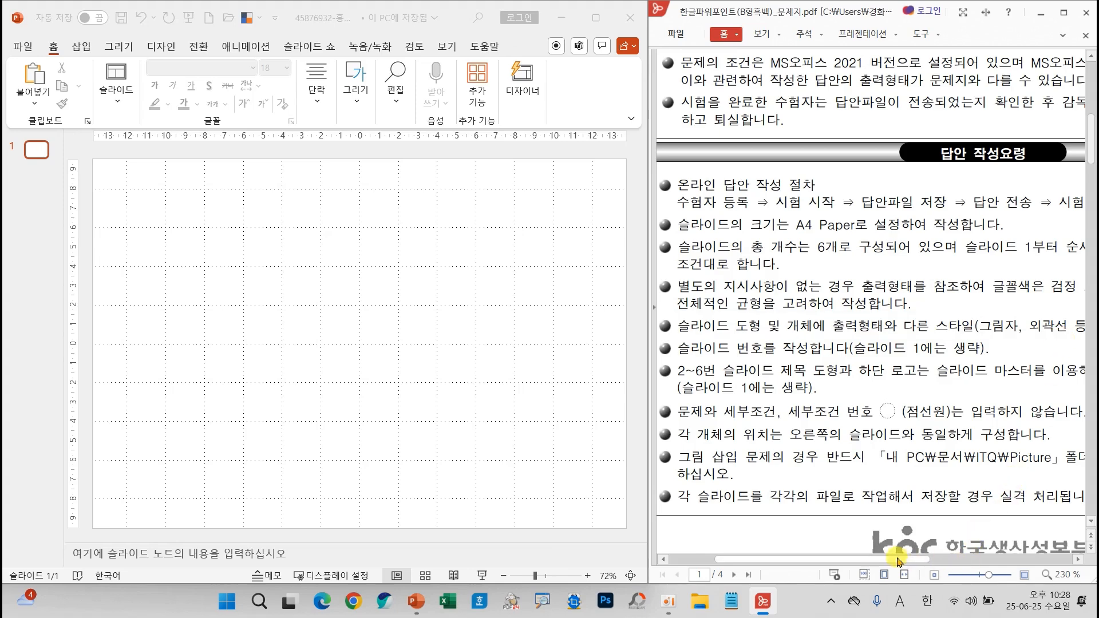
{"action": "left_click_drag", "start_coordinate": [894, 560], "coordinate": [1011, 565]}
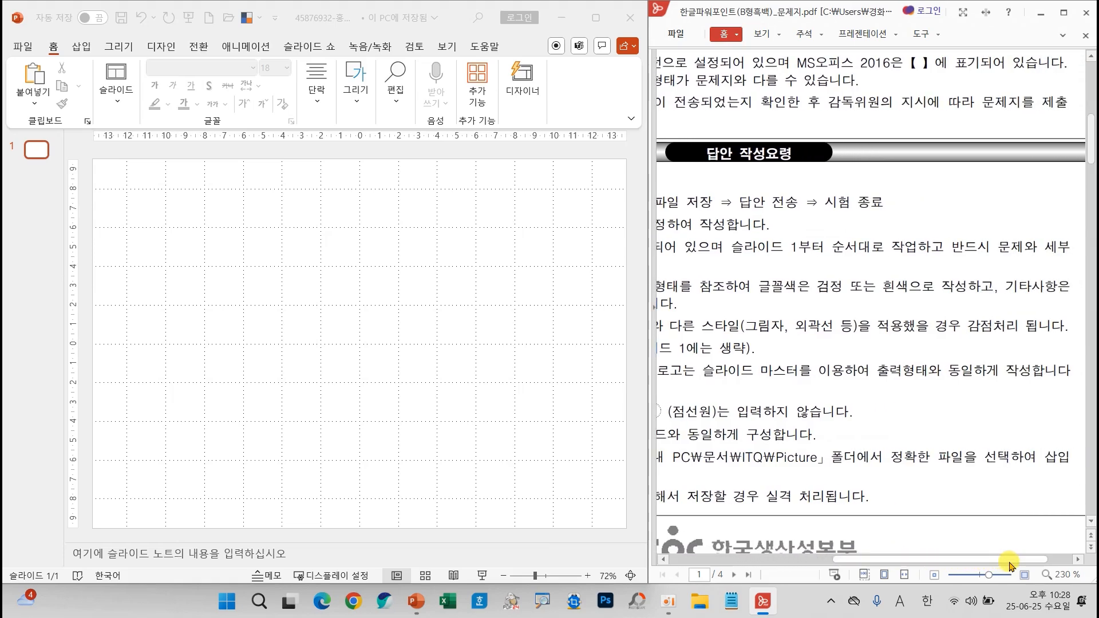
{"action": "left_click_drag", "start_coordinate": [961, 313], "coordinate": [1024, 338]}
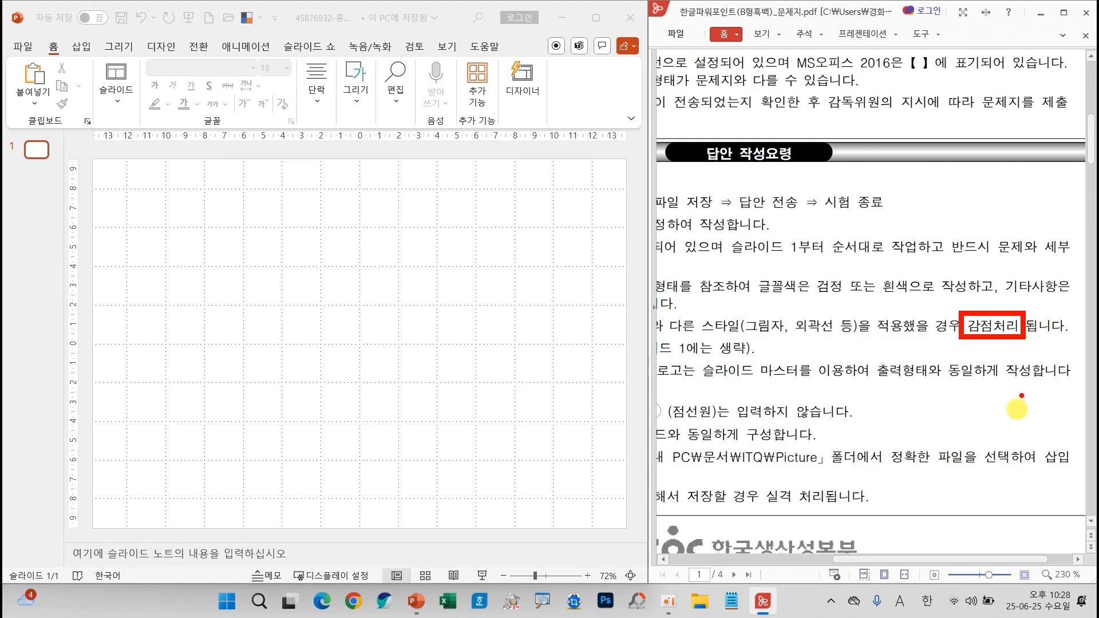
{"action": "key", "text": "Escape"}
{"action": "left_click_drag", "start_coordinate": [963, 564], "coordinate": [837, 559]}
{"action": "mouse_move", "coordinate": [672, 359]}
{"action": "left_mouse_down"}
{"action": "mouse_move", "coordinate": [722, 378]}
{"action": "mouse_move", "coordinate": [824, 379]}
{"action": "left_mouse_up"}
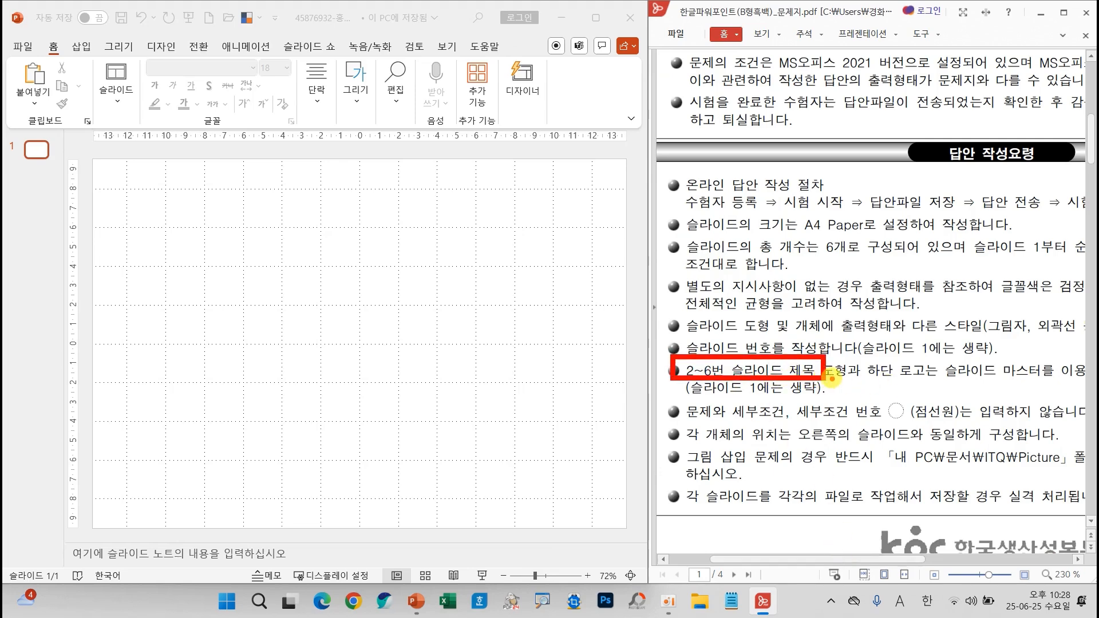
{"action": "mouse_move", "coordinate": [1037, 373]}
{"action": "left_mouse_down"}
{"action": "mouse_move", "coordinate": [930, 360]}
{"action": "mouse_move", "coordinate": [1043, 359]}
{"action": "mouse_move", "coordinate": [1038, 381]}
{"action": "left_mouse_up"}
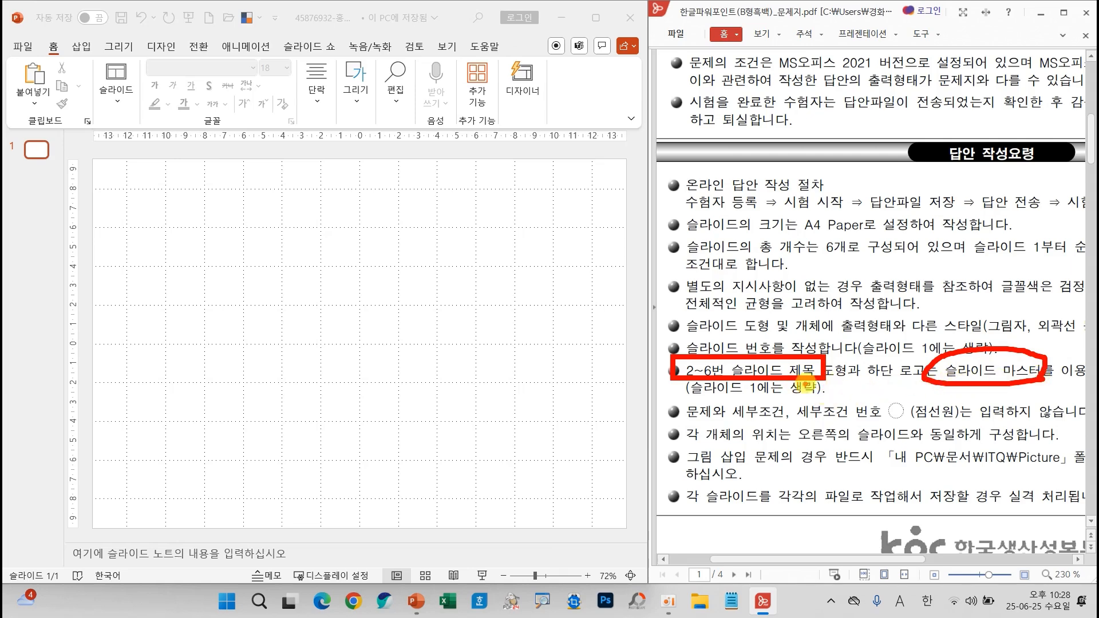
{"action": "mouse_move", "coordinate": [859, 379]}
{"action": "left_mouse_down"}
{"action": "mouse_move", "coordinate": [833, 394]}
{"action": "mouse_move", "coordinate": [895, 410]}
{"action": "left_mouse_up"}
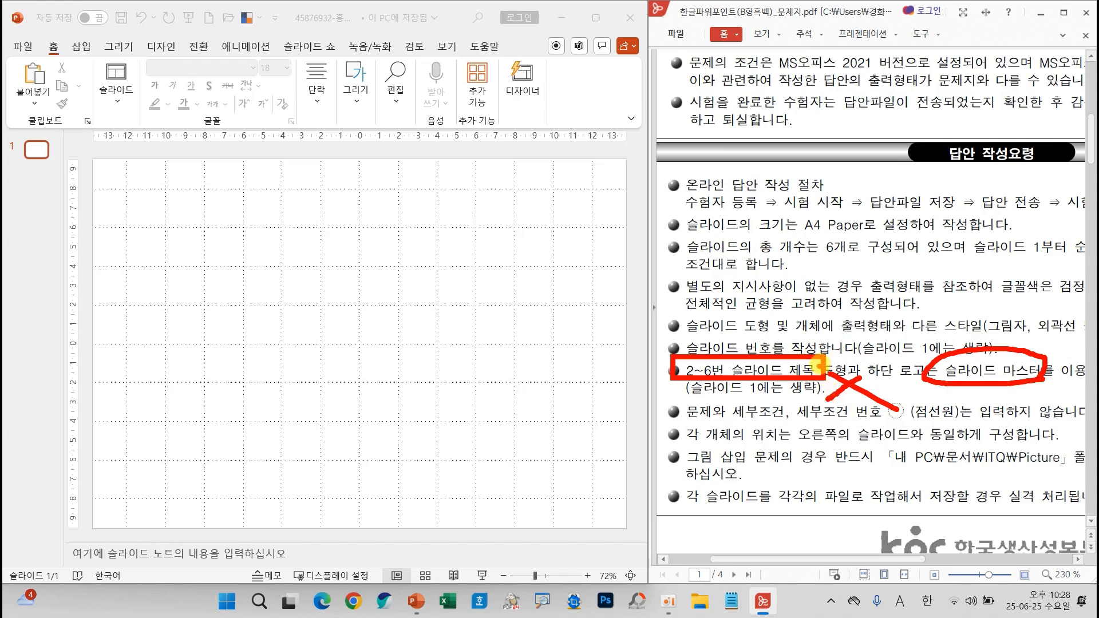
{"action": "key", "text": "Escape"}
Step: Examine the overall composition rules (전체구성) on page 2 of the exam PDF and the slide 2 contents example with its title shape
{"action": "scroll", "coordinate": [812, 359], "scroll_direction": "down", "scroll_amount": 8}
{"action": "scroll", "coordinate": [812, 359], "scroll_direction": "down", "scroll_amount": 3}
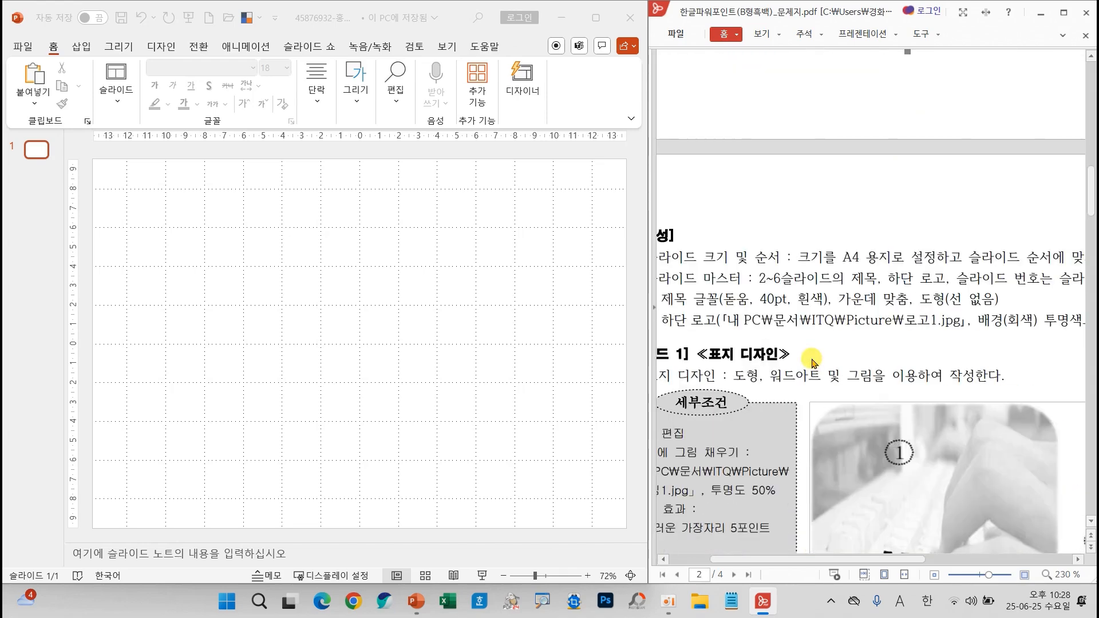
{"action": "left_click_drag", "start_coordinate": [820, 560], "coordinate": [802, 560]}
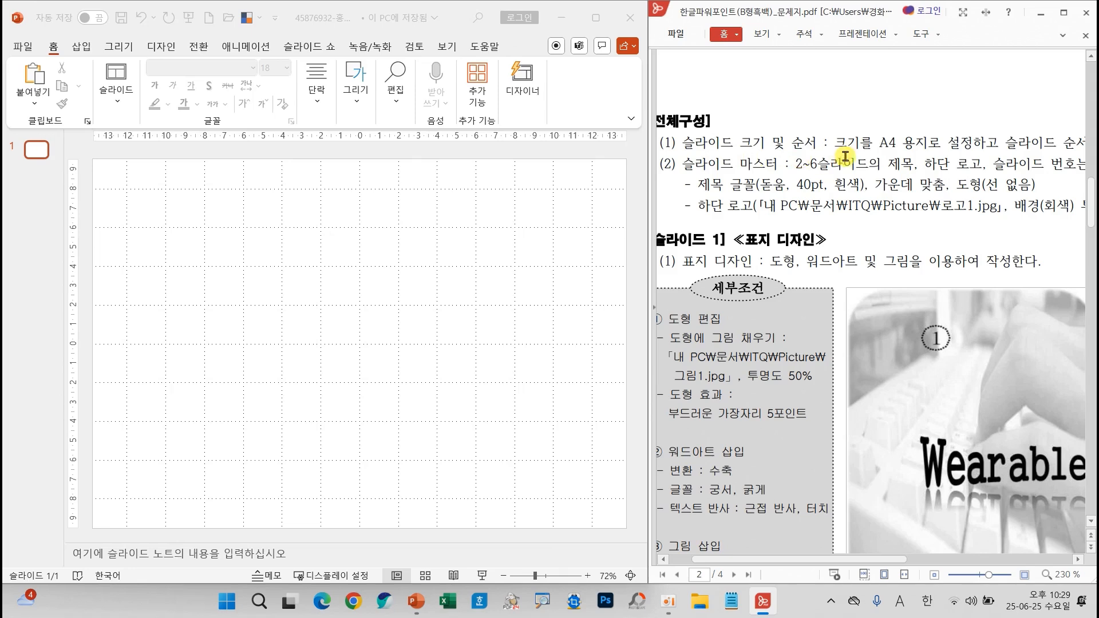
{"action": "mouse_move", "coordinate": [864, 130]}
{"action": "left_mouse_down"}
{"action": "mouse_move", "coordinate": [915, 154]}
{"action": "mouse_move", "coordinate": [582, 150]}
{"action": "mouse_move", "coordinate": [621, 182]}
{"action": "left_mouse_up"}
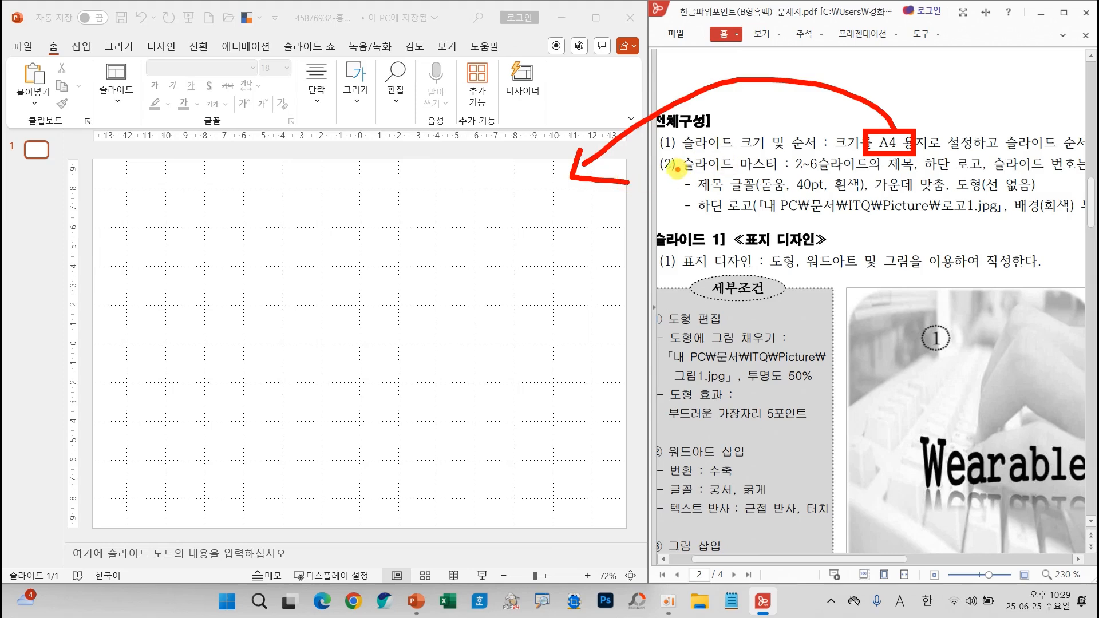
{"action": "left_click_drag", "start_coordinate": [677, 153], "coordinate": [781, 172]}
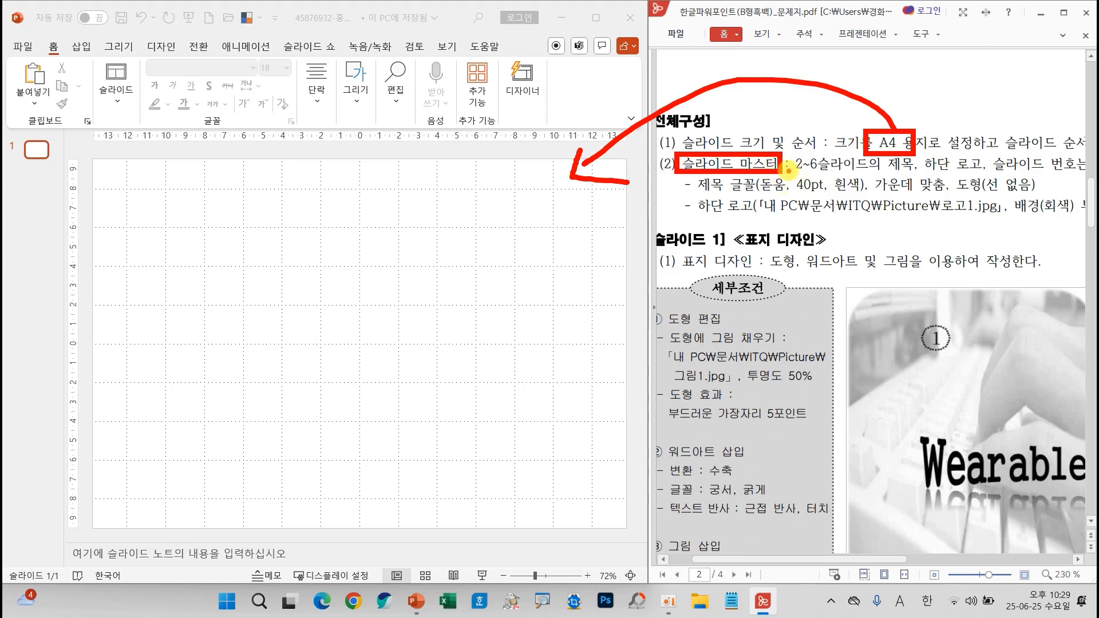
{"action": "key", "text": "Escape"}
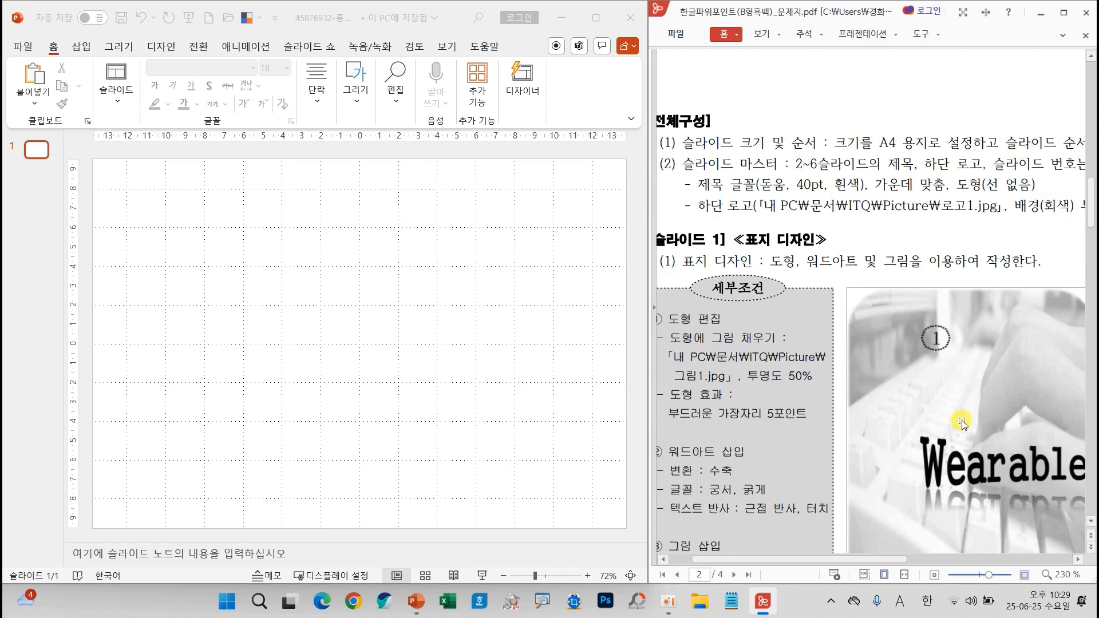
{"action": "scroll", "coordinate": [958, 413], "scroll_direction": "down", "scroll_amount": 6}
{"action": "scroll", "coordinate": [958, 413], "scroll_direction": "down", "scroll_amount": 2}
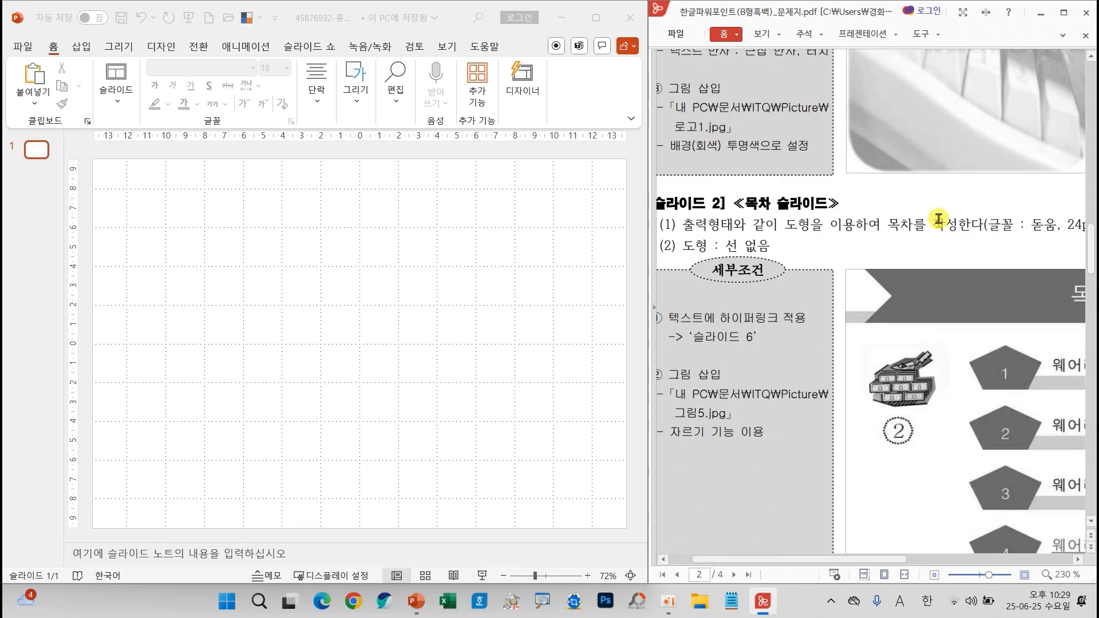
{"action": "scroll", "coordinate": [938, 411], "scroll_direction": "down", "scroll_amount": 1}
{"action": "left_click_drag", "start_coordinate": [868, 559], "coordinate": [969, 550]}
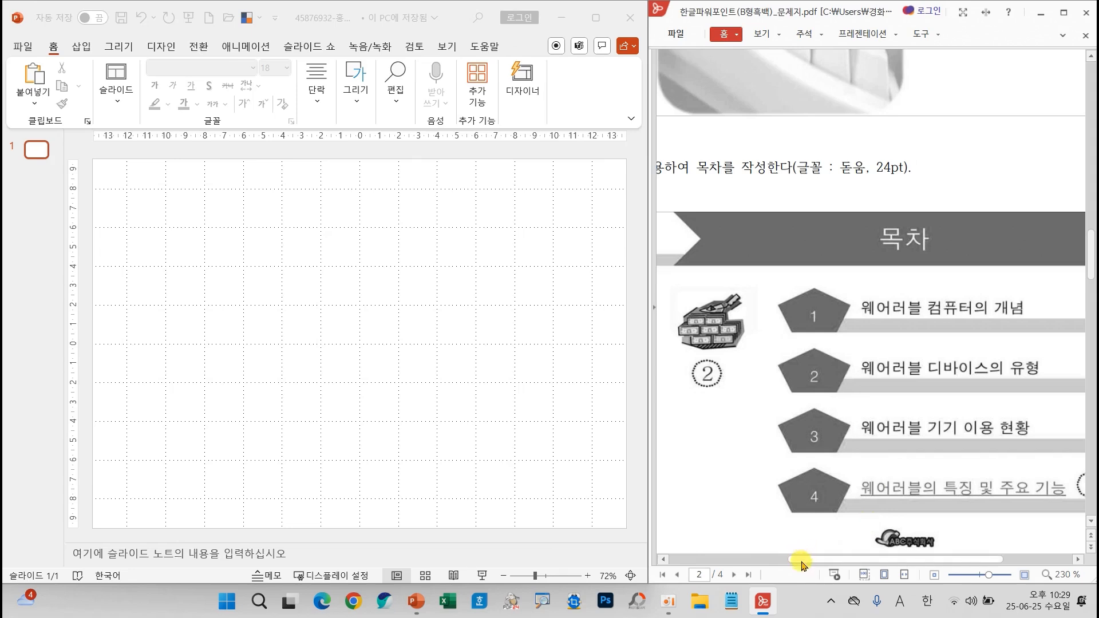
{"action": "left_click_drag", "start_coordinate": [839, 559], "coordinate": [805, 564]}
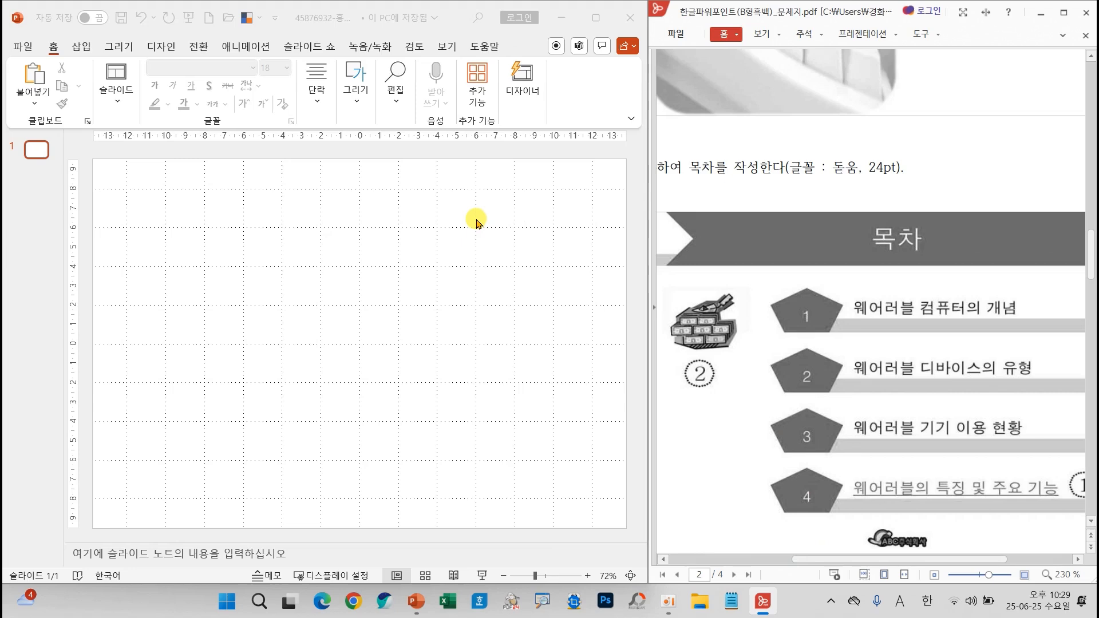
Step: Switch the presentation to slide master view and select the title-and-content layout directly below the title slide layout
{"action": "left_click", "coordinate": [444, 48]}
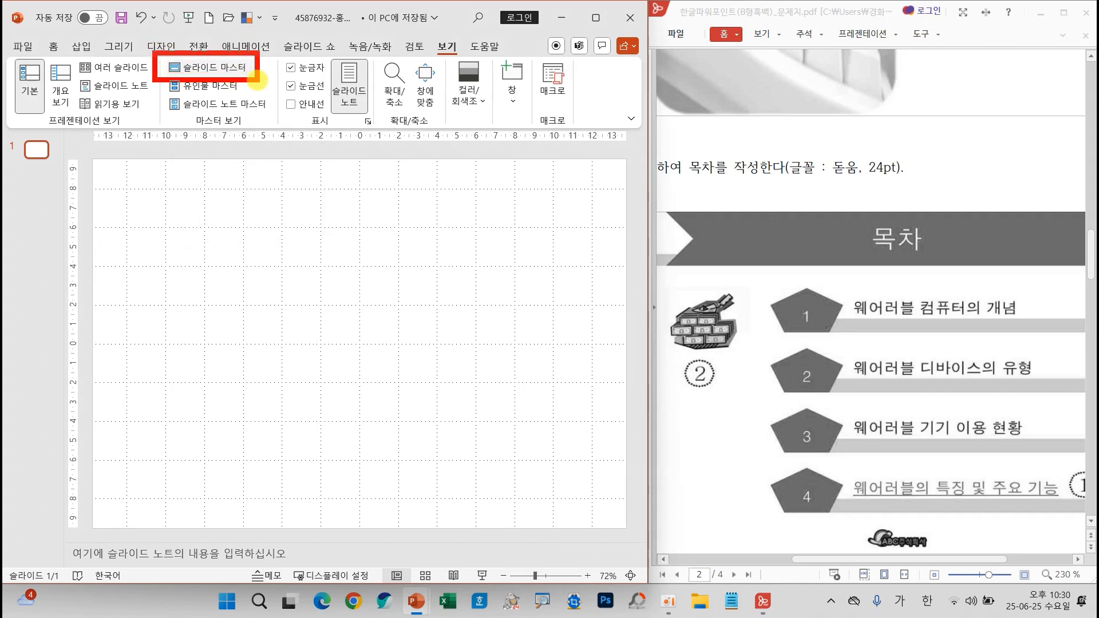
{"action": "left_click_drag", "start_coordinate": [444, 45], "coordinate": [478, 24]}
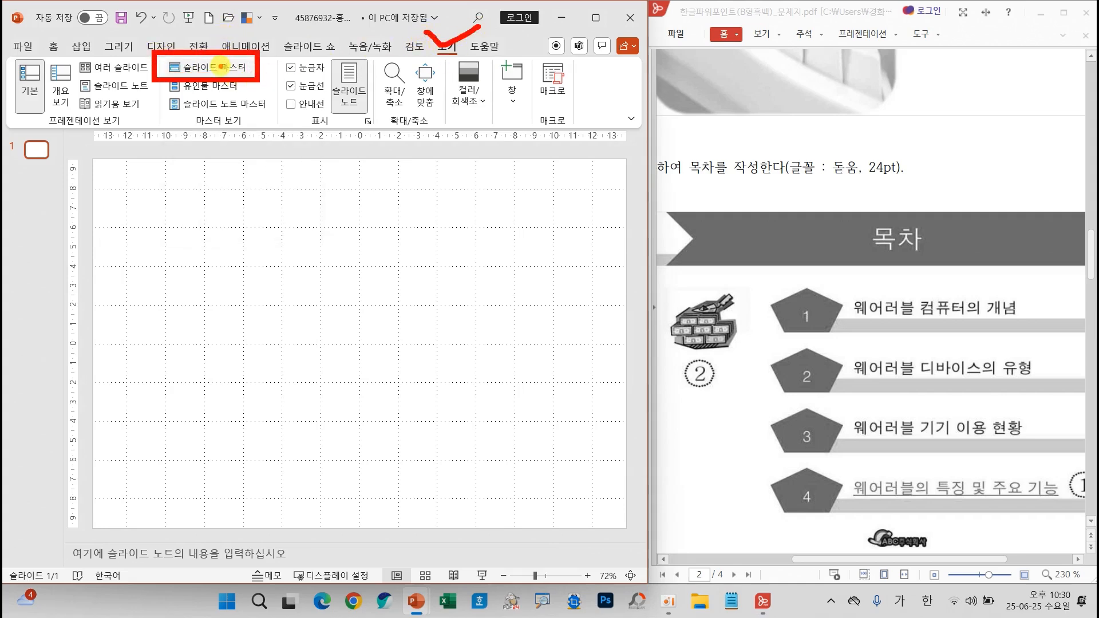
{"action": "left_click", "coordinate": [221, 67]}
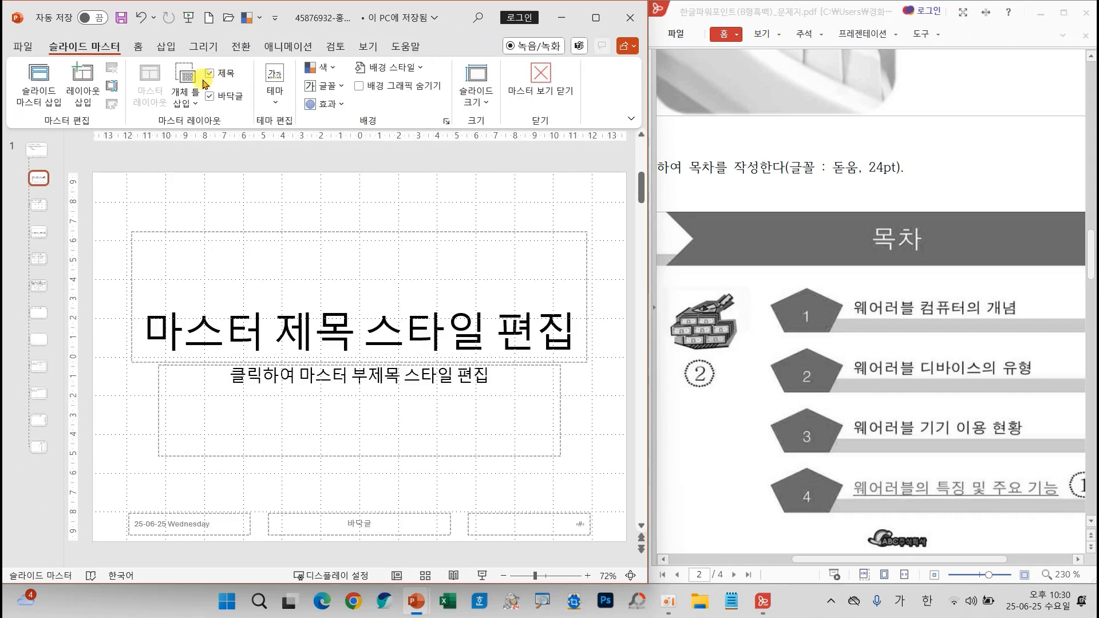
{"action": "left_click_drag", "start_coordinate": [62, 157], "coordinate": [192, 168]}
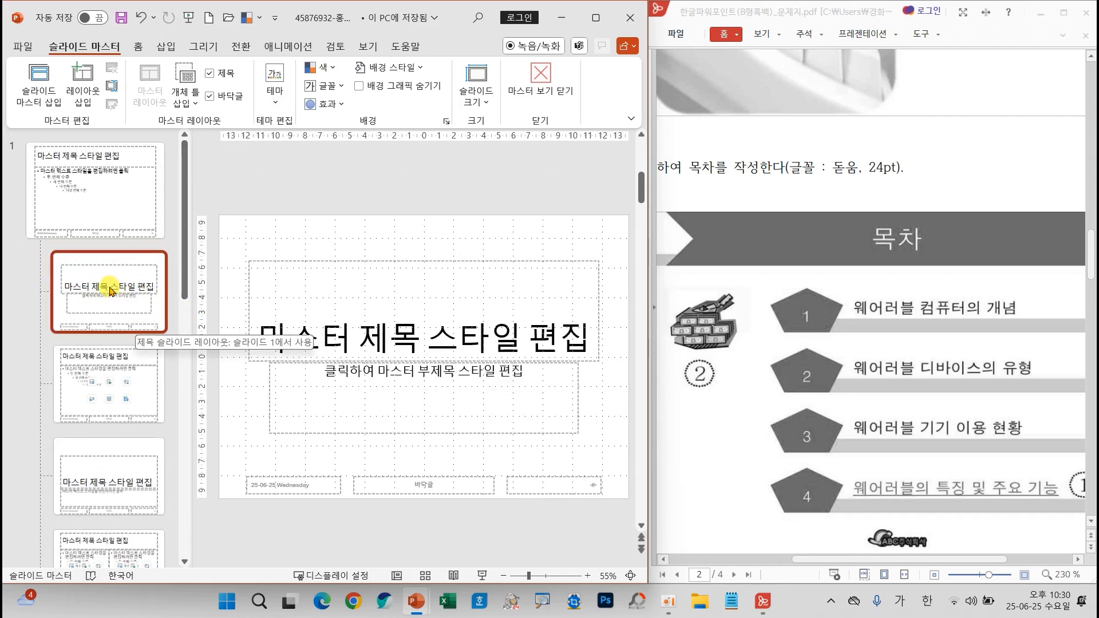
{"action": "left_click", "coordinate": [102, 375]}
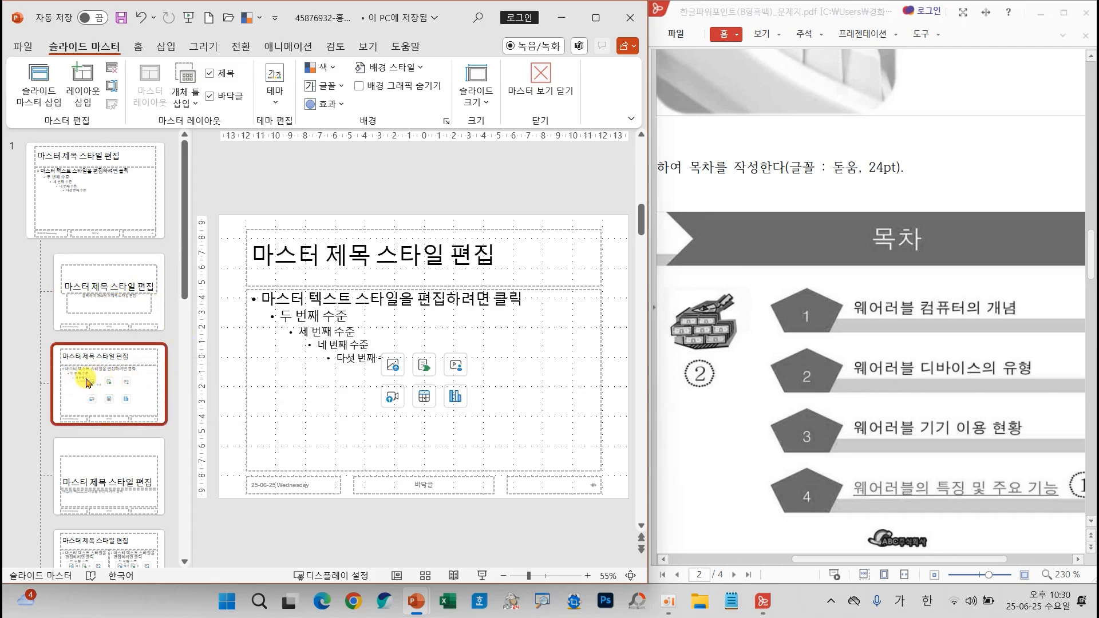
{"action": "mouse_move", "coordinate": [103, 372]}
{"action": "left_mouse_down"}
{"action": "mouse_move", "coordinate": [123, 401]}
{"action": "mouse_move", "coordinate": [195, 341]}
{"action": "left_mouse_up"}
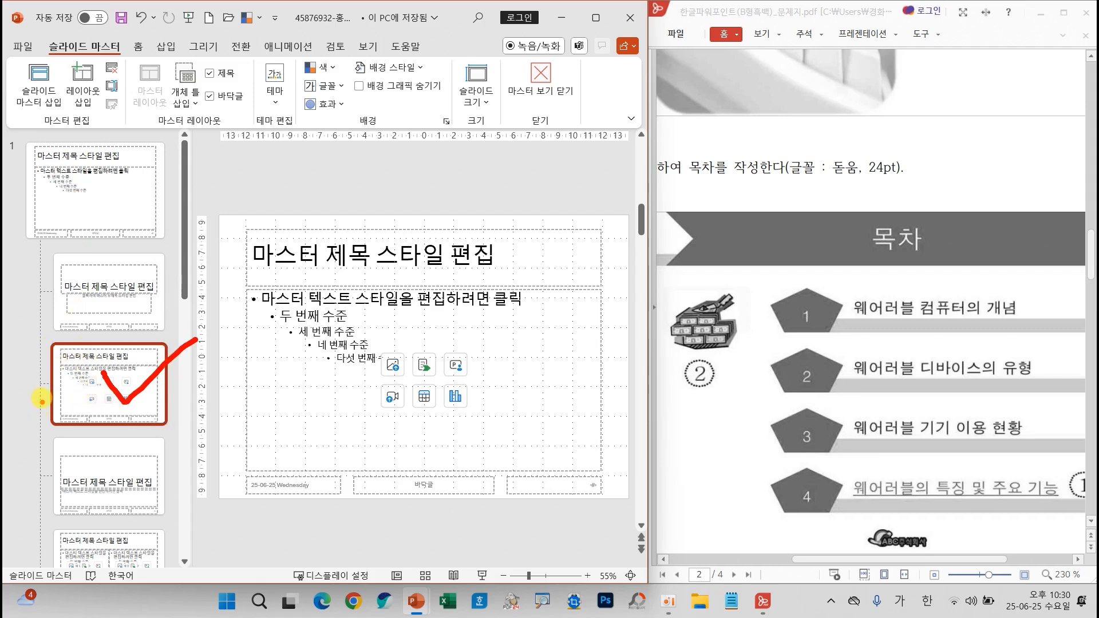
{"action": "mouse_move", "coordinate": [292, 248]}
{"action": "left_mouse_down"}
{"action": "mouse_move", "coordinate": [308, 281]}
{"action": "mouse_move", "coordinate": [346, 247]}
{"action": "left_mouse_up"}
{"action": "left_click_drag", "start_coordinate": [303, 327], "coordinate": [346, 318]}
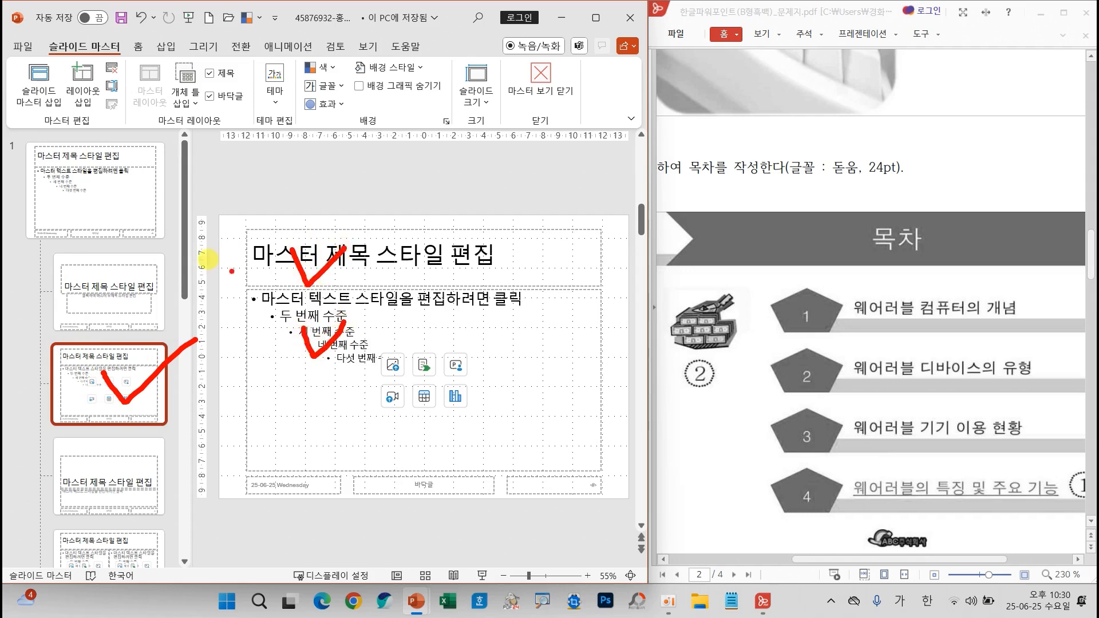
{"action": "key", "text": "Escape"}
{"action": "left_click_drag", "start_coordinate": [191, 229], "coordinate": [50, 224]}
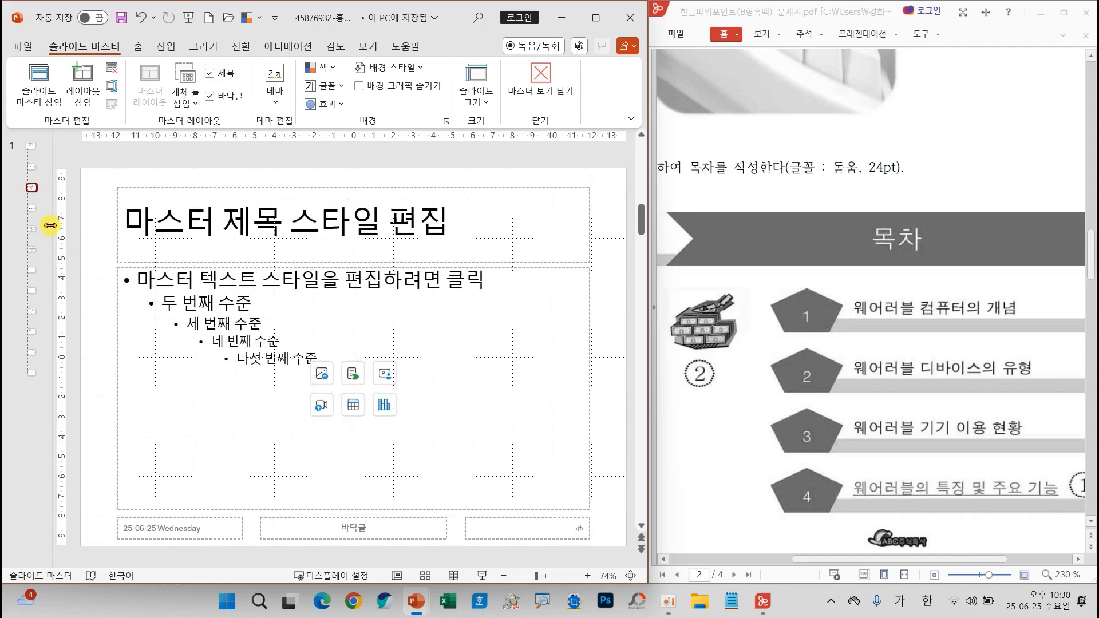
Step: Draw a rectangle about 1 cm high across the full slide width, between 7 and 6 on the vertical ruler over the title placeholder
{"action": "key", "text": "ctrl+2"}
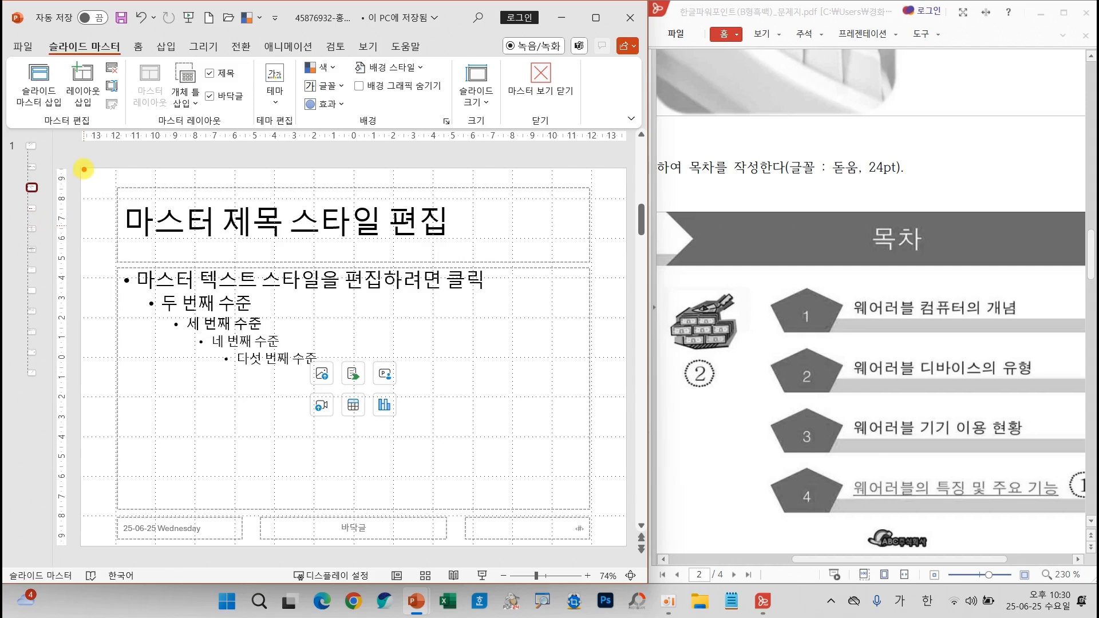
{"action": "mouse_move", "coordinate": [74, 169]}
{"action": "left_mouse_down"}
{"action": "mouse_move", "coordinate": [59, 192]}
{"action": "mouse_move", "coordinate": [89, 202]}
{"action": "mouse_move", "coordinate": [60, 213]}
{"action": "mouse_move", "coordinate": [81, 232]}
{"action": "left_mouse_up"}
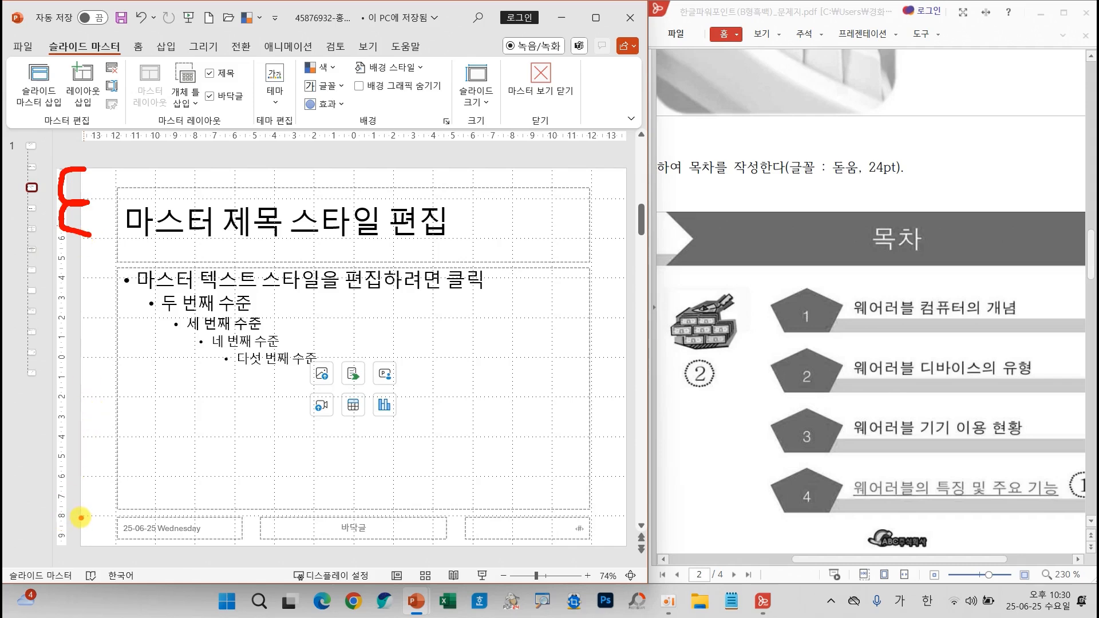
{"action": "mouse_move", "coordinate": [81, 518]}
{"action": "left_mouse_down"}
{"action": "mouse_move", "coordinate": [44, 522]}
{"action": "mouse_move", "coordinate": [83, 544]}
{"action": "left_mouse_up"}
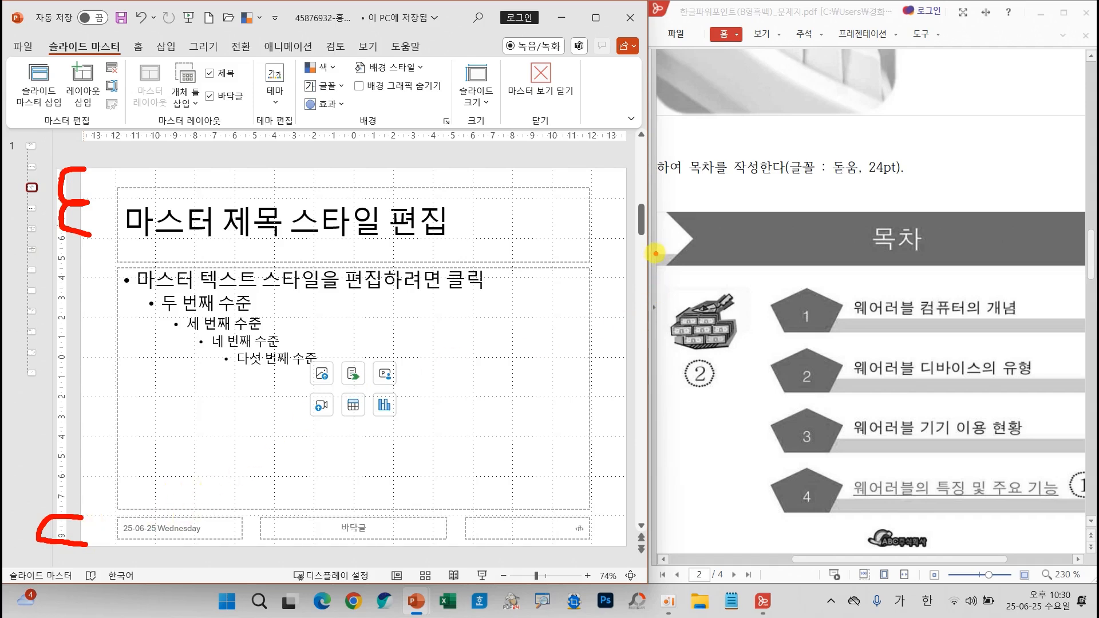
{"action": "key", "text": "Escape"}
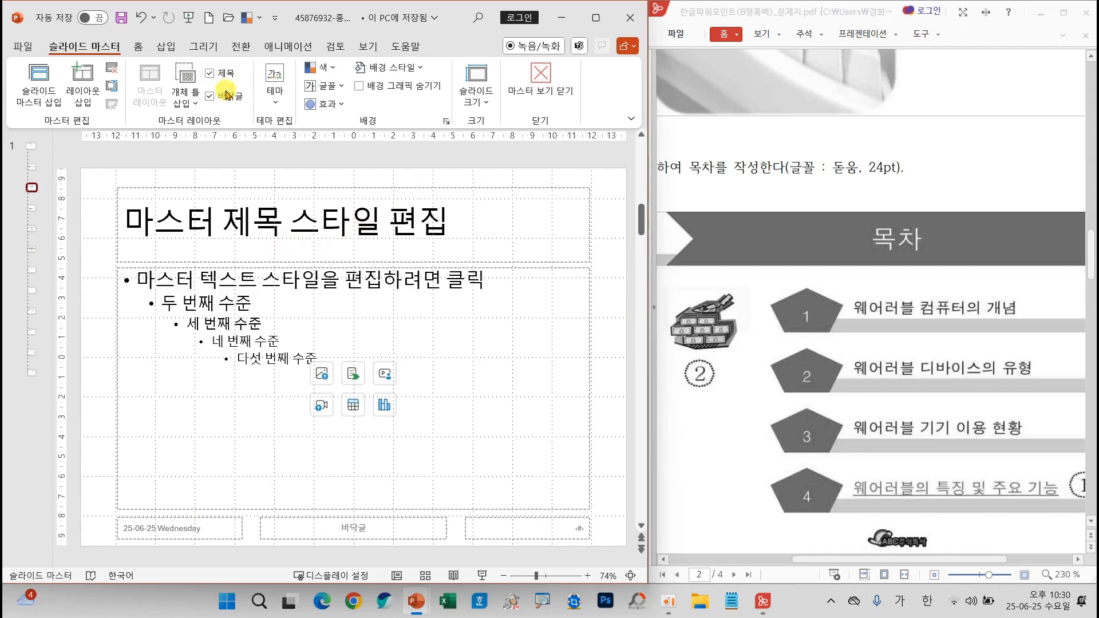
{"action": "left_click", "coordinate": [139, 47]}
{"action": "left_click", "coordinate": [480, 83]}
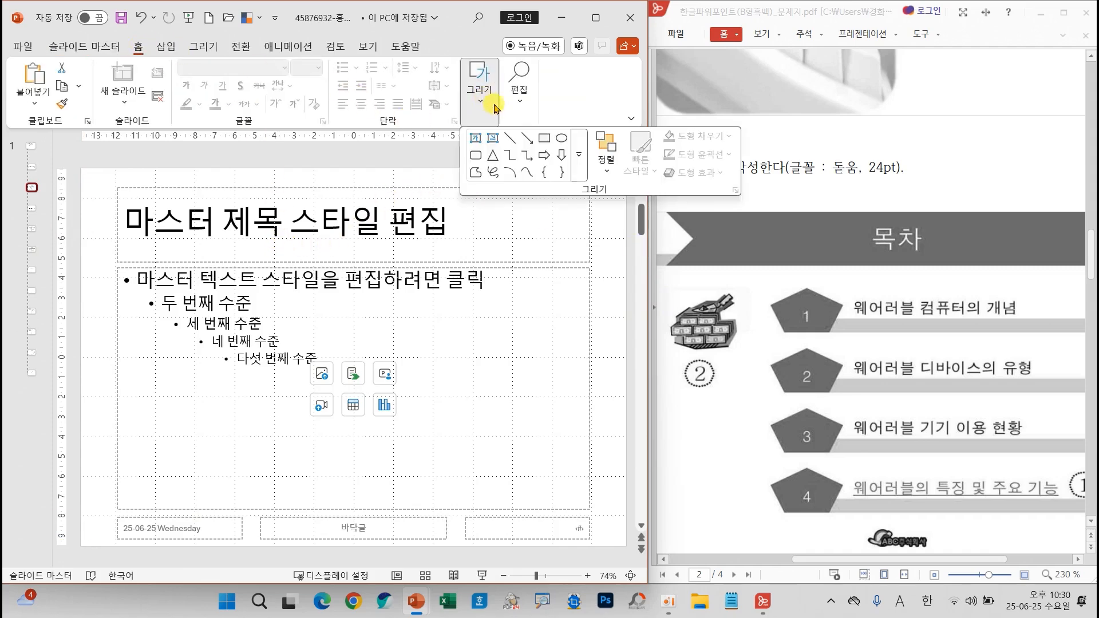
{"action": "left_click", "coordinate": [560, 153]}
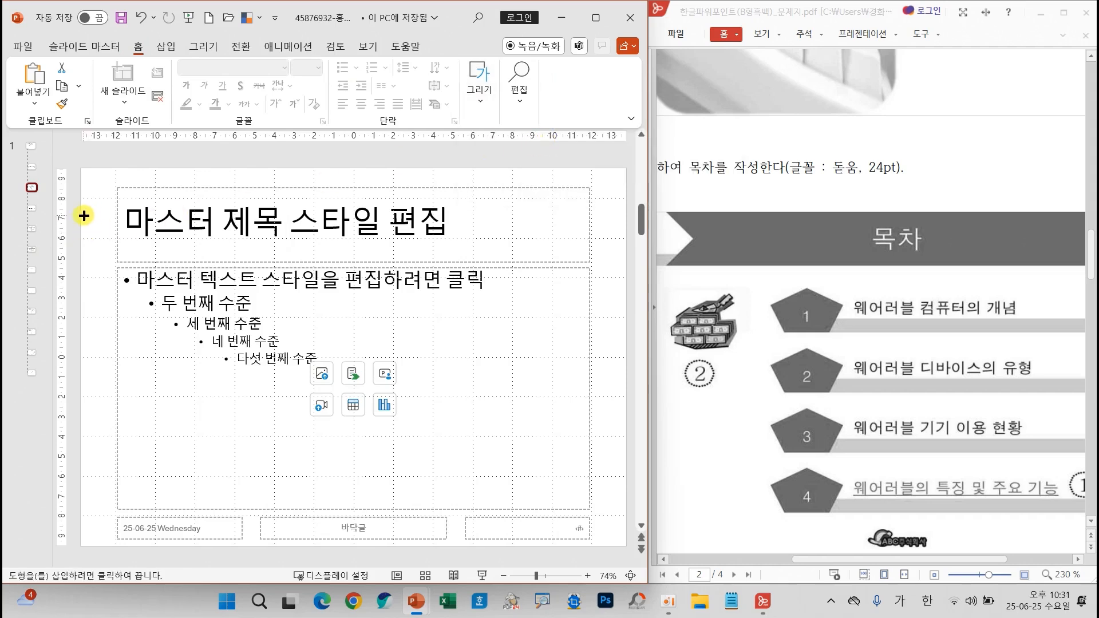
{"action": "left_click_drag", "start_coordinate": [78, 218], "coordinate": [626, 238]}
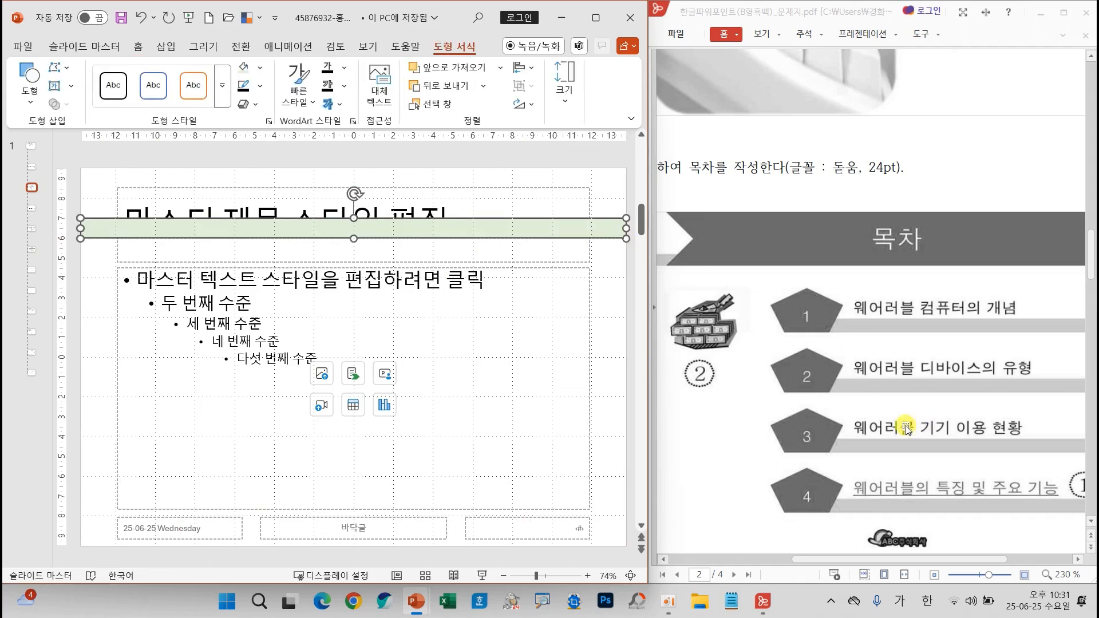
Step: Check the title shape requirements in the exam PDF and set the rectangle to no outline (윤곽선 없음)
{"action": "scroll", "coordinate": [911, 426], "scroll_direction": "up", "scroll_amount": 6}
{"action": "scroll", "coordinate": [907, 426], "scroll_direction": "up", "scroll_amount": 2}
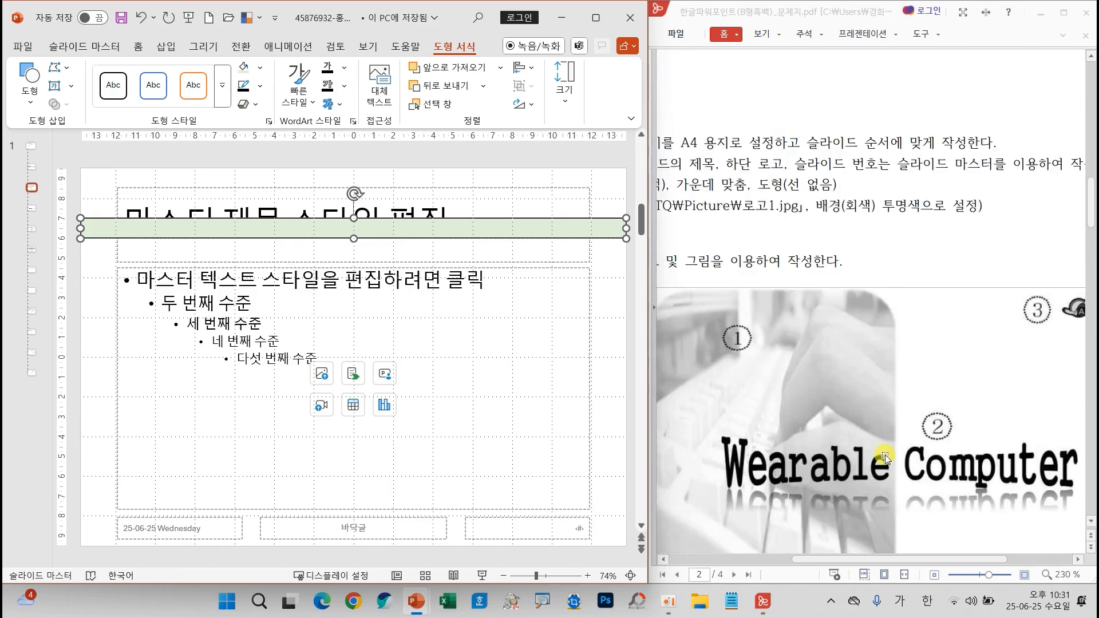
{"action": "left_click_drag", "start_coordinate": [884, 566], "coordinate": [806, 563]}
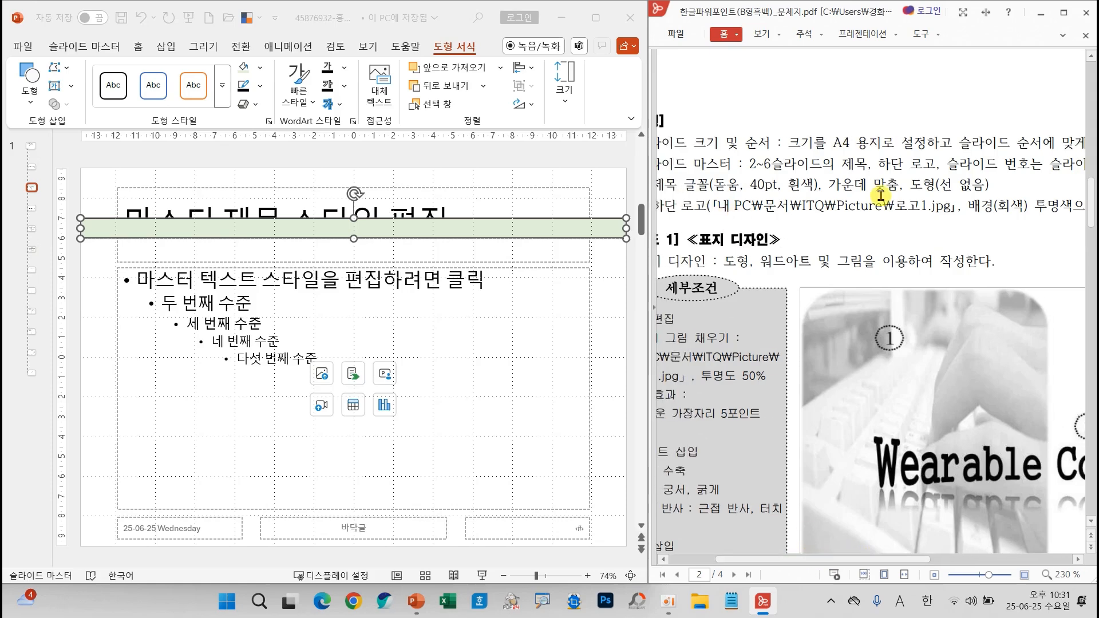
{"action": "left_click_drag", "start_coordinate": [698, 172], "coordinate": [897, 193]}
{"action": "mouse_move", "coordinate": [927, 157]}
{"action": "left_mouse_down"}
{"action": "mouse_move", "coordinate": [952, 168]}
{"action": "mouse_move", "coordinate": [972, 149]}
{"action": "left_mouse_up"}
{"action": "left_click_drag", "start_coordinate": [912, 194], "coordinate": [997, 194]}
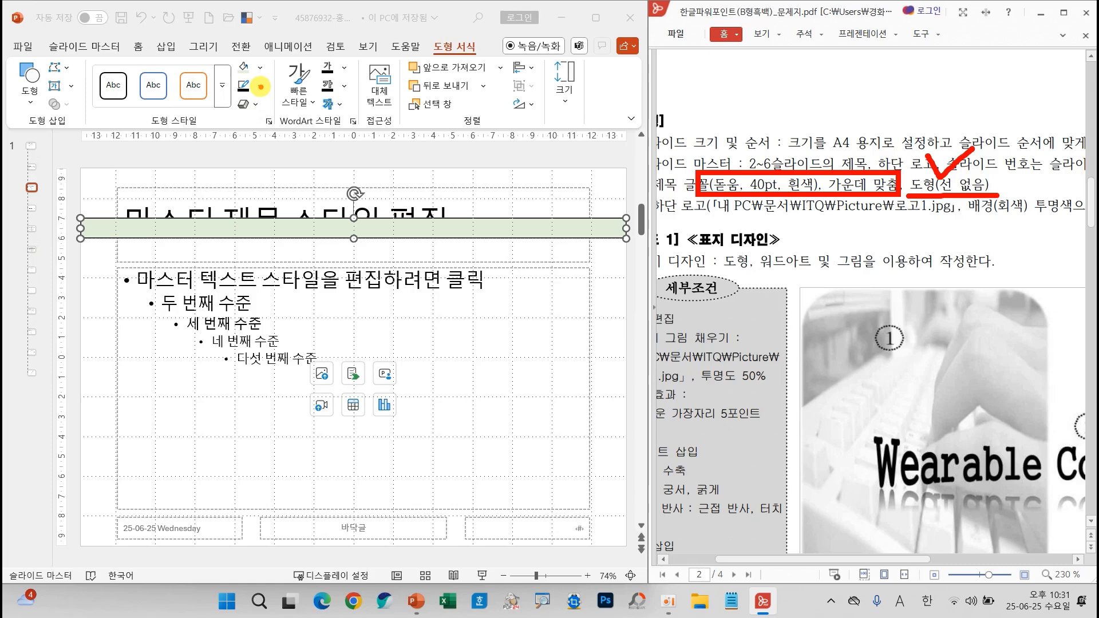
{"action": "left_click", "coordinate": [260, 86]}
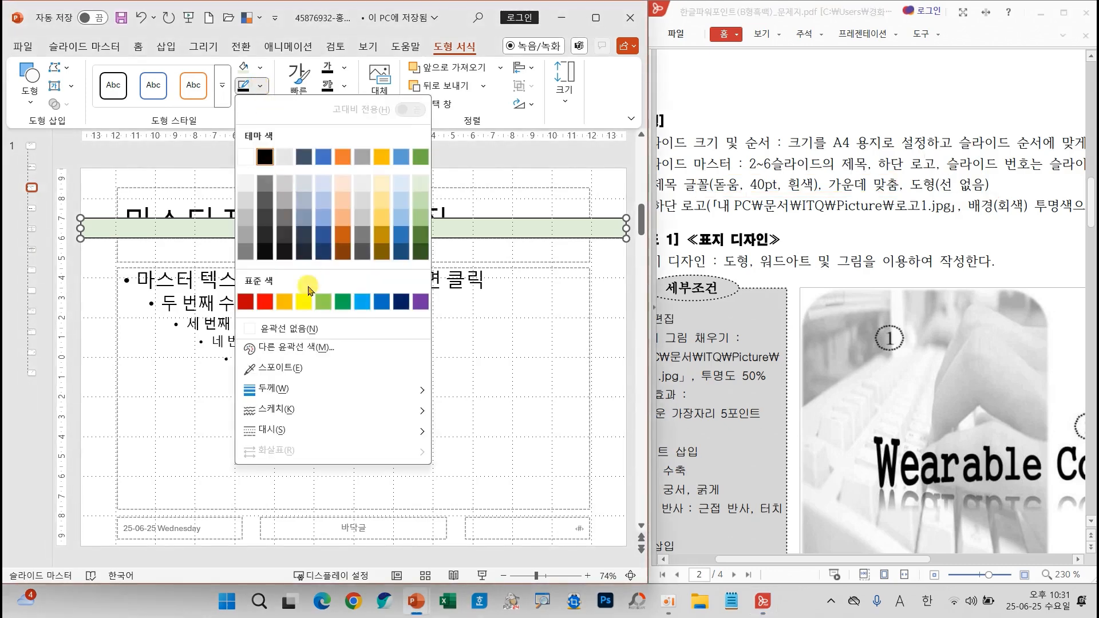
{"action": "left_click", "coordinate": [266, 324]}
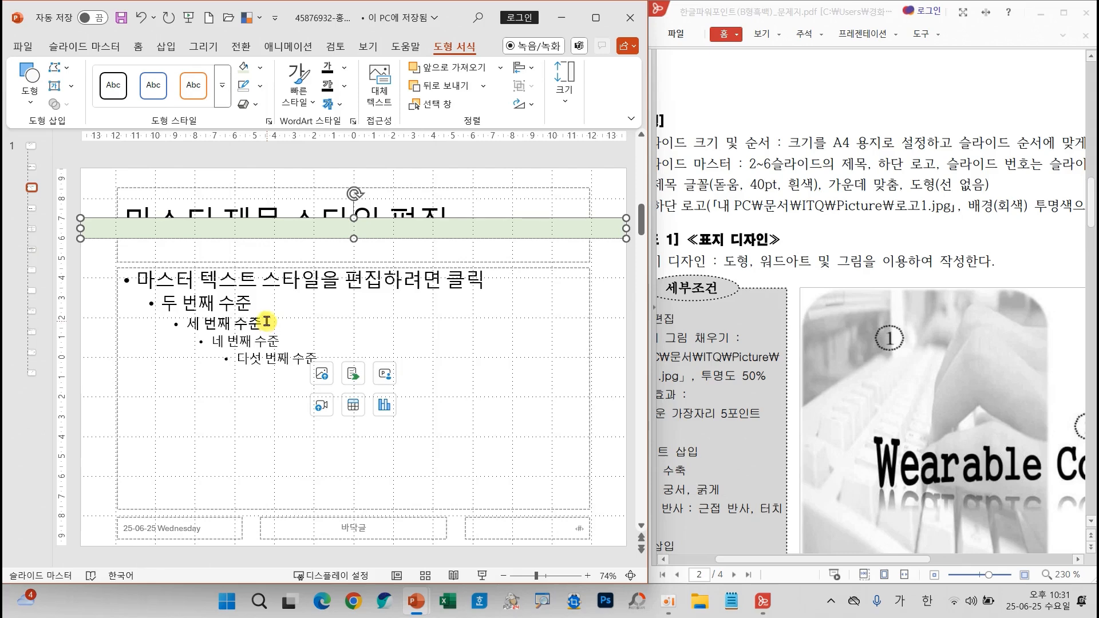
{"action": "scroll", "coordinate": [797, 335], "scroll_direction": "down", "scroll_amount": 8}
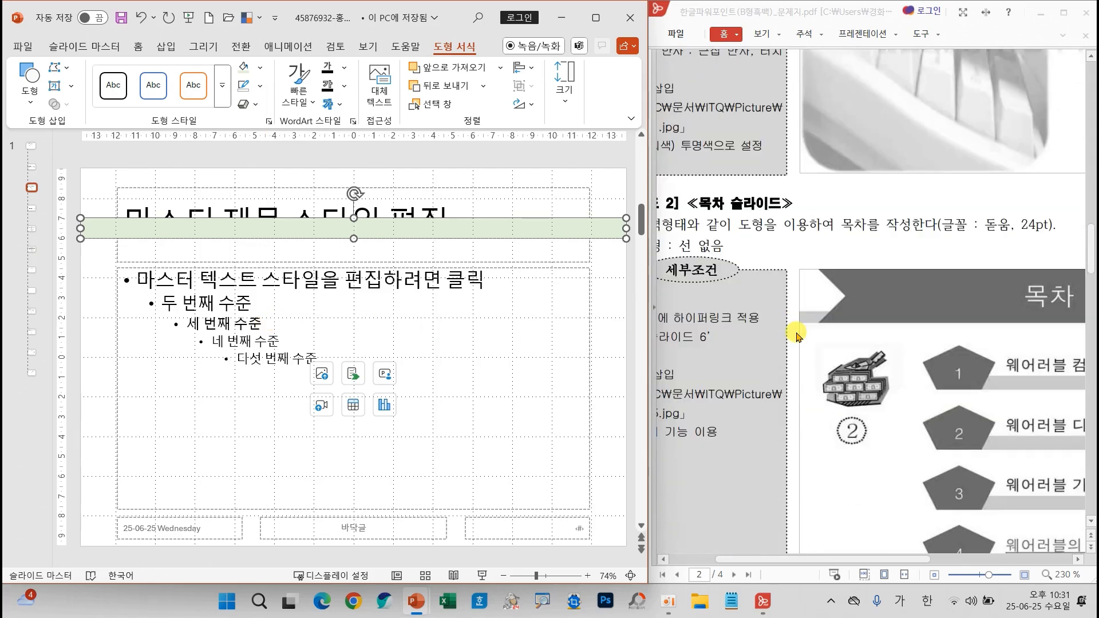
Step: Check the slide 2 title shape in the exam PDF and draw a matching chevron from the slide's top edge to 6 on the vertical ruler, spanning 12 to 12 horizontally
{"action": "left_click_drag", "start_coordinate": [778, 557], "coordinate": [831, 555]}
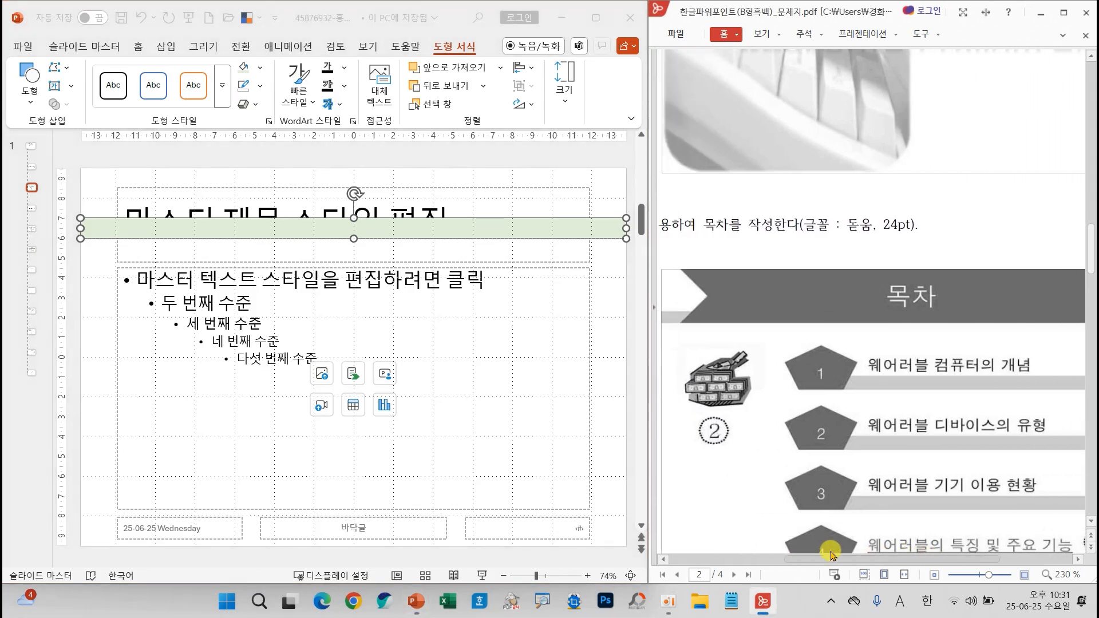
{"action": "scroll", "coordinate": [766, 444], "scroll_direction": "down", "scroll_amount": 1}
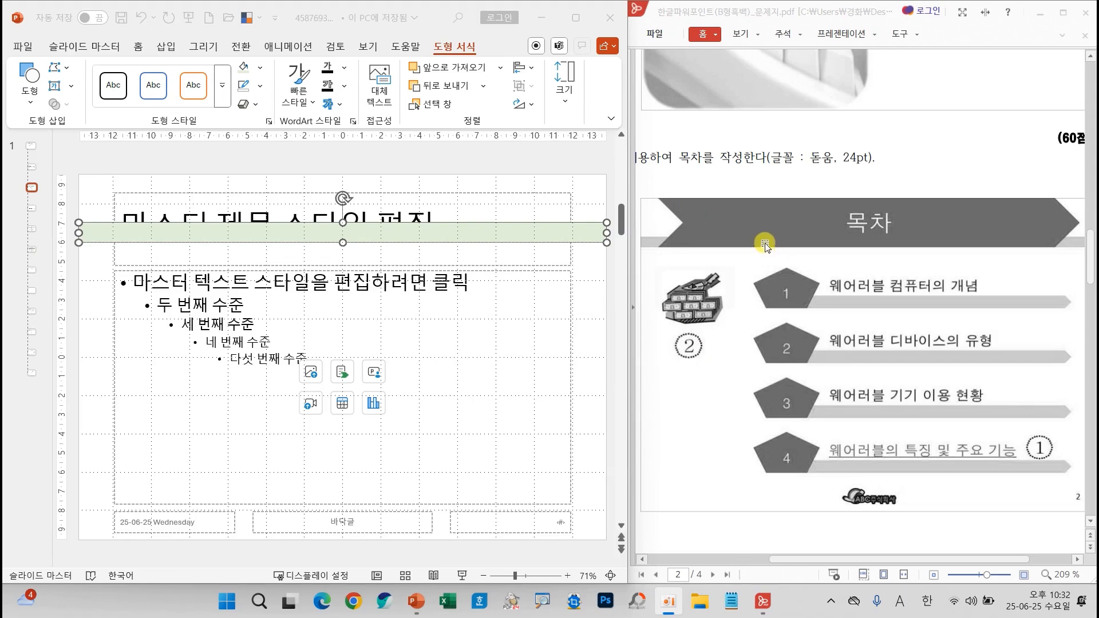
{"action": "left_click_drag", "start_coordinate": [730, 183], "coordinate": [797, 186]}
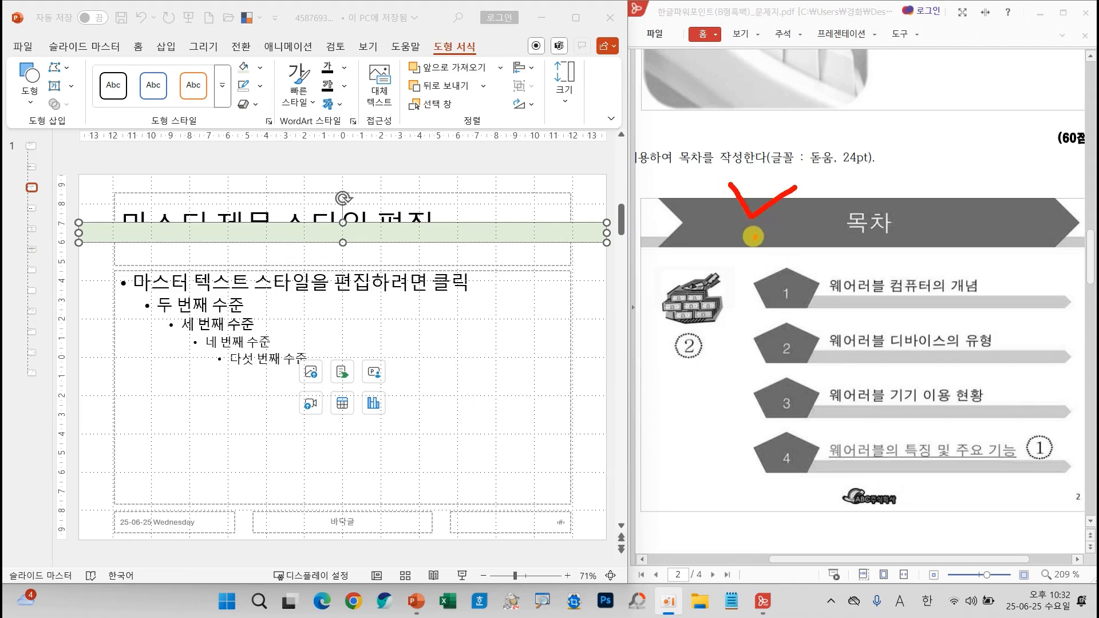
{"action": "left_click", "coordinate": [142, 51]}
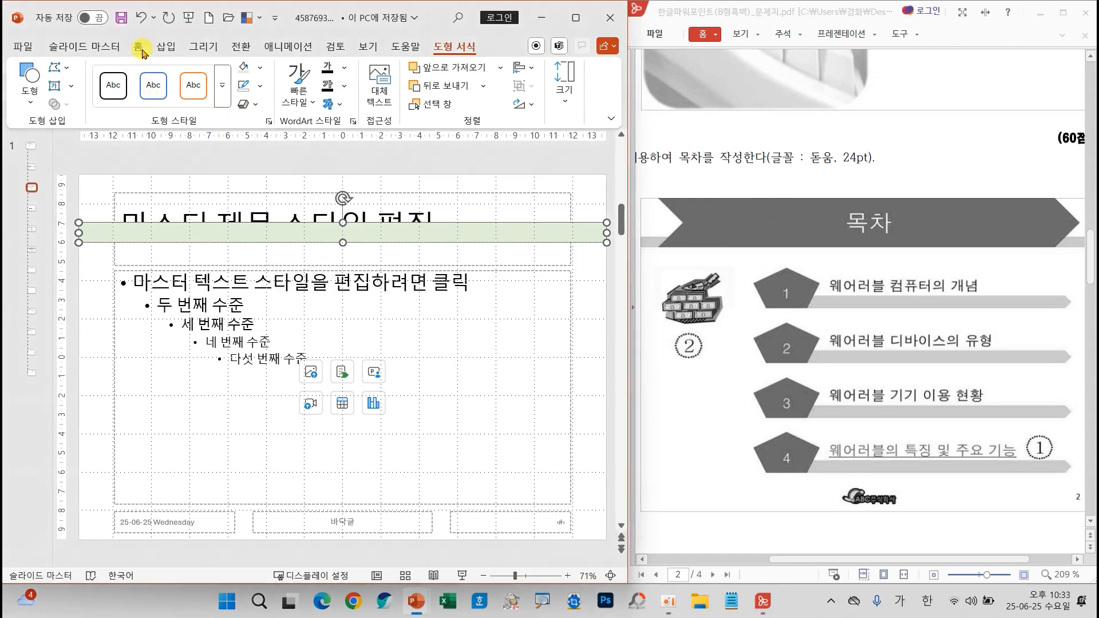
{"action": "left_click", "coordinate": [142, 49]}
{"action": "left_click", "coordinate": [479, 86]}
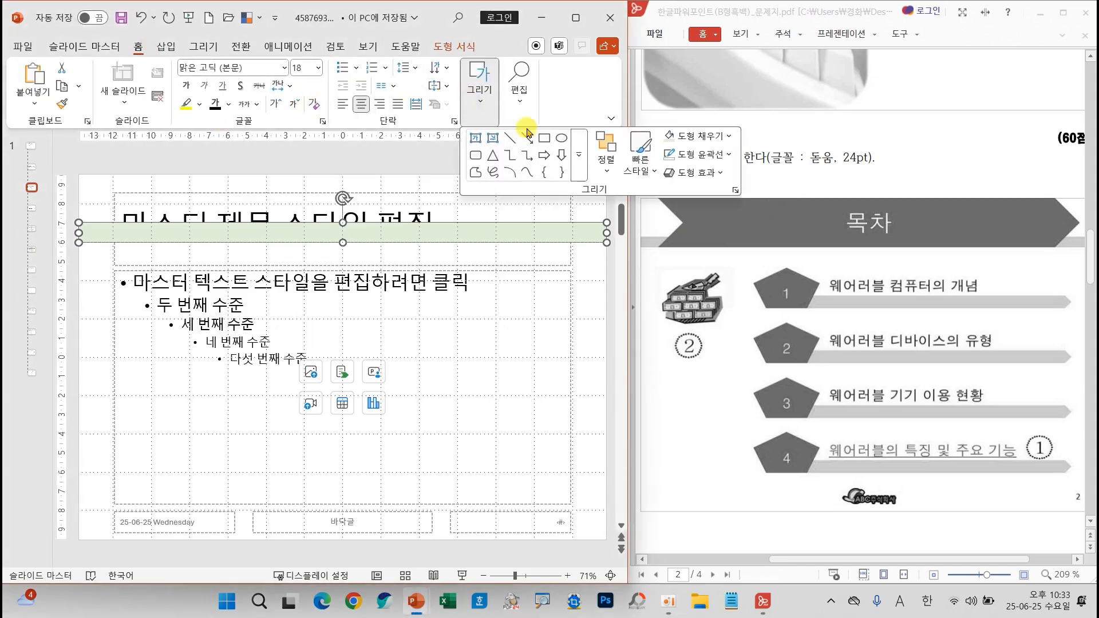
{"action": "left_click", "coordinate": [579, 155]}
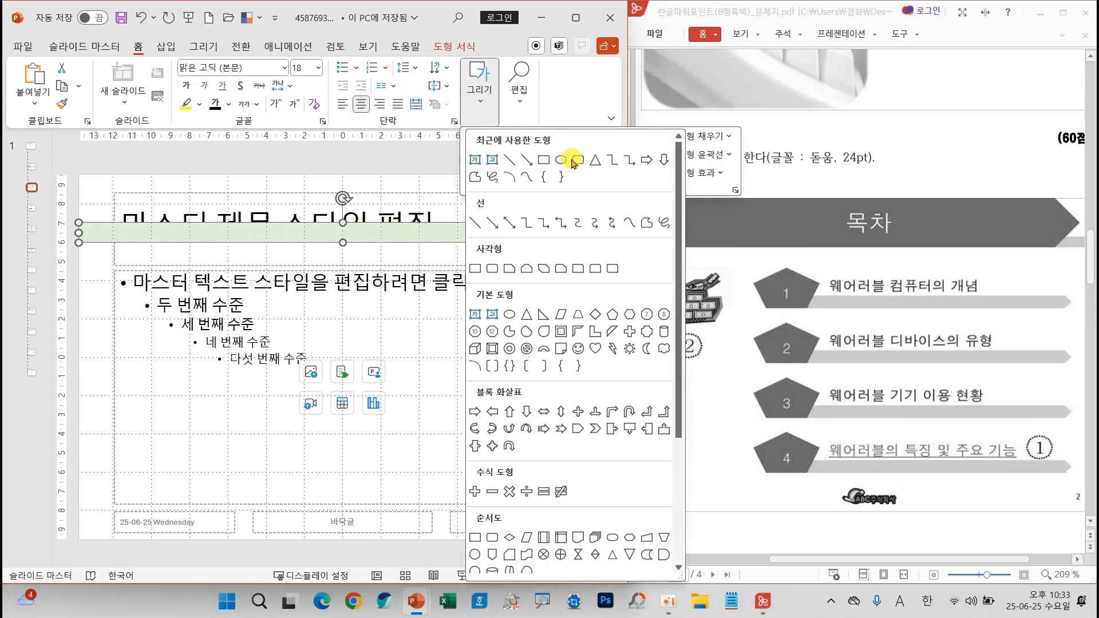
{"action": "left_click", "coordinate": [595, 430]}
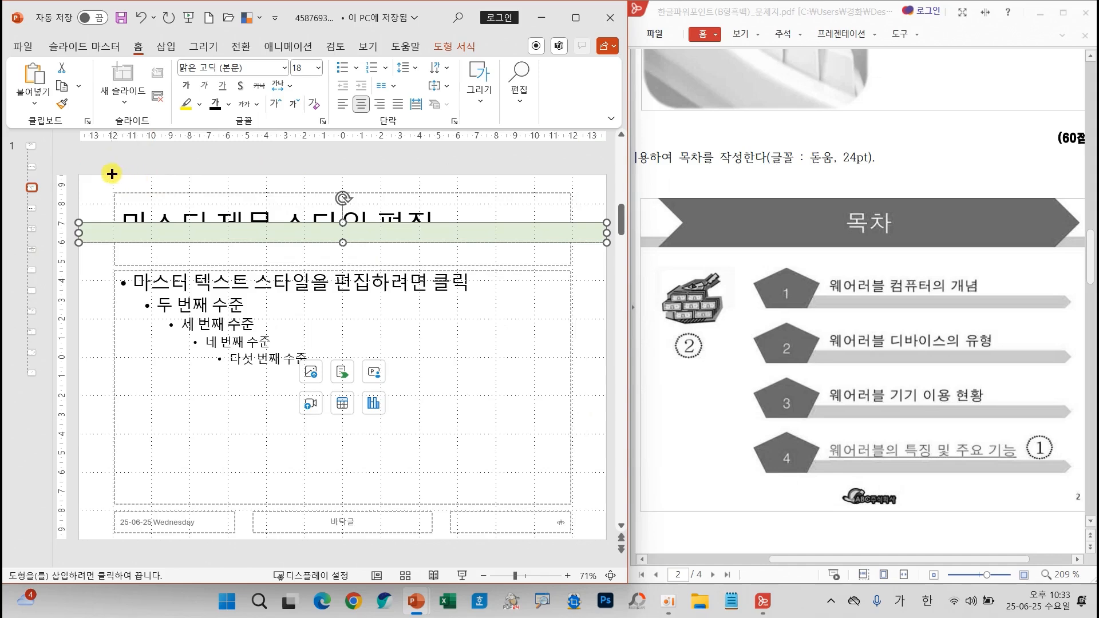
{"action": "left_click_drag", "start_coordinate": [112, 176], "coordinate": [572, 241]}
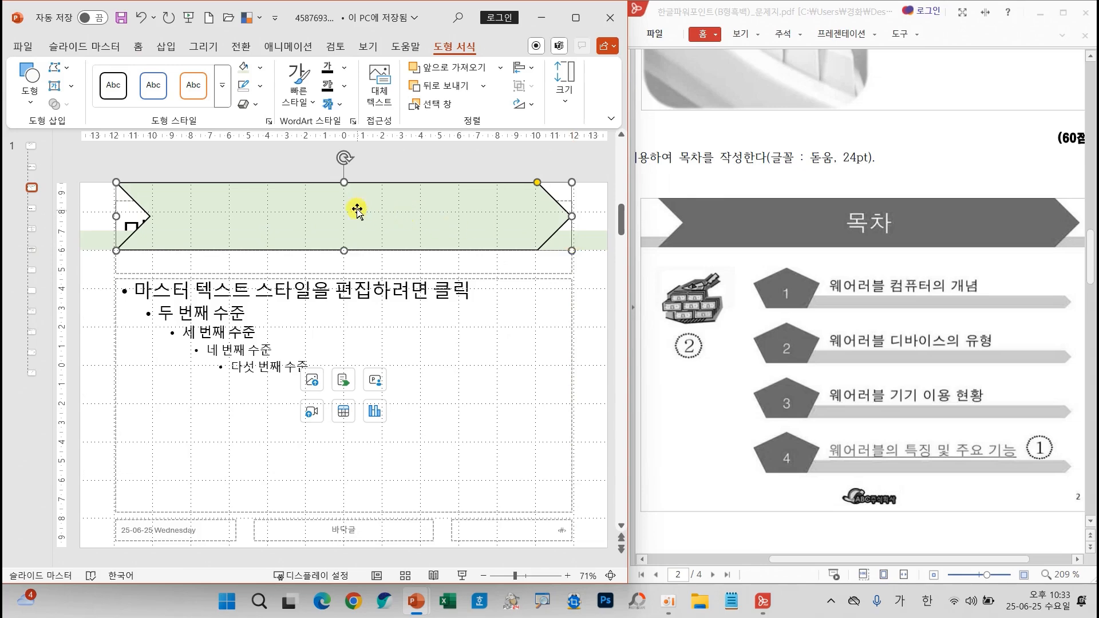
Step: Fill the chevron with a dark green theme colour and set it to no outline (윤곽선 없음)
{"action": "left_click", "coordinate": [260, 67]}
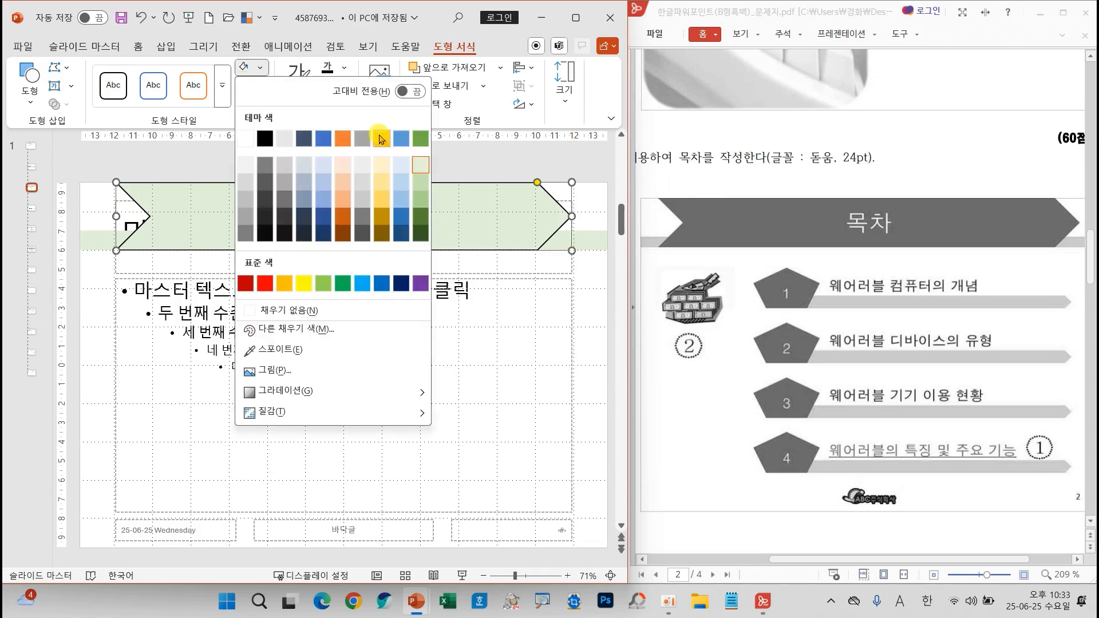
{"action": "left_click", "coordinate": [420, 217]}
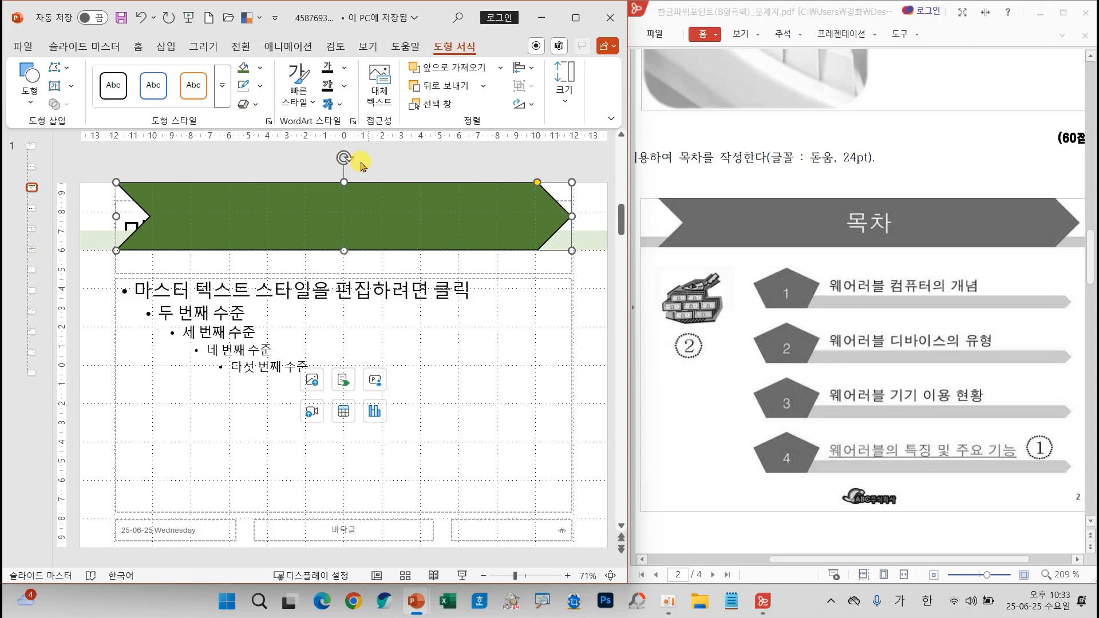
{"action": "left_click", "coordinate": [260, 86]}
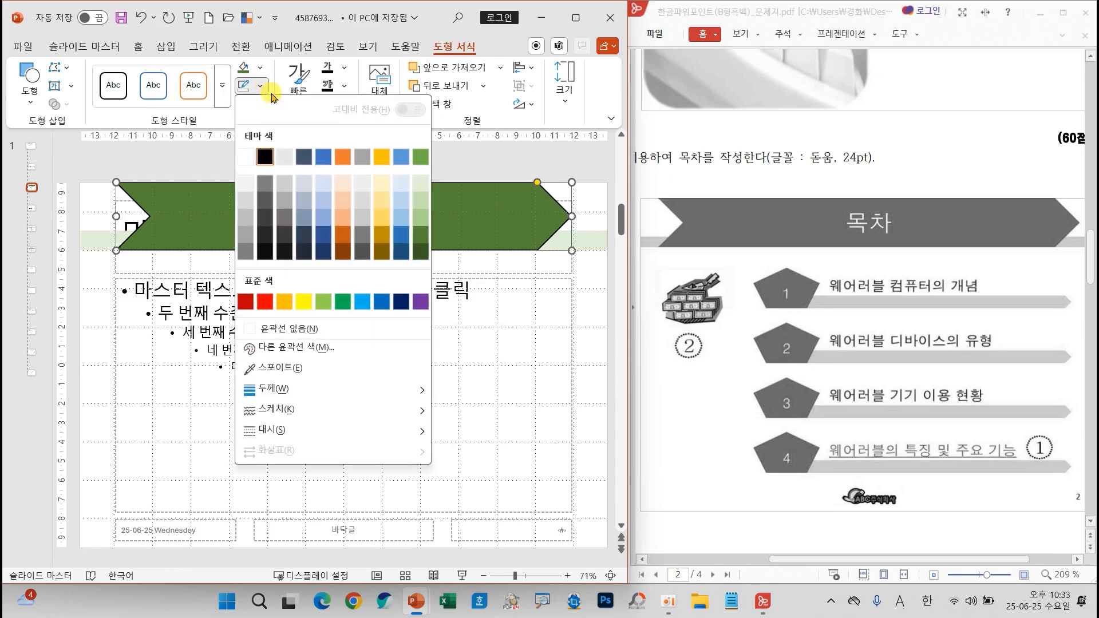
{"action": "left_click", "coordinate": [297, 327]}
{"action": "left_click", "coordinate": [98, 299]}
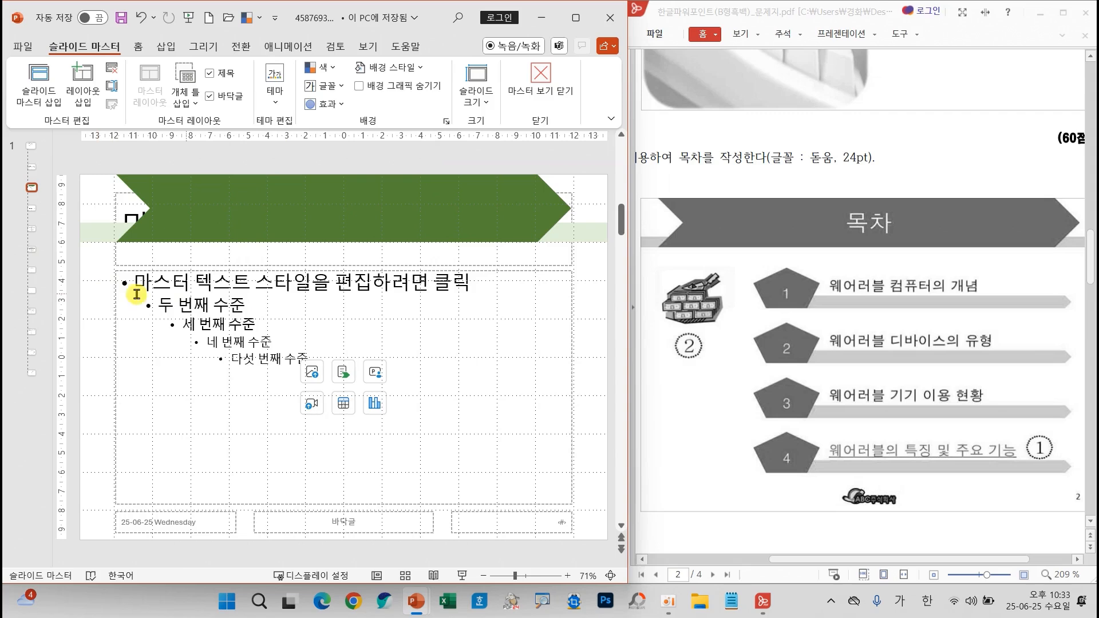
Step: Bring the master title placeholder hidden behind the green chevron to the very front (맨 앞으로 가져오기)
{"action": "left_click", "coordinate": [475, 201]}
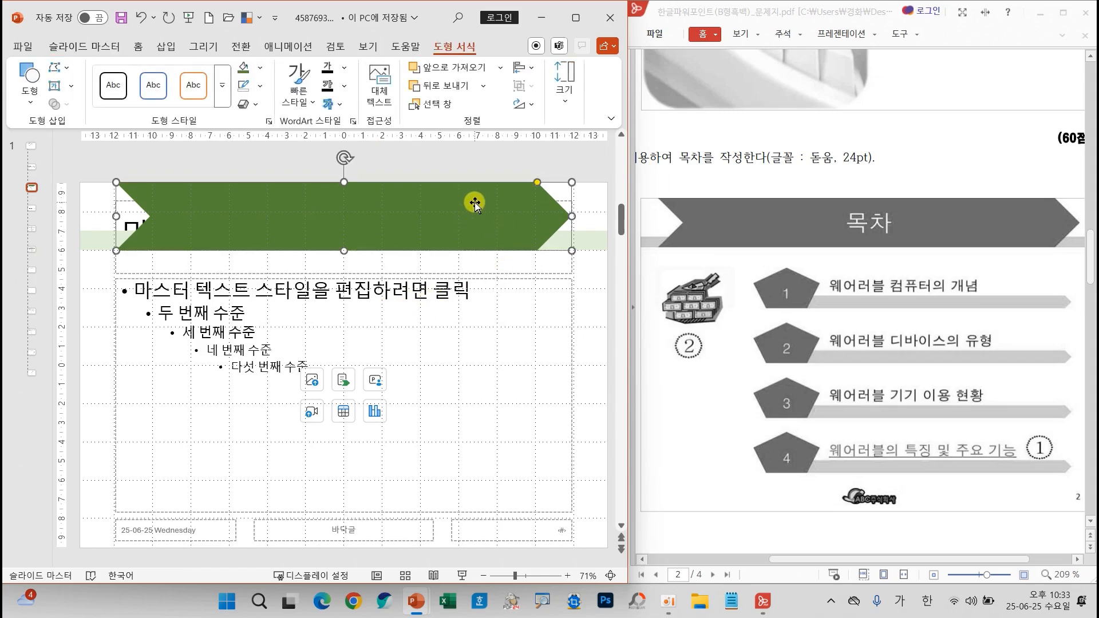
{"action": "mouse_move", "coordinate": [327, 191]}
{"action": "left_mouse_down"}
{"action": "mouse_move", "coordinate": [356, 228]}
{"action": "mouse_move", "coordinate": [401, 178]}
{"action": "mouse_move", "coordinate": [417, 223]}
{"action": "mouse_move", "coordinate": [473, 228]}
{"action": "left_mouse_up"}
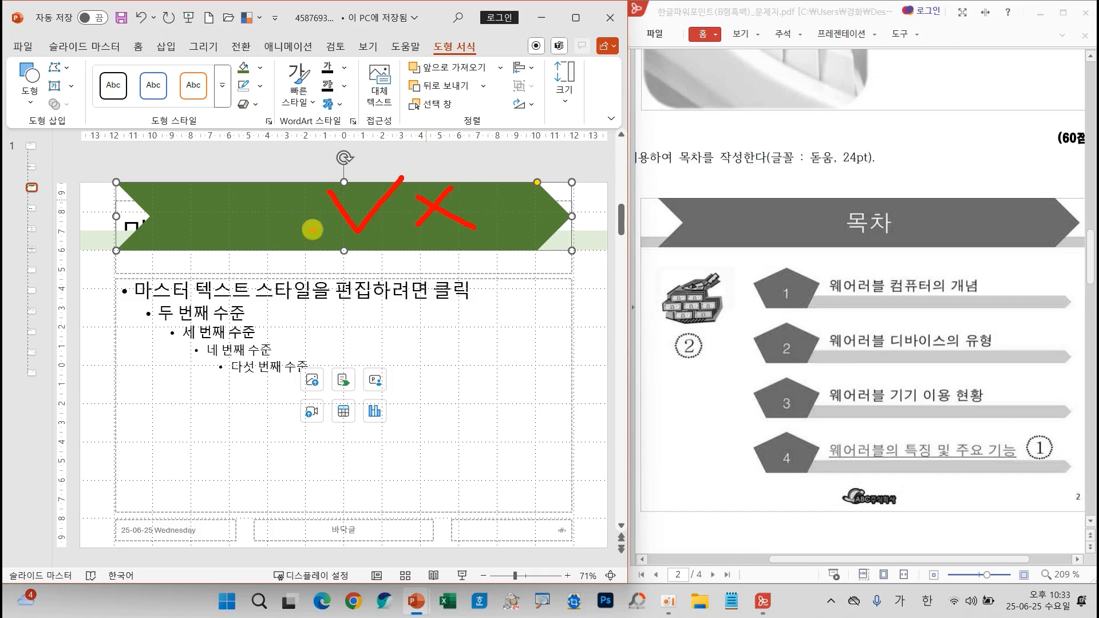
{"action": "mouse_move", "coordinate": [132, 259]}
{"action": "left_mouse_down"}
{"action": "mouse_move", "coordinate": [98, 255]}
{"action": "mouse_move", "coordinate": [109, 281]}
{"action": "mouse_move", "coordinate": [131, 261]}
{"action": "left_mouse_up"}
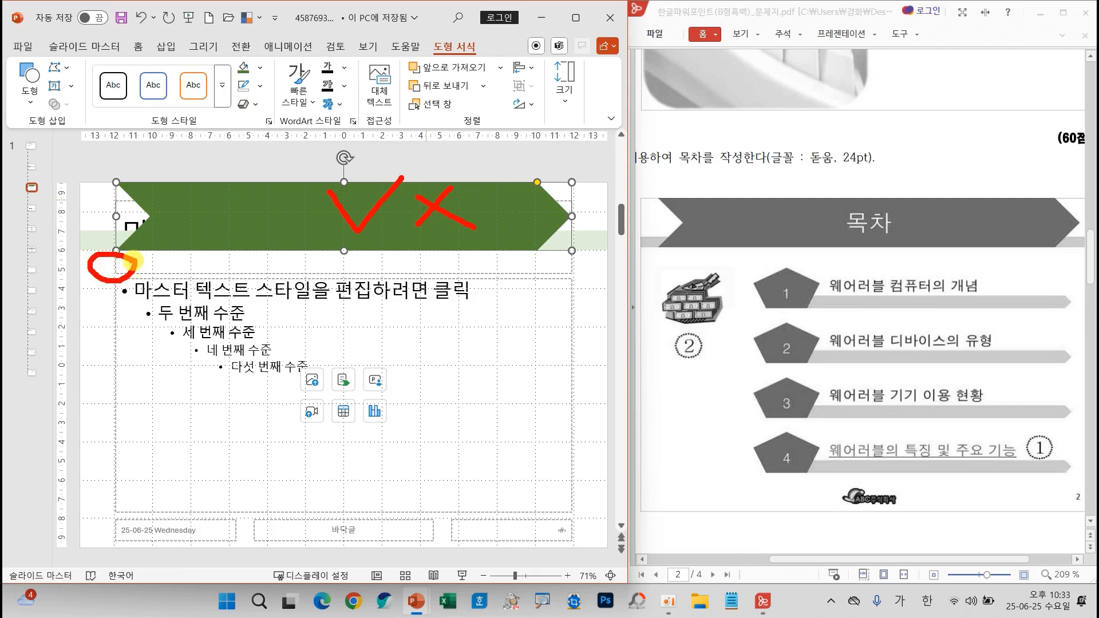
{"action": "key", "text": "Escape"}
{"action": "left_click", "coordinate": [114, 262]}
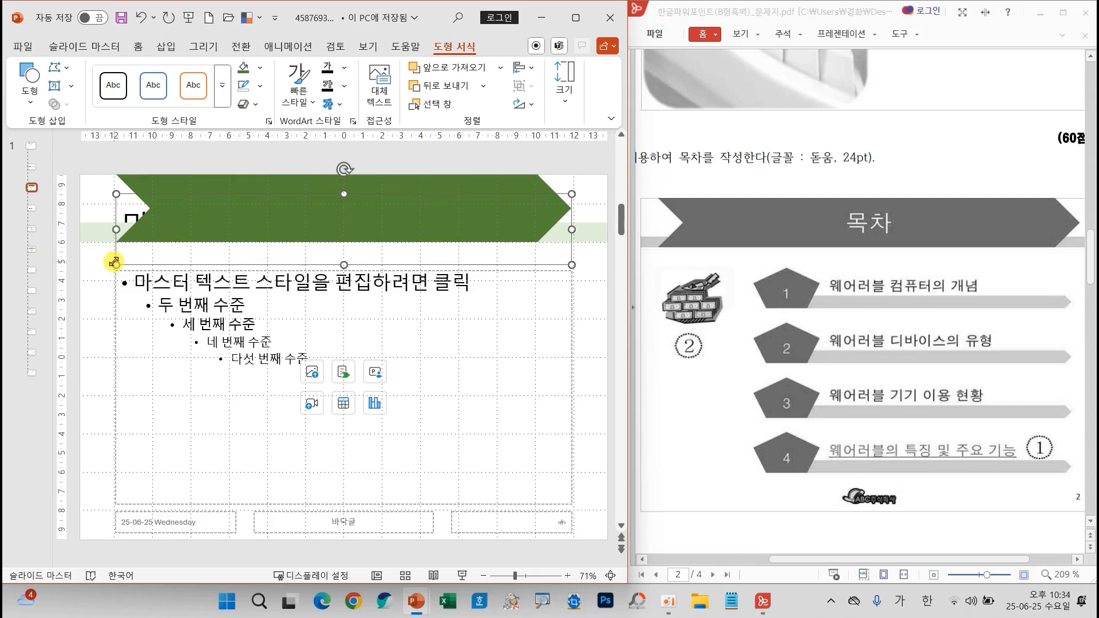
{"action": "left_click", "coordinate": [500, 68]}
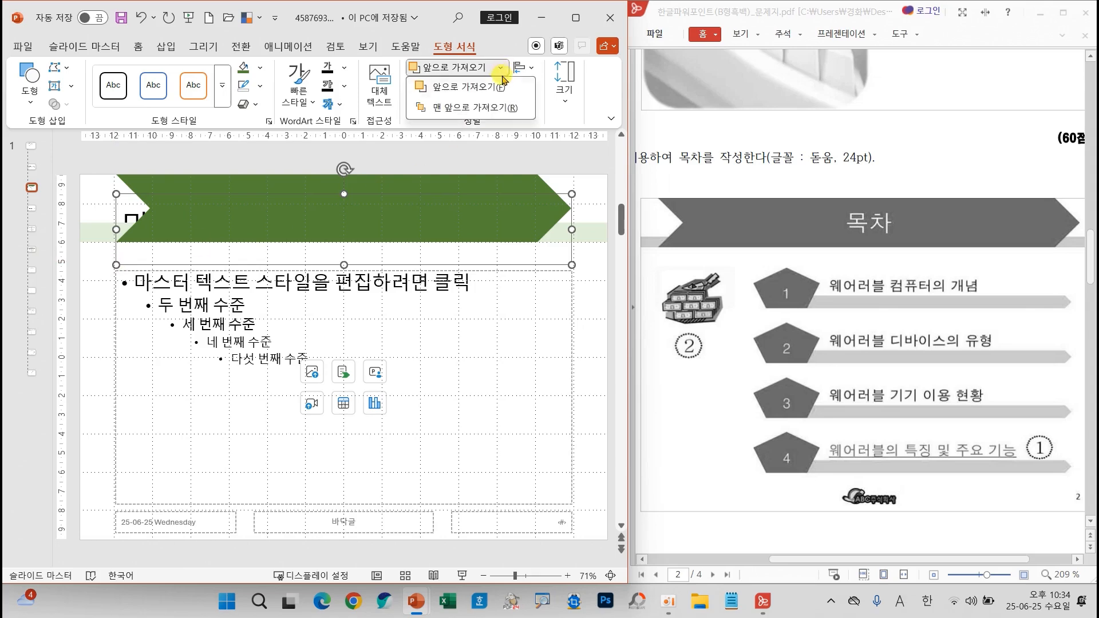
{"action": "left_click", "coordinate": [488, 108]}
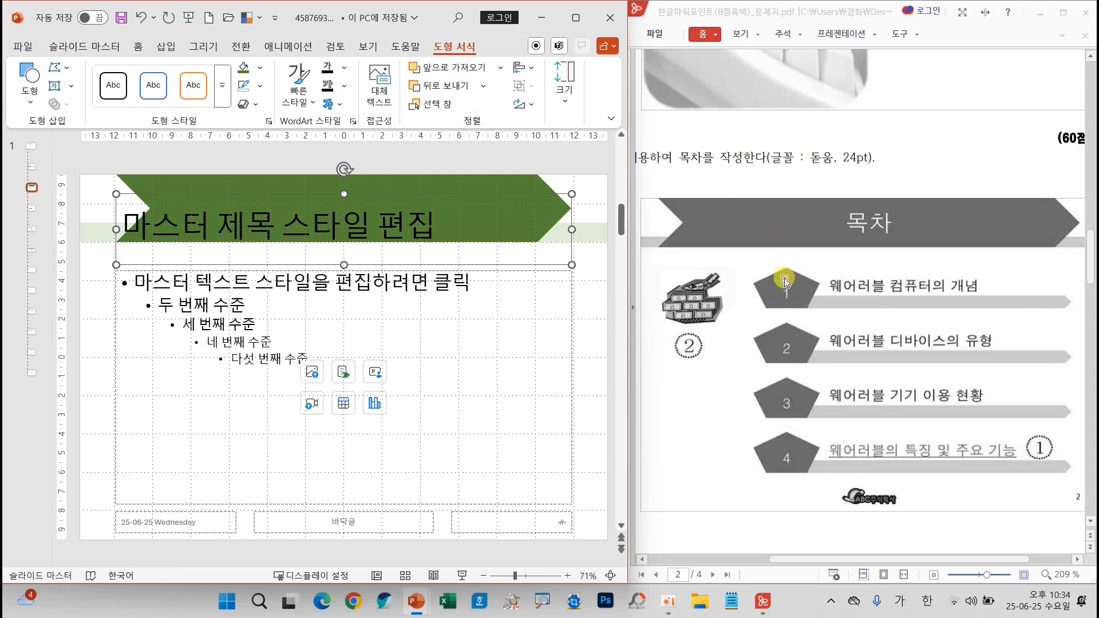
Step: Check the title font rule in the exam PDF and set the master title to 돋움 at 40 pt
{"action": "scroll", "coordinate": [770, 298], "scroll_direction": "up", "scroll_amount": 10}
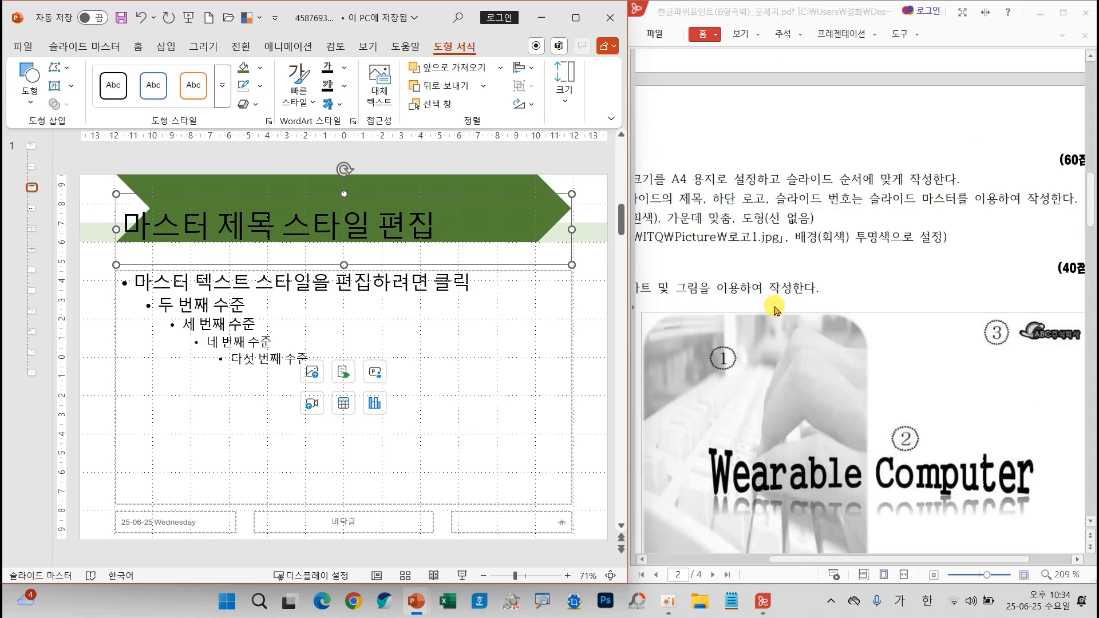
{"action": "left_click_drag", "start_coordinate": [836, 558], "coordinate": [768, 562]}
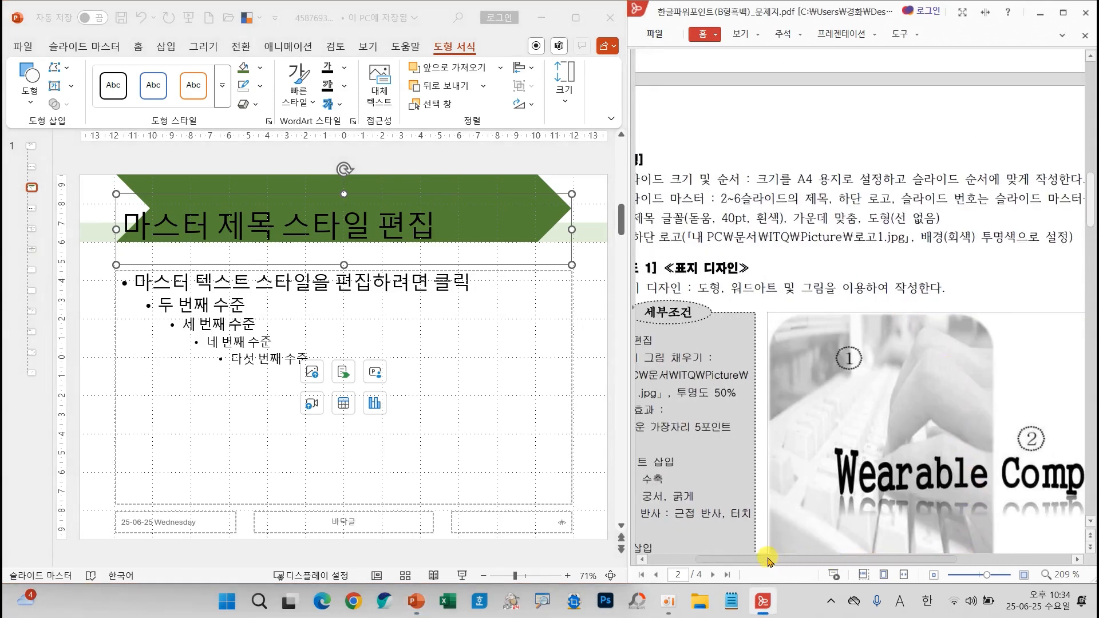
{"action": "left_click", "coordinate": [139, 48]}
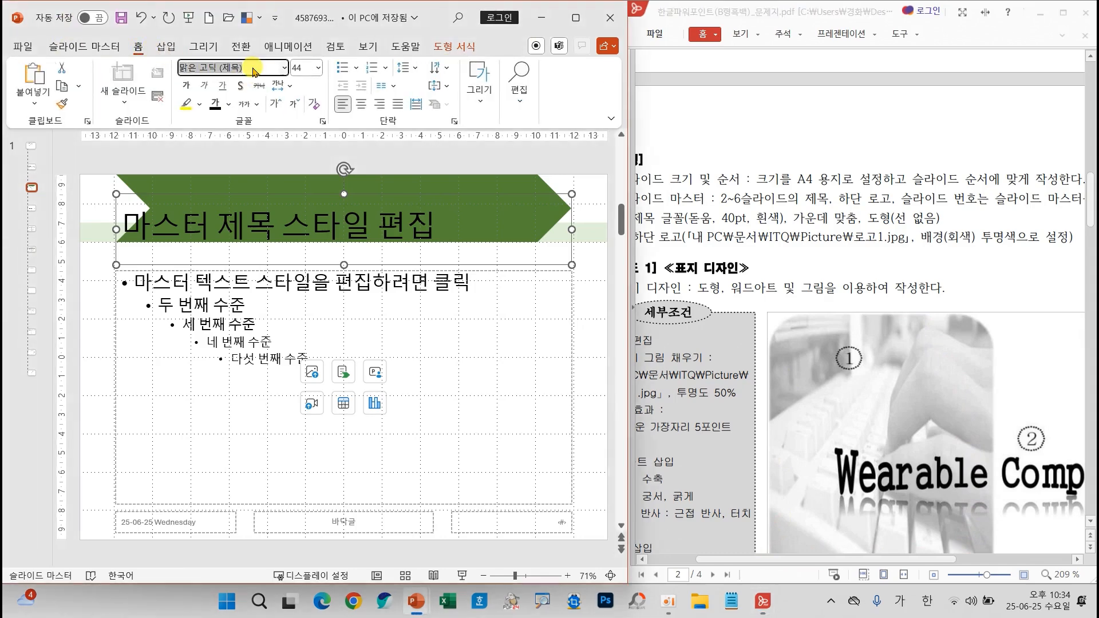
{"action": "type", "text": "ㄷ"}
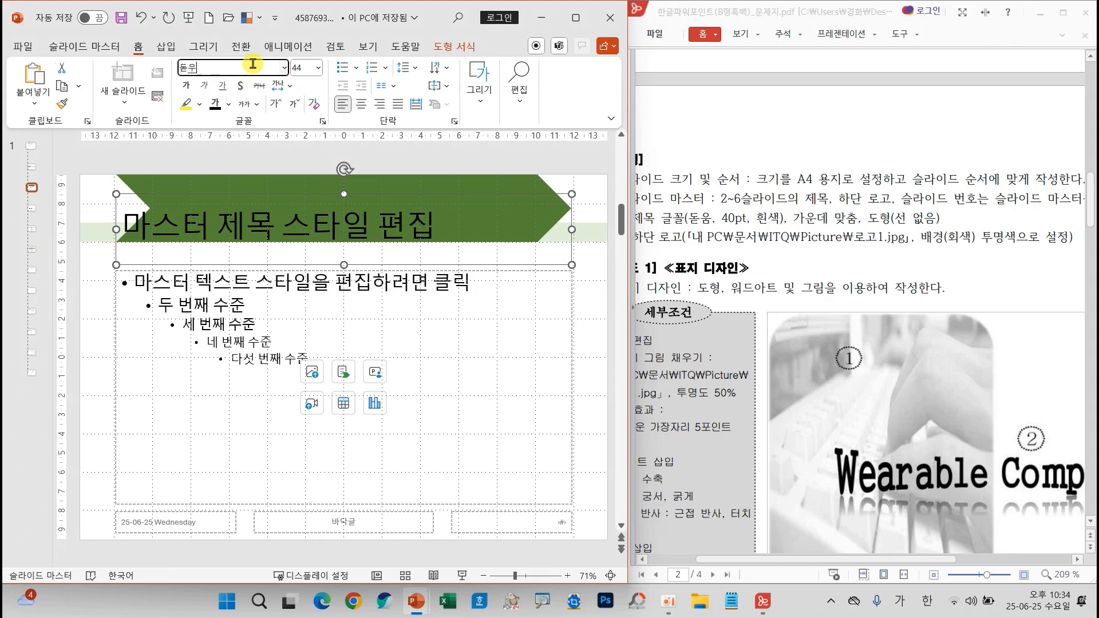
{"action": "key", "text": "Return"}
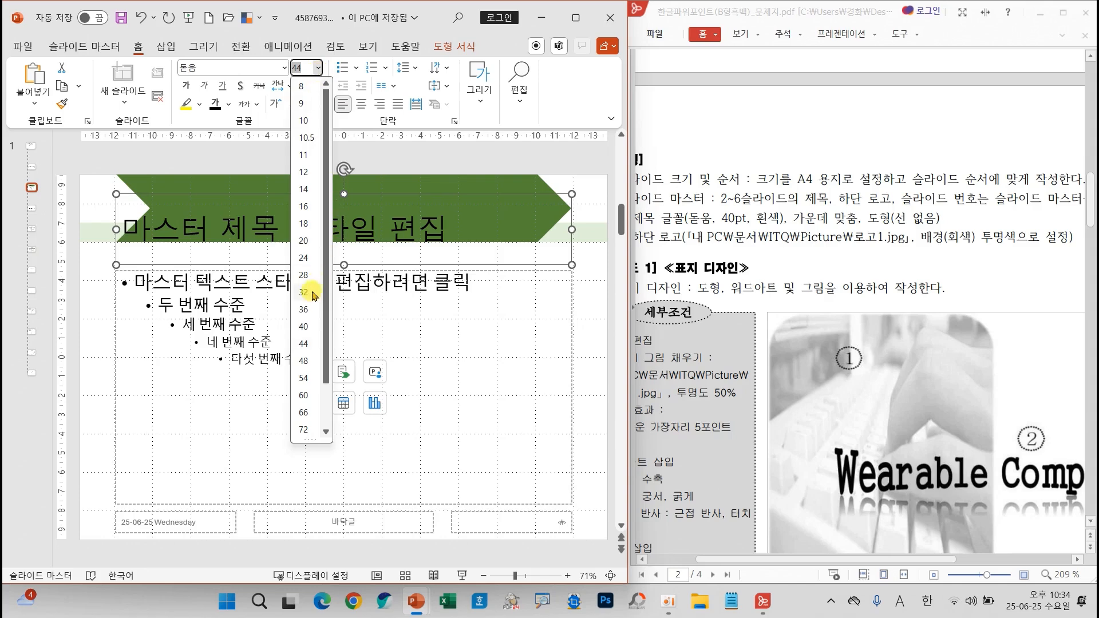
{"action": "left_click", "coordinate": [304, 327]}
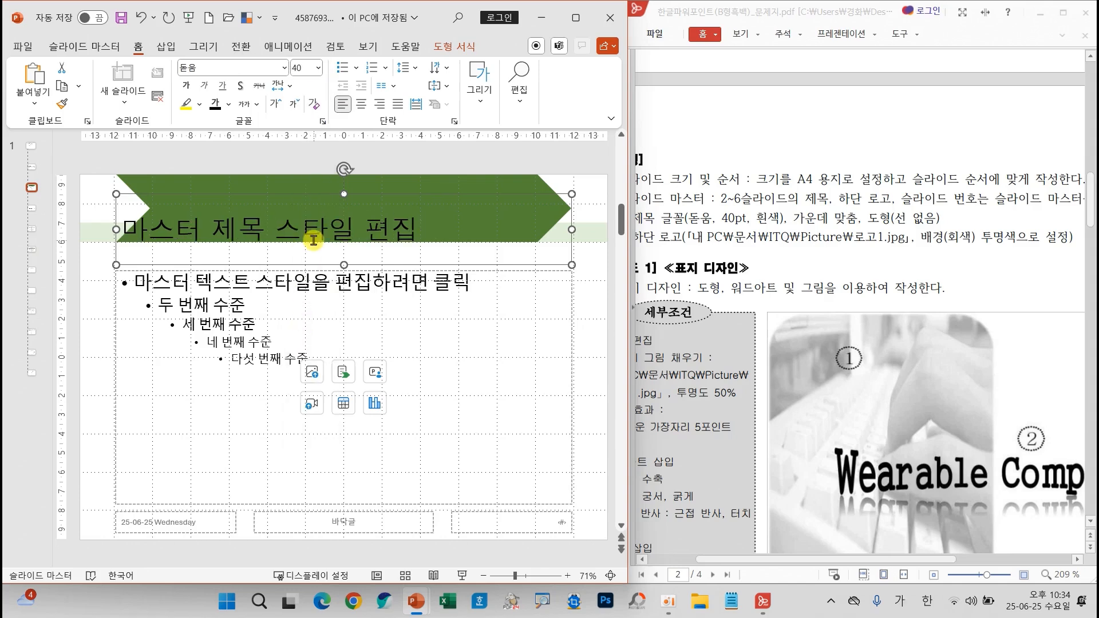
Step: Make the master title text white and centre it, then compare the formatting with the title requirements in the exam PDF
{"action": "left_click", "coordinate": [228, 104]}
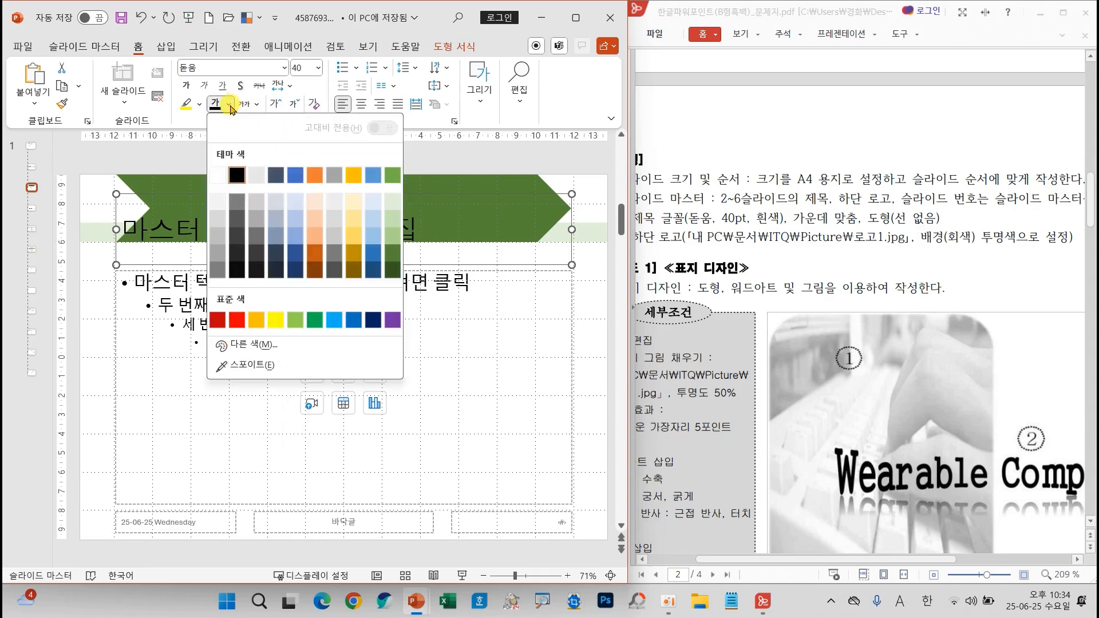
{"action": "left_click", "coordinate": [221, 181]}
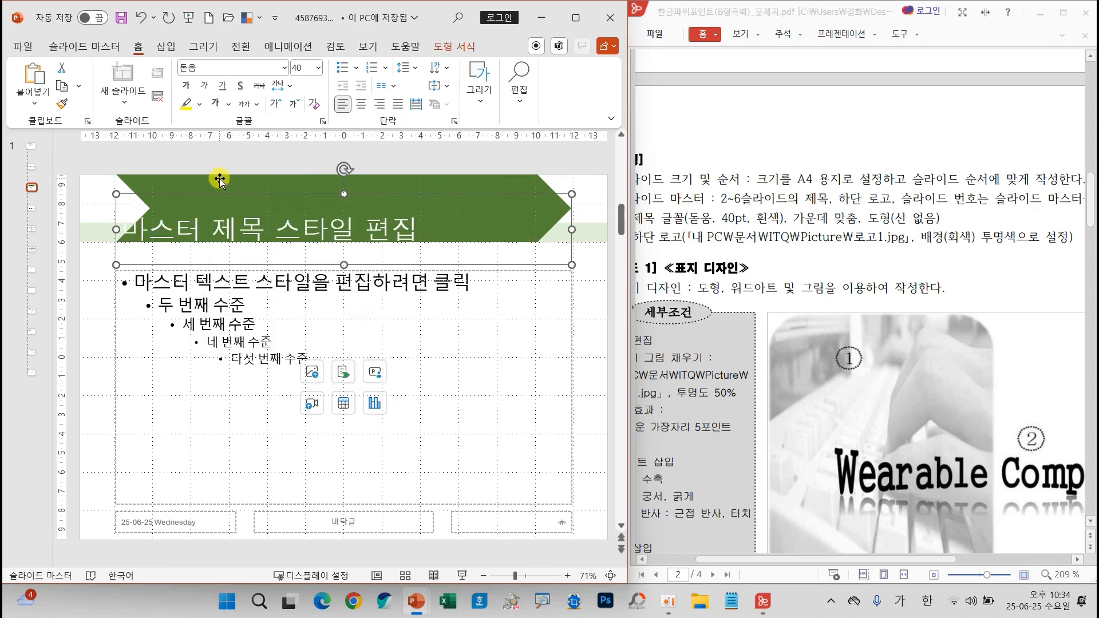
{"action": "left_click", "coordinate": [363, 104]}
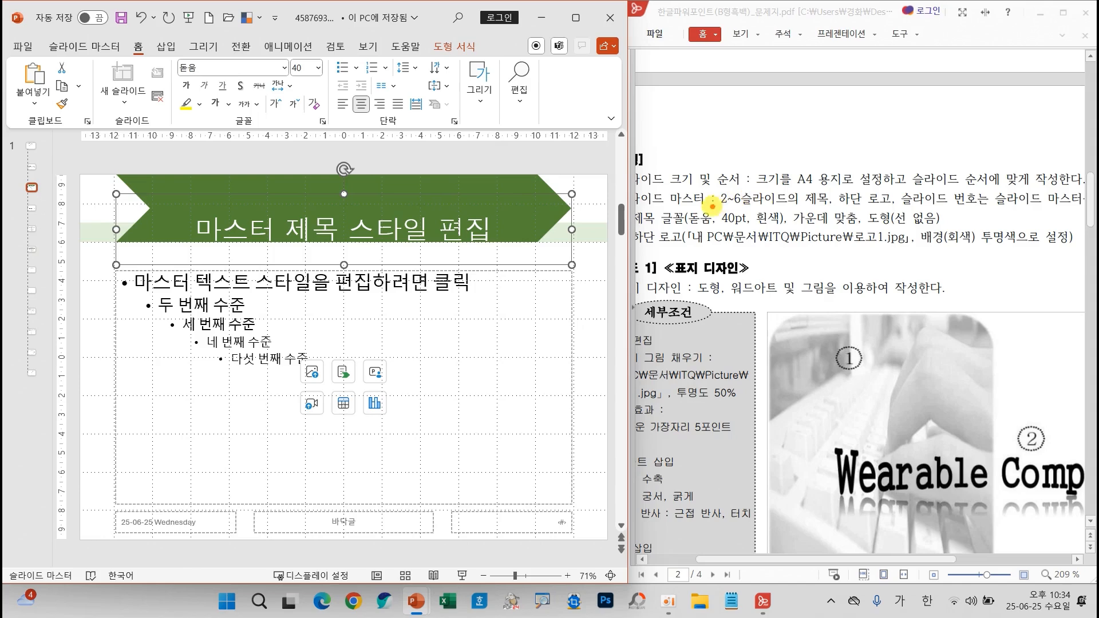
{"action": "mouse_move", "coordinate": [666, 203]}
{"action": "left_mouse_down"}
{"action": "mouse_move", "coordinate": [722, 231]}
{"action": "mouse_move", "coordinate": [857, 231]}
{"action": "left_mouse_up"}
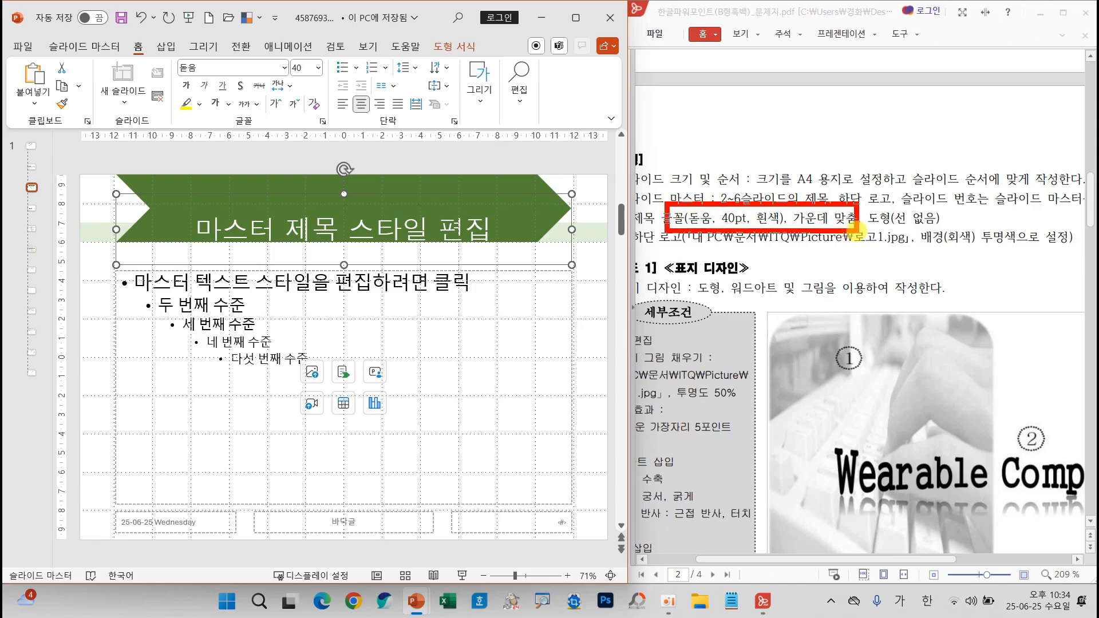
{"action": "mouse_move", "coordinate": [707, 200]}
{"action": "left_mouse_down"}
{"action": "mouse_move", "coordinate": [611, 170]}
{"action": "mouse_move", "coordinate": [576, 243]}
{"action": "mouse_move", "coordinate": [599, 256]}
{"action": "left_mouse_up"}
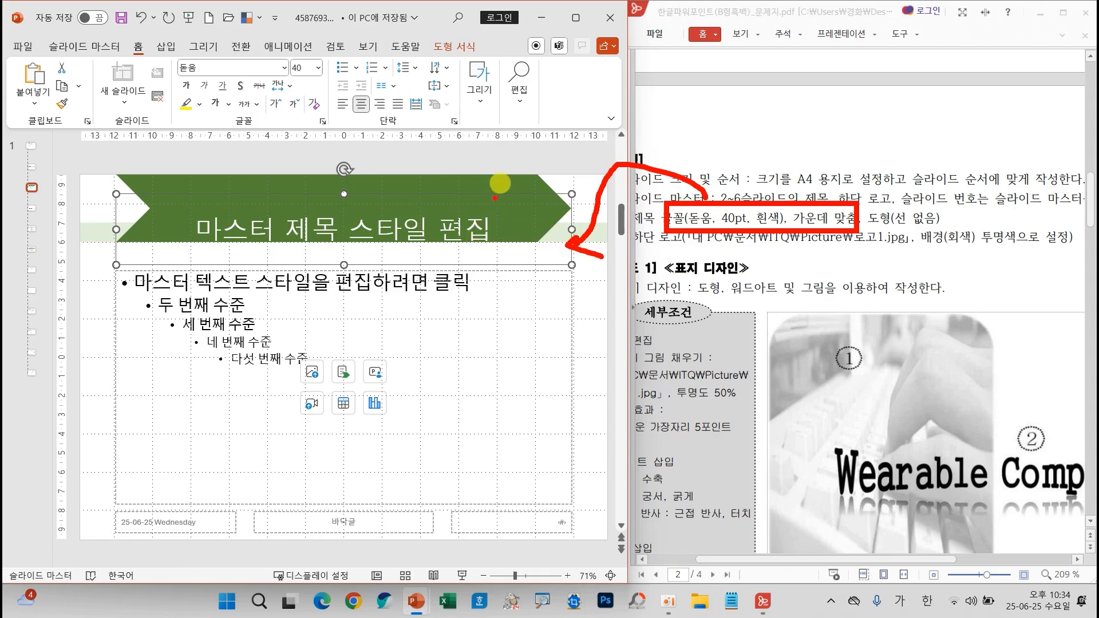
{"action": "key", "text": "Escape"}
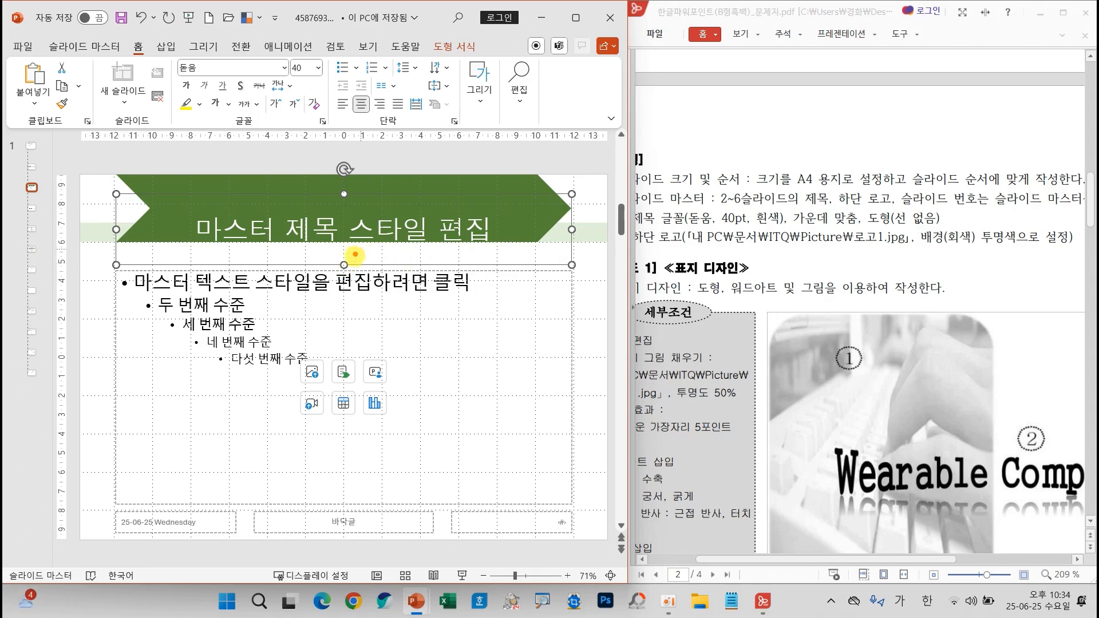
Step: Resize the title placeholder vertically so its upper and lower edges match those of the green chevron
{"action": "mouse_move", "coordinate": [357, 252]}
{"action": "left_mouse_down"}
{"action": "mouse_move", "coordinate": [331, 258]}
{"action": "mouse_move", "coordinate": [353, 270]}
{"action": "mouse_move", "coordinate": [360, 260]}
{"action": "left_mouse_up"}
{"action": "mouse_move", "coordinate": [362, 189]}
{"action": "left_mouse_down"}
{"action": "mouse_move", "coordinate": [326, 186]}
{"action": "mouse_move", "coordinate": [343, 207]}
{"action": "mouse_move", "coordinate": [358, 186]}
{"action": "mouse_move", "coordinate": [346, 178]}
{"action": "left_mouse_up"}
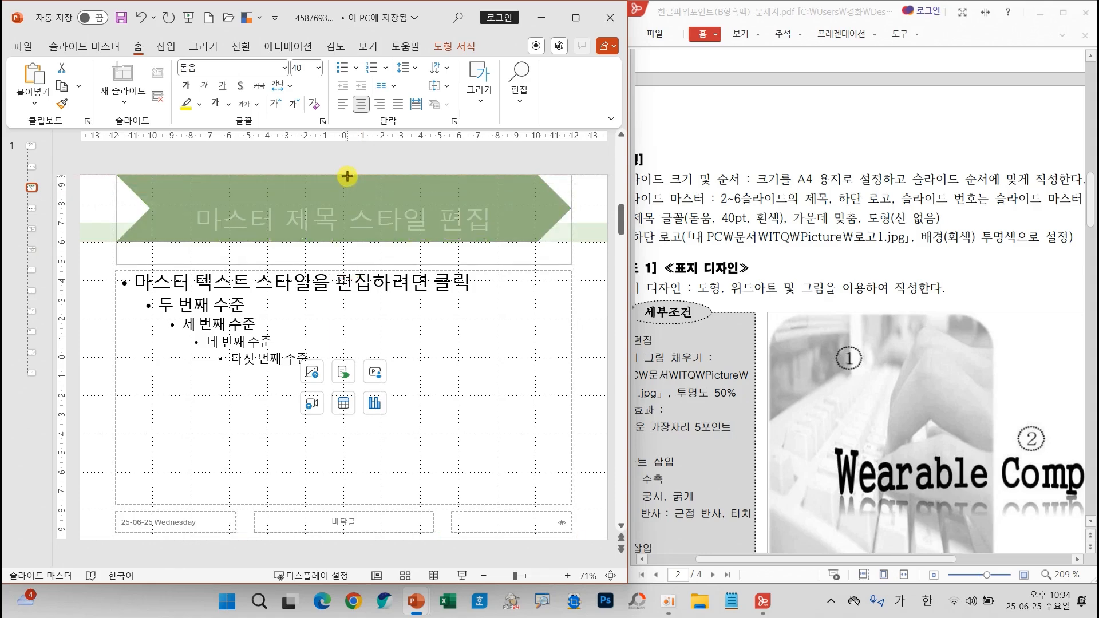
{"action": "left_click_drag", "start_coordinate": [342, 273], "coordinate": [342, 251]}
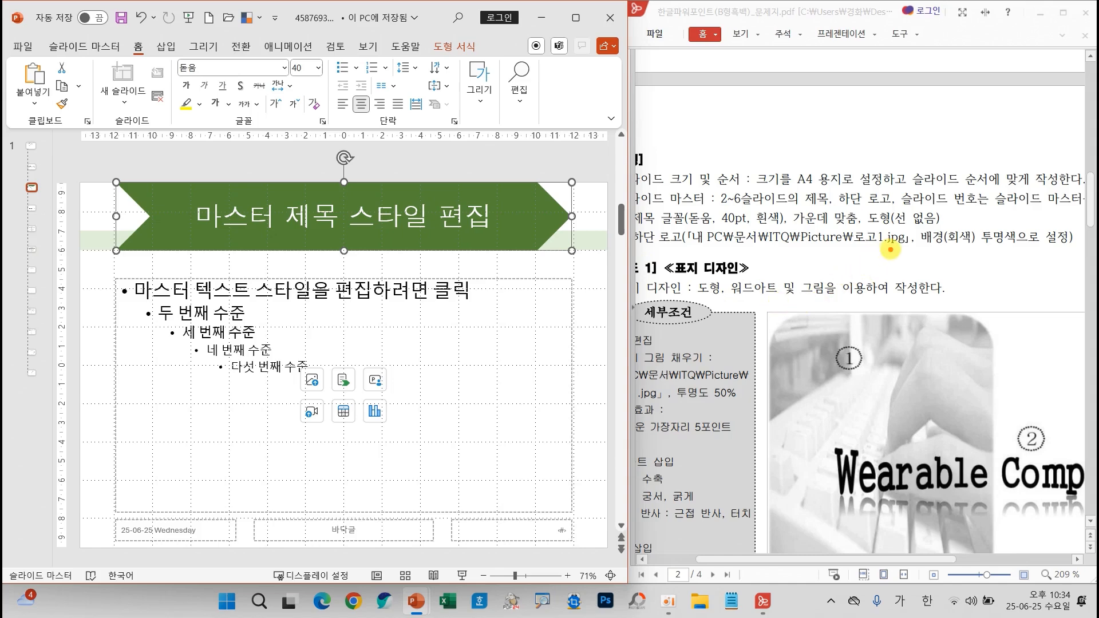
Step: Check the footer logo rule and sample slide in the exam PDF, and insert 로고1.jpg from the 문서\ITQ\Picture folder into the master
{"action": "mouse_move", "coordinate": [891, 250]}
{"action": "left_mouse_down"}
{"action": "mouse_move", "coordinate": [846, 221]}
{"action": "mouse_move", "coordinate": [884, 256]}
{"action": "left_mouse_up"}
{"action": "left_click_drag", "start_coordinate": [914, 251], "coordinate": [1062, 248]}
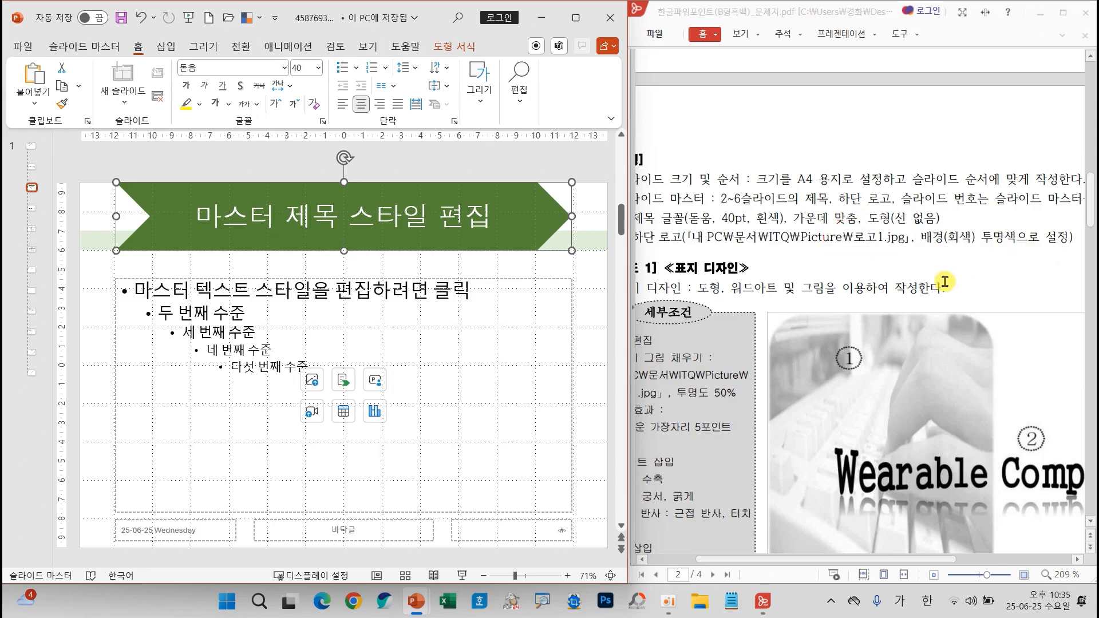
{"action": "scroll", "coordinate": [940, 289], "scroll_direction": "down", "scroll_amount": 5}
{"action": "scroll", "coordinate": [939, 289], "scroll_direction": "down", "scroll_amount": 5}
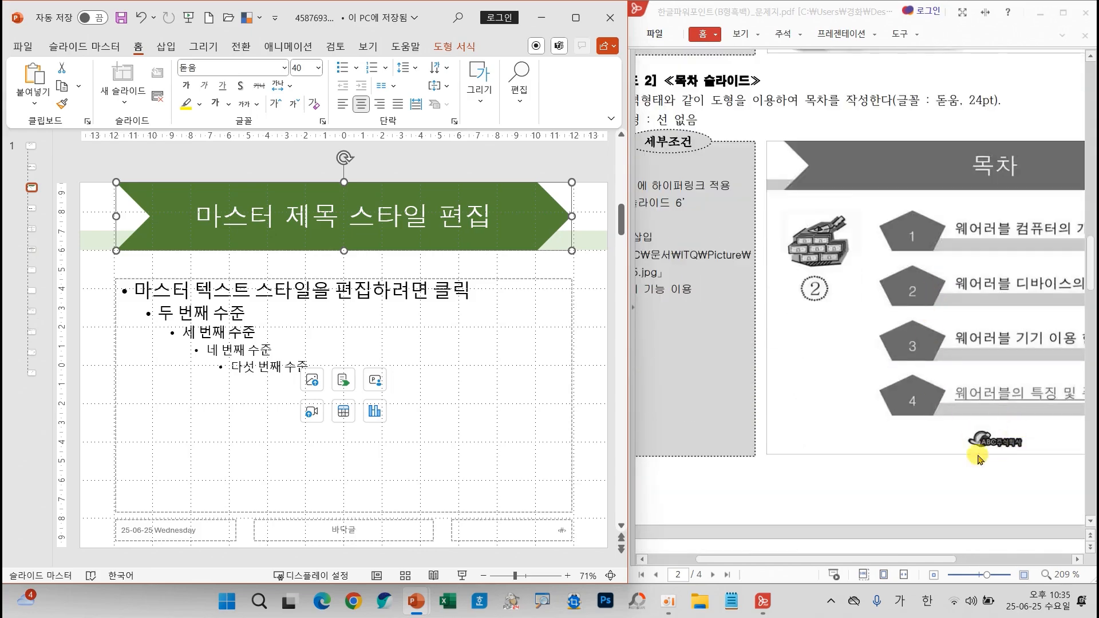
{"action": "left_click", "coordinate": [164, 47]}
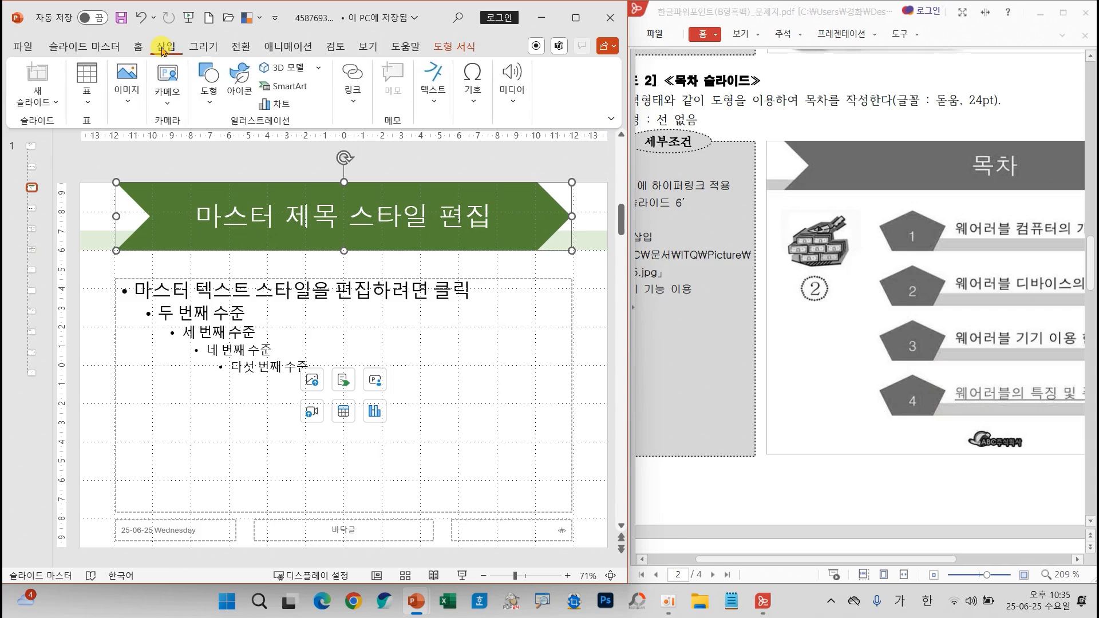
{"action": "left_click", "coordinate": [129, 81]}
{"action": "left_click", "coordinate": [141, 150]}
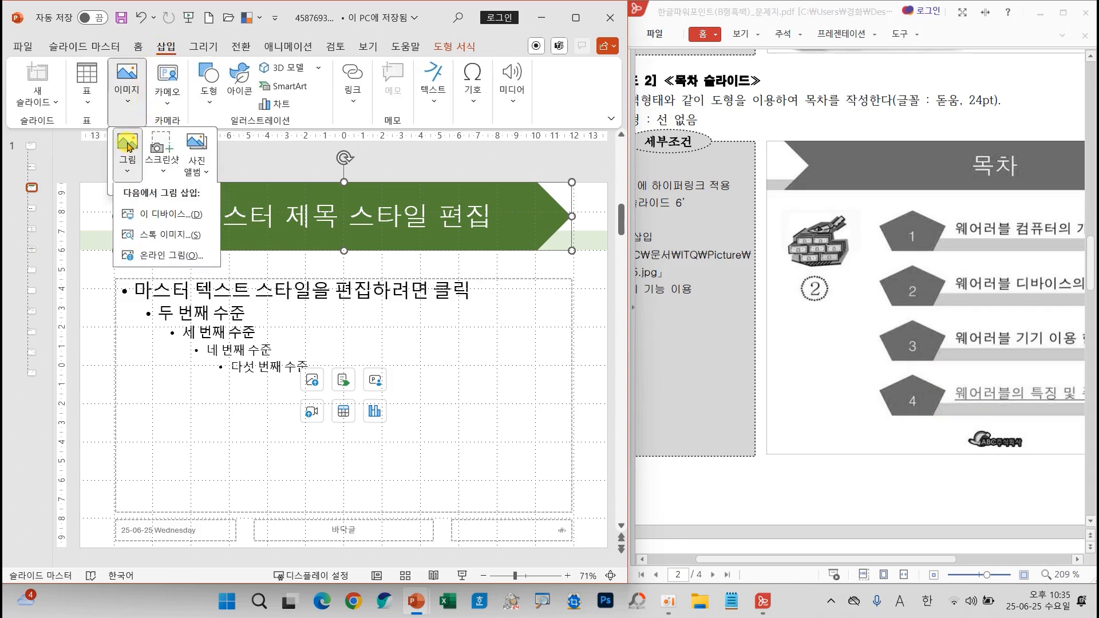
{"action": "left_click", "coordinate": [155, 215]}
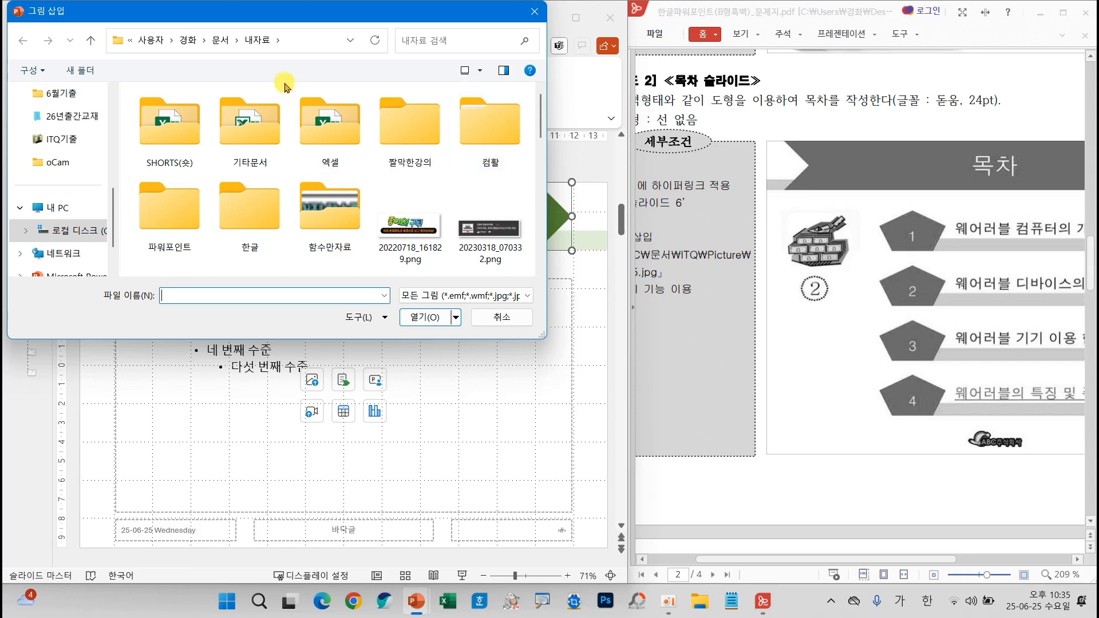
{"action": "left_click", "coordinate": [219, 40]}
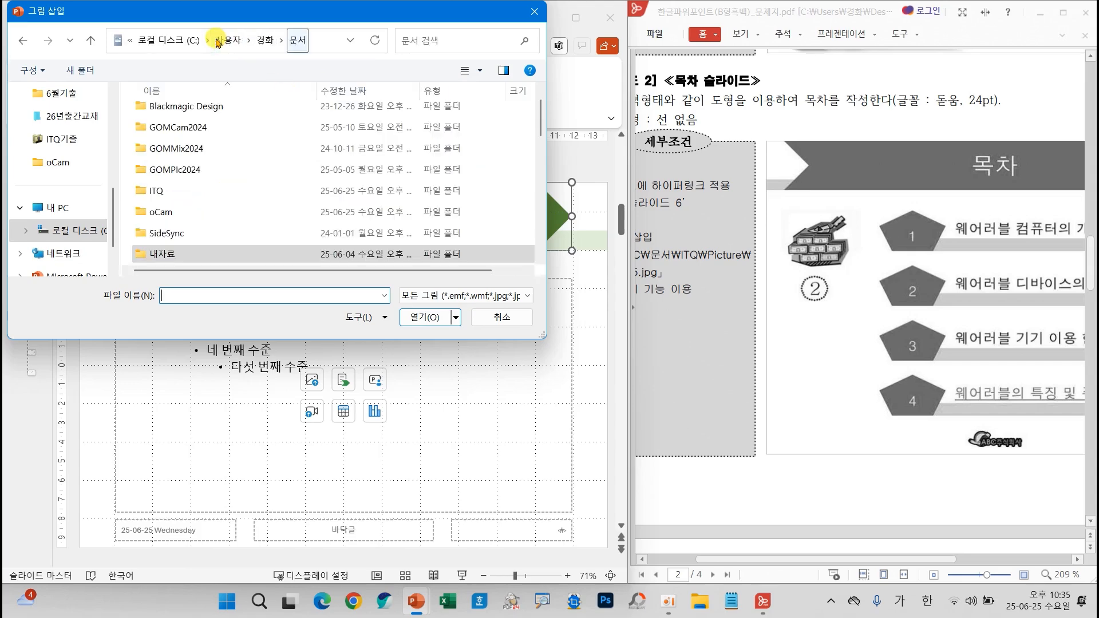
{"action": "double_click", "coordinate": [152, 190]}
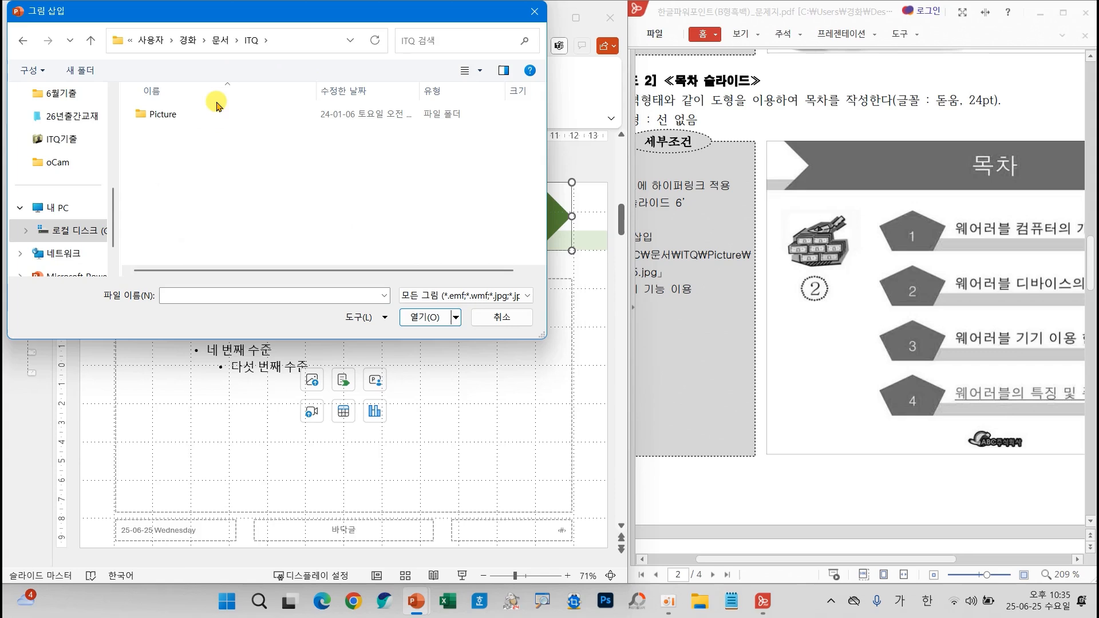
{"action": "mouse_move", "coordinate": [202, 29]}
{"action": "left_mouse_down"}
{"action": "mouse_move", "coordinate": [273, 50]}
{"action": "mouse_move", "coordinate": [182, 114]}
{"action": "left_mouse_up"}
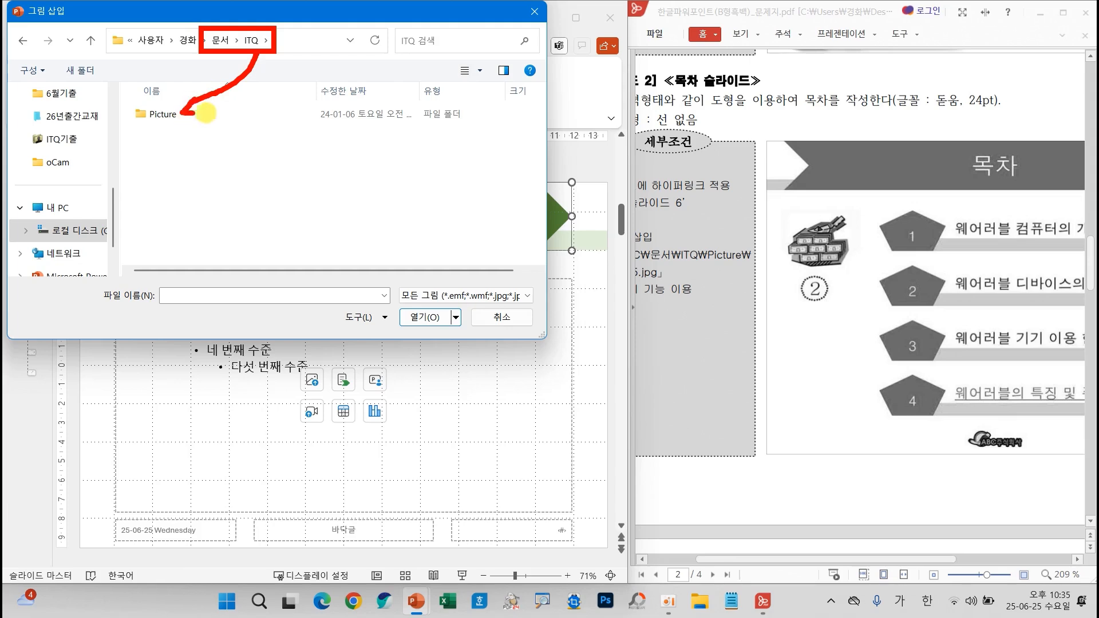
{"action": "double_click", "coordinate": [157, 114]}
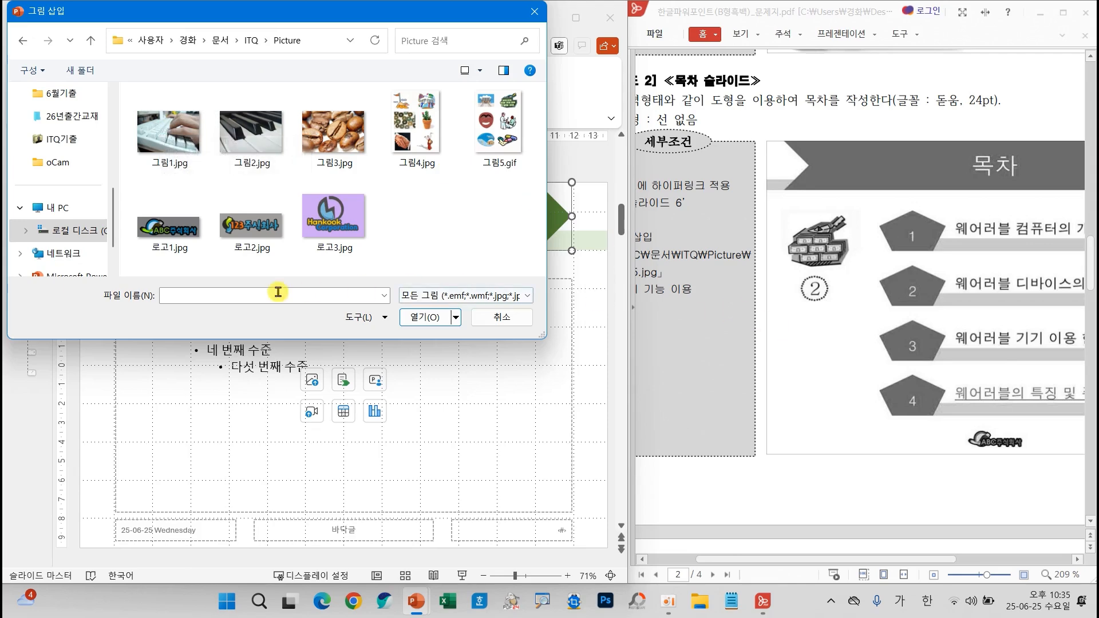
{"action": "left_click", "coordinate": [172, 229]}
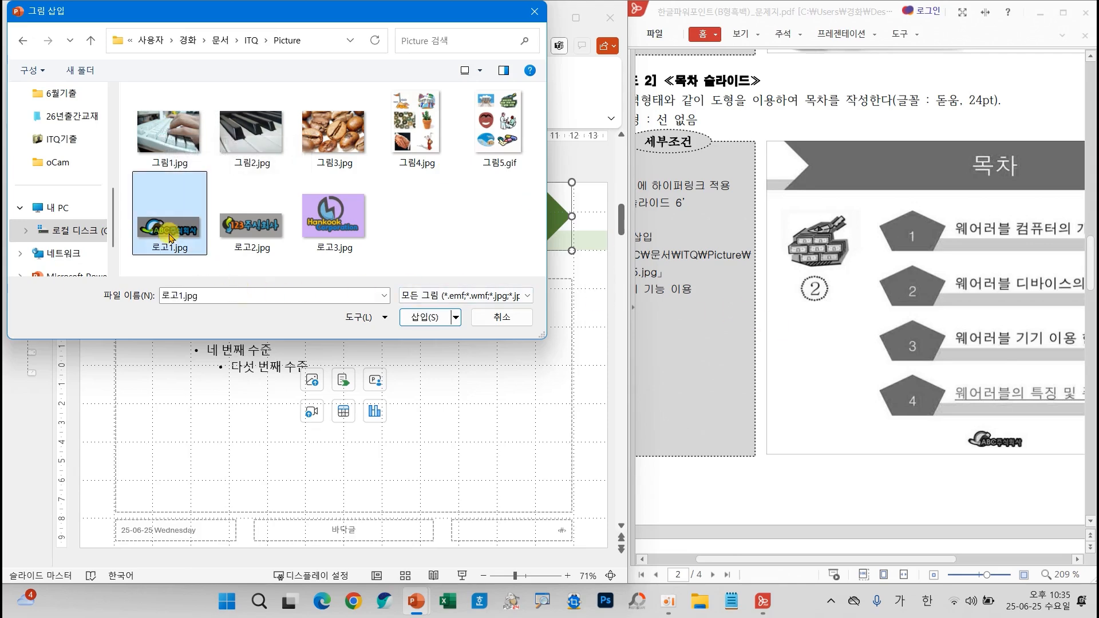
{"action": "left_click", "coordinate": [422, 316]}
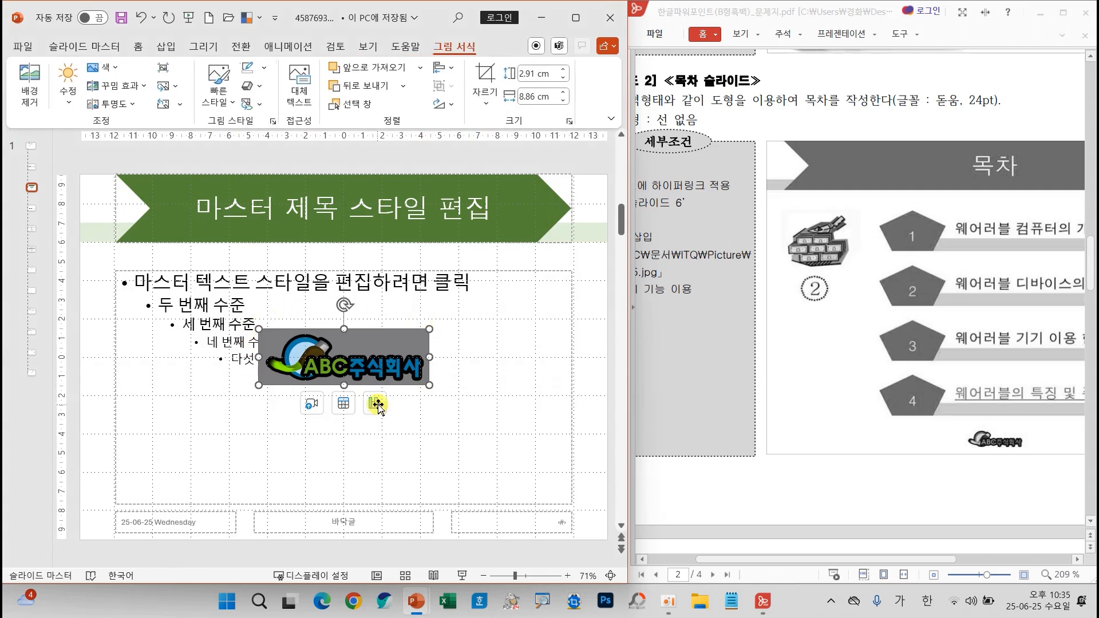
Step: Make the grey background of the inserted ABC logo transparent with 투명한 색 설정
{"action": "mouse_move", "coordinate": [389, 295]}
{"action": "left_mouse_down"}
{"action": "mouse_move", "coordinate": [361, 339]}
{"action": "mouse_move", "coordinate": [396, 331]}
{"action": "left_mouse_up"}
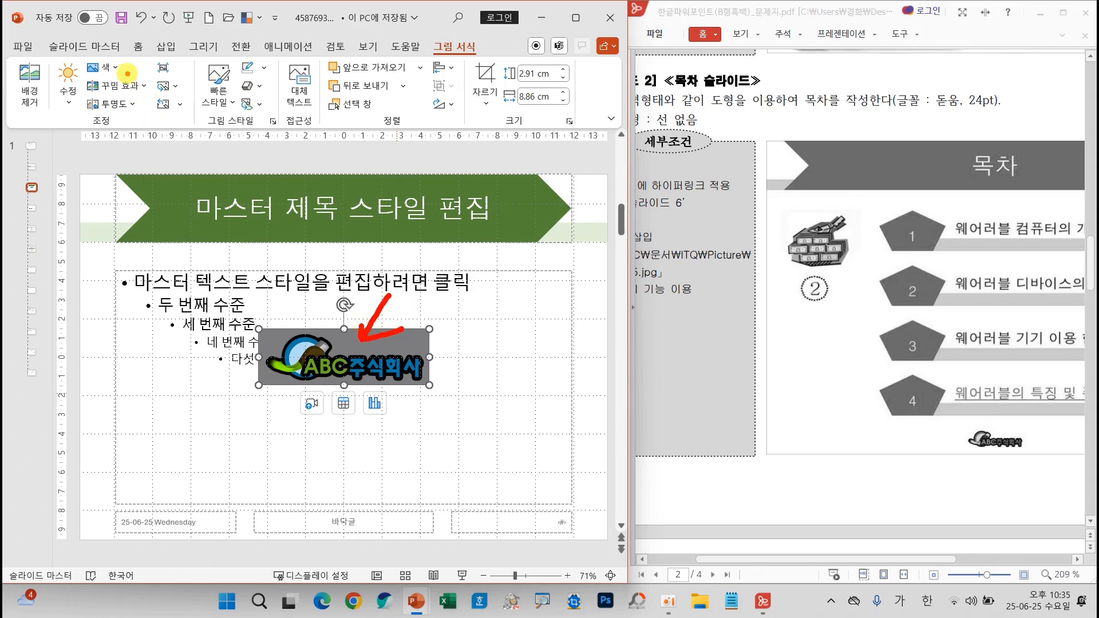
{"action": "mouse_move", "coordinate": [129, 76]}
{"action": "left_mouse_down"}
{"action": "mouse_move", "coordinate": [85, 93]}
{"action": "mouse_move", "coordinate": [115, 46]}
{"action": "mouse_move", "coordinate": [122, 68]}
{"action": "left_mouse_up"}
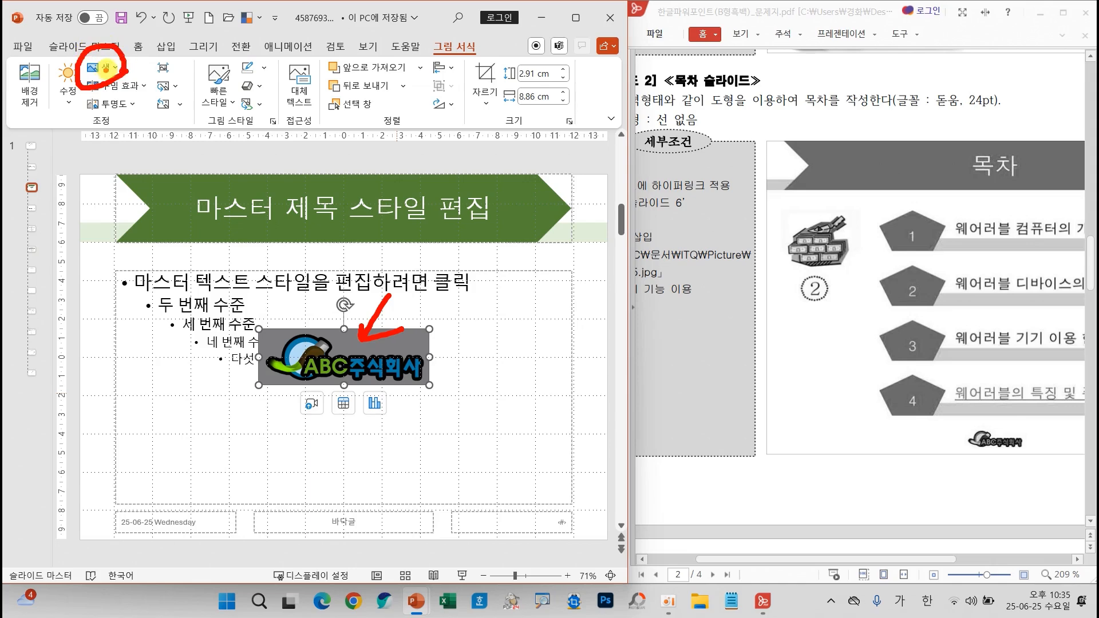
{"action": "key", "text": "Escape"}
{"action": "left_click", "coordinate": [111, 67]}
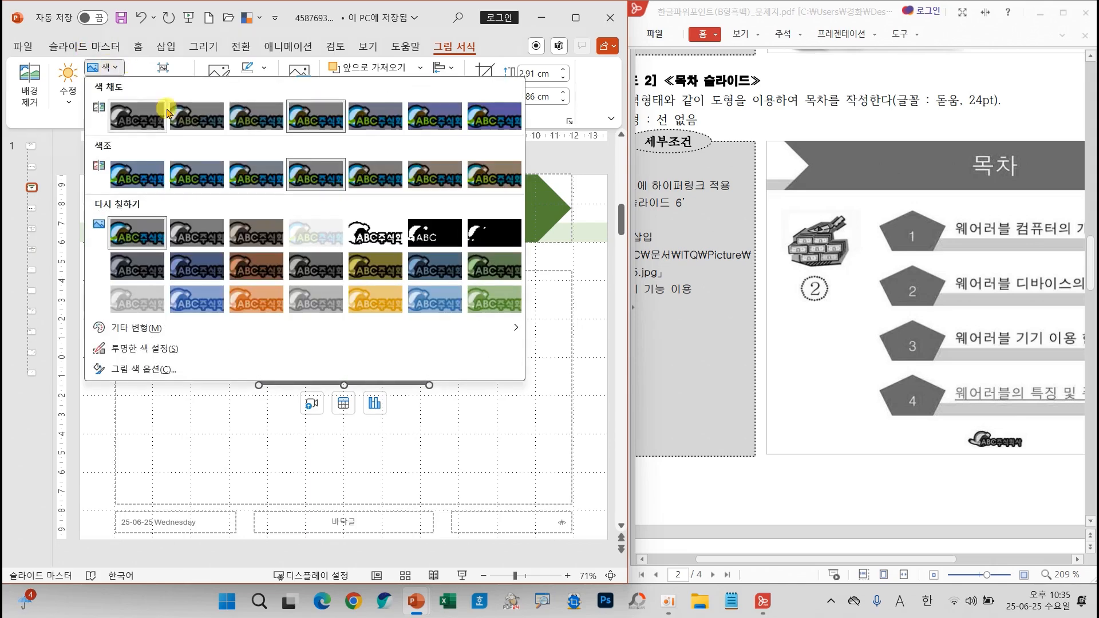
{"action": "left_click", "coordinate": [162, 355]}
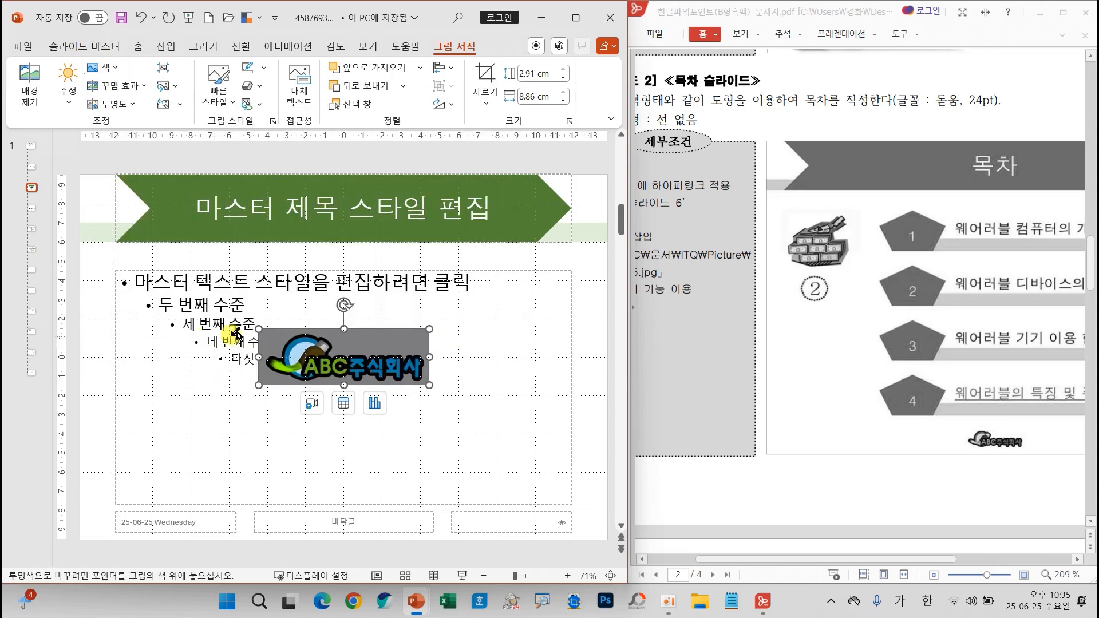
{"action": "left_click", "coordinate": [364, 341]}
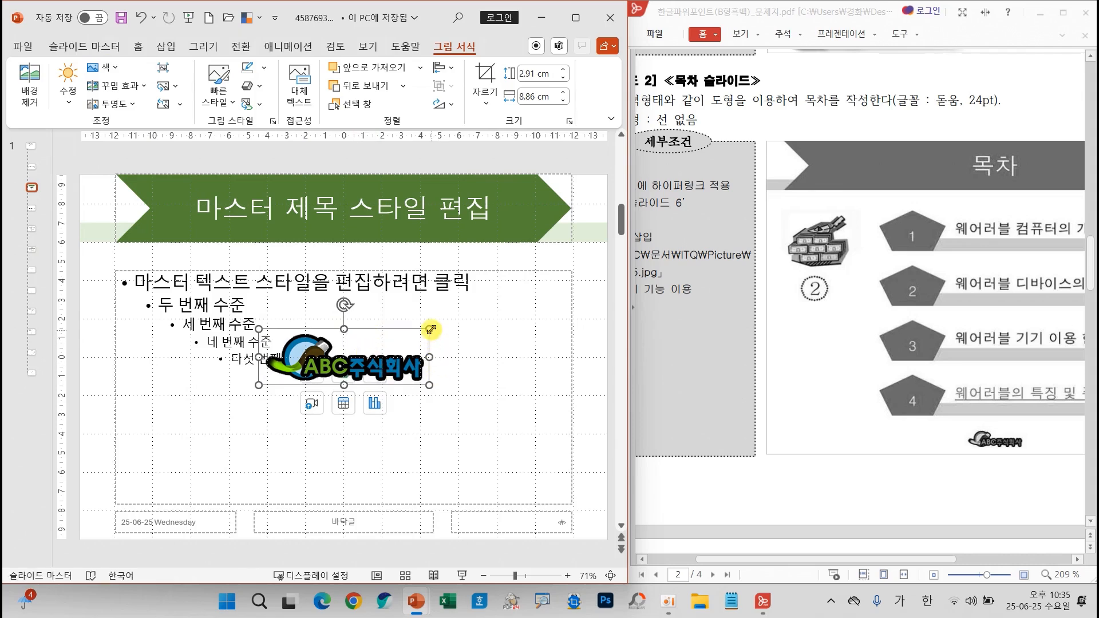
Step: Shrink the logo to about 1.21 cm by 3.67 cm and place it over the footer placeholder at the slide's bottom centre
{"action": "left_click_drag", "start_coordinate": [431, 328], "coordinate": [332, 523]}
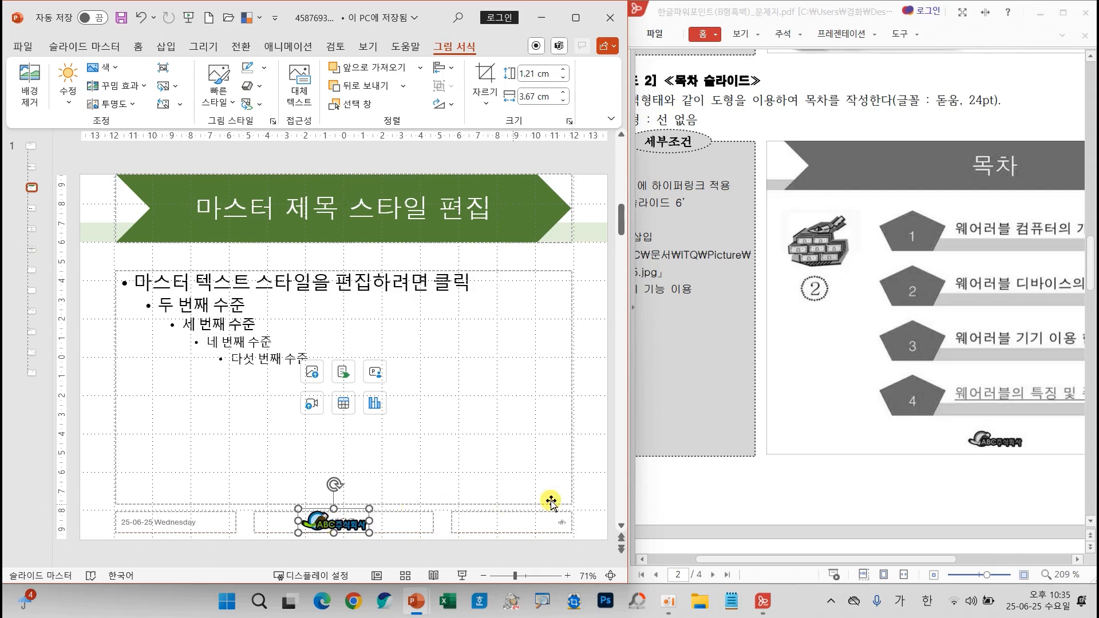
{"action": "key", "text": "ctrl+Down"}
{"action": "key", "text": "ctrl+Down"}
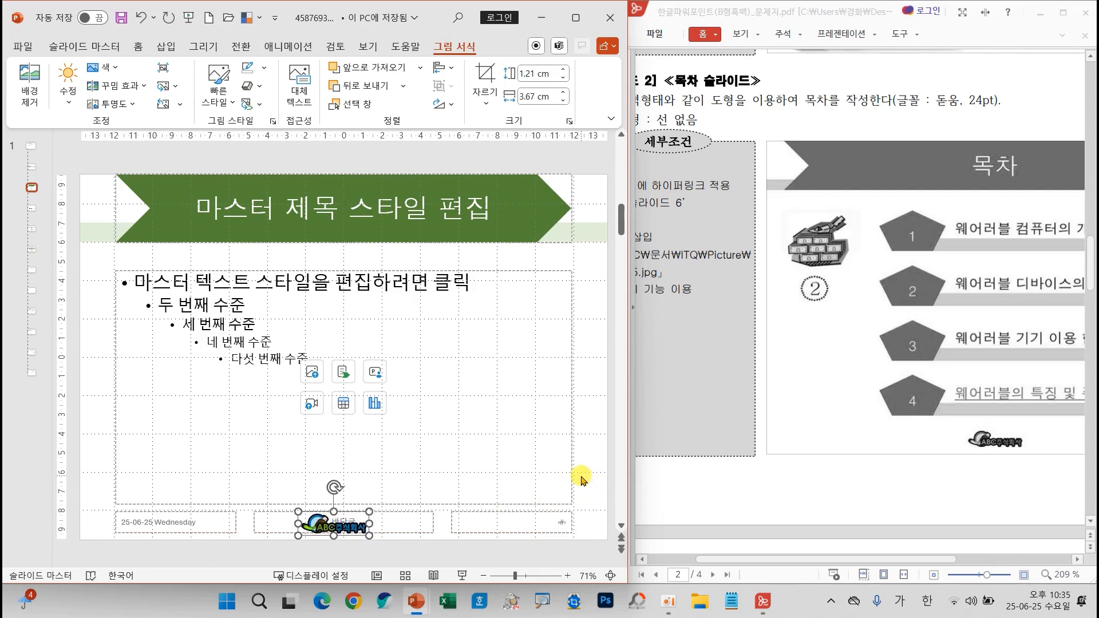
{"action": "key", "text": "ctrl+Down"}
{"action": "key", "text": "ctrl+Down"}
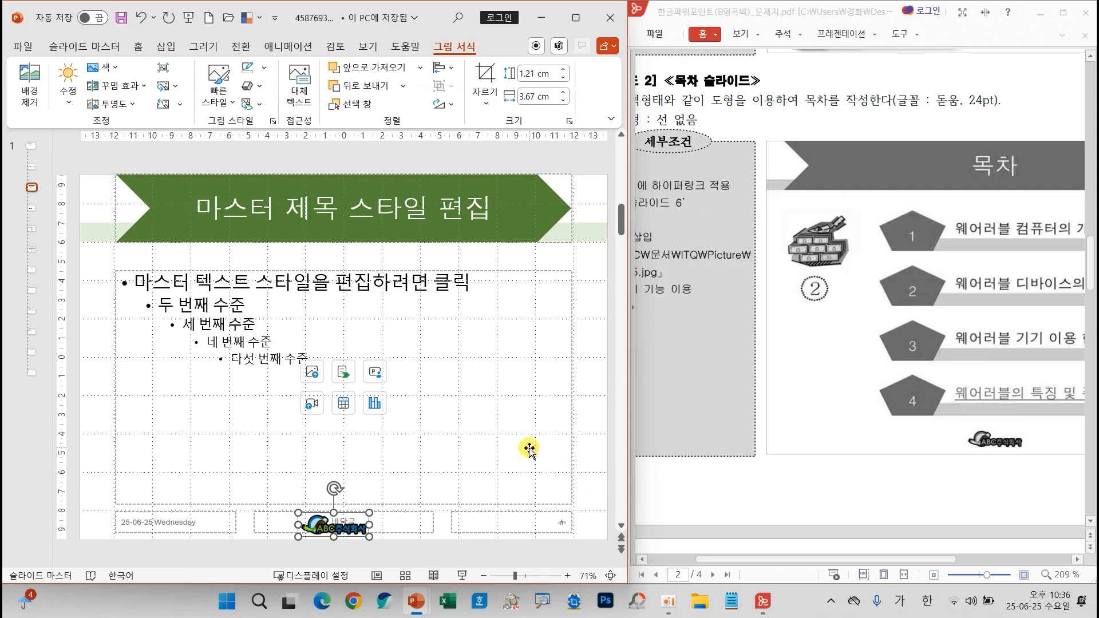
{"action": "left_click", "coordinate": [592, 368]}
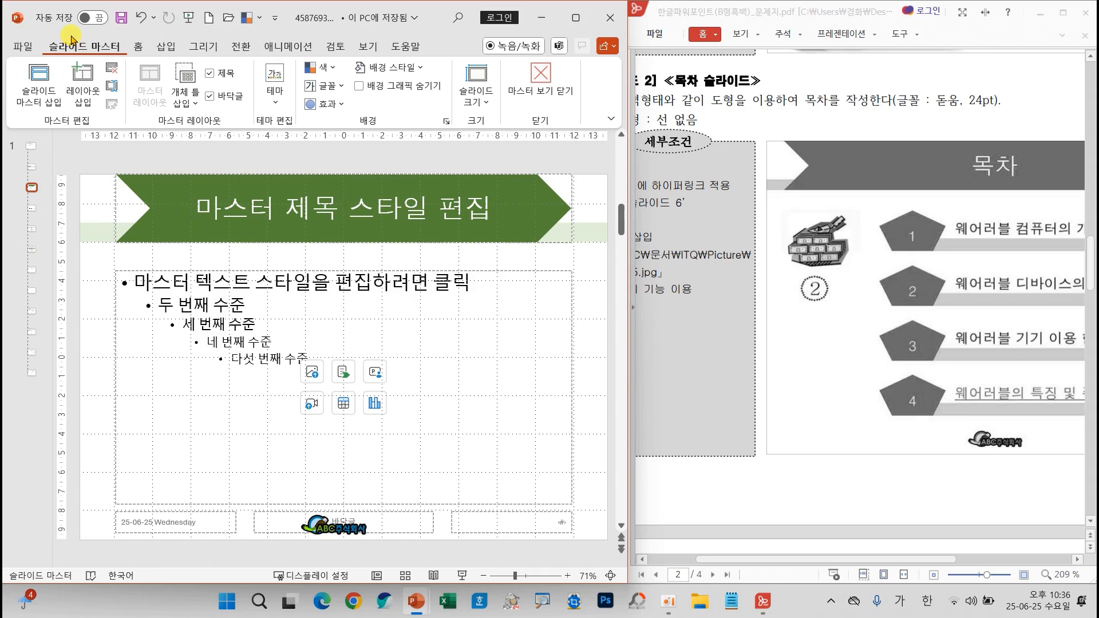
Step: Close the slide master view and return to normal slide editing
{"action": "left_click_drag", "start_coordinate": [70, 36], "coordinate": [110, 18]}
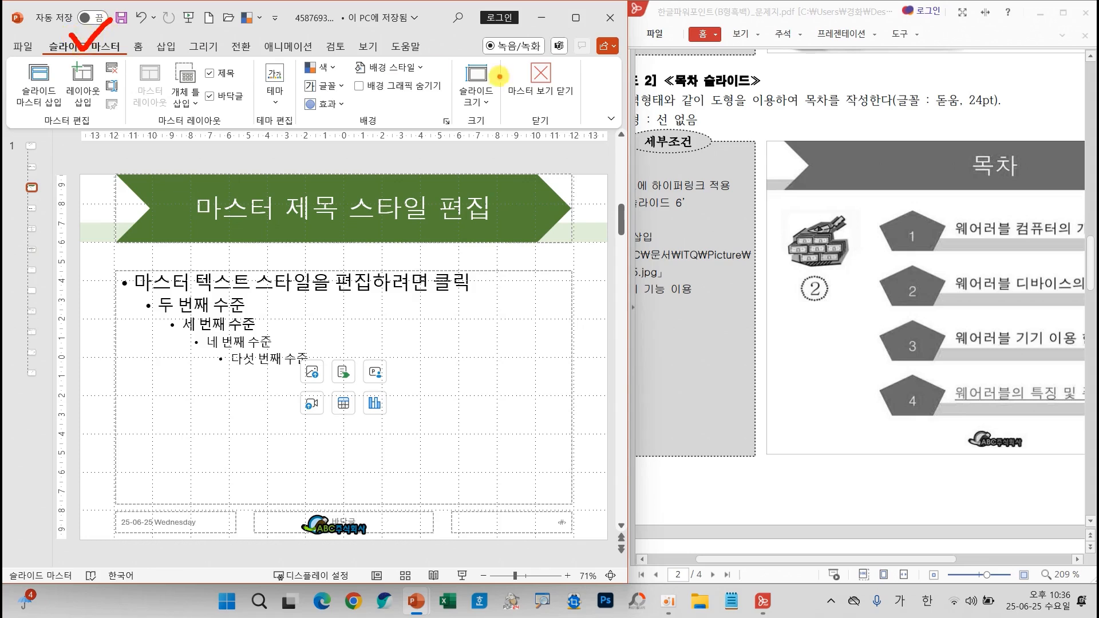
{"action": "mouse_move", "coordinate": [585, 70]}
{"action": "left_mouse_down"}
{"action": "mouse_move", "coordinate": [492, 57]}
{"action": "mouse_move", "coordinate": [584, 117]}
{"action": "mouse_move", "coordinate": [589, 80]}
{"action": "left_mouse_up"}
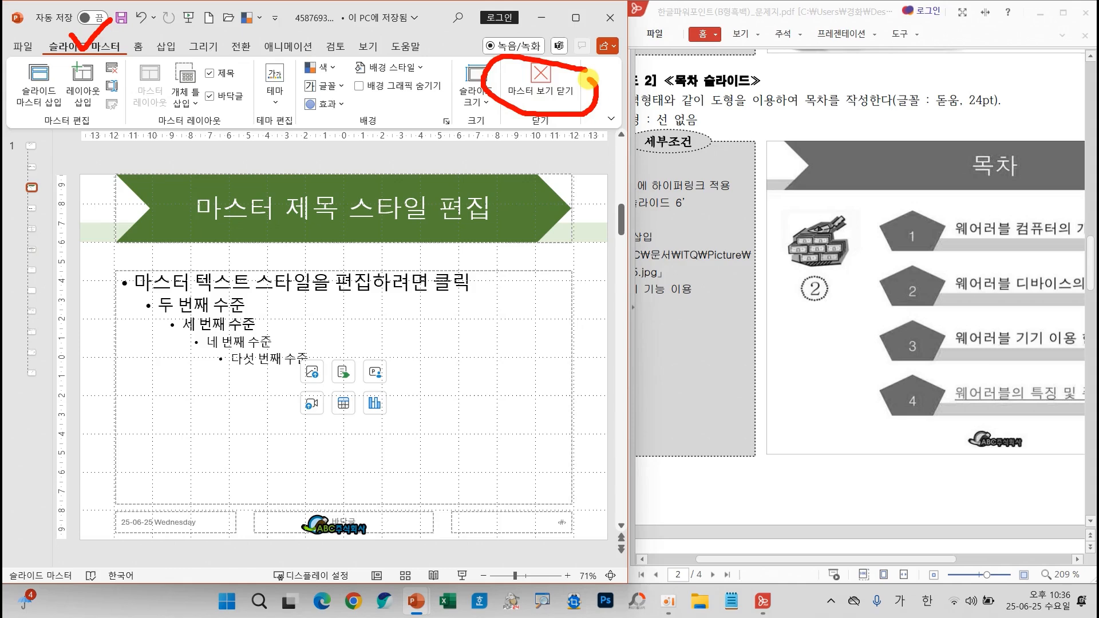
{"action": "key", "text": "Escape"}
{"action": "left_click", "coordinate": [537, 83]}
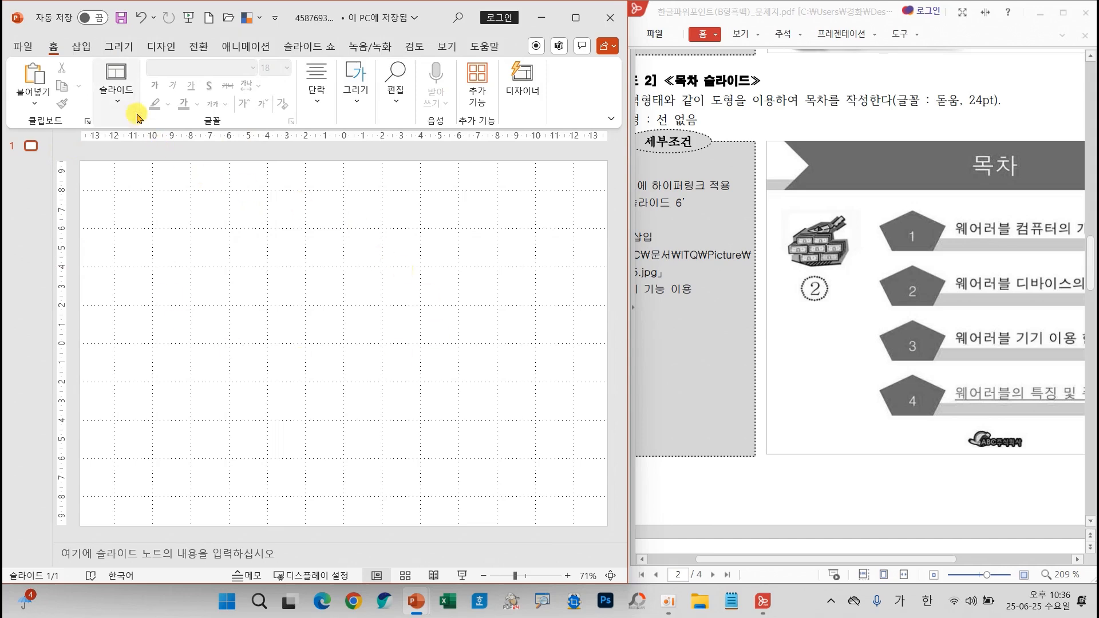
Step: Add five new slides after the blank first slide so the presentation has slides 1 to 6
{"action": "left_click", "coordinate": [116, 86]}
{"action": "left_click", "coordinate": [121, 138]}
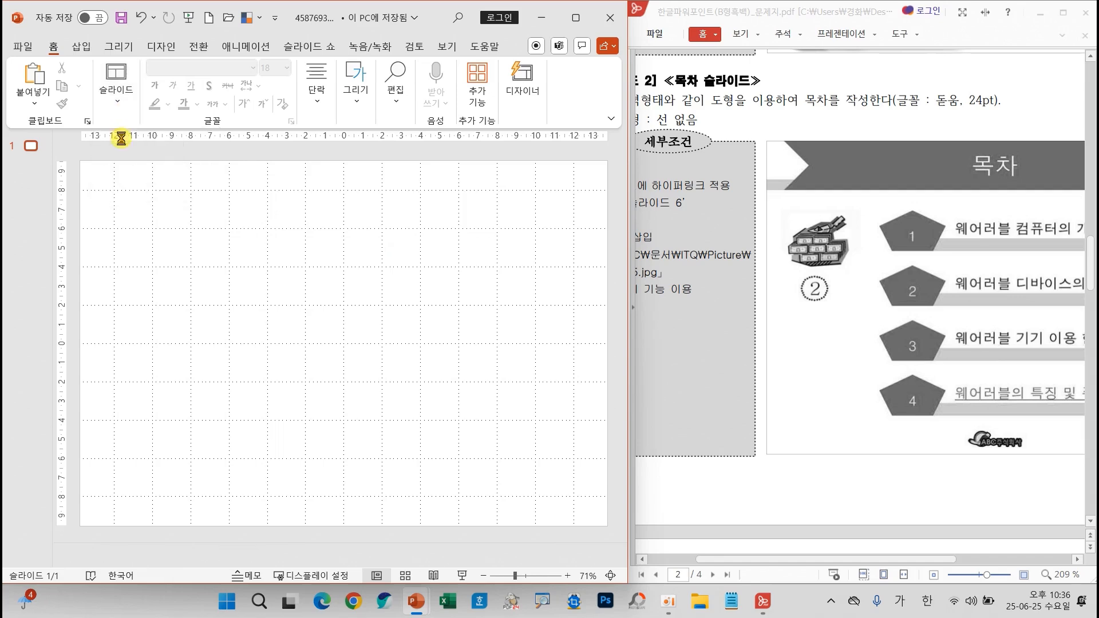
{"action": "left_click", "coordinate": [118, 103]}
{"action": "left_click", "coordinate": [122, 143]}
{"action": "left_click", "coordinate": [118, 106]}
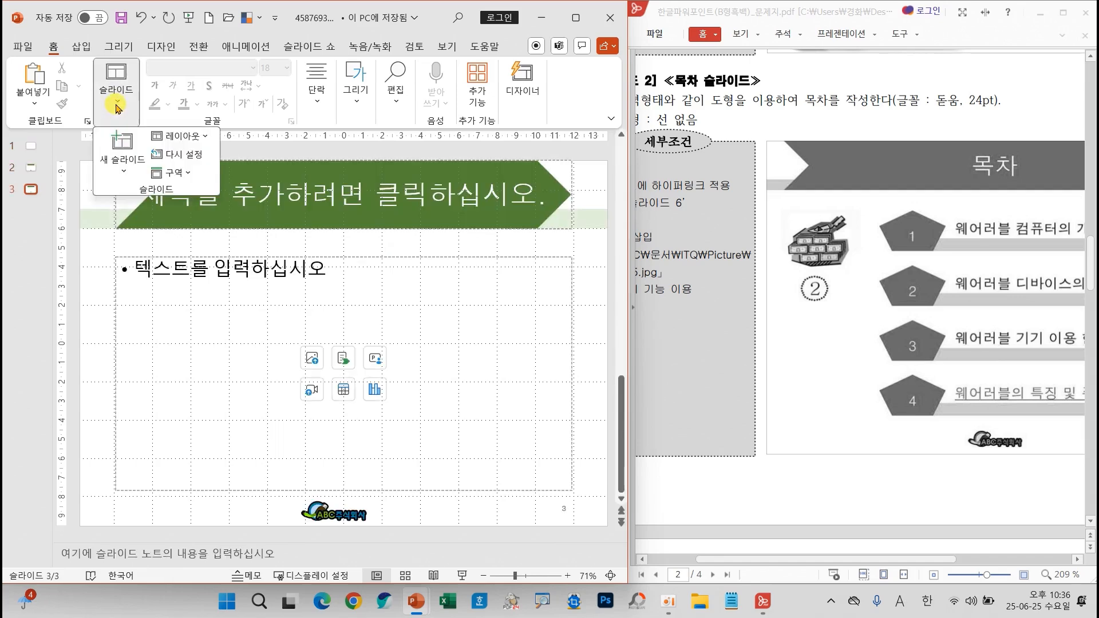
{"action": "left_click", "coordinate": [121, 143]}
{"action": "left_click", "coordinate": [118, 104]}
{"action": "left_click", "coordinate": [121, 143]}
{"action": "left_click", "coordinate": [118, 104]}
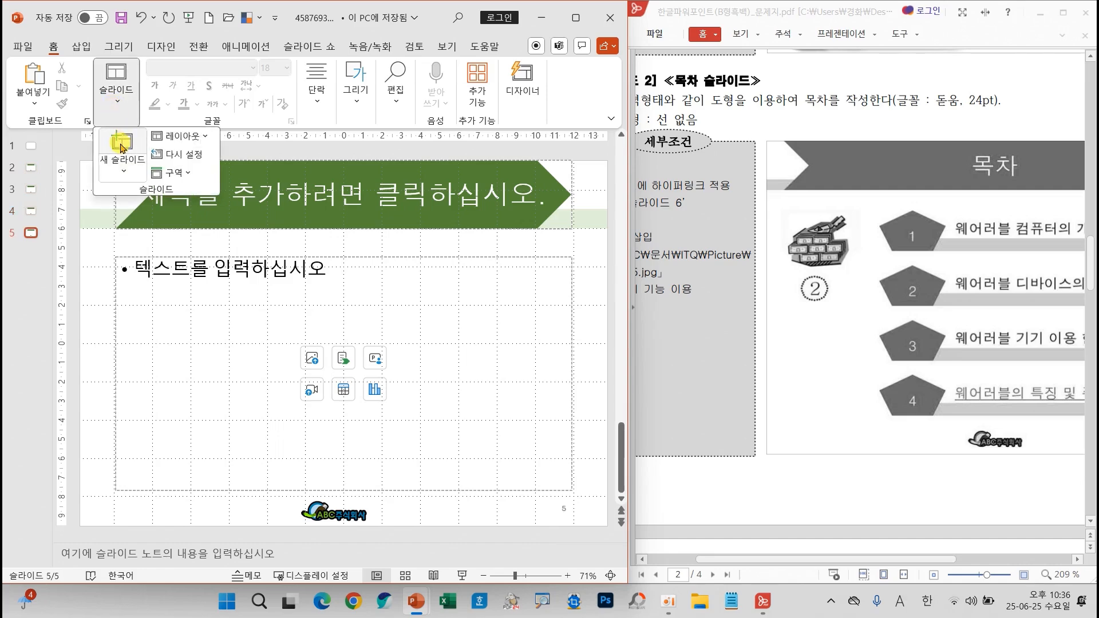
{"action": "left_click", "coordinate": [121, 143]}
Step: Enlarge the slide thumbnails to check the master design on slides 2–6, shrink them again, and save the presentation
{"action": "left_click_drag", "start_coordinate": [54, 196], "coordinate": [134, 198]}
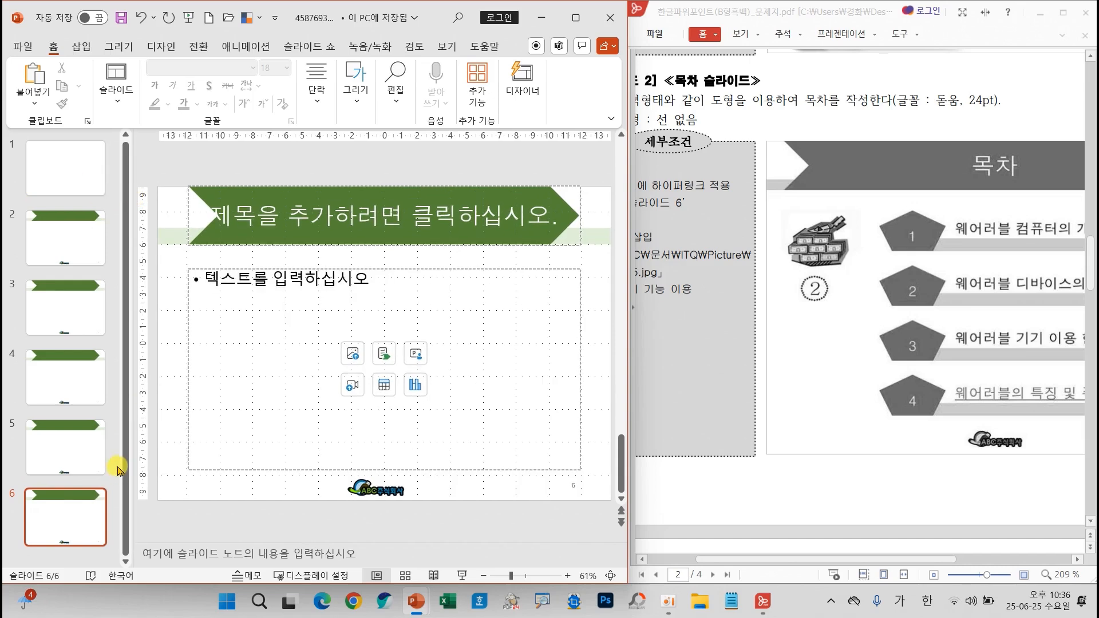
{"action": "mouse_move", "coordinate": [101, 233]}
{"action": "left_mouse_down"}
{"action": "mouse_move", "coordinate": [122, 289]}
{"action": "mouse_move", "coordinate": [103, 518]}
{"action": "mouse_move", "coordinate": [93, 530]}
{"action": "left_mouse_up"}
{"action": "left_click_drag", "start_coordinate": [108, 142], "coordinate": [76, 192]}
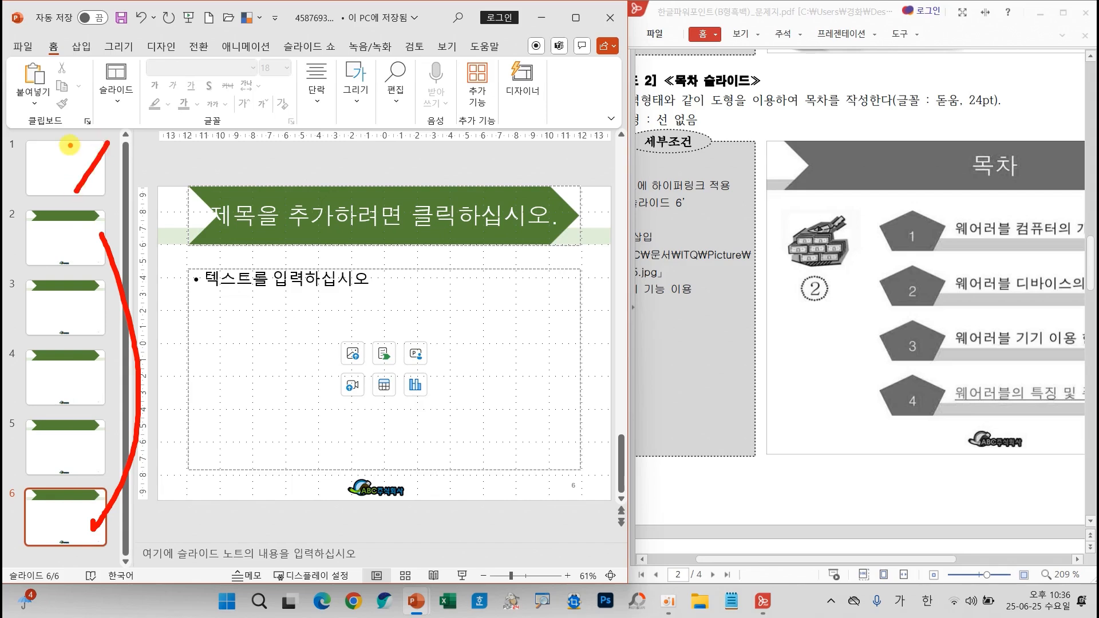
{"action": "mouse_move", "coordinate": [70, 146]}
{"action": "left_mouse_down"}
{"action": "mouse_move", "coordinate": [116, 187]}
{"action": "mouse_move", "coordinate": [59, 179]}
{"action": "left_mouse_up"}
{"action": "key", "text": "Escape"}
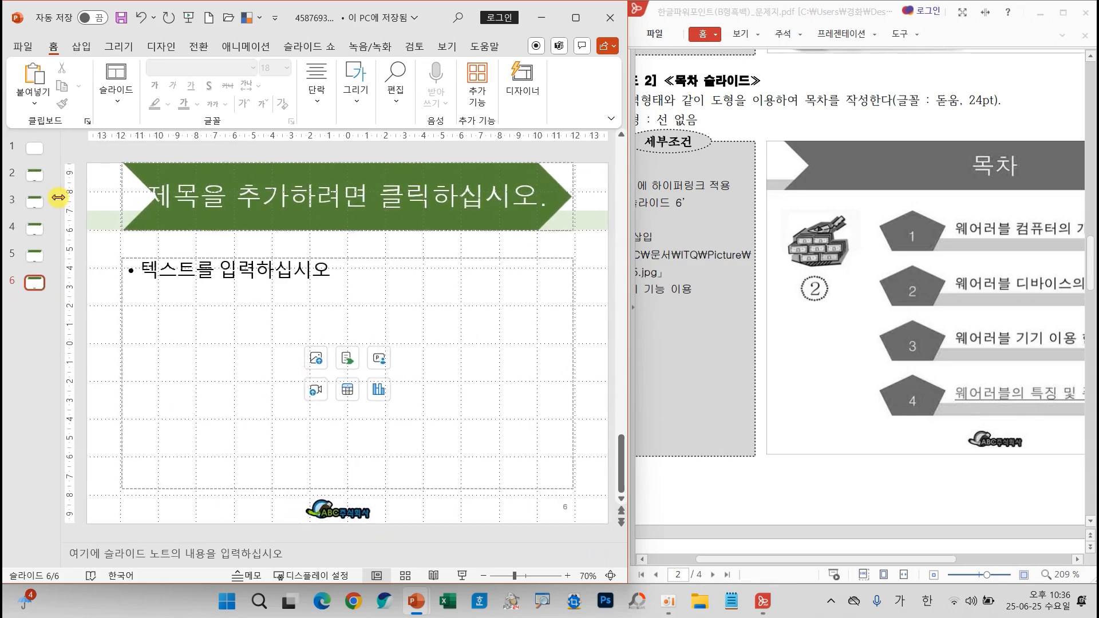
{"action": "left_click", "coordinate": [121, 18]}
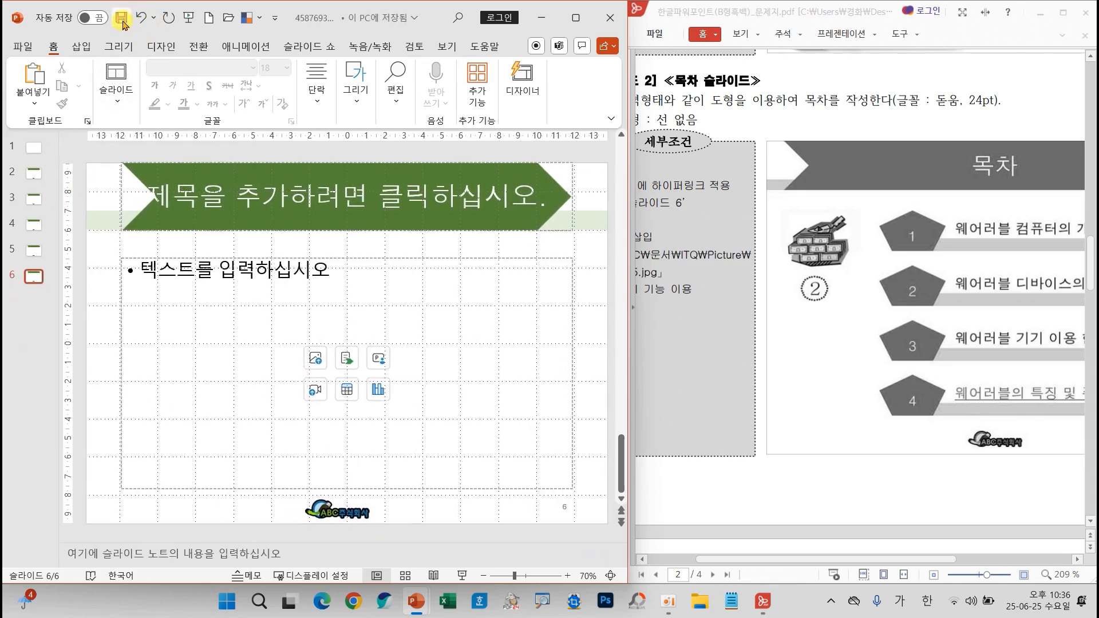
Step: Go to slide 1 and read the cover design requirements for slide 1 in the exam PDF
{"action": "left_click", "coordinate": [34, 148]}
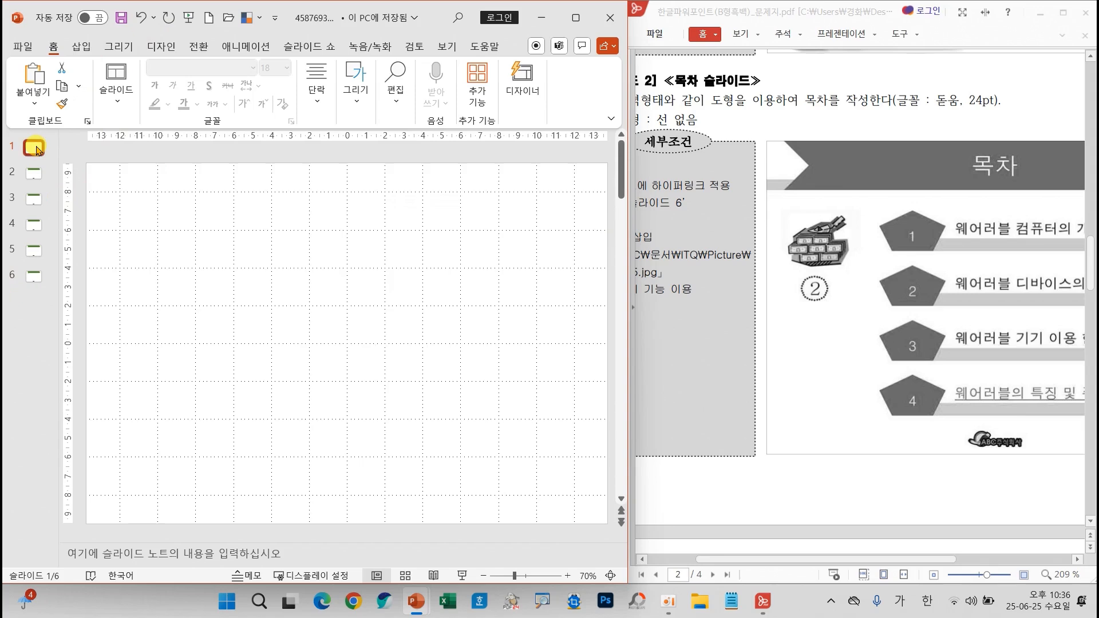
{"action": "scroll", "coordinate": [776, 395], "scroll_direction": "up", "scroll_amount": 5}
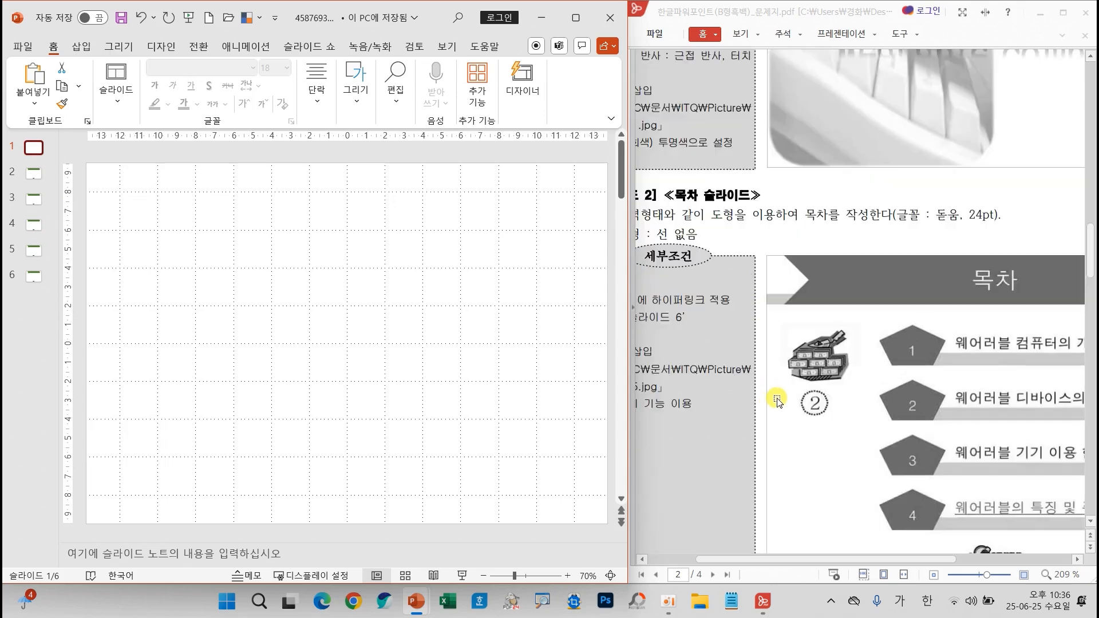
{"action": "scroll", "coordinate": [777, 403], "scroll_direction": "up", "scroll_amount": 3}
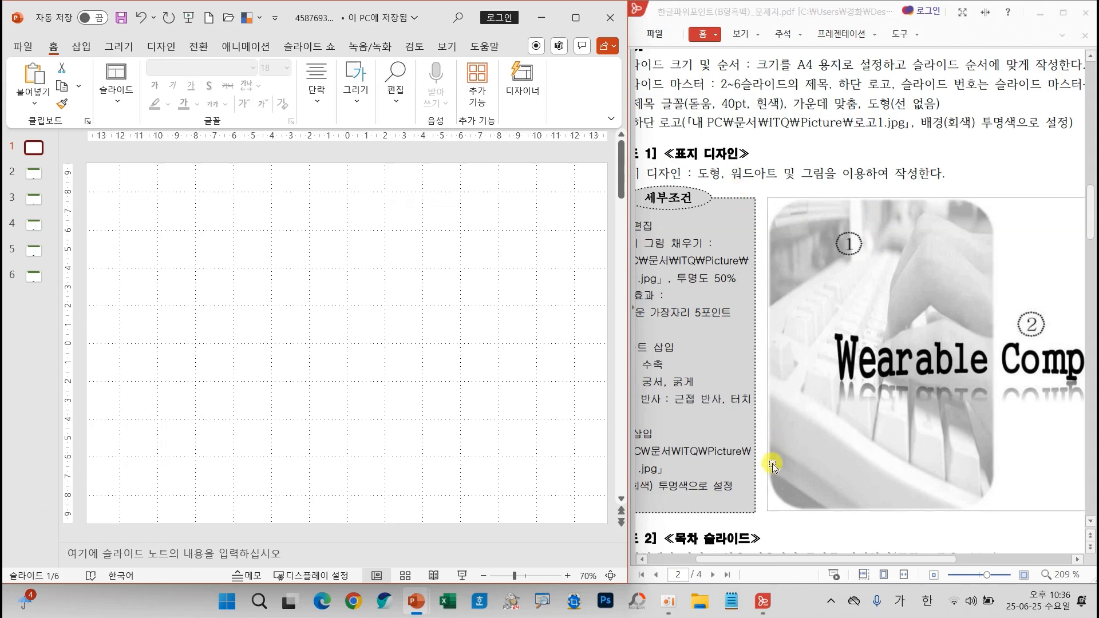
{"action": "left_click_drag", "start_coordinate": [765, 561], "coordinate": [739, 561]}
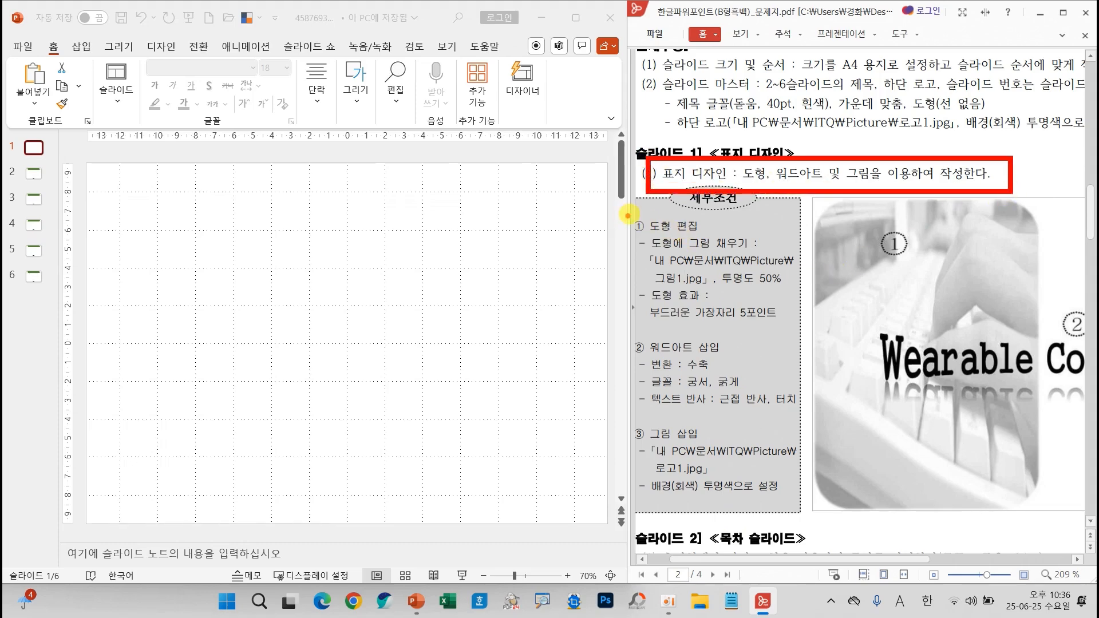
{"action": "mouse_move", "coordinate": [628, 216]}
{"action": "left_mouse_down"}
{"action": "mouse_move", "coordinate": [767, 403]}
{"action": "mouse_move", "coordinate": [805, 520]}
{"action": "left_mouse_up"}
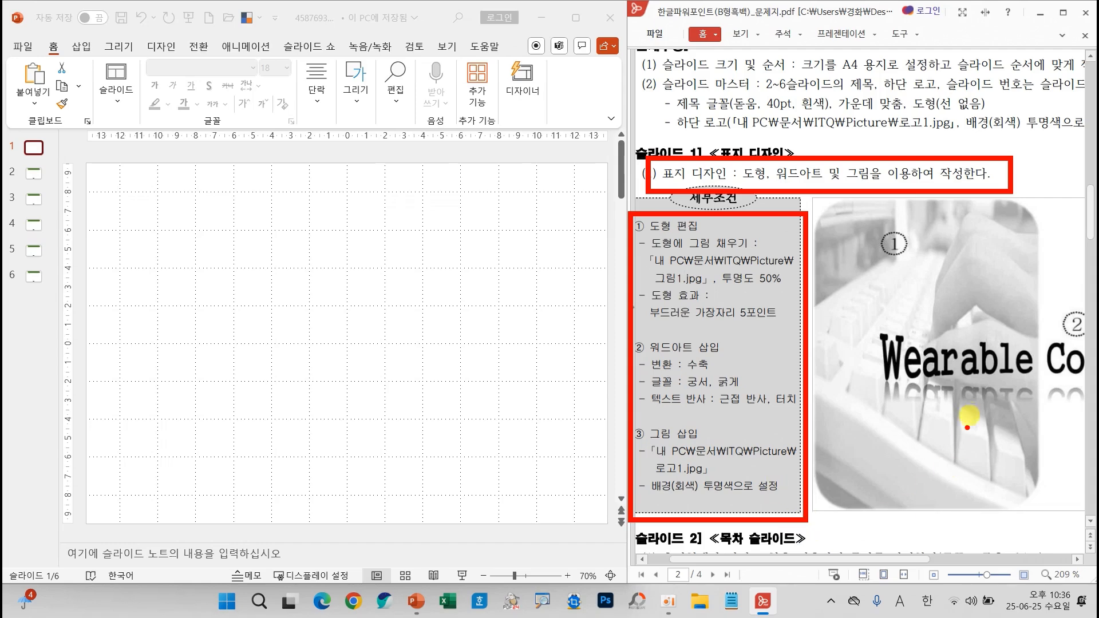
{"action": "key", "text": "Escape"}
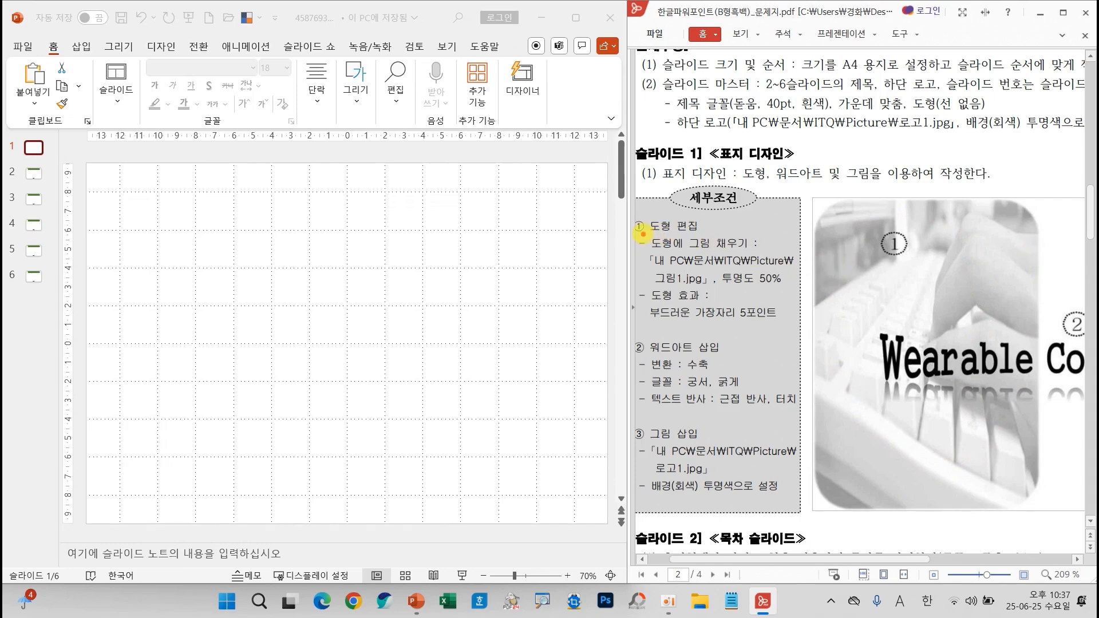
{"action": "left_click_drag", "start_coordinate": [642, 234], "coordinate": [757, 253]}
{"action": "left_click_drag", "start_coordinate": [965, 186], "coordinate": [1034, 191]}
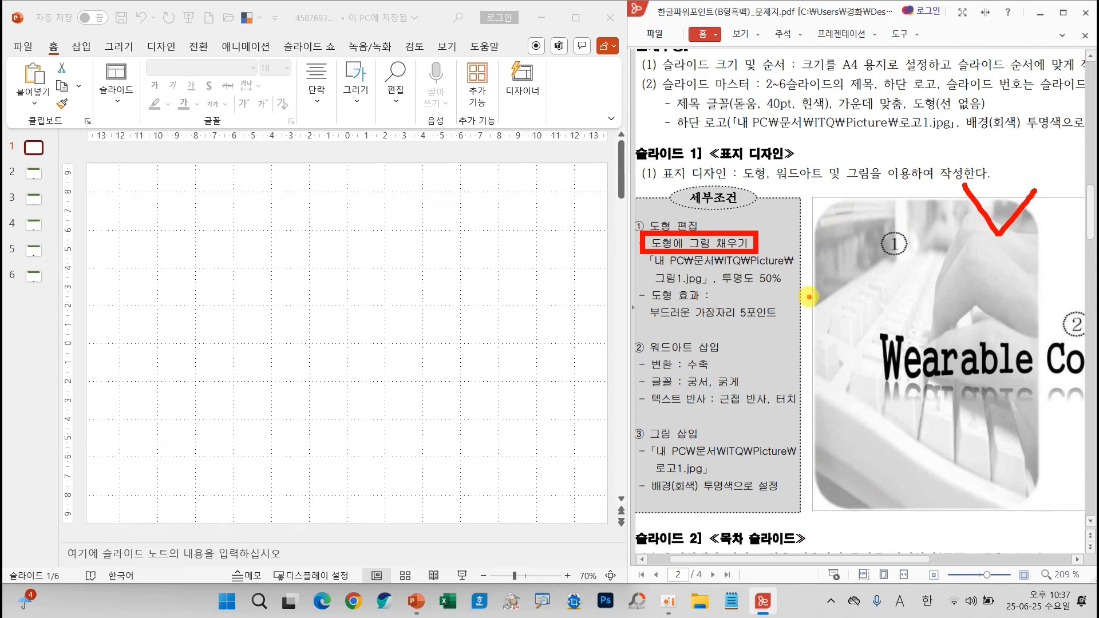
{"action": "key", "text": "Escape"}
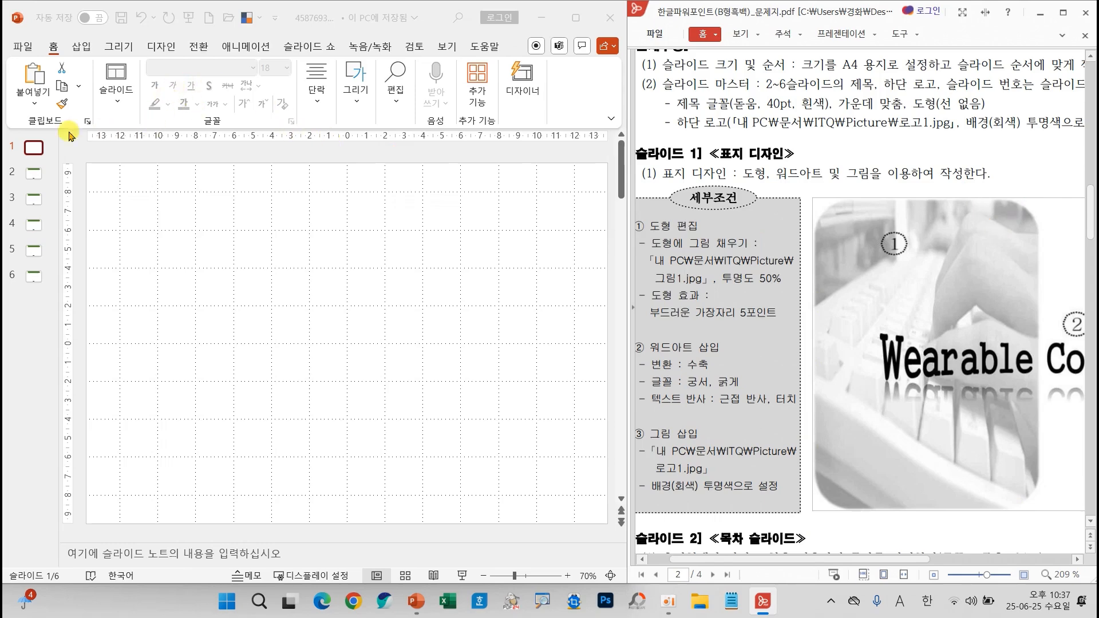
Step: Draw a rounded rectangle on slide 1 that spans the full slide height and covers the slide's left half
{"action": "left_click", "coordinate": [34, 149]}
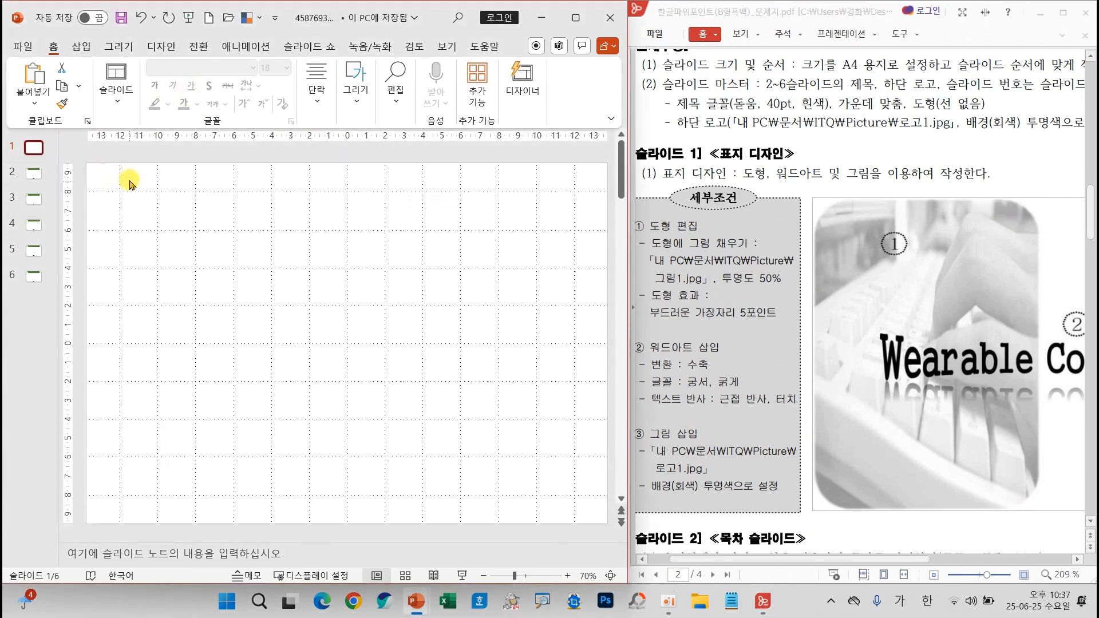
{"action": "left_click", "coordinate": [356, 86]}
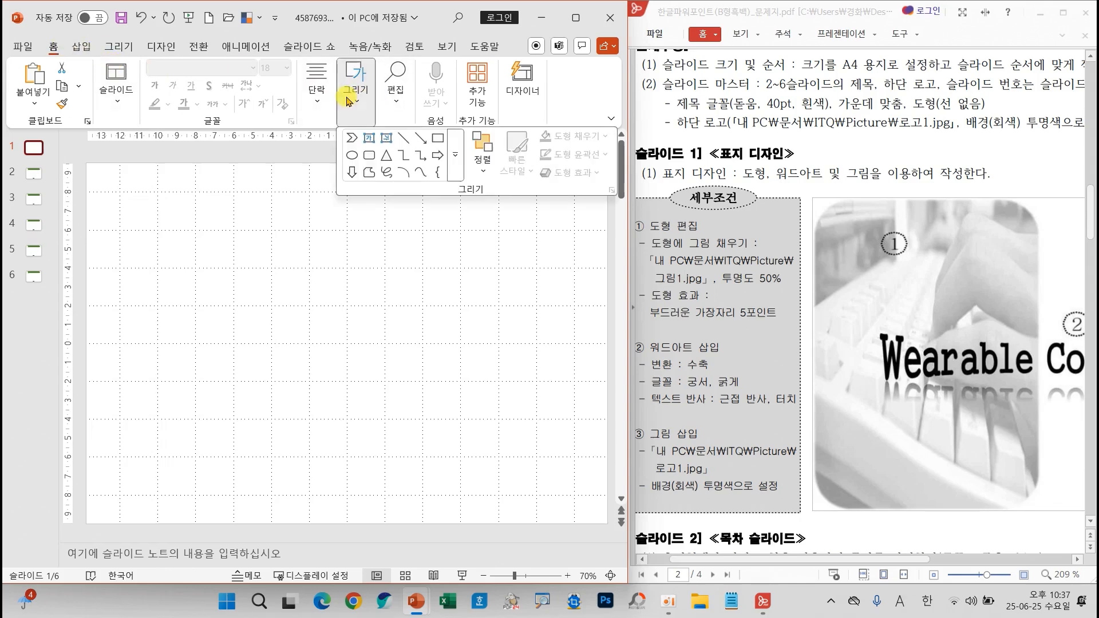
{"action": "left_click", "coordinate": [461, 150]}
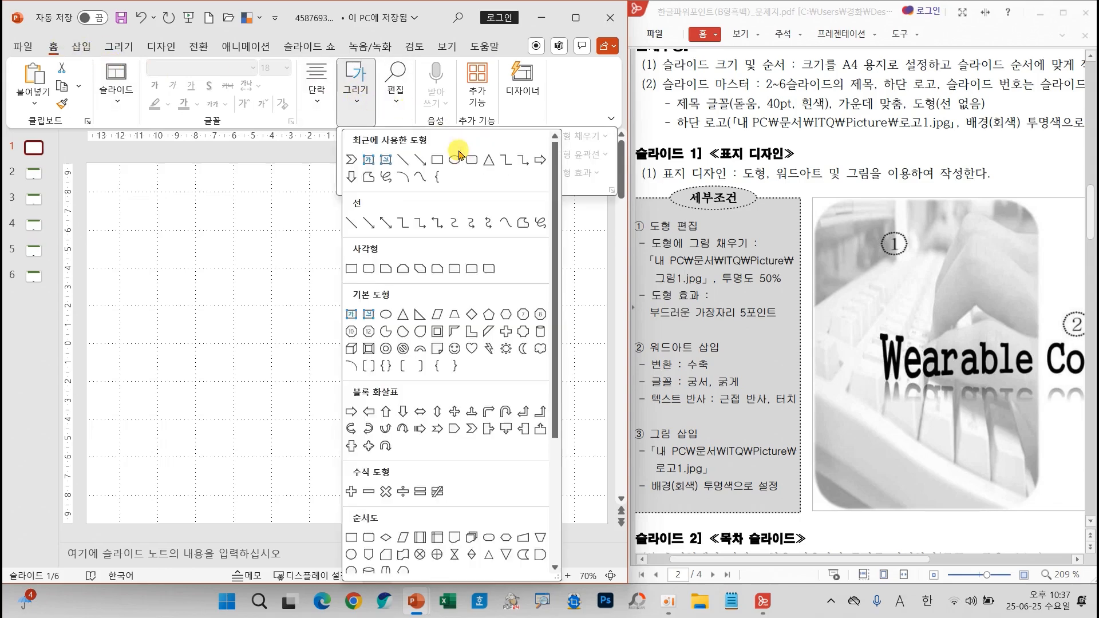
{"action": "left_click", "coordinate": [368, 265]}
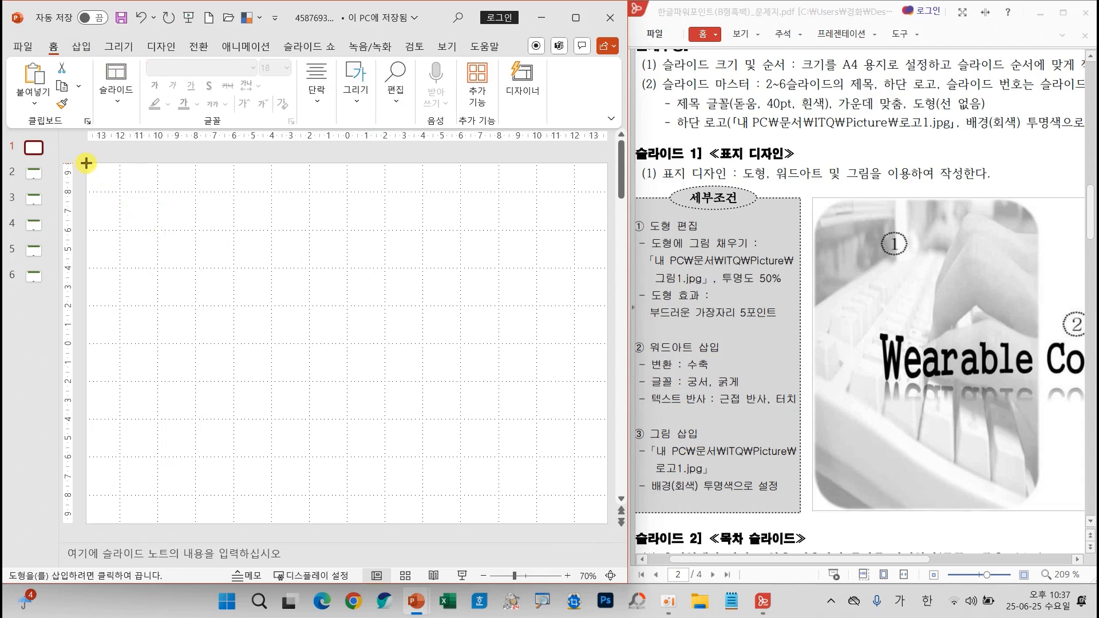
{"action": "left_click_drag", "start_coordinate": [86, 163], "coordinate": [351, 522]}
{"action": "left_click_drag", "start_coordinate": [730, 560], "coordinate": [775, 560]}
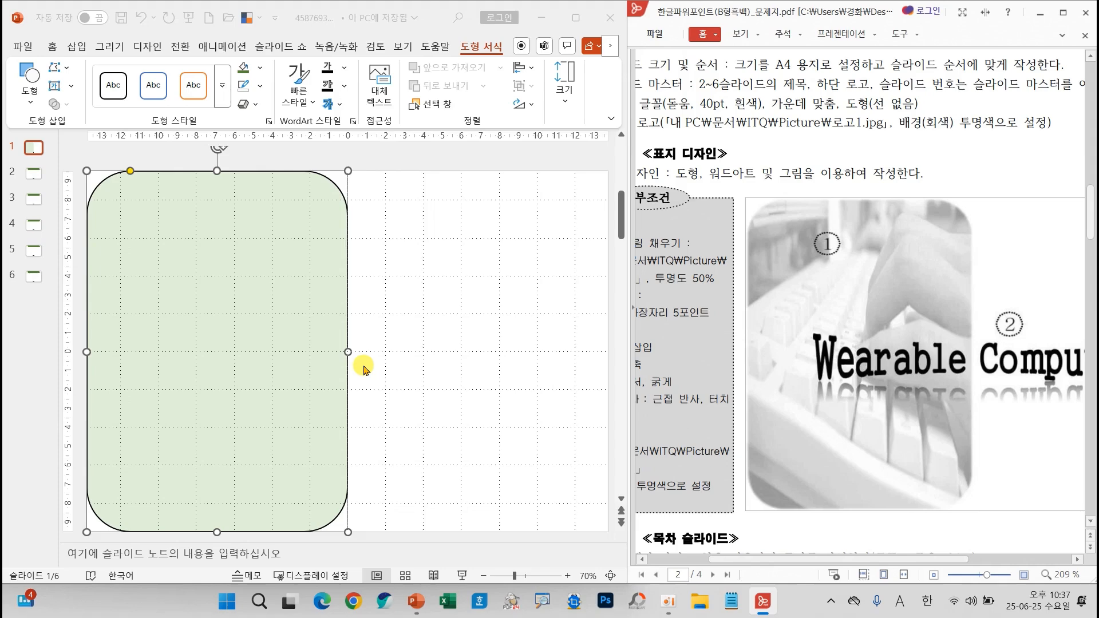
{"action": "key", "text": "alt+Tab"}
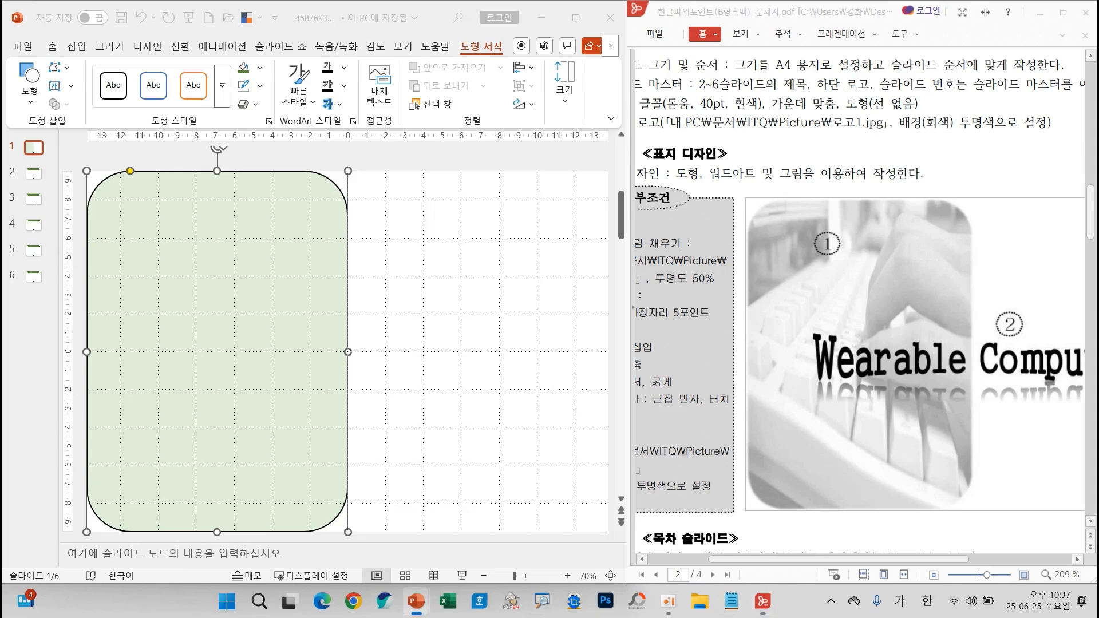
{"action": "left_click", "coordinate": [272, 316]}
Step: Fill the rounded rectangle with the picture 그림1.jpg from the ITQ Picture folder, as the exam's shape requirements specify
{"action": "left_click_drag", "start_coordinate": [755, 561], "coordinate": [711, 560]}
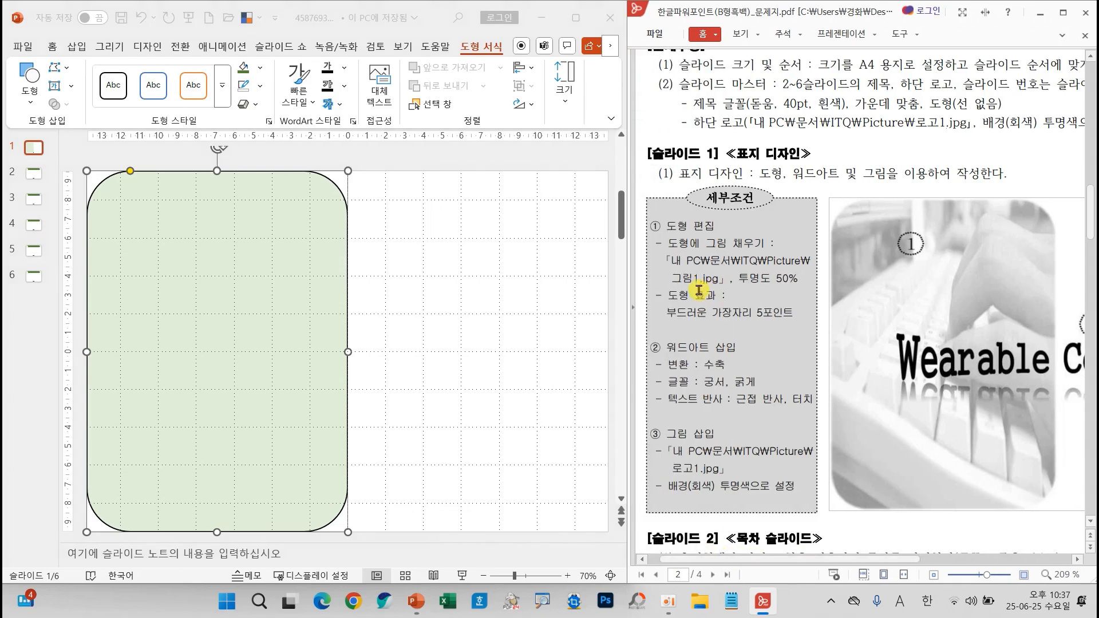
{"action": "mouse_move", "coordinate": [699, 286]}
{"action": "left_mouse_down"}
{"action": "mouse_move", "coordinate": [667, 284]}
{"action": "mouse_move", "coordinate": [713, 268]}
{"action": "mouse_move", "coordinate": [698, 299]}
{"action": "left_mouse_up"}
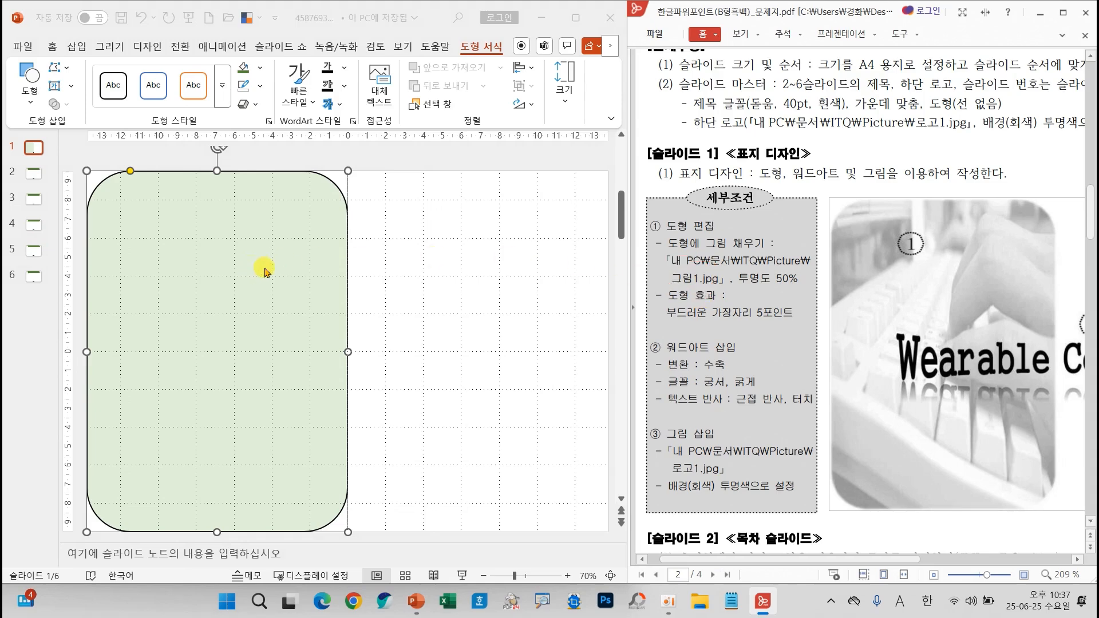
{"action": "left_click", "coordinate": [259, 68]}
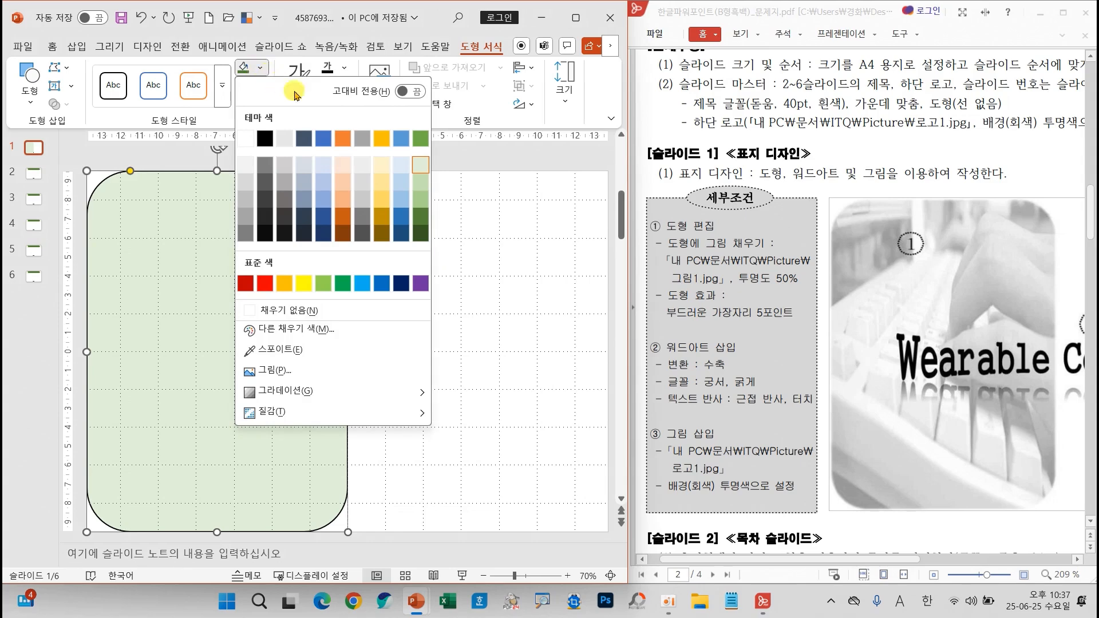
{"action": "left_click", "coordinate": [269, 372]}
{"action": "left_click", "coordinate": [170, 241]}
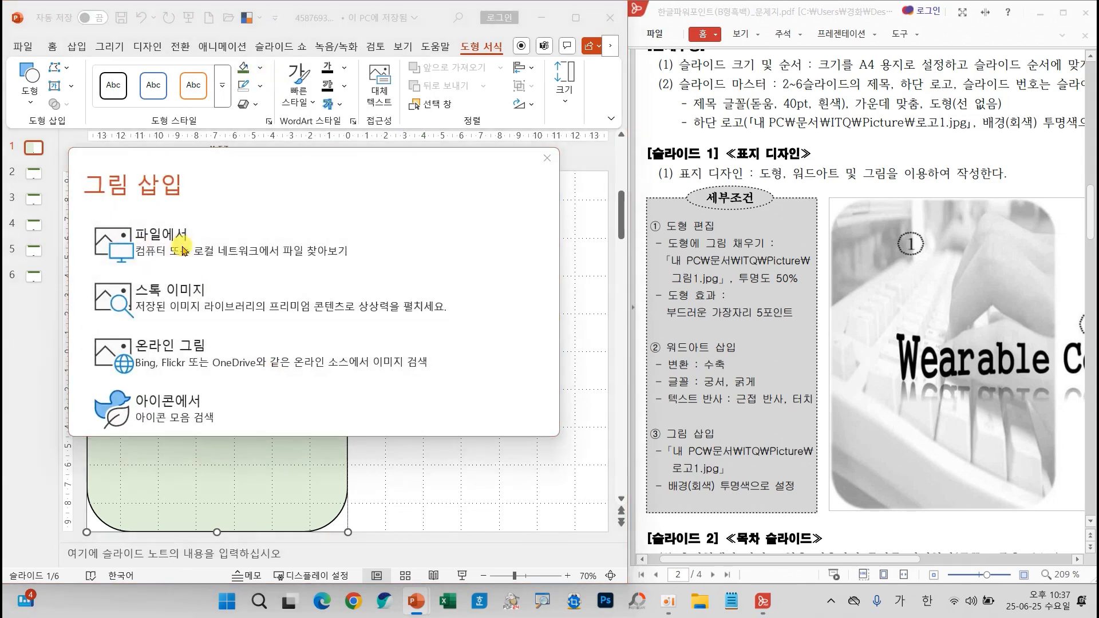
{"action": "left_click", "coordinate": [175, 139]}
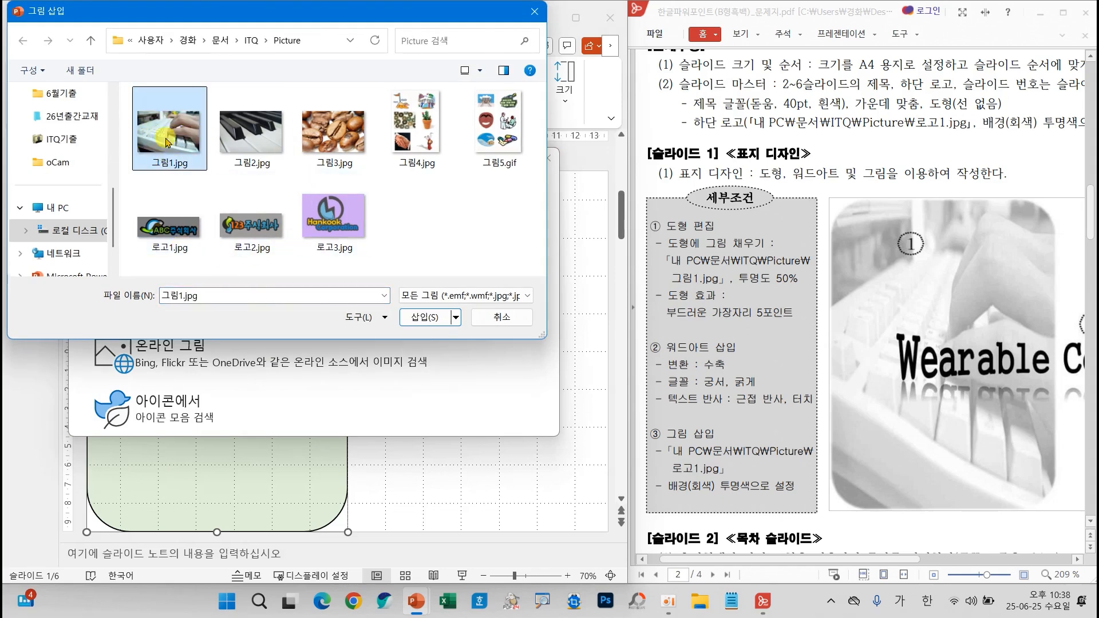
{"action": "left_click", "coordinate": [450, 309]}
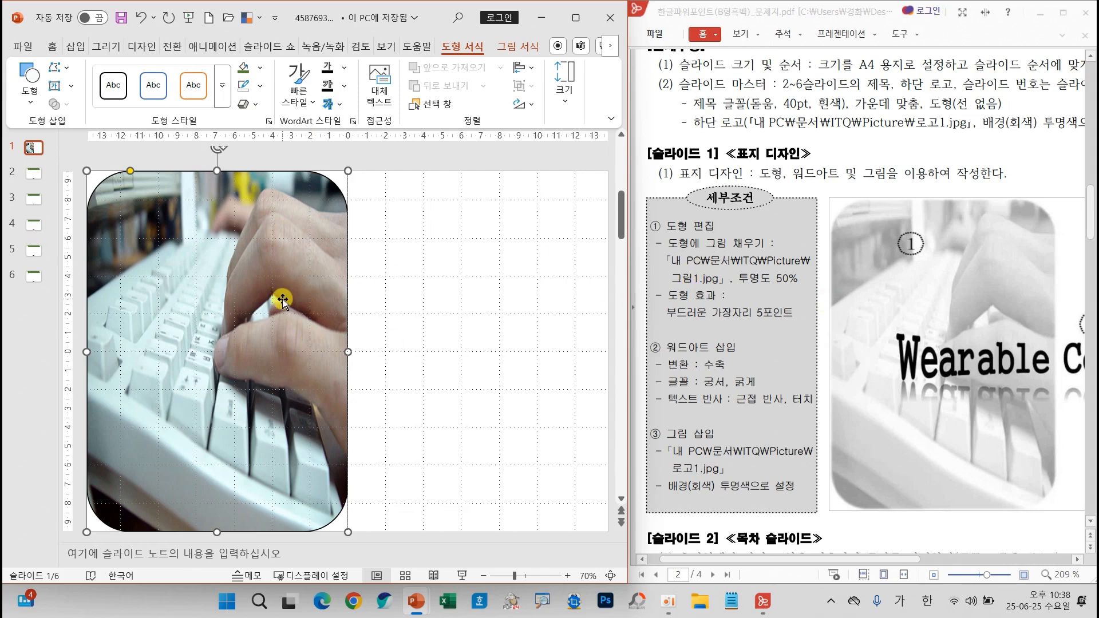
Step: Set the transparency of the rounded rectangle's picture fill to 50%
{"action": "right_click", "coordinate": [195, 305]}
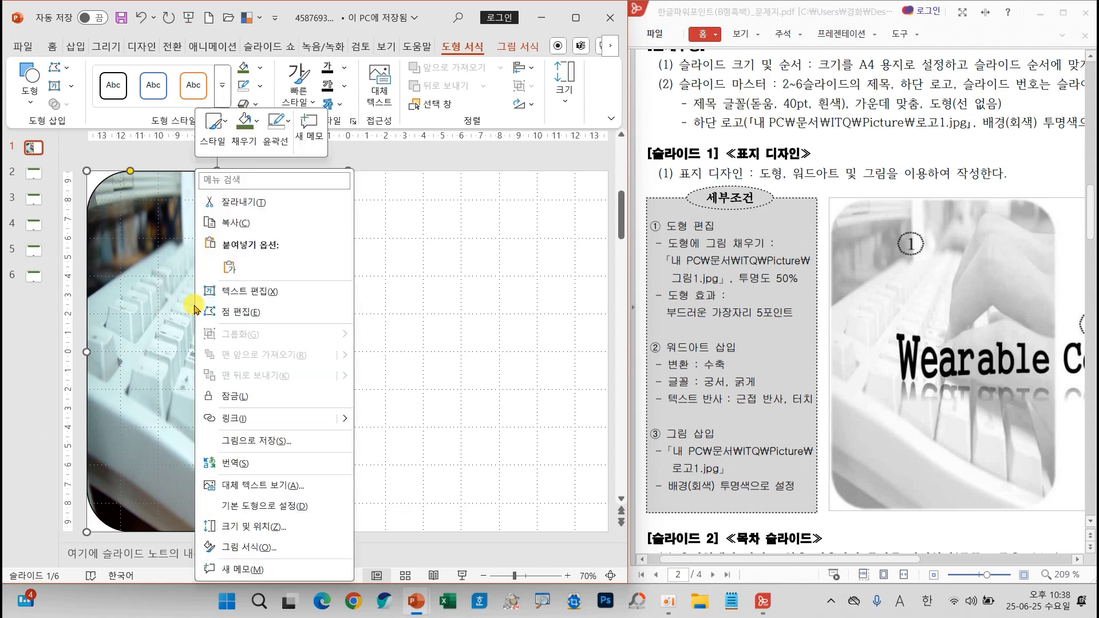
{"action": "left_click", "coordinate": [237, 548]}
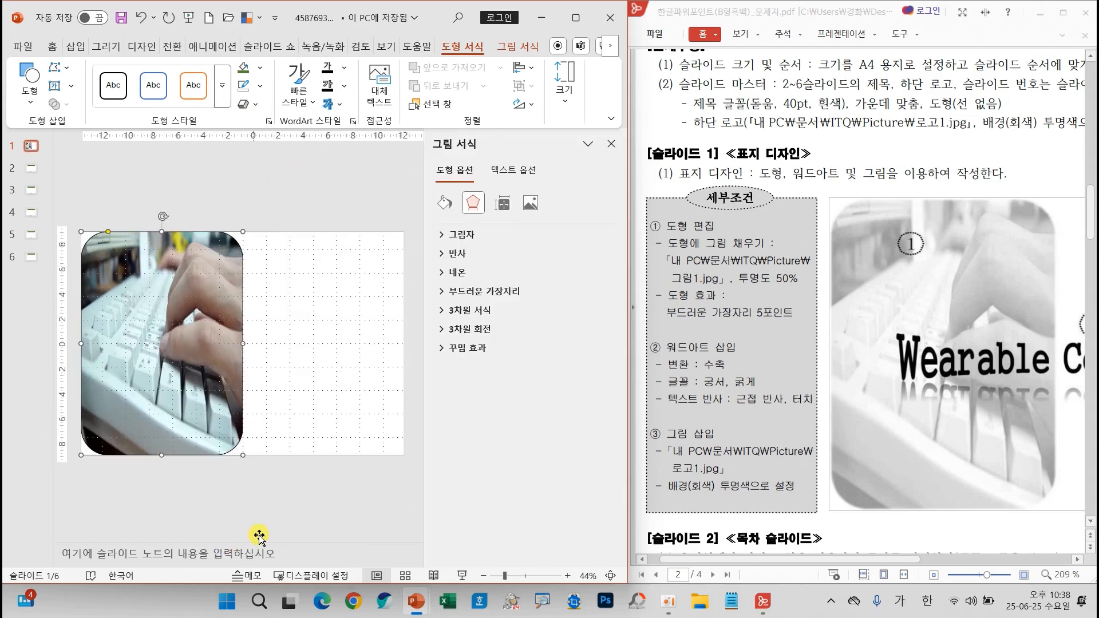
{"action": "left_click", "coordinate": [446, 205]}
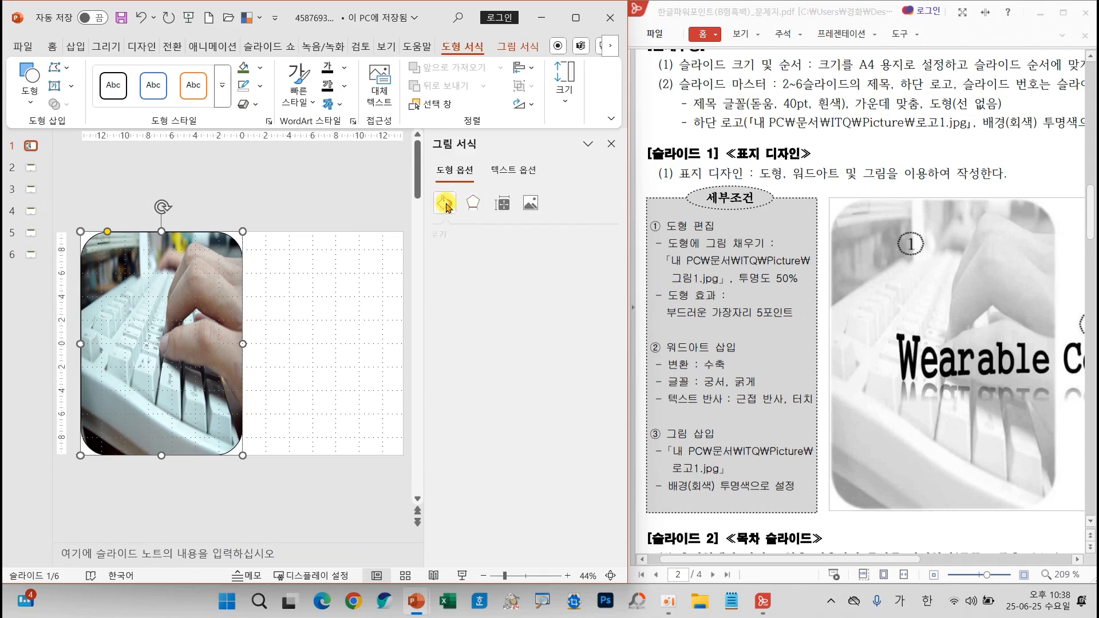
{"action": "left_click", "coordinate": [447, 235]}
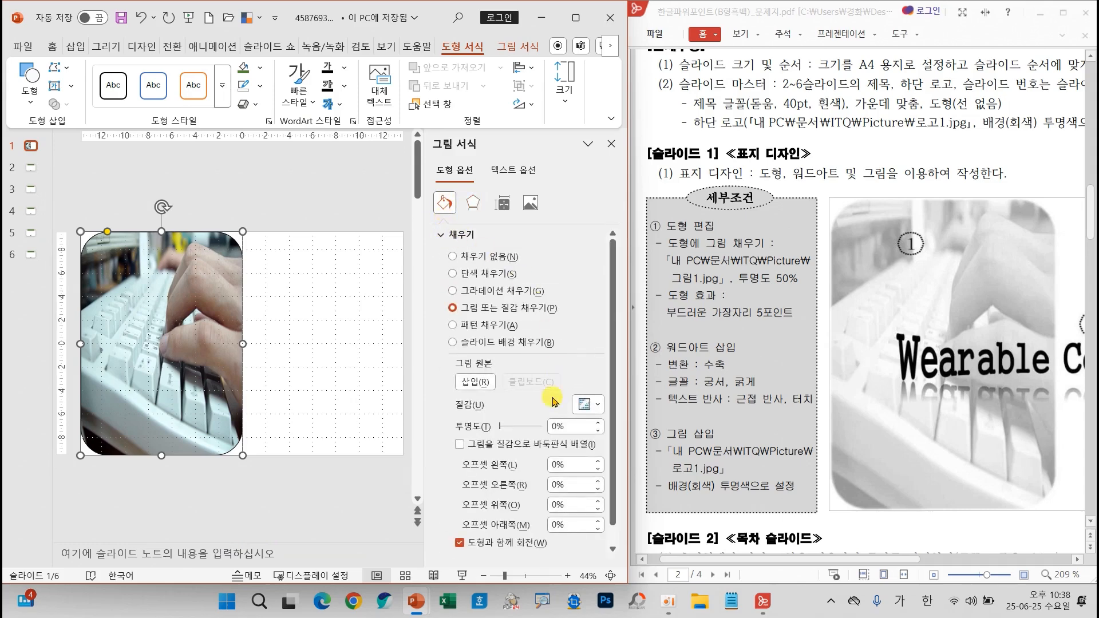
{"action": "left_click", "coordinate": [555, 426]}
{"action": "type", "text": "5"}
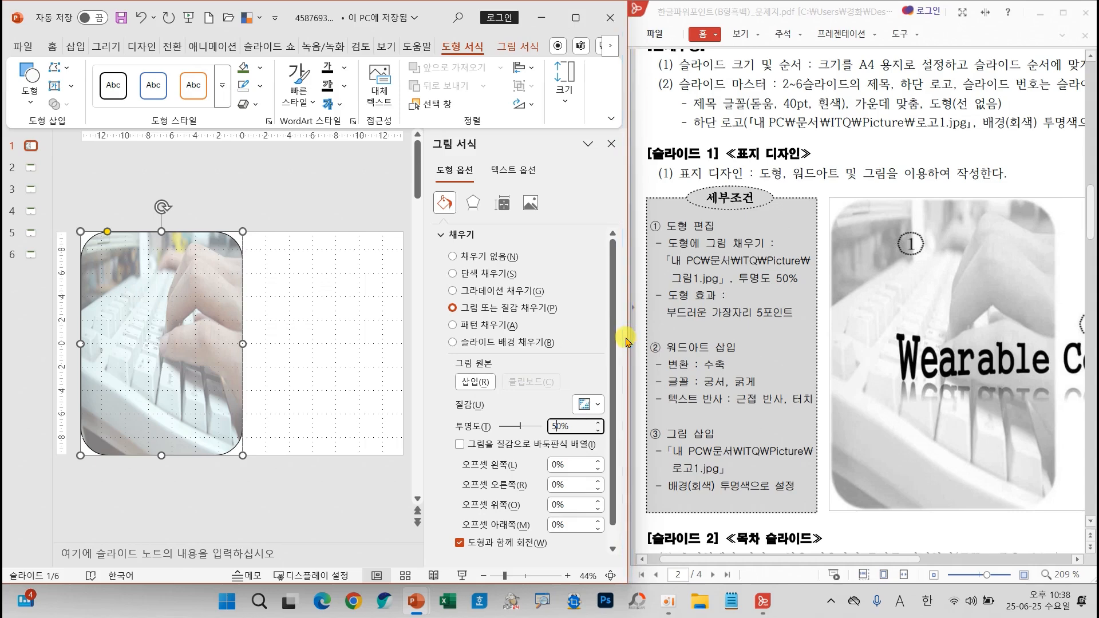
Step: Apply the 5 point soft edges preset to the picture-filled rectangle and close the picture formatting pane
{"action": "left_click_drag", "start_coordinate": [661, 301], "coordinate": [809, 325]}
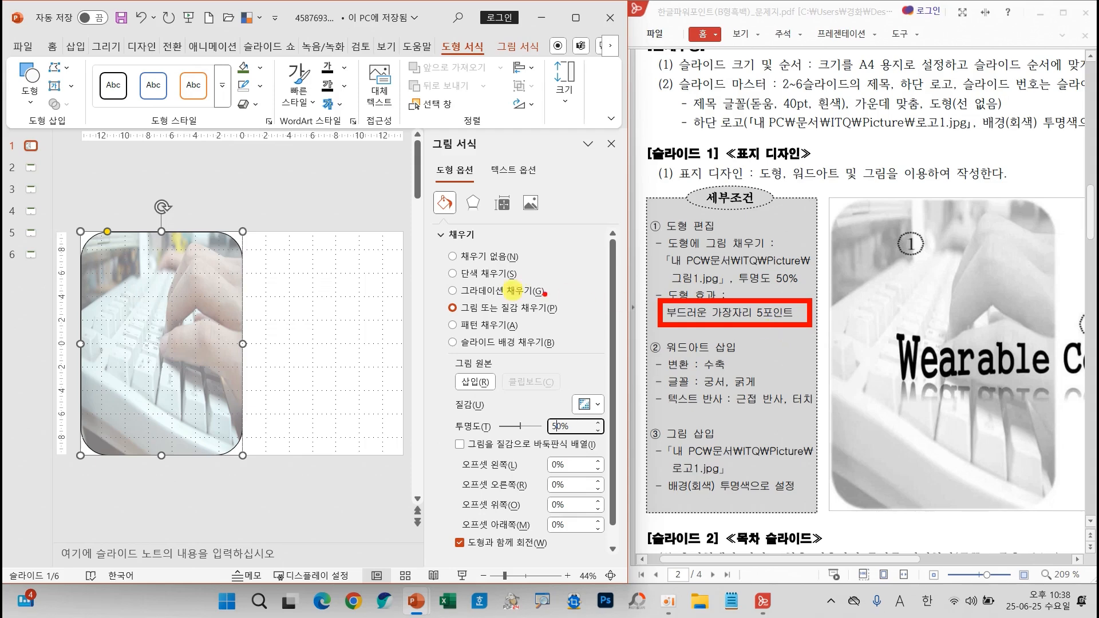
{"action": "mouse_move", "coordinate": [465, 175]}
{"action": "left_mouse_down"}
{"action": "mouse_move", "coordinate": [479, 214]}
{"action": "mouse_move", "coordinate": [502, 148]}
{"action": "left_mouse_up"}
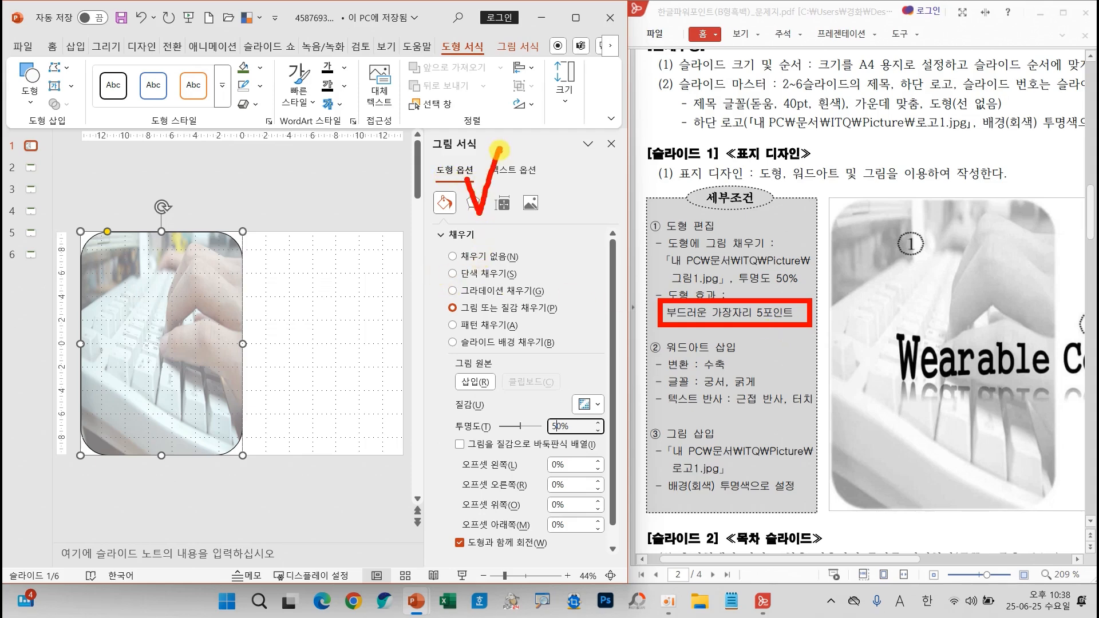
{"action": "key", "text": "Escape"}
{"action": "left_click", "coordinate": [471, 204]}
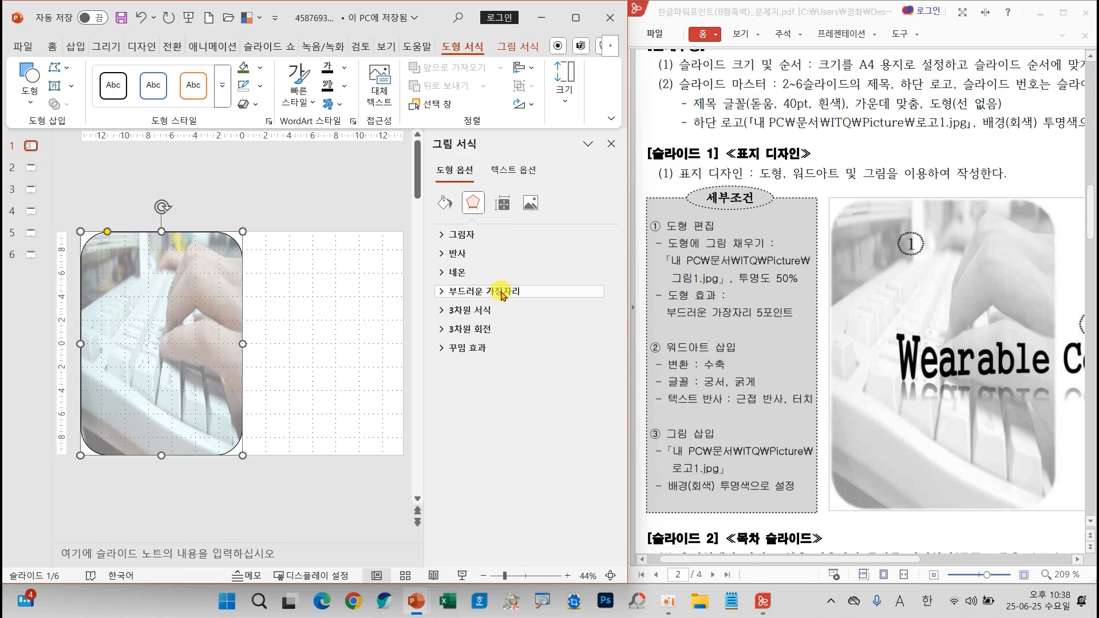
{"action": "left_click", "coordinate": [501, 292]}
{"action": "left_click", "coordinate": [589, 311]}
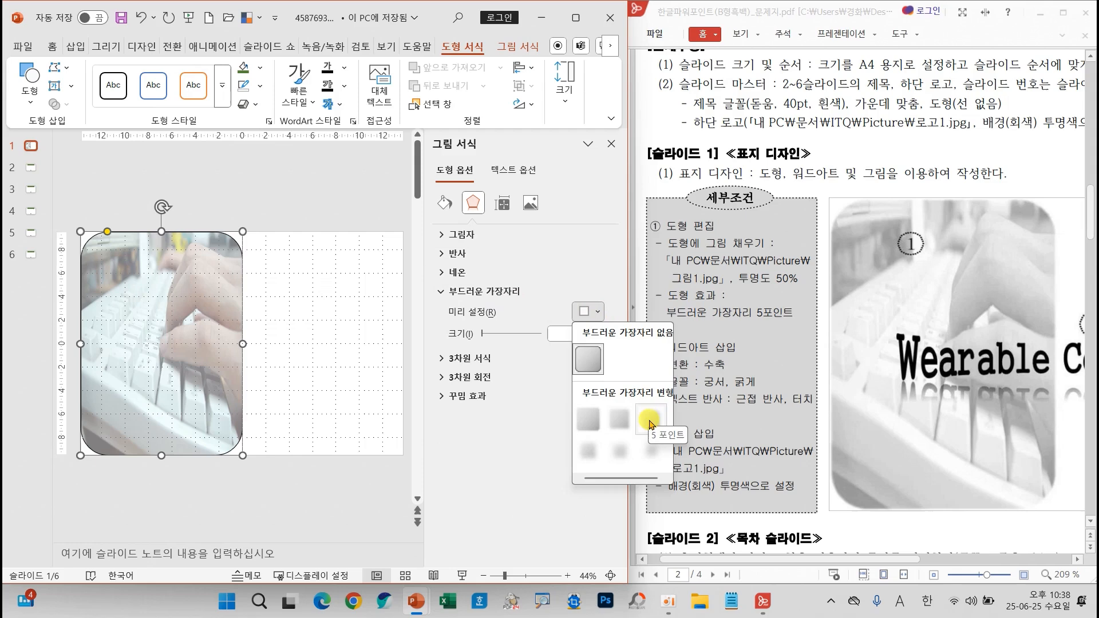
{"action": "left_click", "coordinate": [651, 418]}
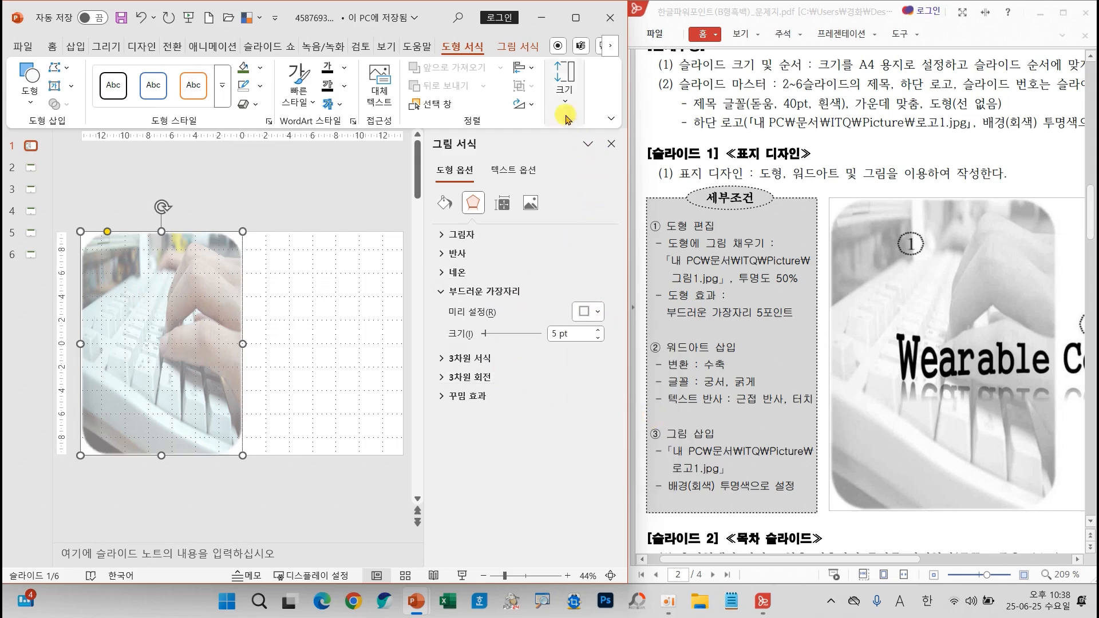
{"action": "mouse_move", "coordinate": [493, 58]}
{"action": "left_mouse_down"}
{"action": "mouse_move", "coordinate": [433, 71]}
{"action": "mouse_move", "coordinate": [442, 26]}
{"action": "mouse_move", "coordinate": [491, 35]}
{"action": "mouse_move", "coordinate": [490, 72]}
{"action": "left_mouse_up"}
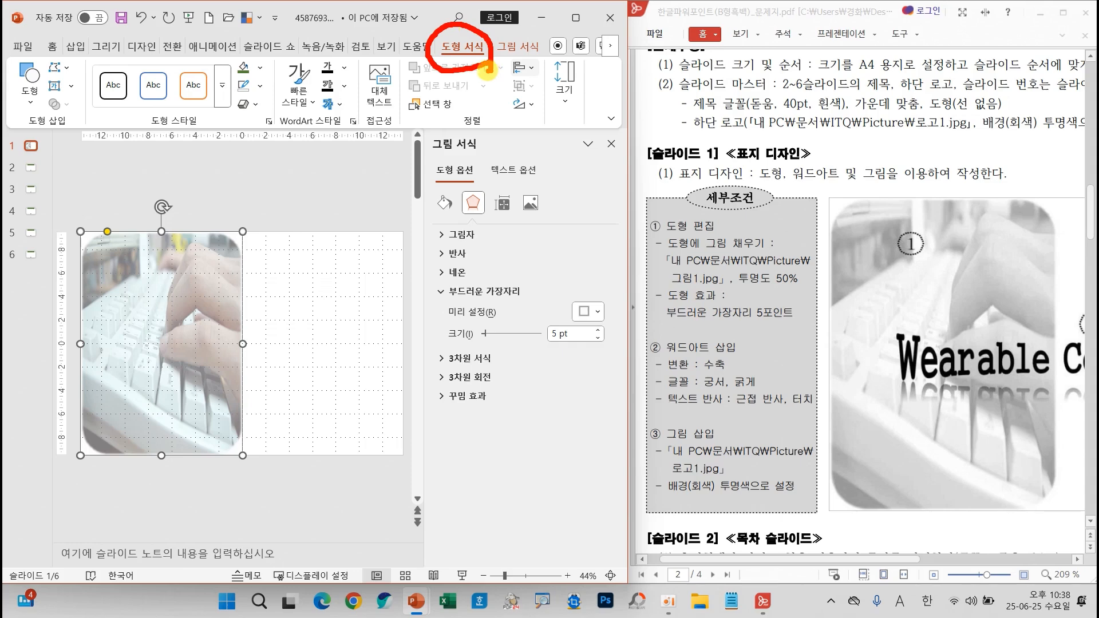
{"action": "left_click", "coordinate": [611, 145]}
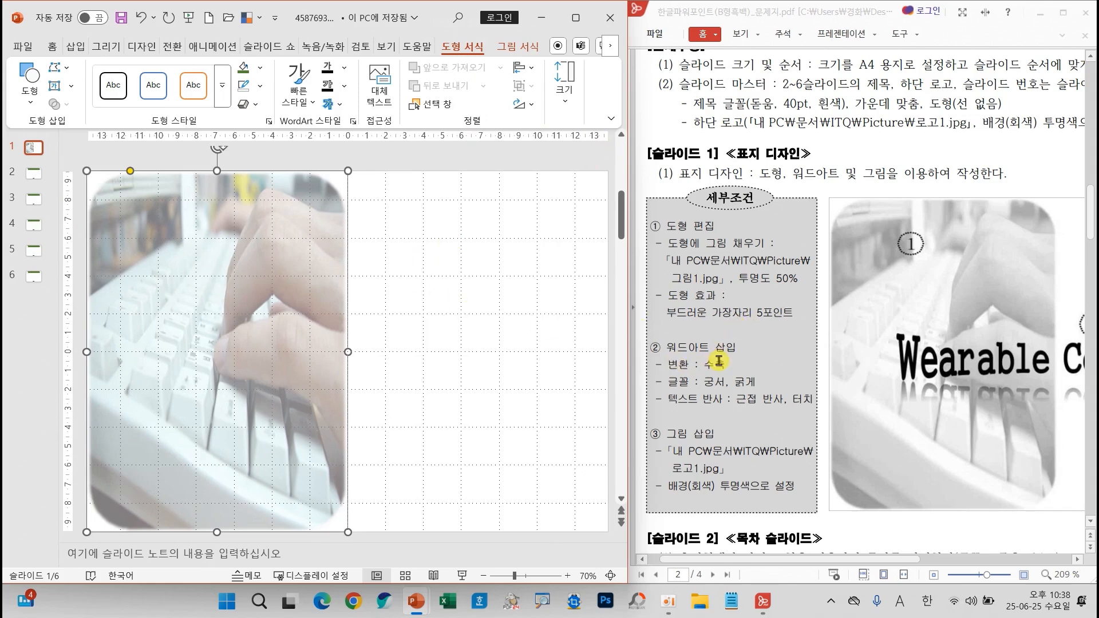
Step: Bring the sample cover's WordArt title into view in the exam PDF and insert an orange preset-style WordArt on slide 1
{"action": "left_click_drag", "start_coordinate": [864, 560], "coordinate": [971, 564]}
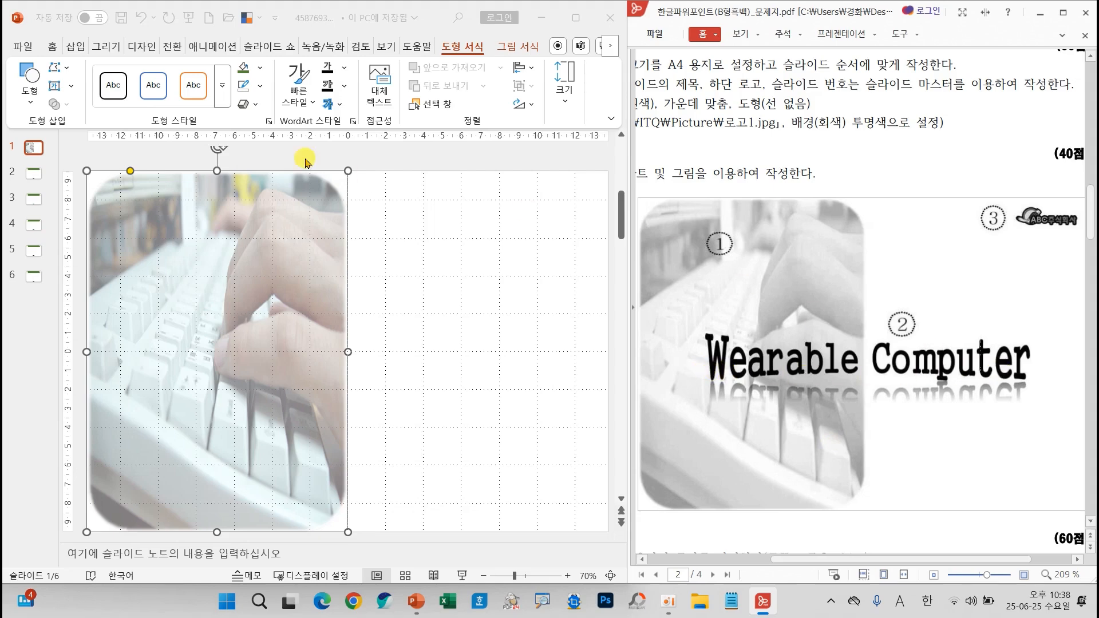
{"action": "left_click", "coordinate": [75, 46]}
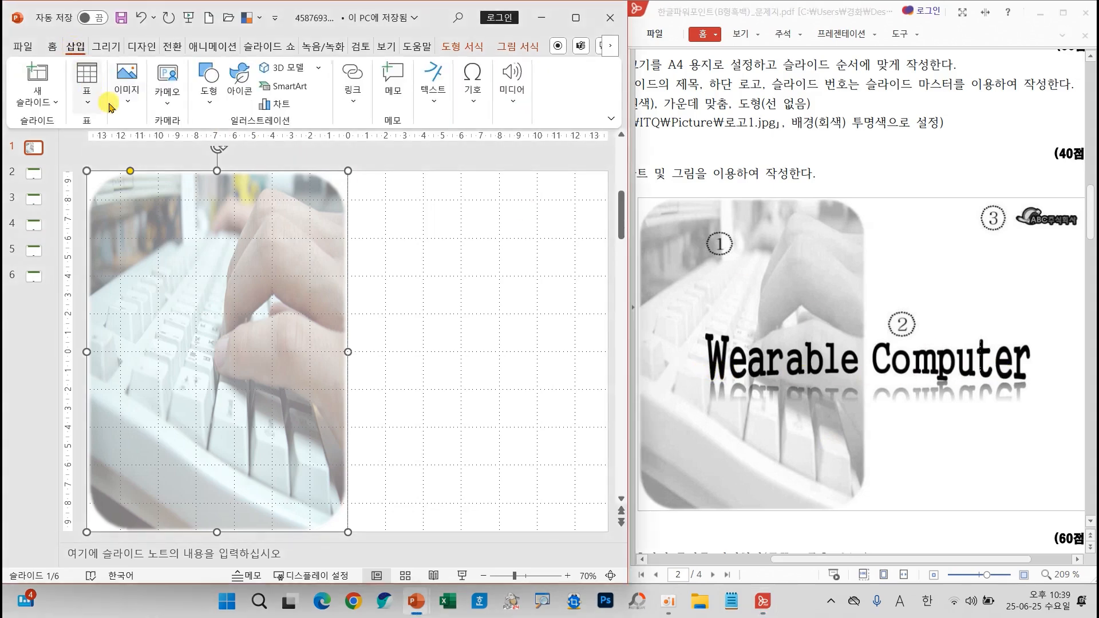
{"action": "left_click", "coordinate": [431, 100]}
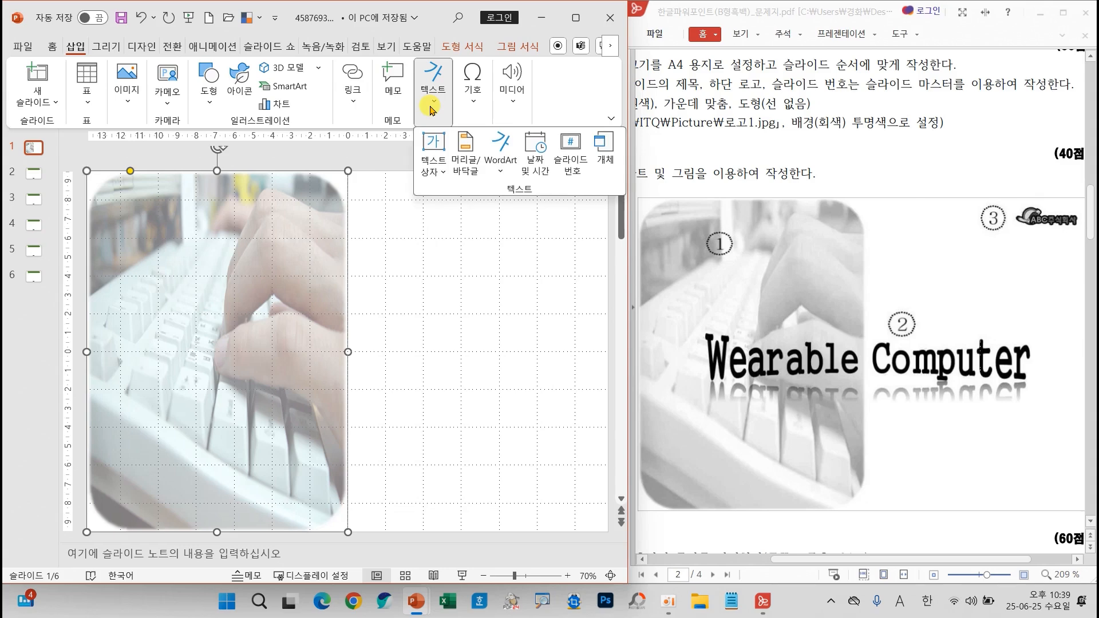
{"action": "left_click", "coordinate": [504, 154]}
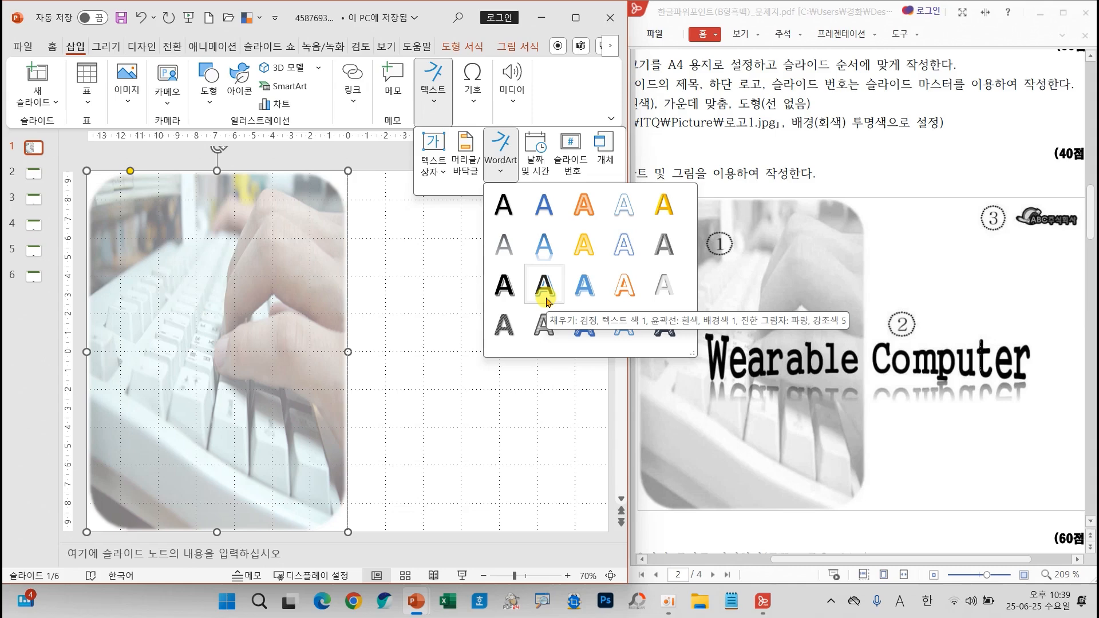
{"action": "left_click", "coordinate": [583, 207]}
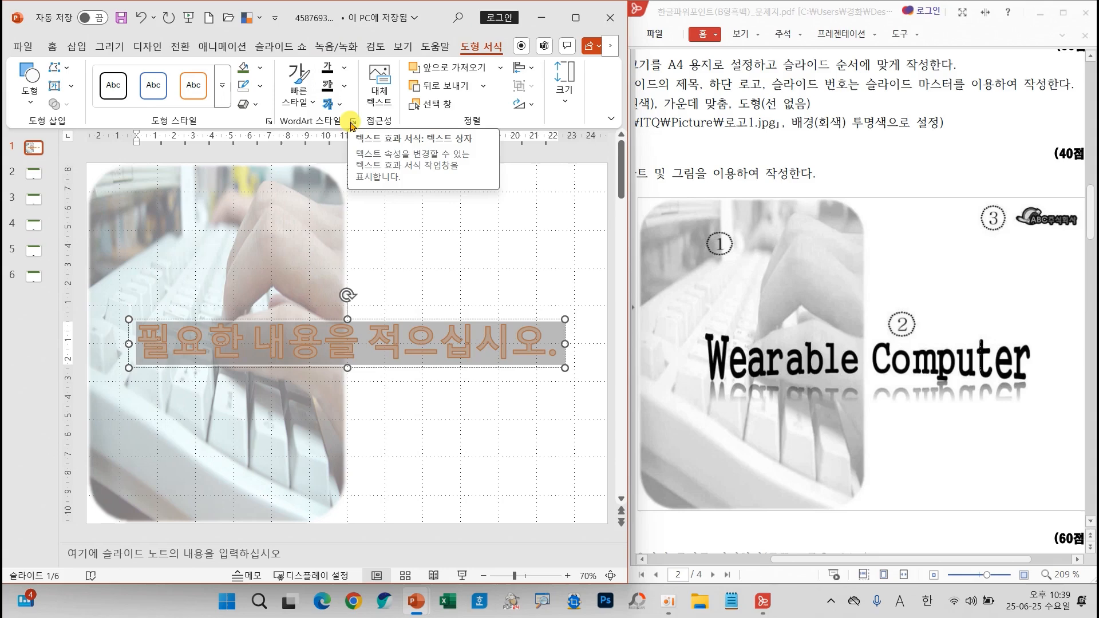
Step: Clear the WordArt formatting from the new title placeholder text on slide 1
{"action": "left_click", "coordinate": [306, 99]}
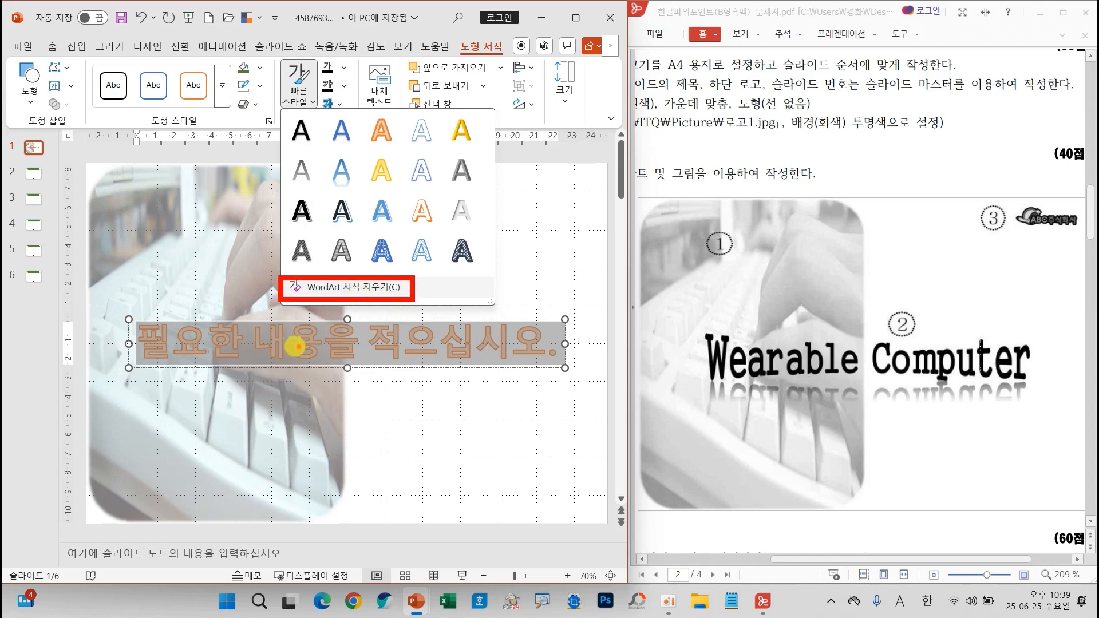
{"action": "mouse_move", "coordinate": [557, 292]}
{"action": "left_mouse_down"}
{"action": "mouse_move", "coordinate": [496, 343]}
{"action": "mouse_move", "coordinate": [557, 346]}
{"action": "left_mouse_up"}
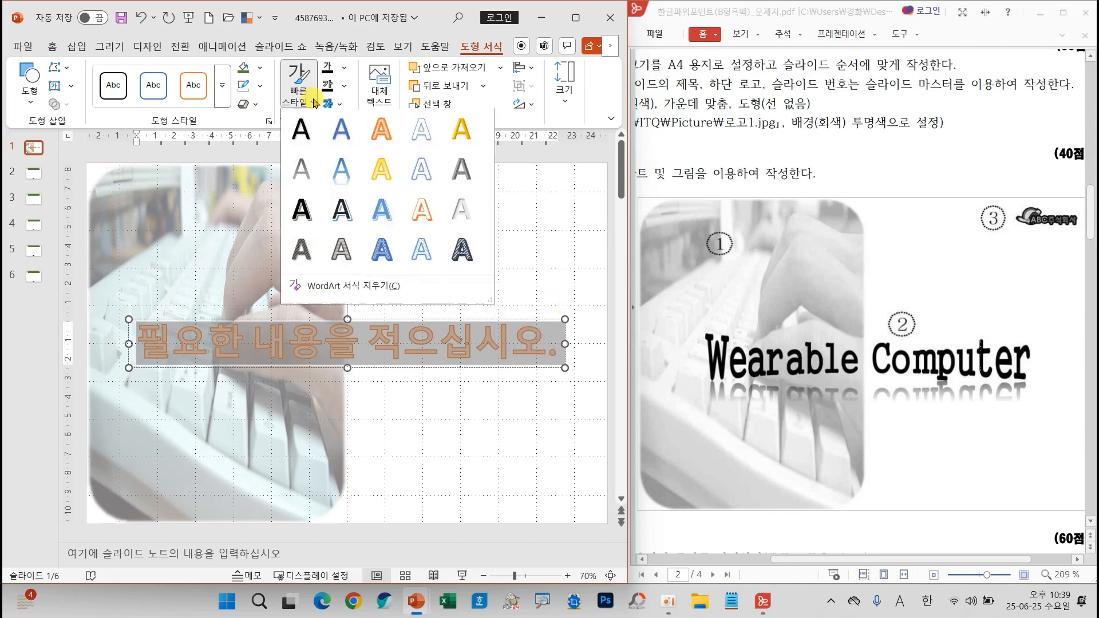
{"action": "left_click", "coordinate": [342, 286]}
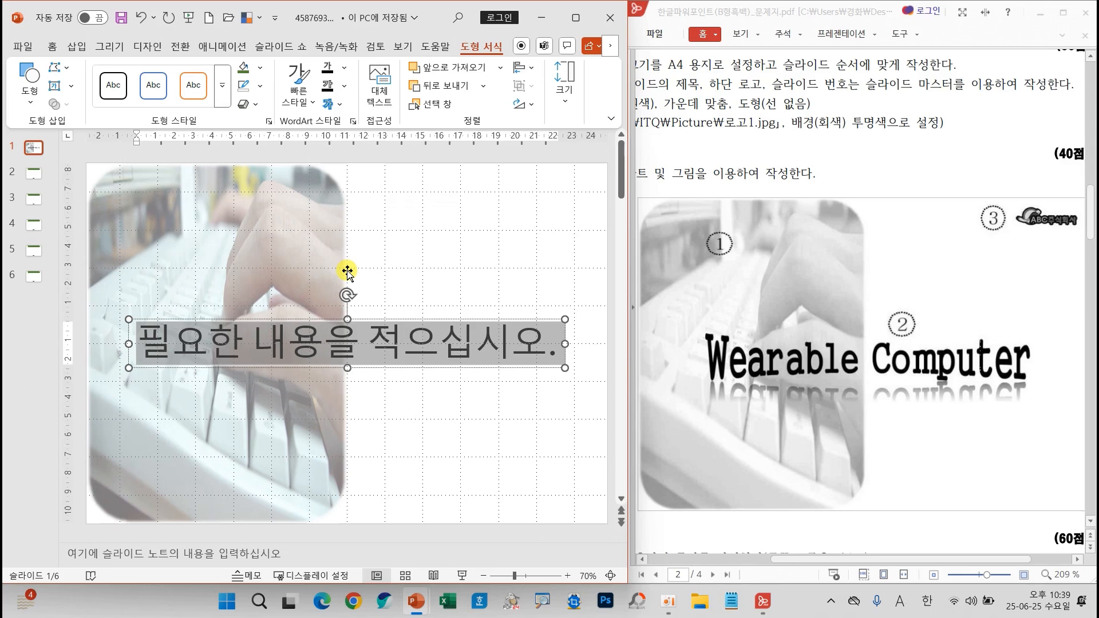
Step: Replace the WordArt placeholder text on slide 1 with "Wearable Computer"
{"action": "type", "text": "We"}
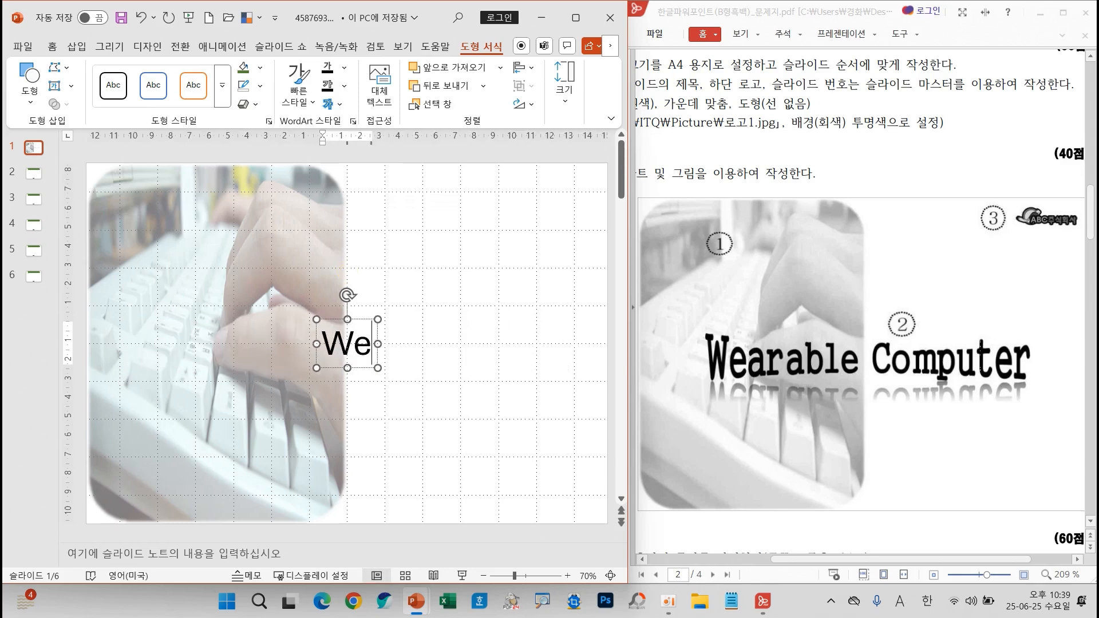
{"action": "type", "text": "arble"}
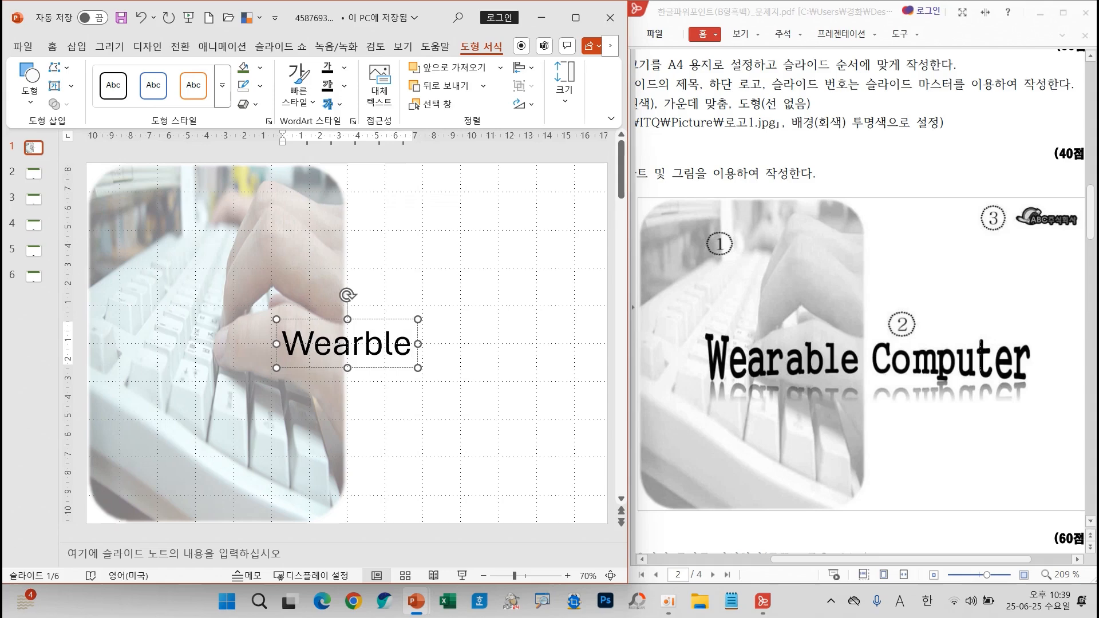
{"action": "left_click", "coordinate": [364, 344]}
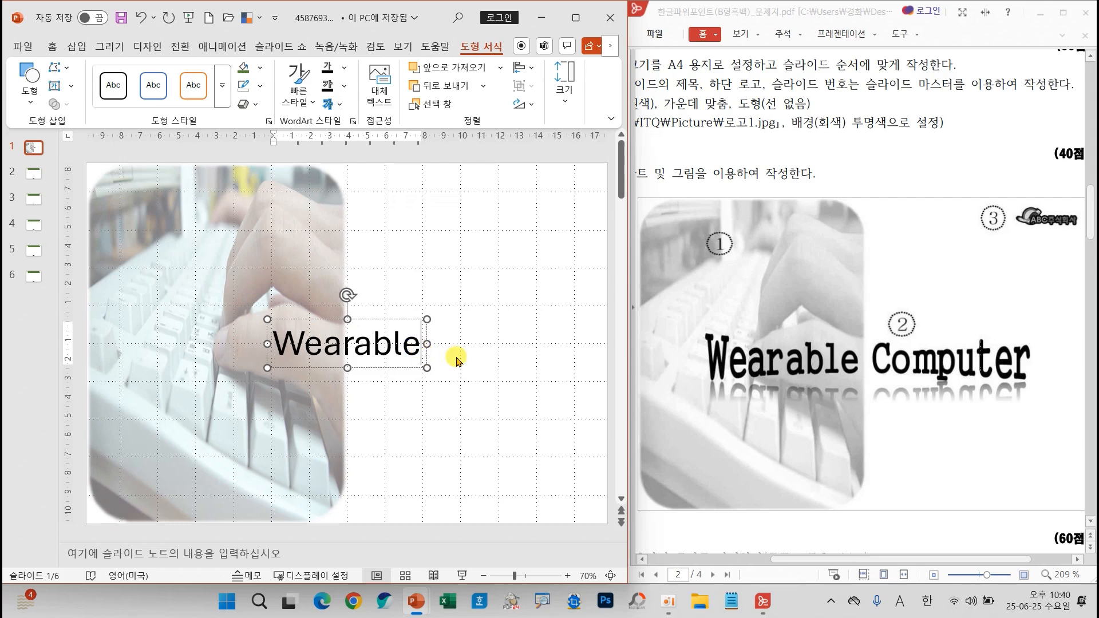
{"action": "type", "text": "able C"}
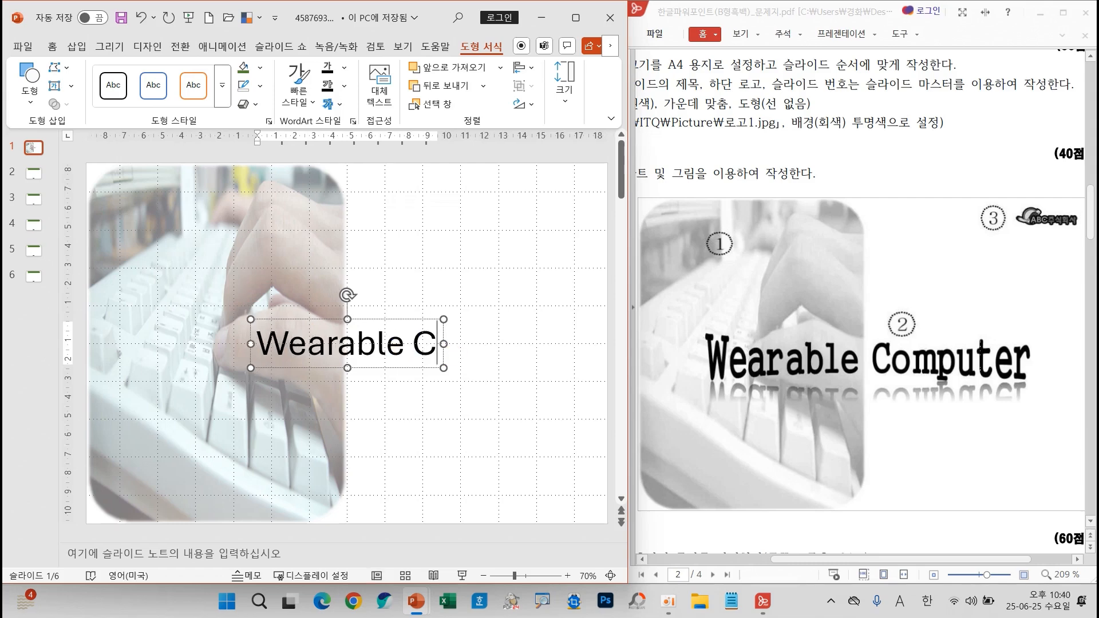
{"action": "type", "text": "omputer"}
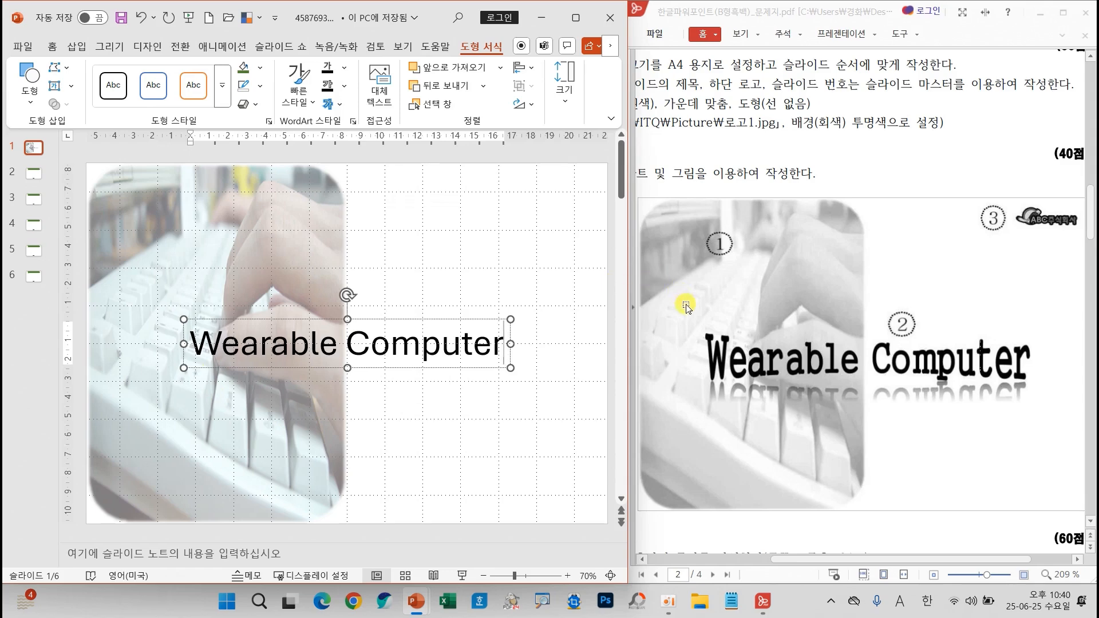
Step: Bring the WordArt conditions into view in the exam PDF and apply the 수축 transform to the "Wearable Computer" title
{"action": "left_click_drag", "start_coordinate": [834, 559], "coordinate": [731, 557]}
{"action": "scroll", "coordinate": [714, 400], "scroll_direction": "down", "scroll_amount": 4}
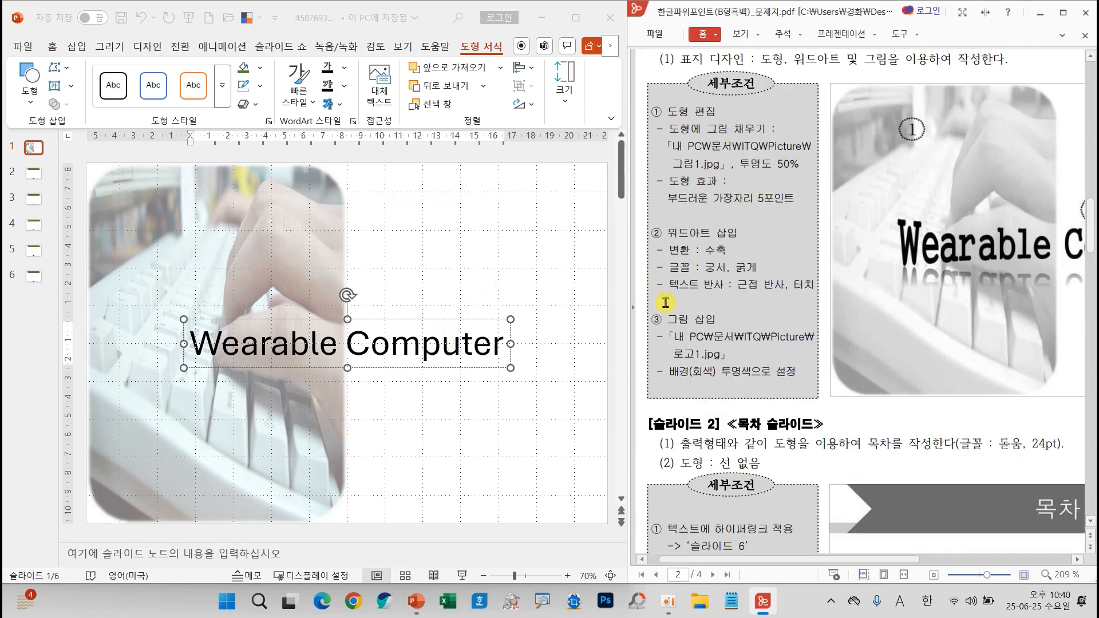
{"action": "left_click", "coordinate": [473, 320]}
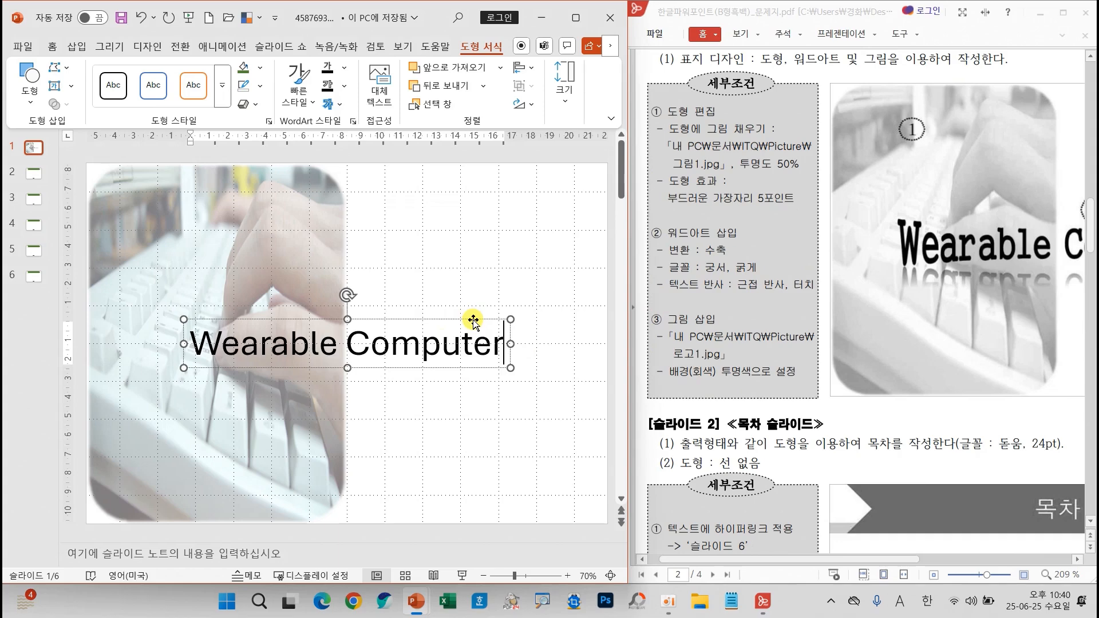
{"action": "left_click", "coordinate": [503, 342]}
{"action": "left_click", "coordinate": [415, 320]}
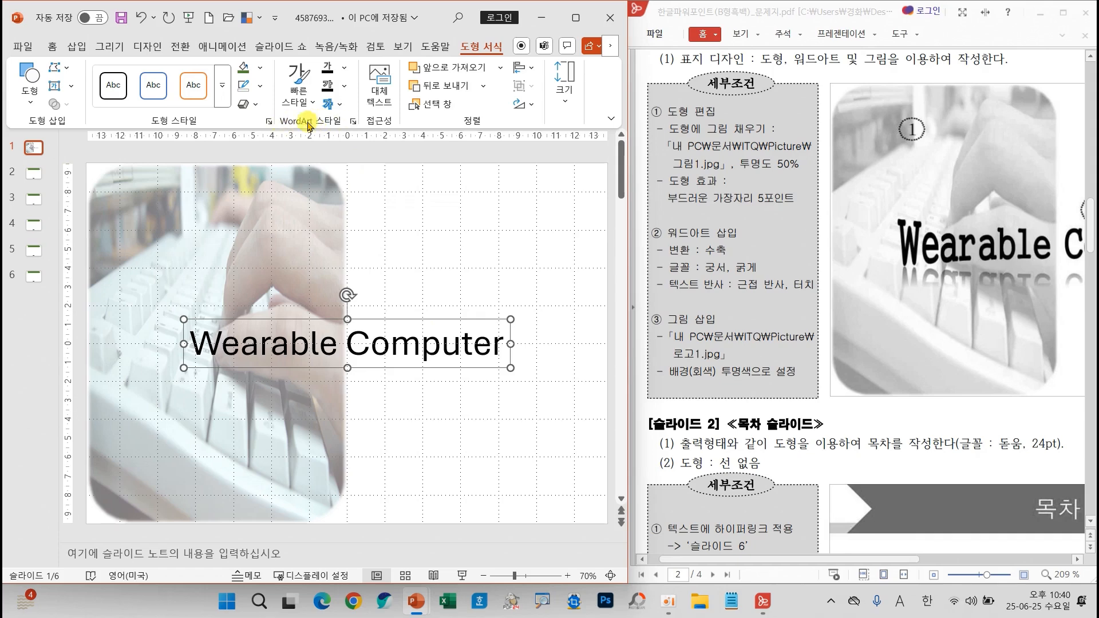
{"action": "left_click", "coordinate": [334, 104]}
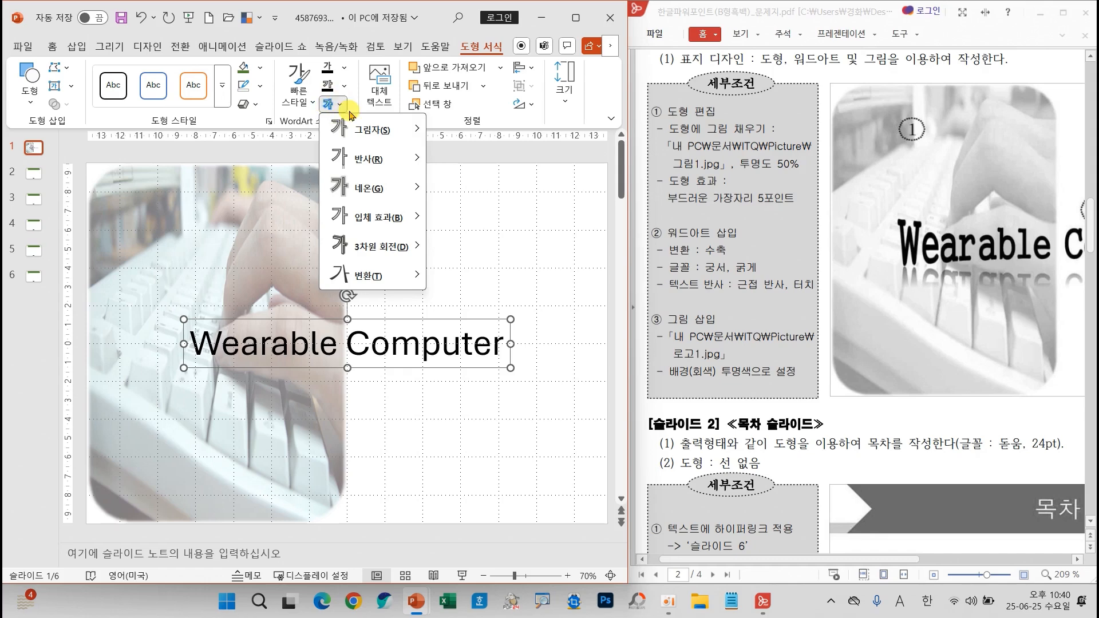
{"action": "mouse_move", "coordinate": [395, 282]}
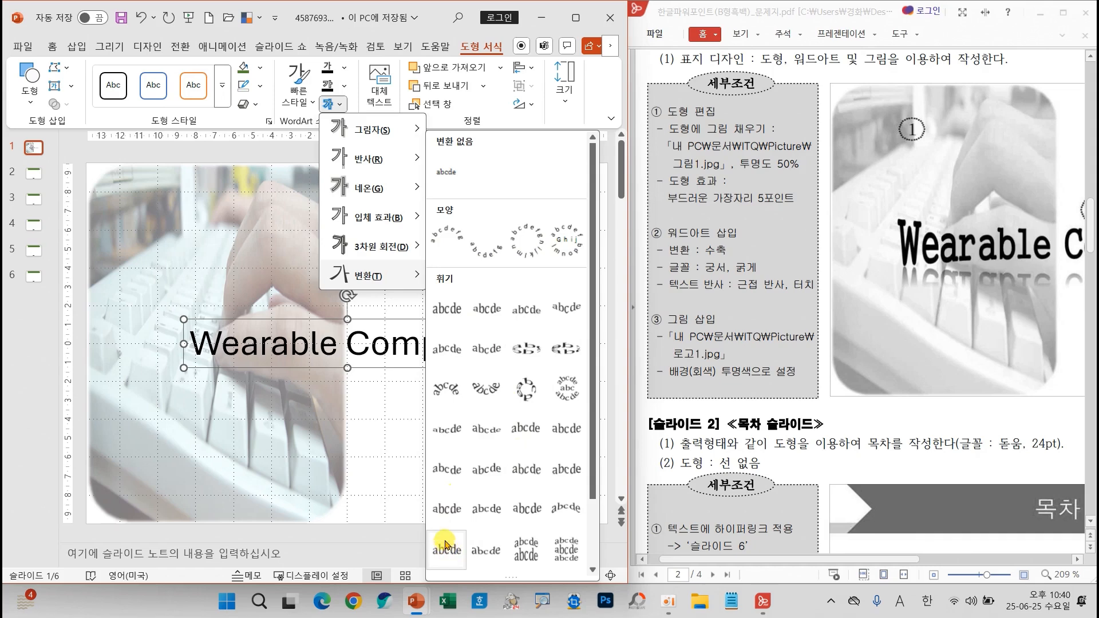
{"action": "scroll", "coordinate": [593, 464], "scroll_direction": "down", "scroll_amount": 2}
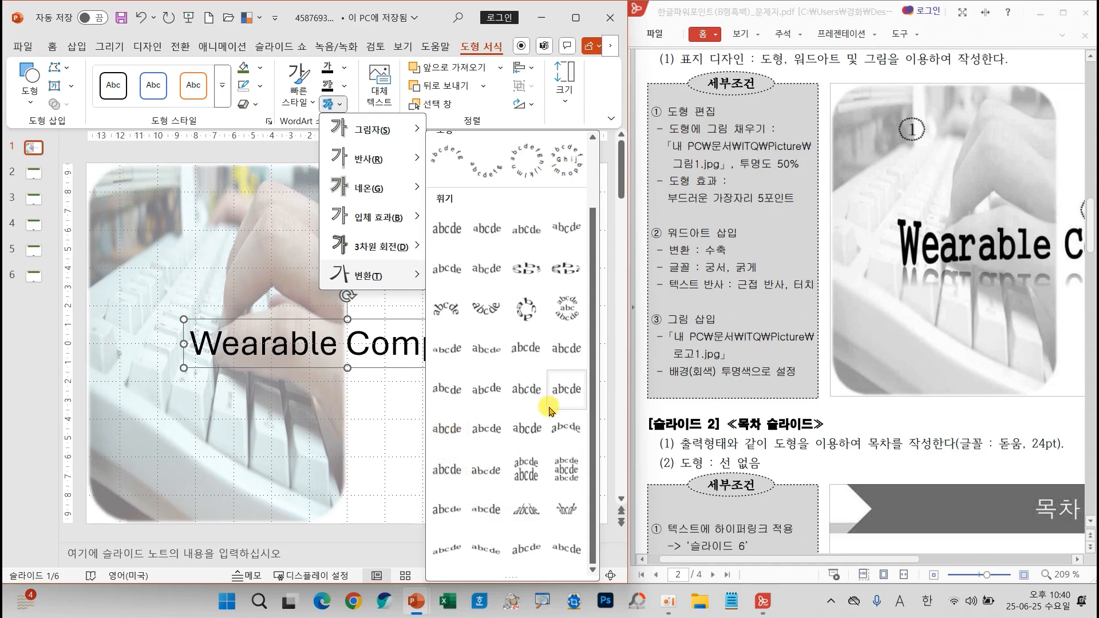
{"action": "left_click", "coordinate": [482, 429]}
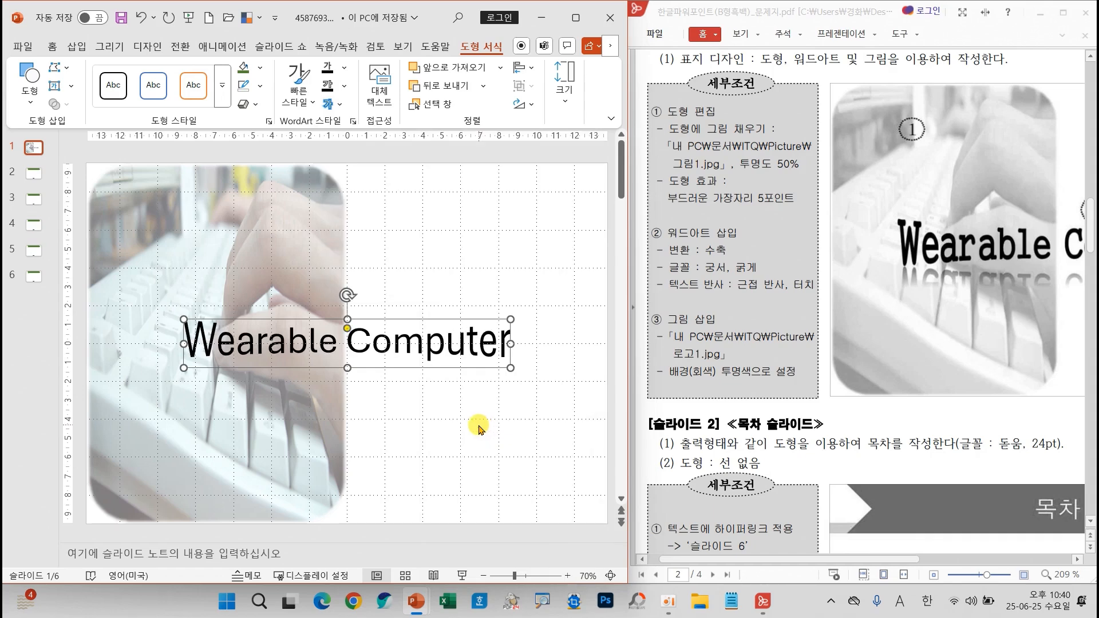
Step: Apply the 근접 반사, 터치 text reflection to the WordArt title
{"action": "left_click", "coordinate": [341, 106]}
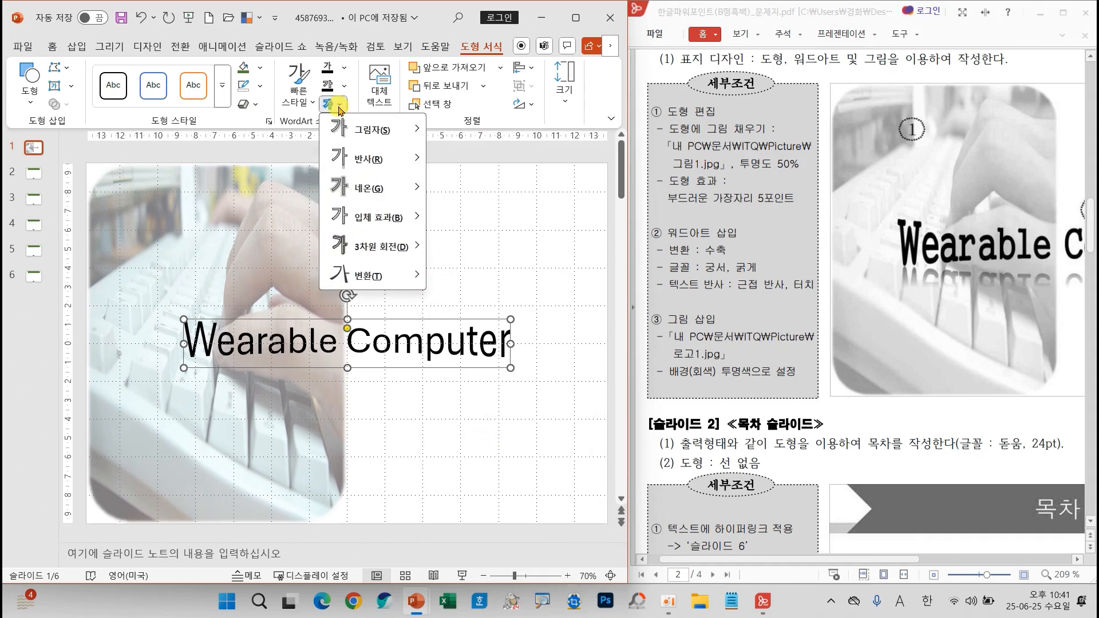
{"action": "mouse_move", "coordinate": [362, 172]}
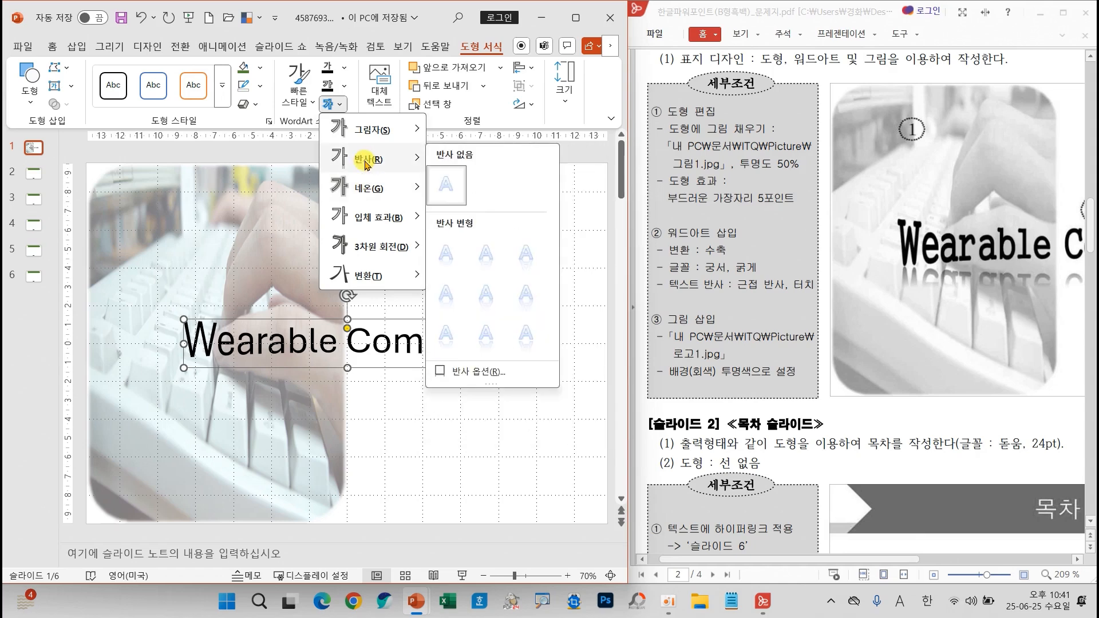
{"action": "left_click", "coordinate": [446, 255]}
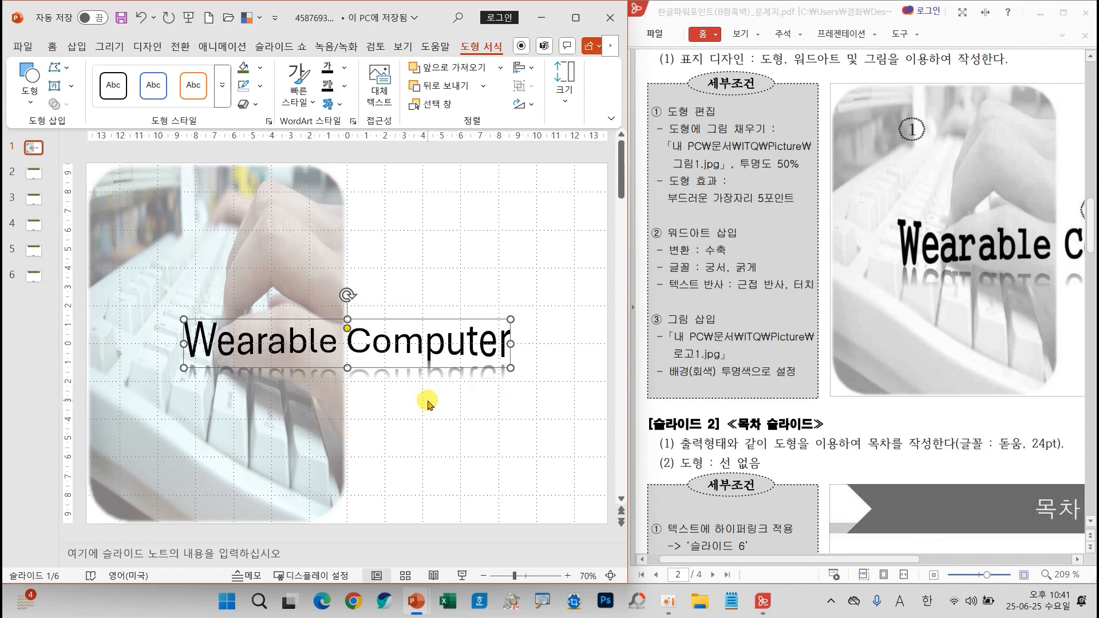
Step: Apply the 굴림 font and the 돋움 font in turn to the WordArt title to put them among the recently used fonts
{"action": "left_click", "coordinate": [53, 47]}
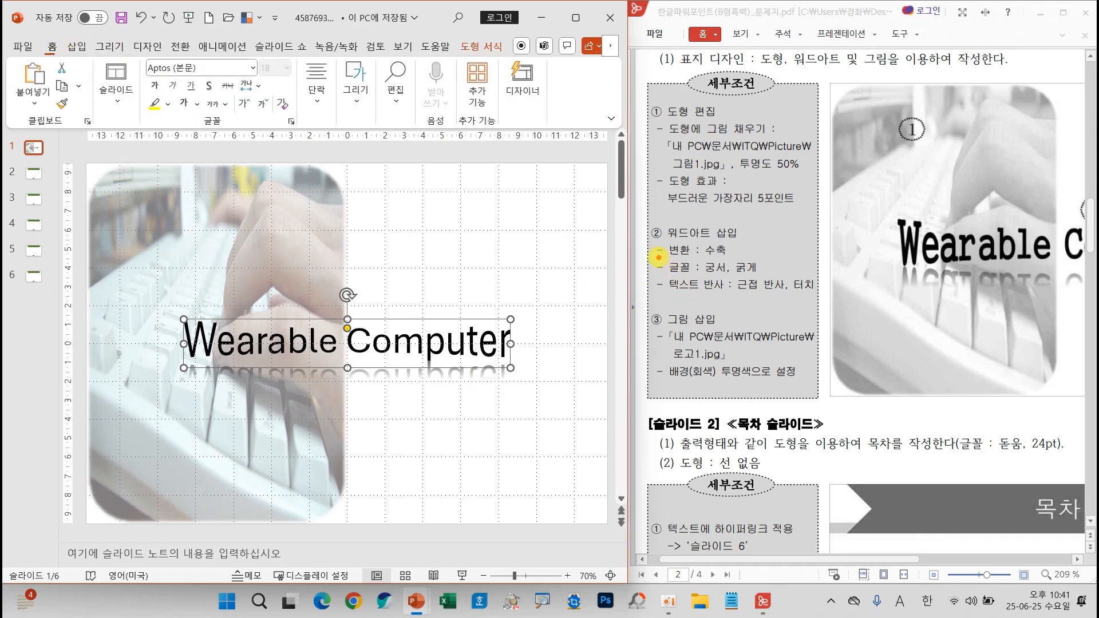
{"action": "left_click_drag", "start_coordinate": [658, 258], "coordinate": [778, 280]}
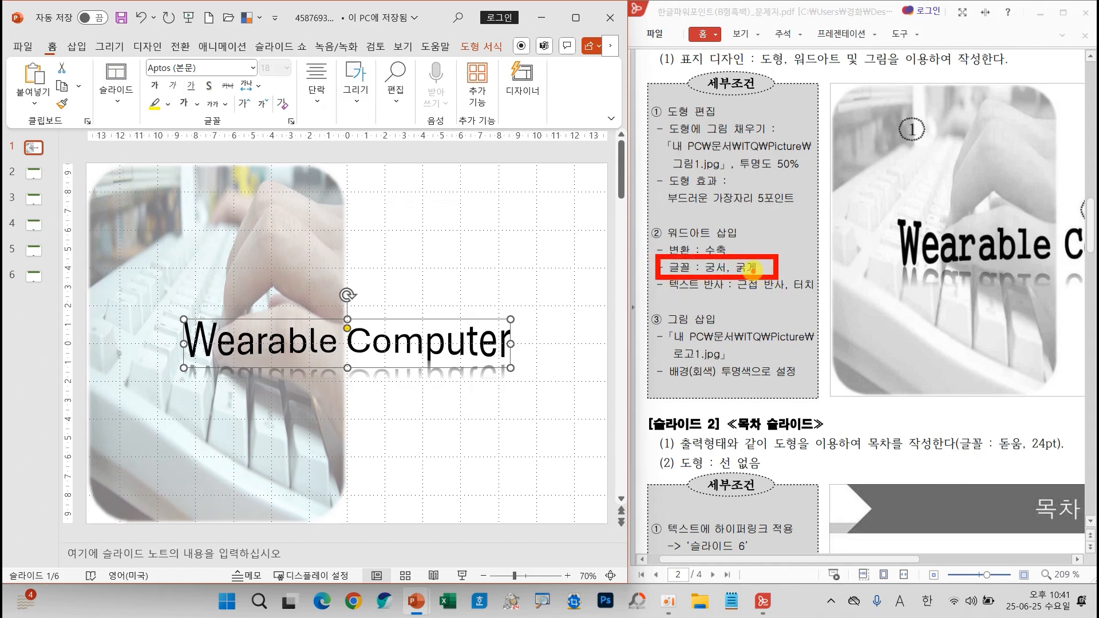
{"action": "left_click", "coordinate": [216, 64]}
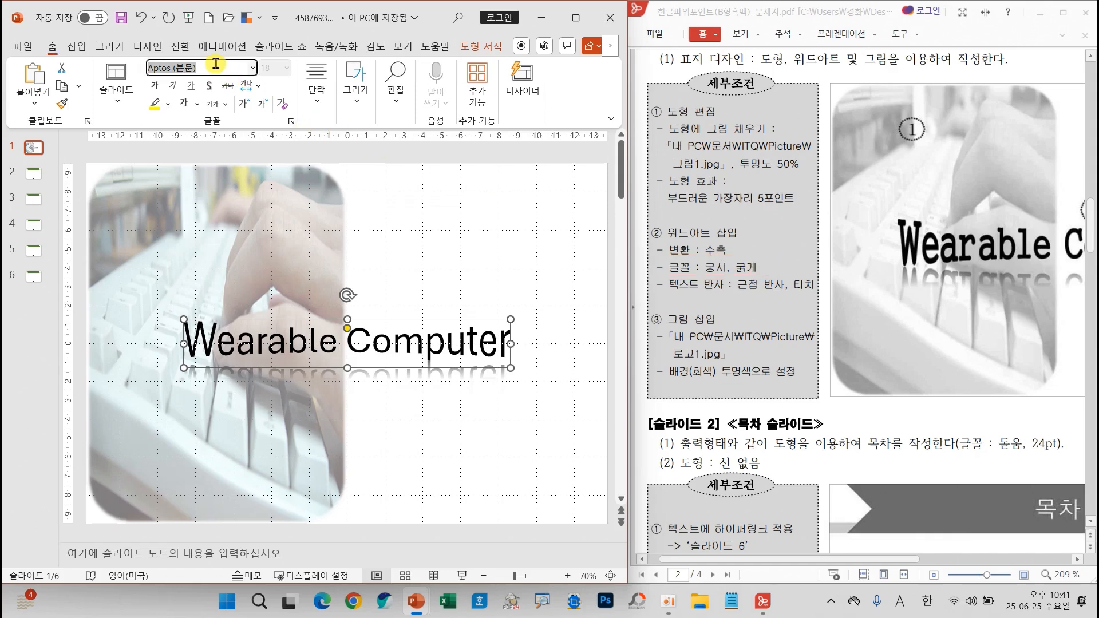
{"action": "type", "text": "ㄱ"}
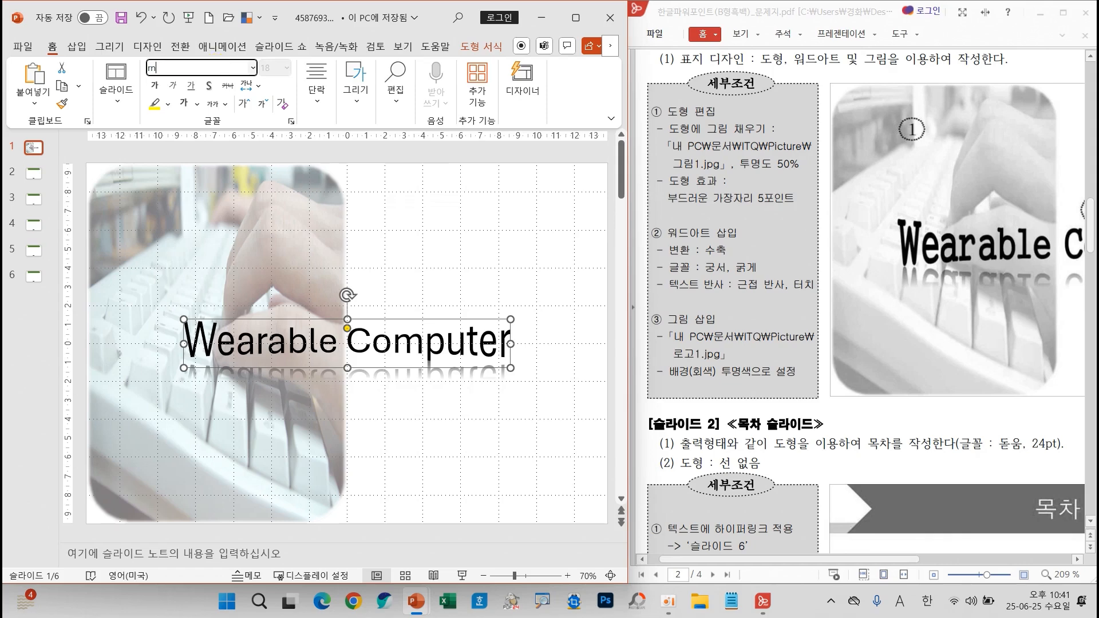
{"action": "type", "text": "굴림"}
{"action": "key", "text": "Return"}
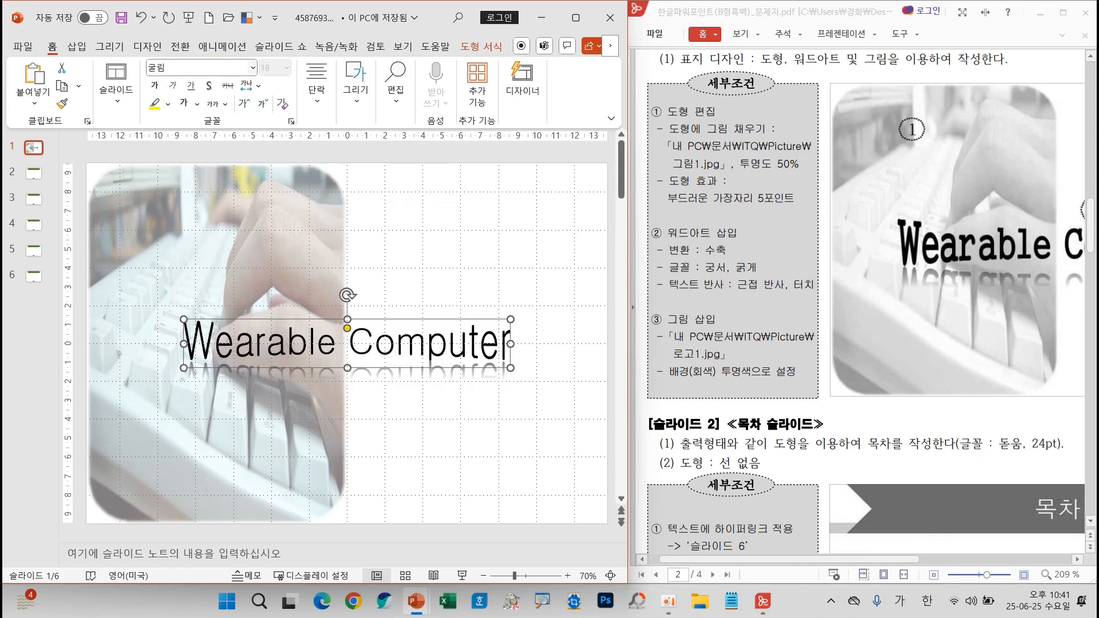
{"action": "left_click", "coordinate": [178, 70]}
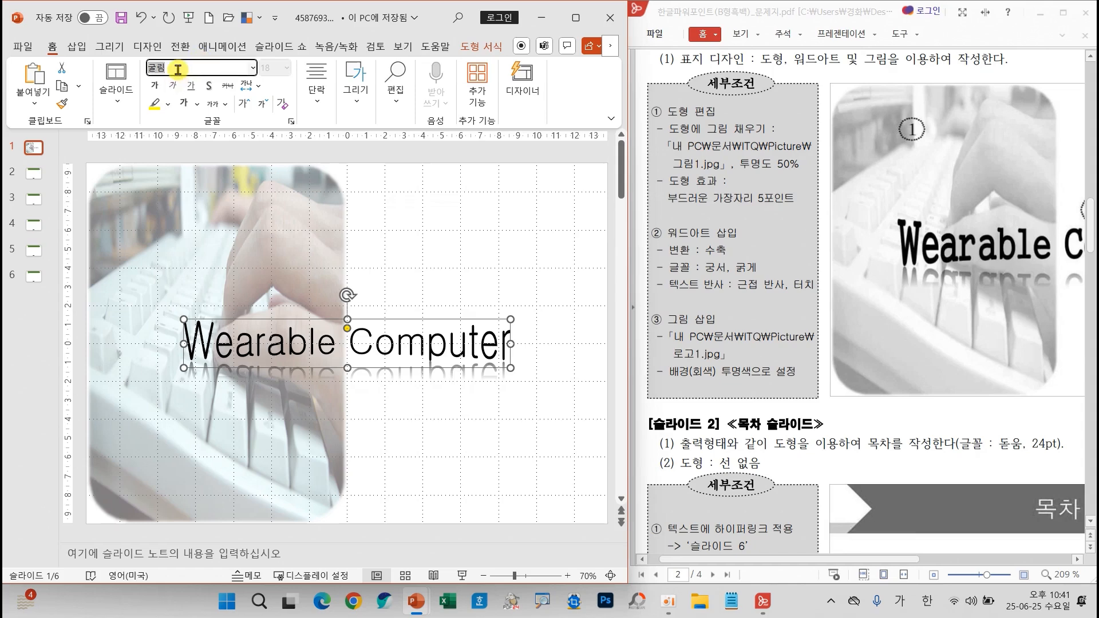
{"action": "key", "text": "Return"}
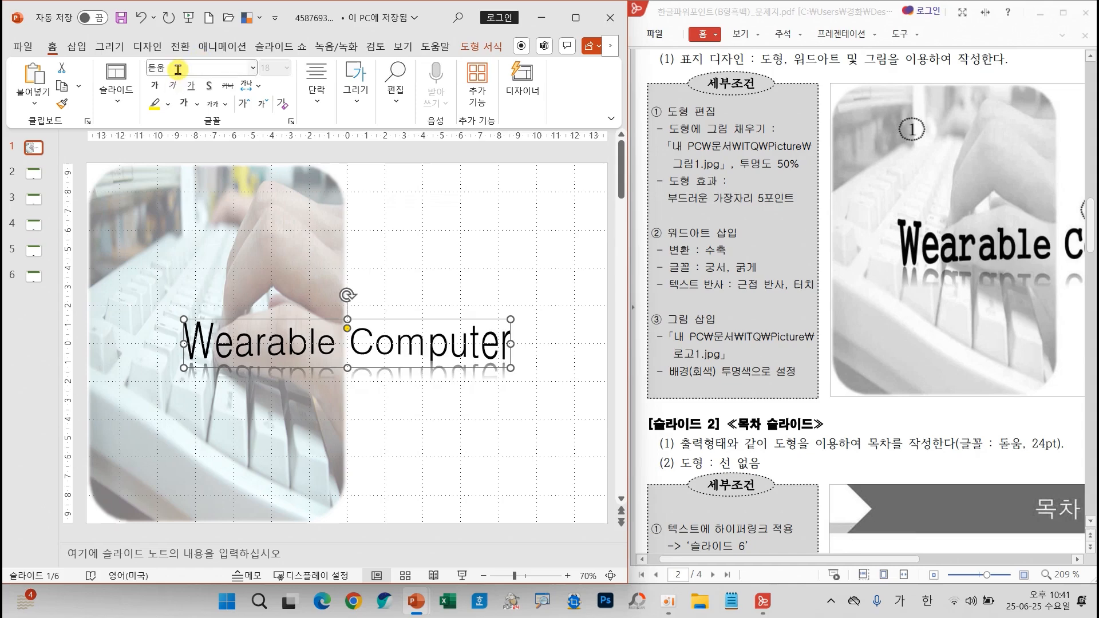
Step: Set the WordArt title's font to 궁서, look over the recently used fonts and make the title bold
{"action": "left_click", "coordinate": [178, 70]}
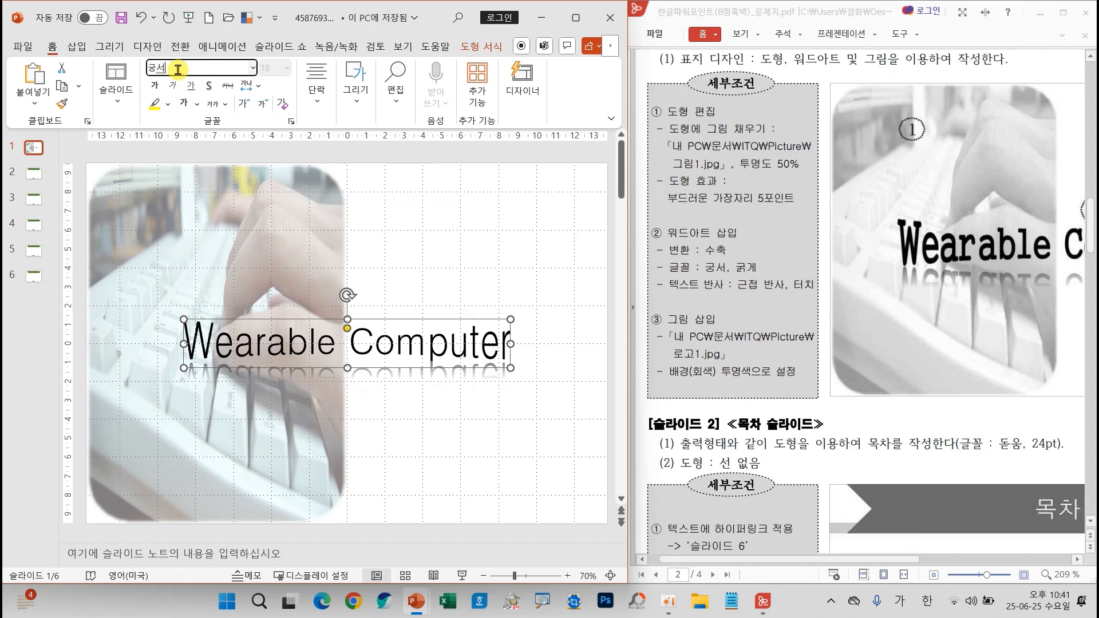
{"action": "key", "text": "Return"}
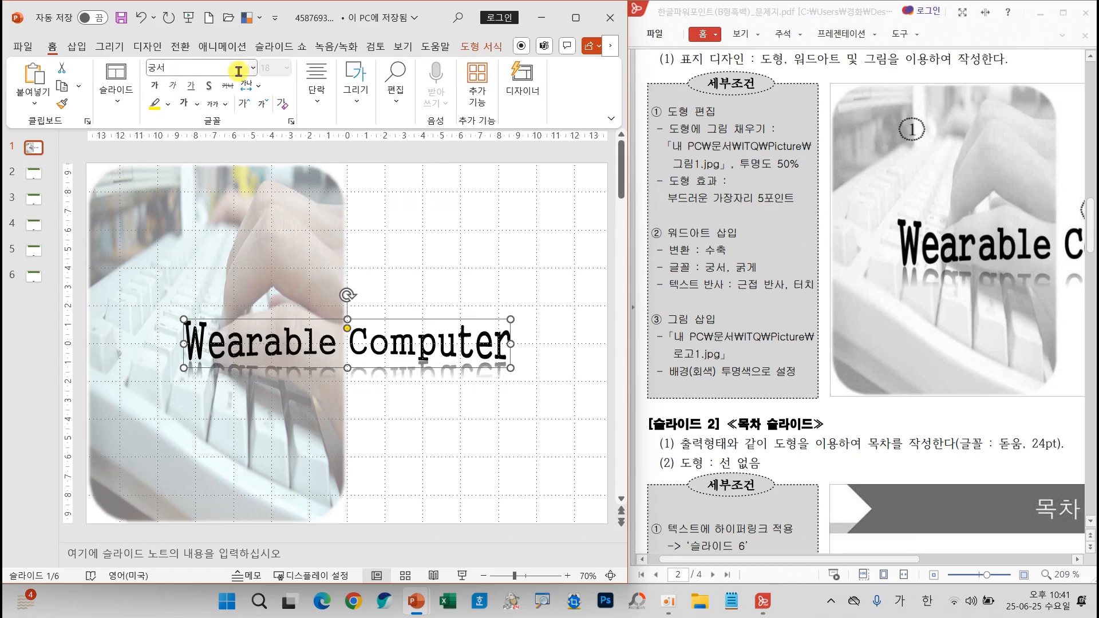
{"action": "left_click", "coordinate": [251, 68]}
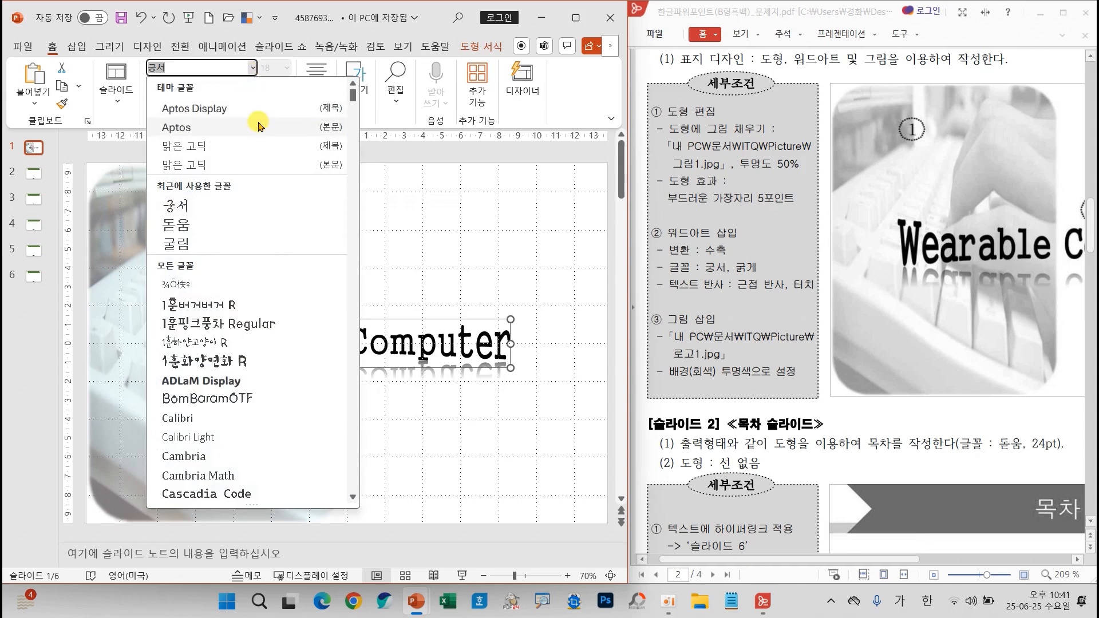
{"action": "left_click_drag", "start_coordinate": [140, 195], "coordinate": [213, 254]}
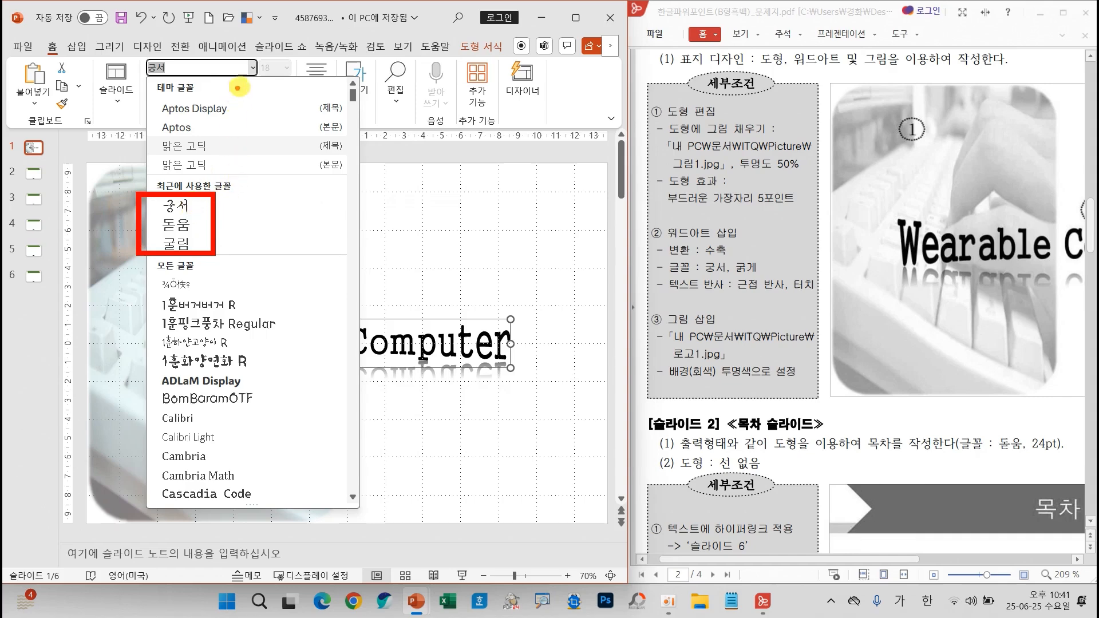
{"action": "mouse_move", "coordinate": [243, 59]}
{"action": "left_mouse_down"}
{"action": "mouse_move", "coordinate": [251, 68]}
{"action": "mouse_move", "coordinate": [268, 51]}
{"action": "left_mouse_up"}
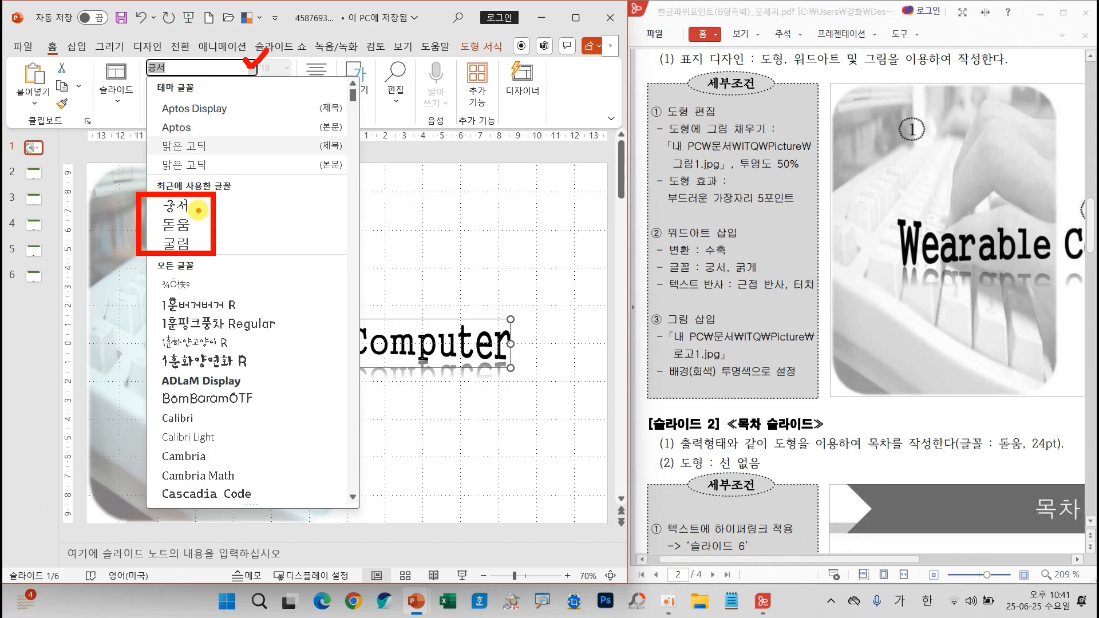
{"action": "left_click", "coordinate": [198, 210]}
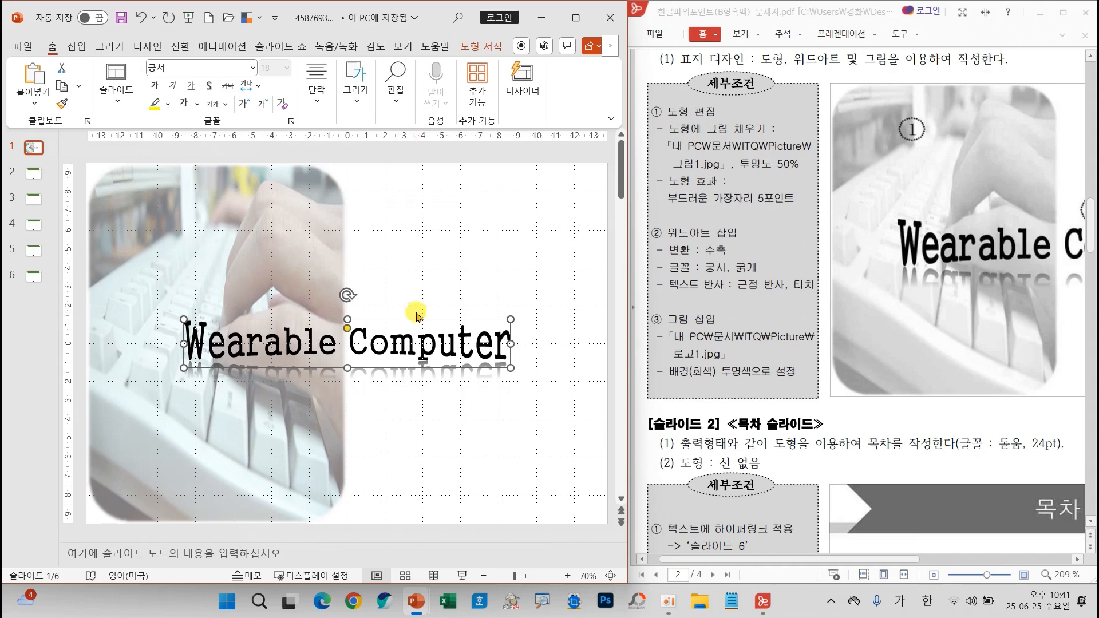
{"action": "left_click", "coordinate": [153, 86]}
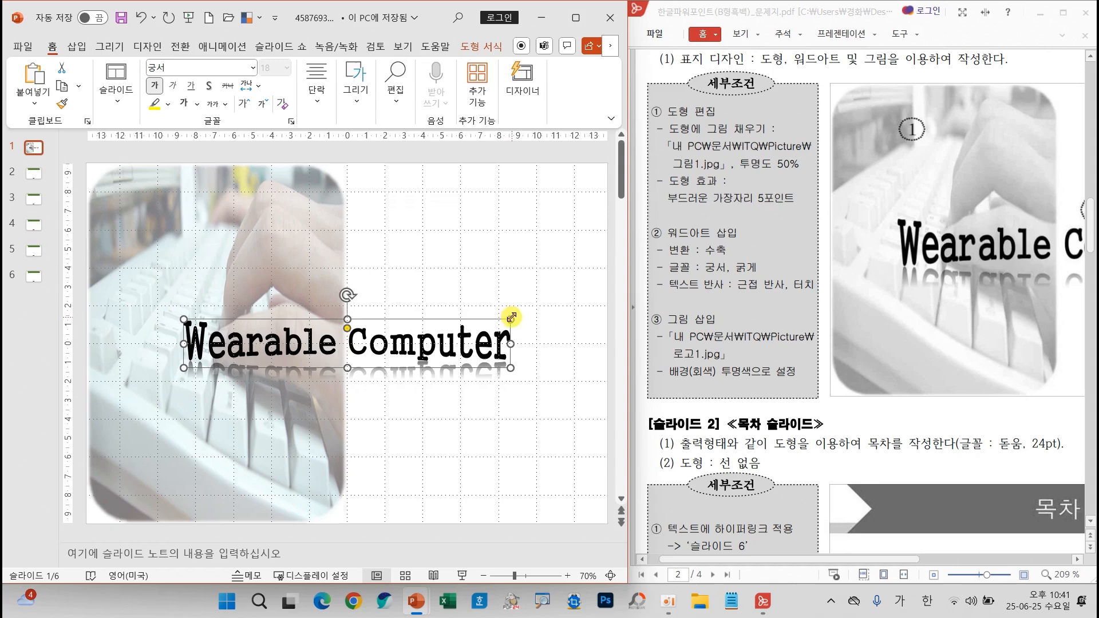
Step: Enlarge the WordArt title to about 21.5 cm wide and place it across the picture's right edge as in the sample
{"action": "left_click_drag", "start_coordinate": [510, 320], "coordinate": [589, 295]}
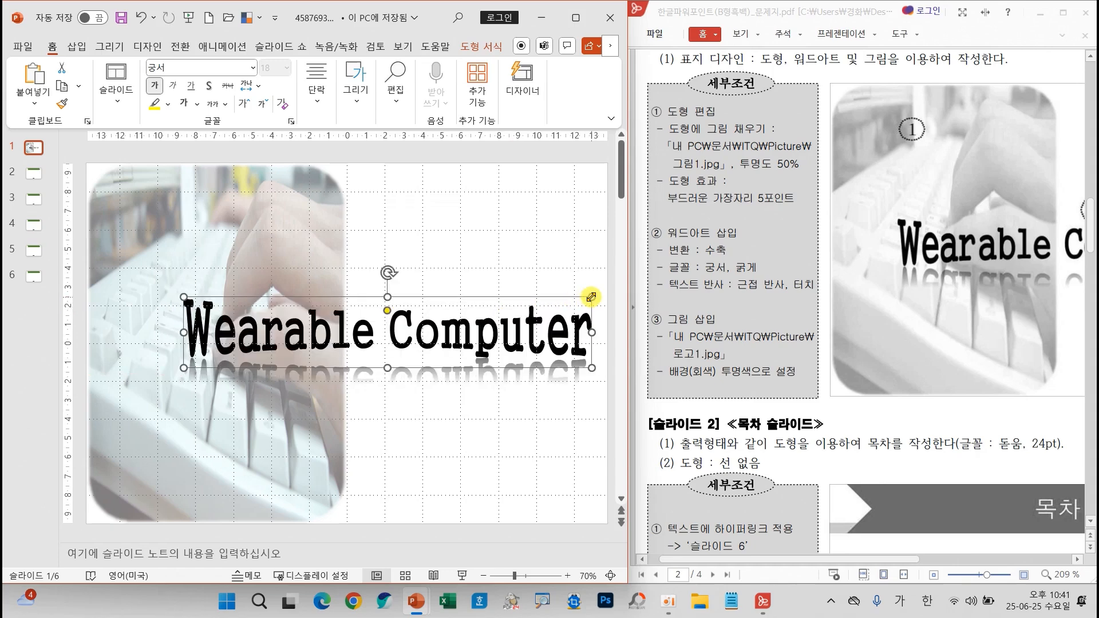
{"action": "left_click_drag", "start_coordinate": [458, 370], "coordinate": [426, 386]}
{"action": "left_click", "coordinate": [493, 466]}
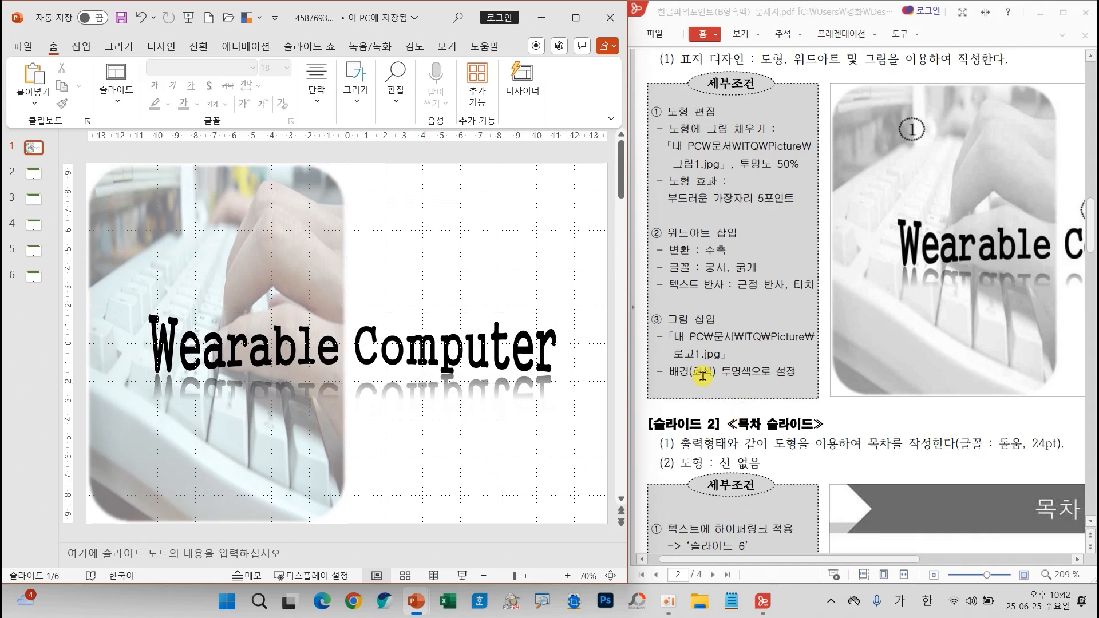
Step: Insert the logo picture 로고1.jpg from the ITQ Picture folder on slide 1 and move it above the word "Computer"
{"action": "left_click_drag", "start_coordinate": [846, 559], "coordinate": [992, 559]}
{"action": "left_click", "coordinate": [474, 196]}
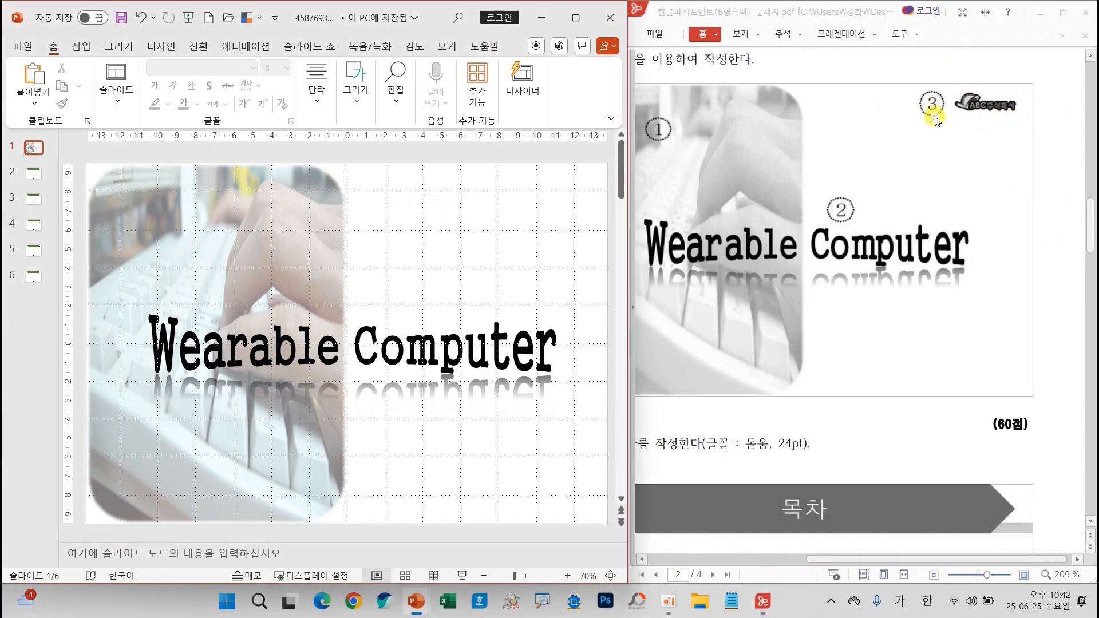
{"action": "left_click", "coordinate": [80, 47]}
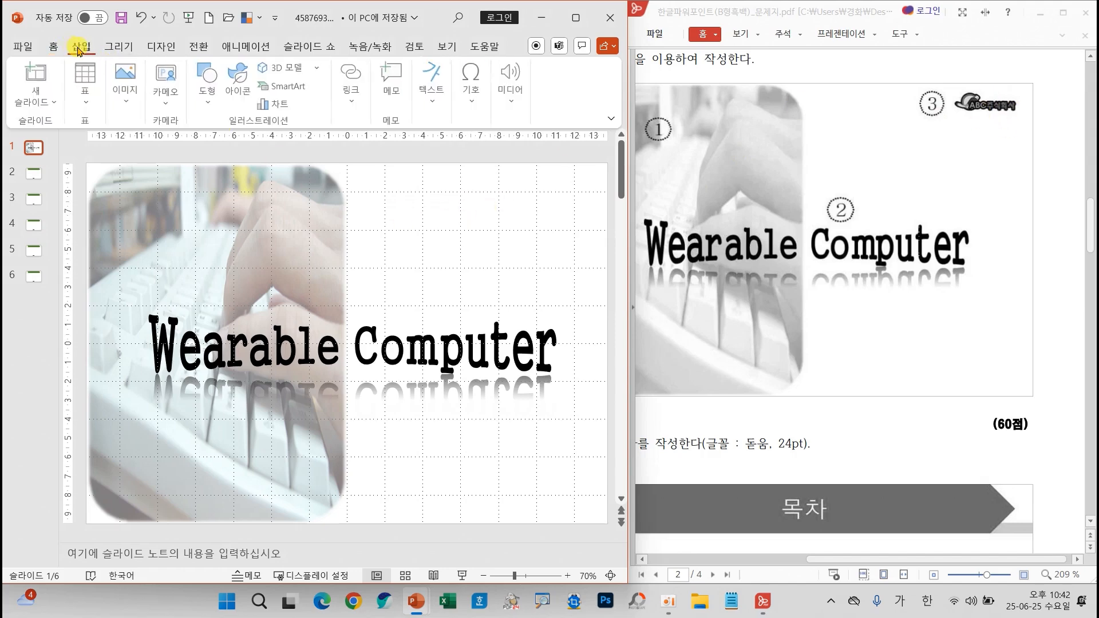
{"action": "left_click", "coordinate": [126, 78]}
{"action": "left_click", "coordinate": [128, 147]}
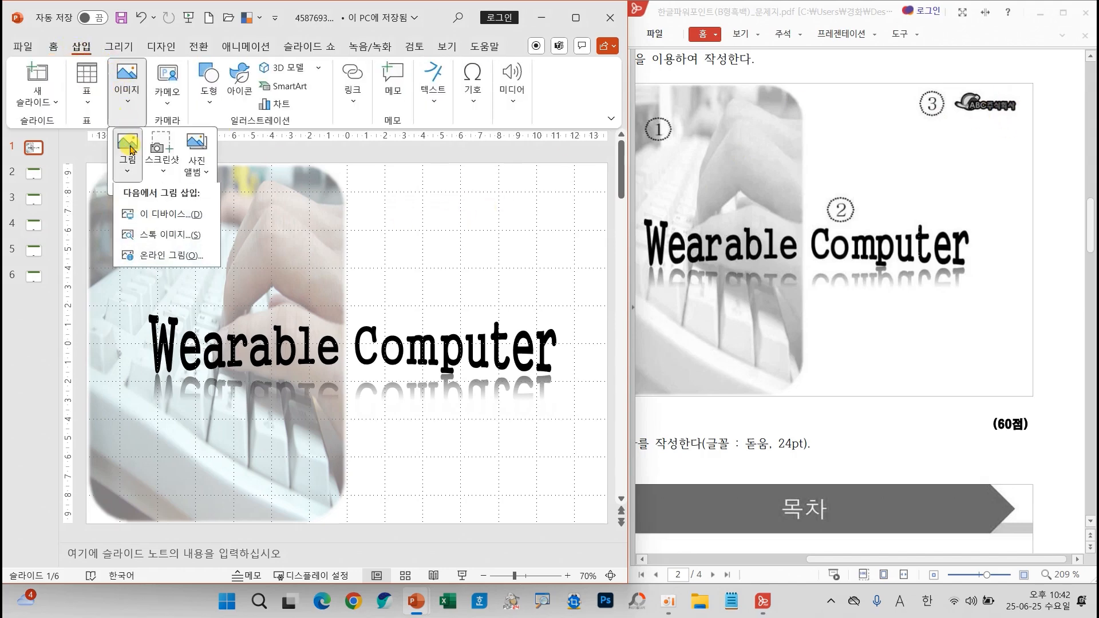
{"action": "left_click", "coordinate": [155, 216]}
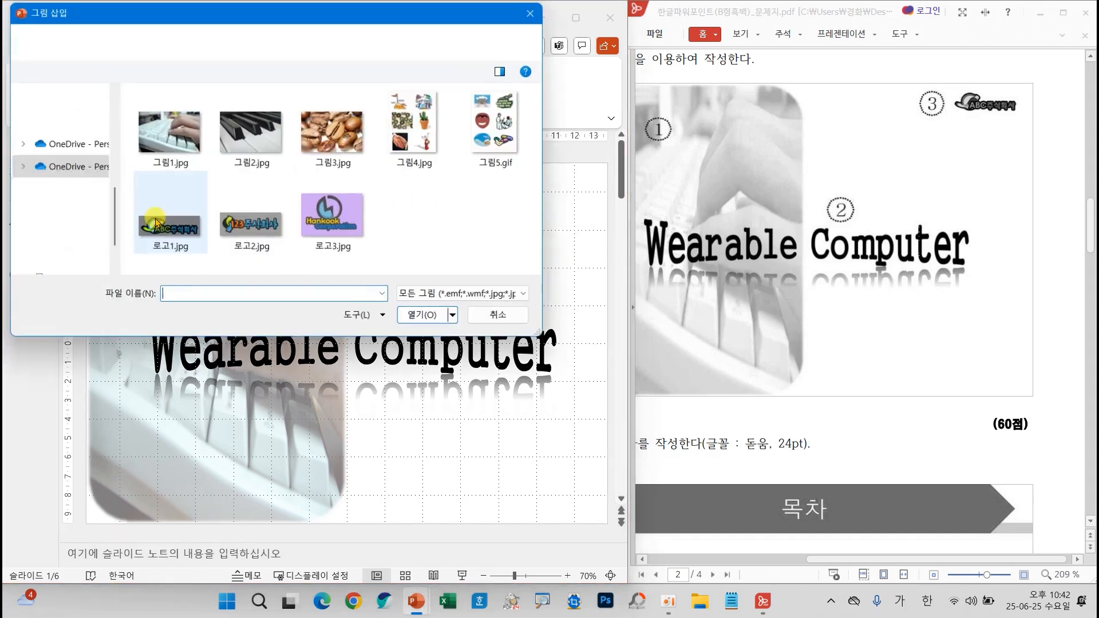
{"action": "left_click", "coordinate": [165, 226]}
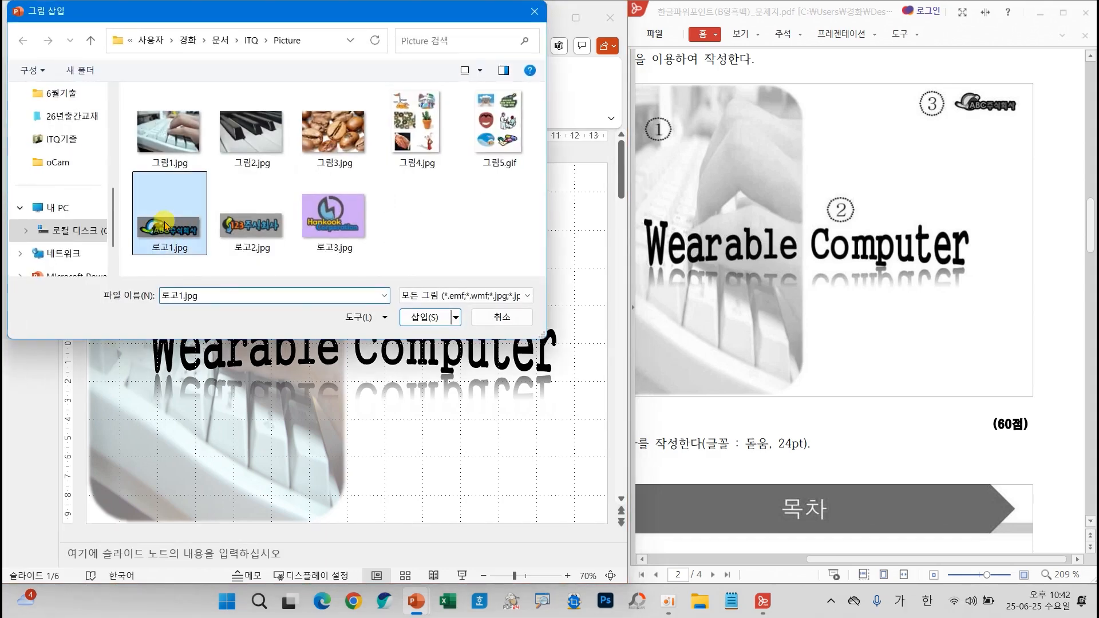
{"action": "left_click", "coordinate": [424, 317]}
{"action": "left_click_drag", "start_coordinate": [430, 323], "coordinate": [514, 243]}
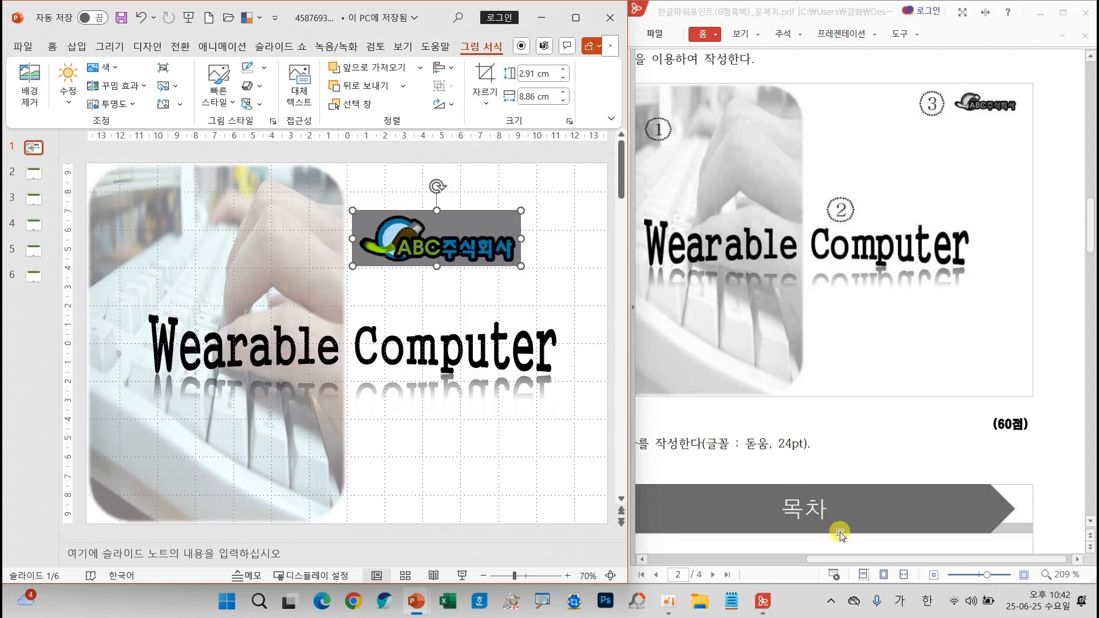
Step: Set the logo's gray background as the transparent color, as the exam sheet requires
{"action": "left_click_drag", "start_coordinate": [838, 560], "coordinate": [695, 456]}
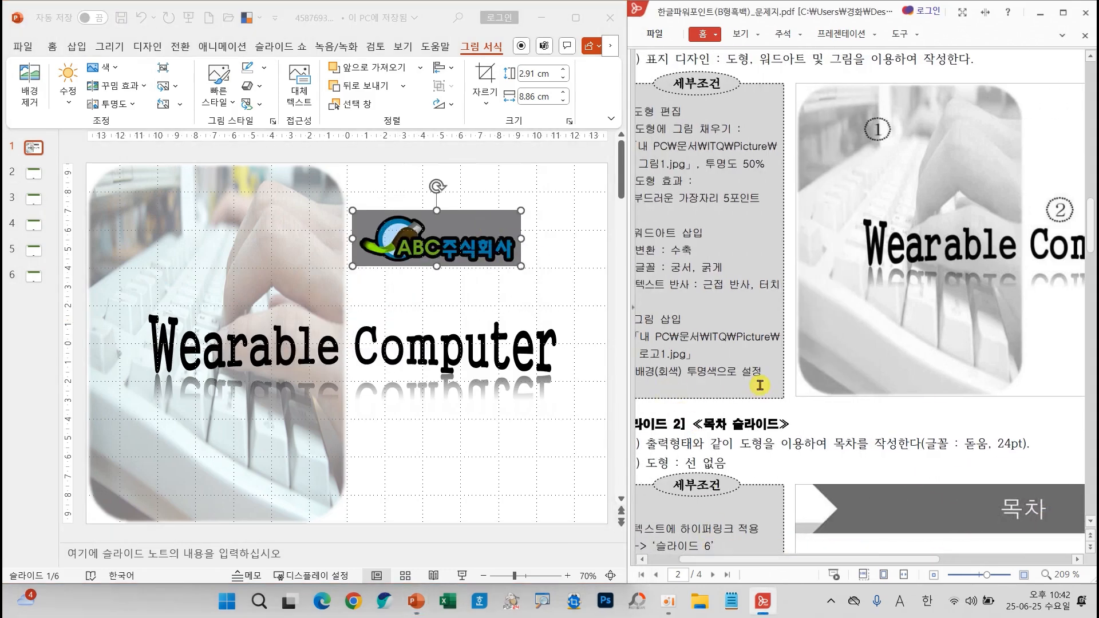
{"action": "left_click", "coordinate": [103, 67]}
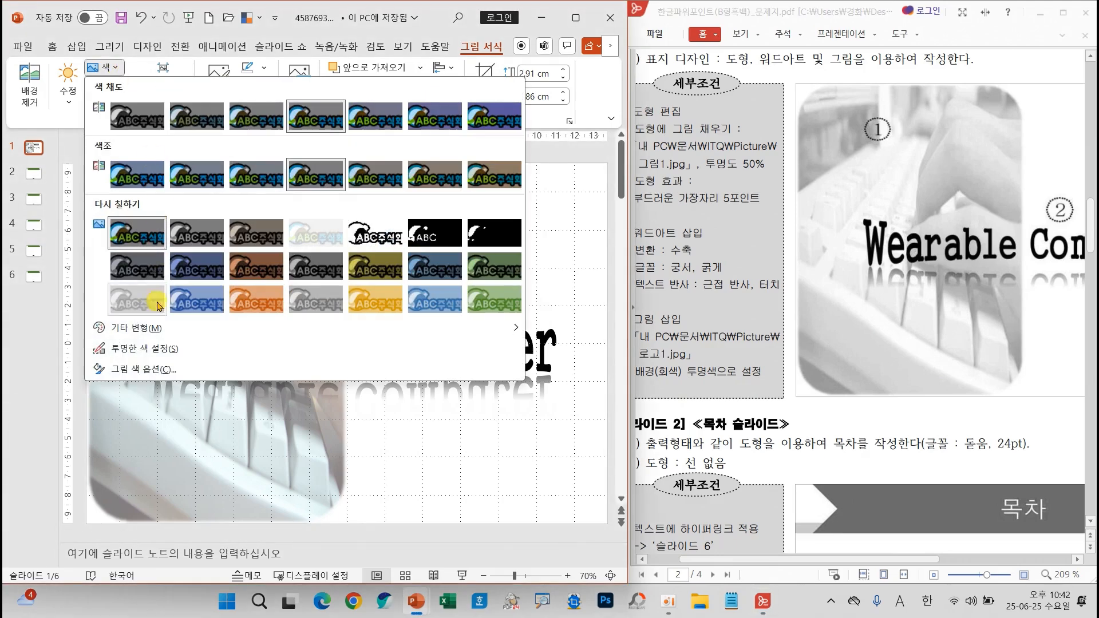
{"action": "left_click", "coordinate": [143, 349]}
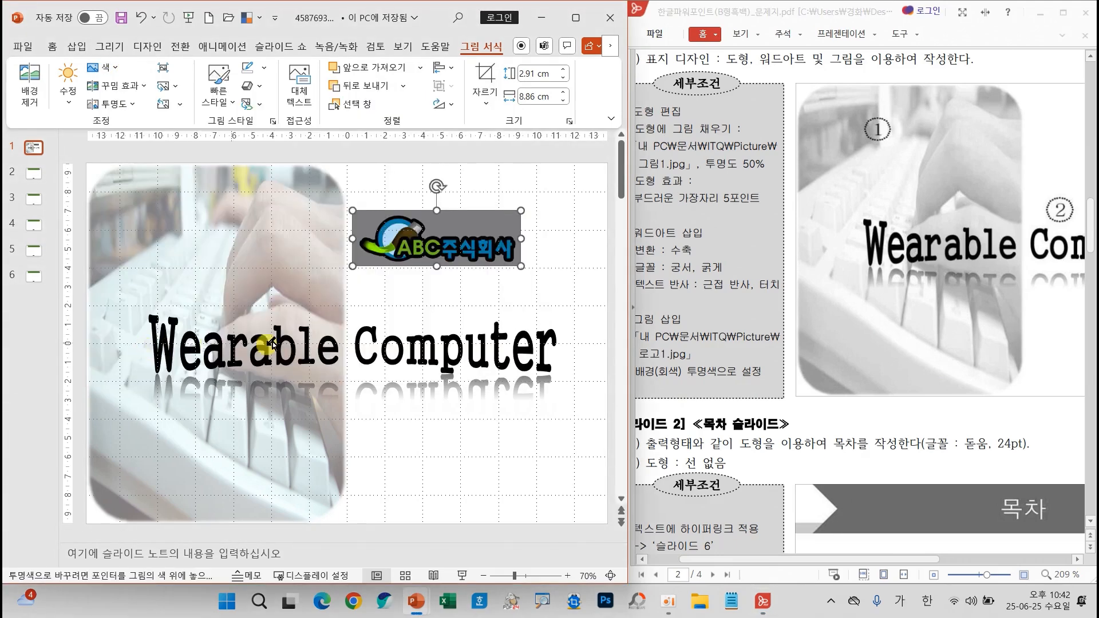
{"action": "left_click", "coordinate": [482, 229]}
Step: Shrink the logo to about 5.17 cm wide, place it in slide 1's upper-right corner and save the presentation
{"action": "left_click_drag", "start_coordinate": [350, 265], "coordinate": [520, 189]}
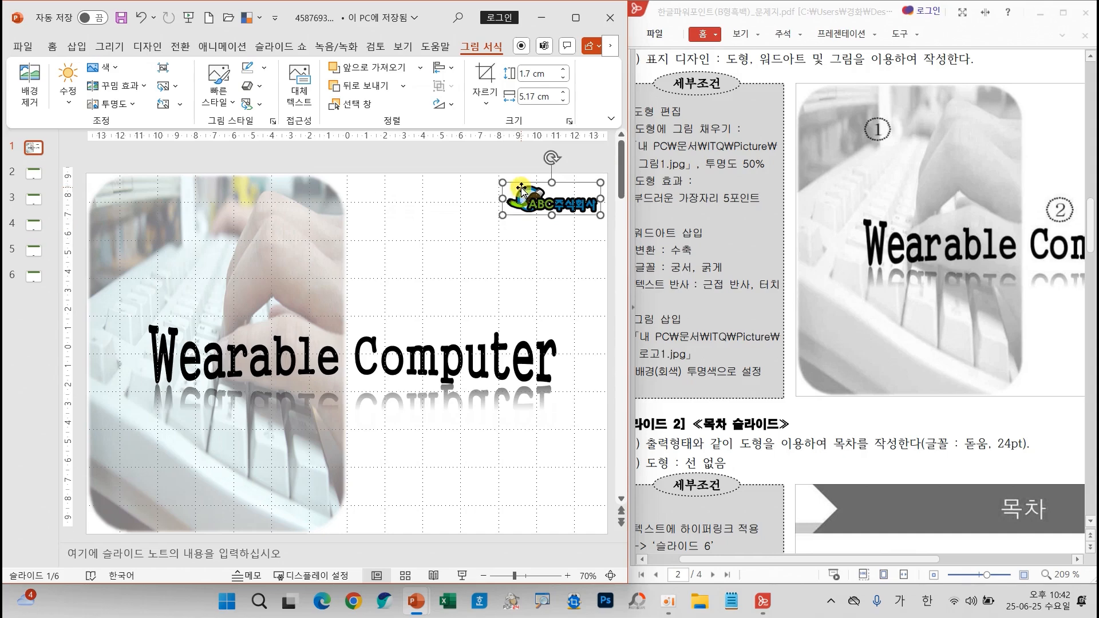
{"action": "left_click", "coordinate": [468, 243]}
{"action": "left_click", "coordinate": [127, 24]}
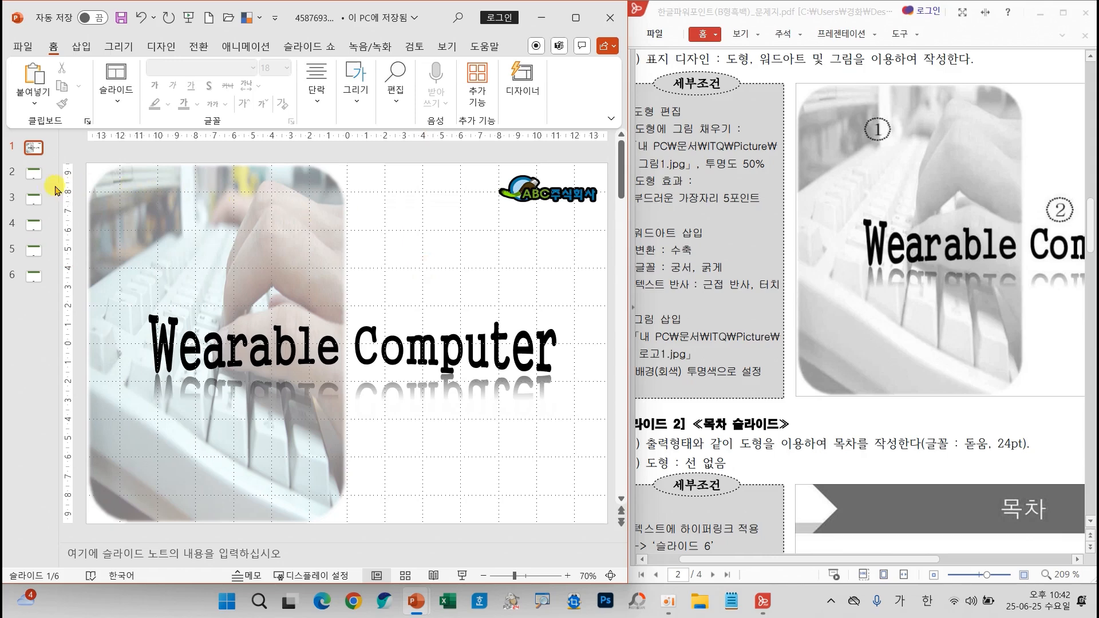
Step: Enter "목차" as the title in the green banner of slide 2
{"action": "left_click", "coordinate": [34, 173]}
{"action": "left_click", "coordinate": [268, 193]}
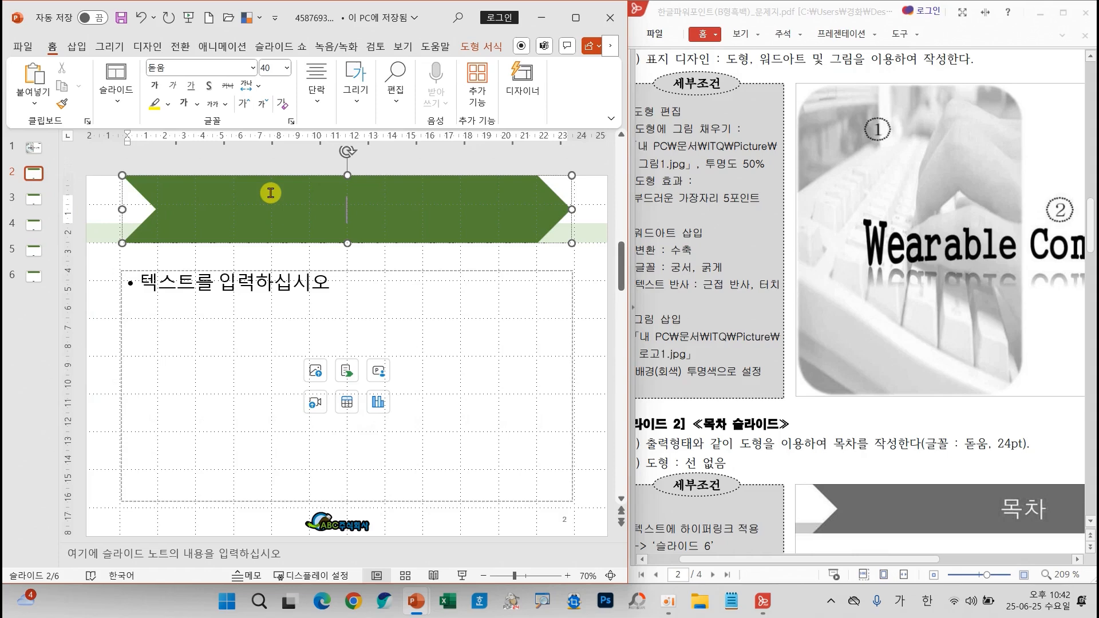
{"action": "type", "text": "ㅁㅗㄱㅊ"}
Step: Review the exam sheet's slide 2 requirements and delete the empty content placeholder below the title on slide 2
{"action": "scroll", "coordinate": [847, 306], "scroll_direction": "down", "scroll_amount": 4}
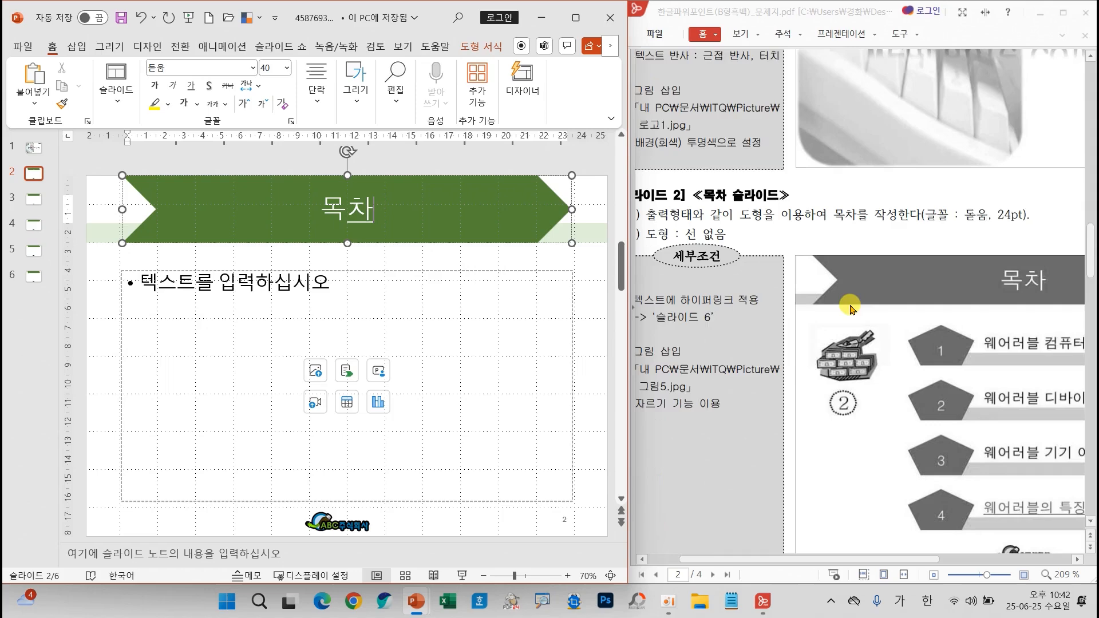
{"action": "scroll", "coordinate": [850, 309], "scroll_direction": "down", "scroll_amount": 2}
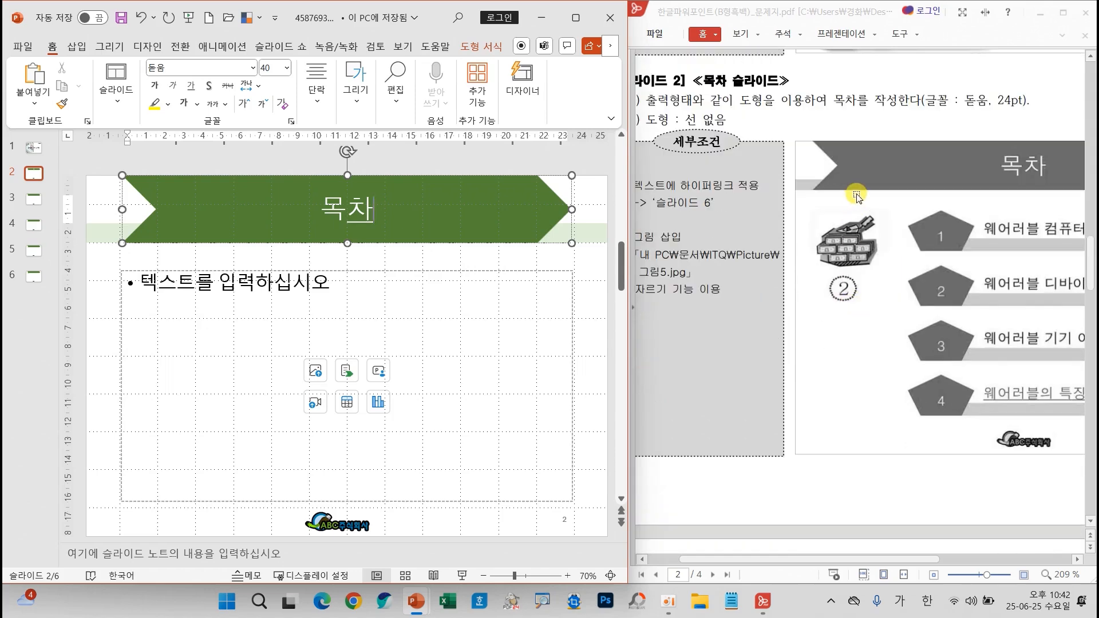
{"action": "mouse_move", "coordinate": [930, 82]}
{"action": "left_mouse_down"}
{"action": "mouse_move", "coordinate": [1053, 121]}
{"action": "mouse_move", "coordinate": [1041, 116]}
{"action": "left_mouse_up"}
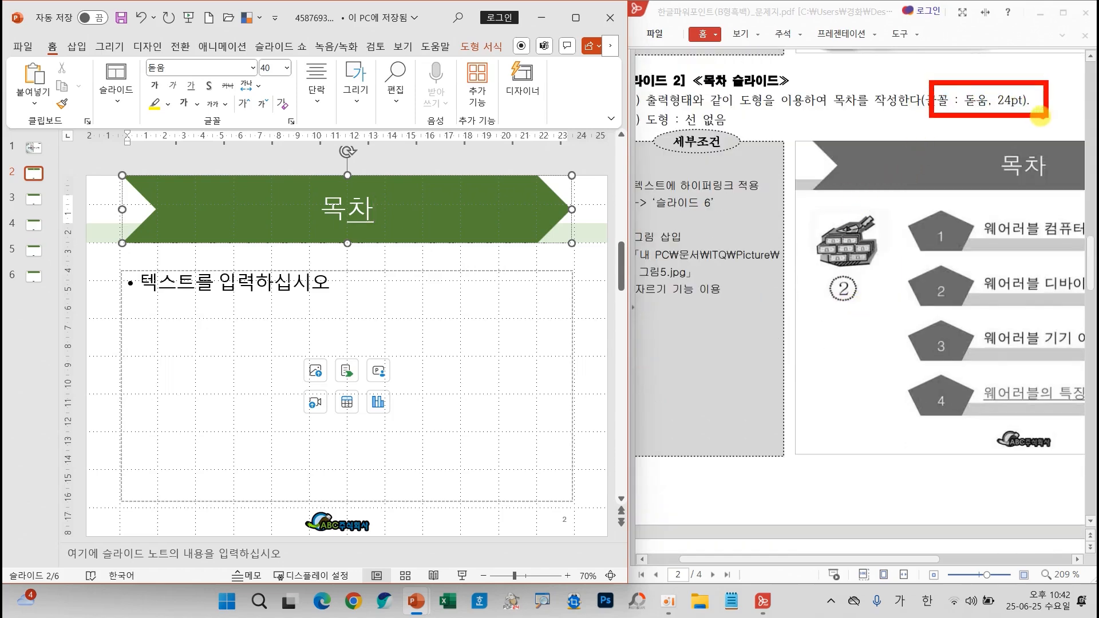
{"action": "mouse_move", "coordinate": [1008, 236]}
{"action": "left_mouse_down"}
{"action": "mouse_move", "coordinate": [934, 229]}
{"action": "mouse_move", "coordinate": [1053, 349]}
{"action": "mouse_move", "coordinate": [982, 237]}
{"action": "left_mouse_up"}
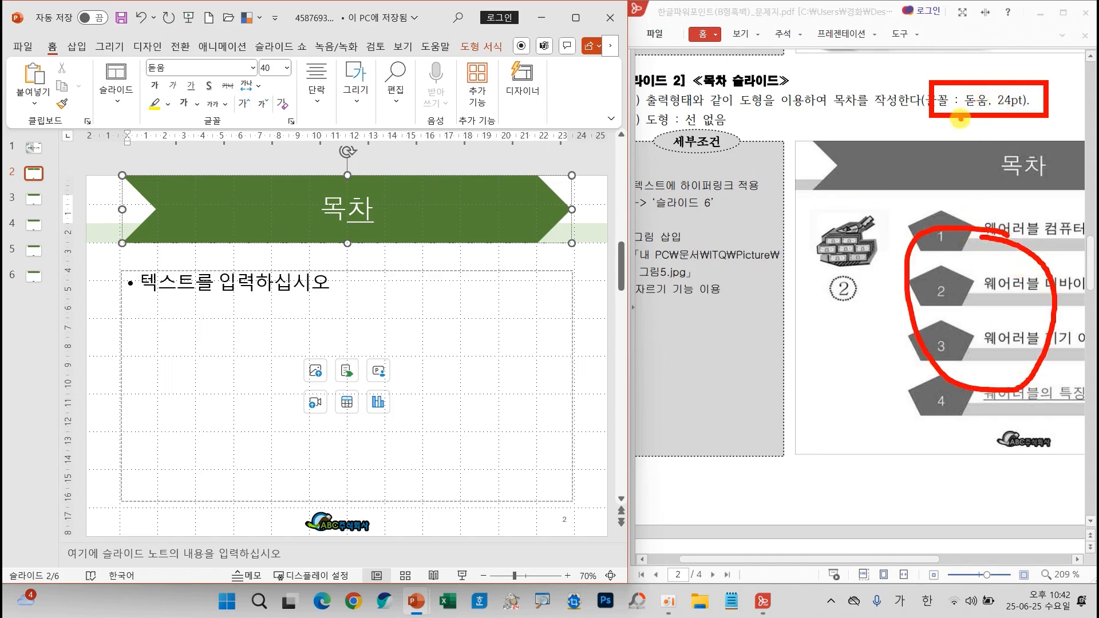
{"action": "mouse_move", "coordinate": [740, 115]}
{"action": "left_mouse_down"}
{"action": "mouse_move", "coordinate": [670, 97]}
{"action": "mouse_move", "coordinate": [639, 140]}
{"action": "mouse_move", "coordinate": [780, 122]}
{"action": "mouse_move", "coordinate": [829, 72]}
{"action": "left_mouse_up"}
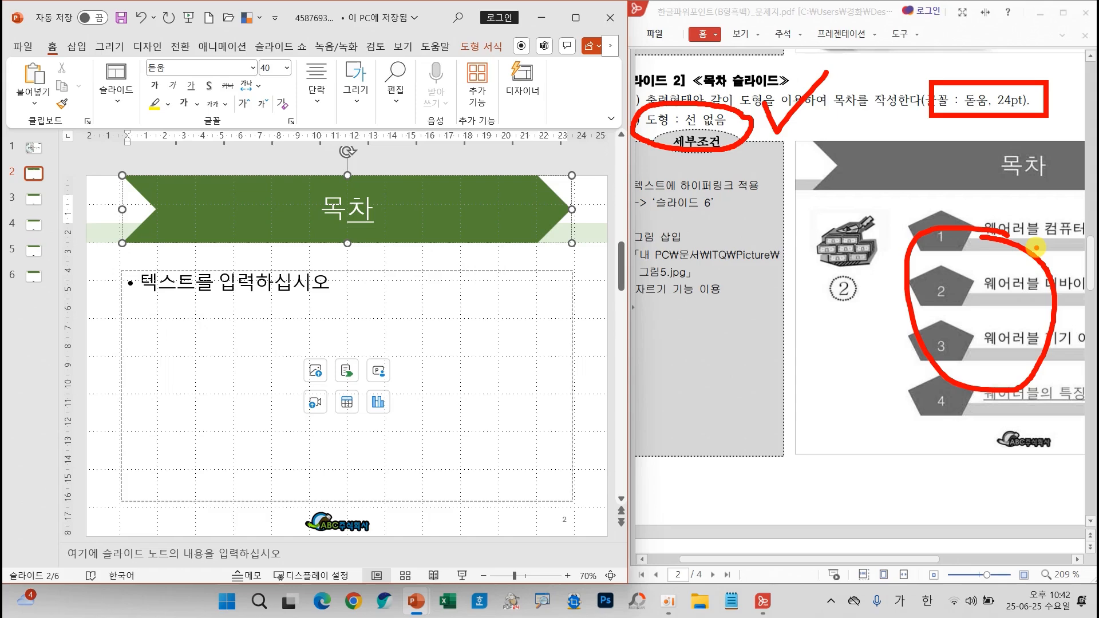
{"action": "key", "text": "Escape"}
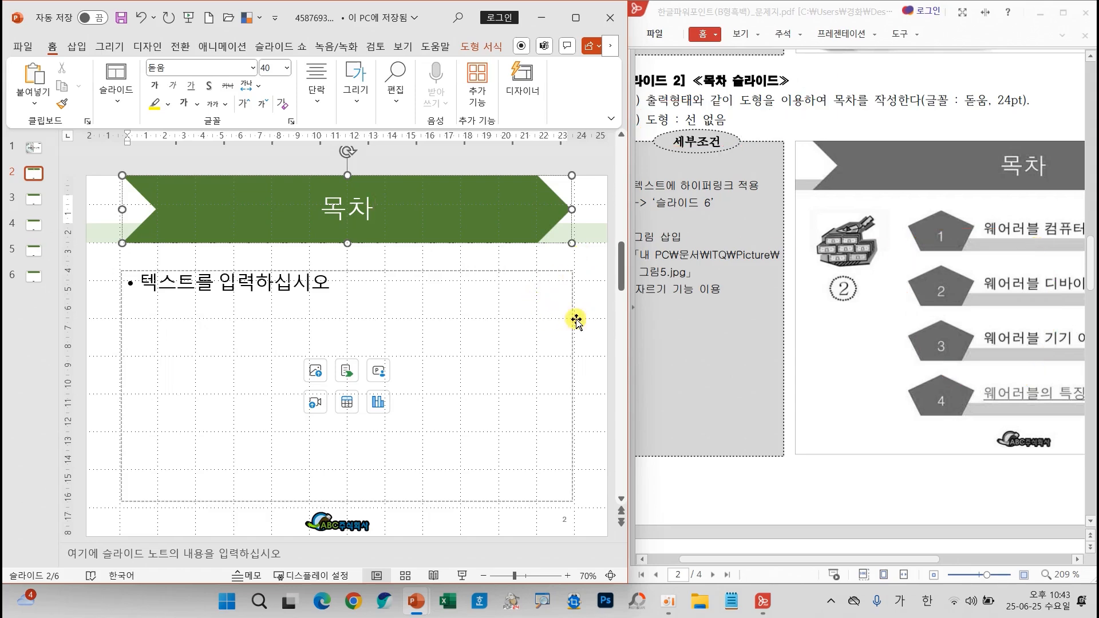
{"action": "left_click", "coordinate": [576, 321]}
{"action": "key", "text": "Delete"}
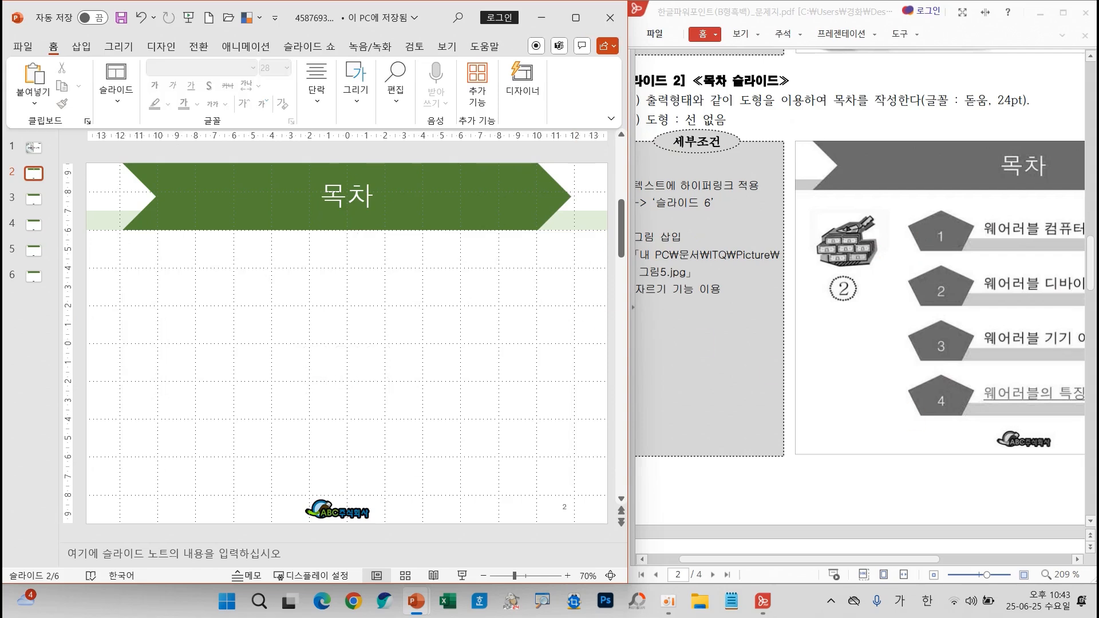
Step: Draw a long, thin pentagon arrow bar about 18 cm wide below the 목차 title and remove its outline
{"action": "left_click", "coordinate": [668, 601]}
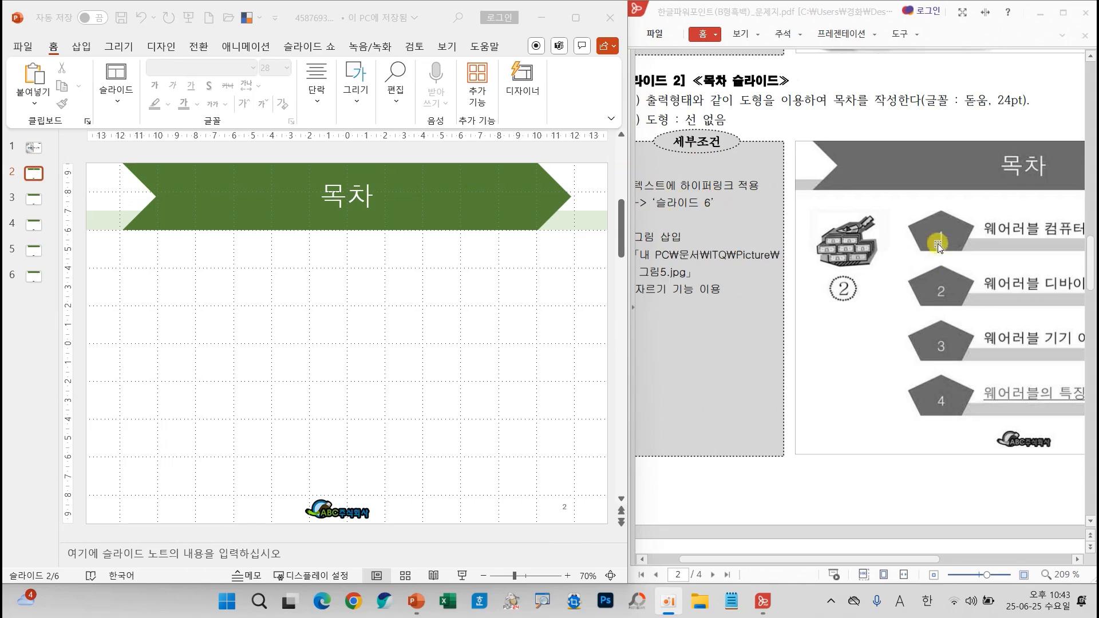
{"action": "left_click_drag", "start_coordinate": [806, 564], "coordinate": [933, 564]}
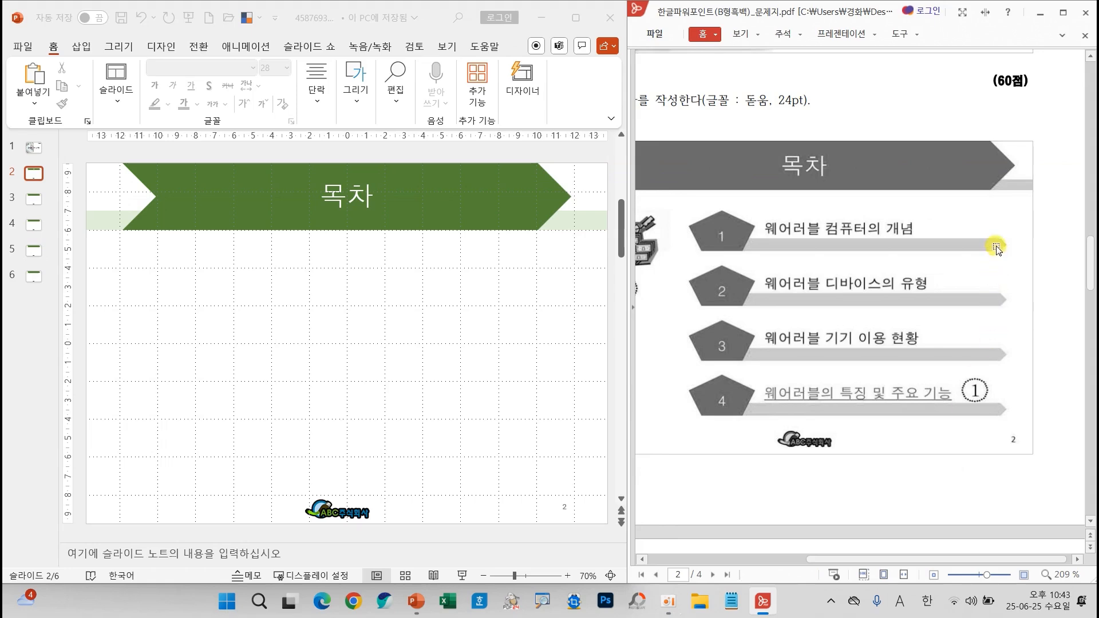
{"action": "left_click", "coordinate": [358, 109]}
{"action": "left_click", "coordinate": [358, 103]}
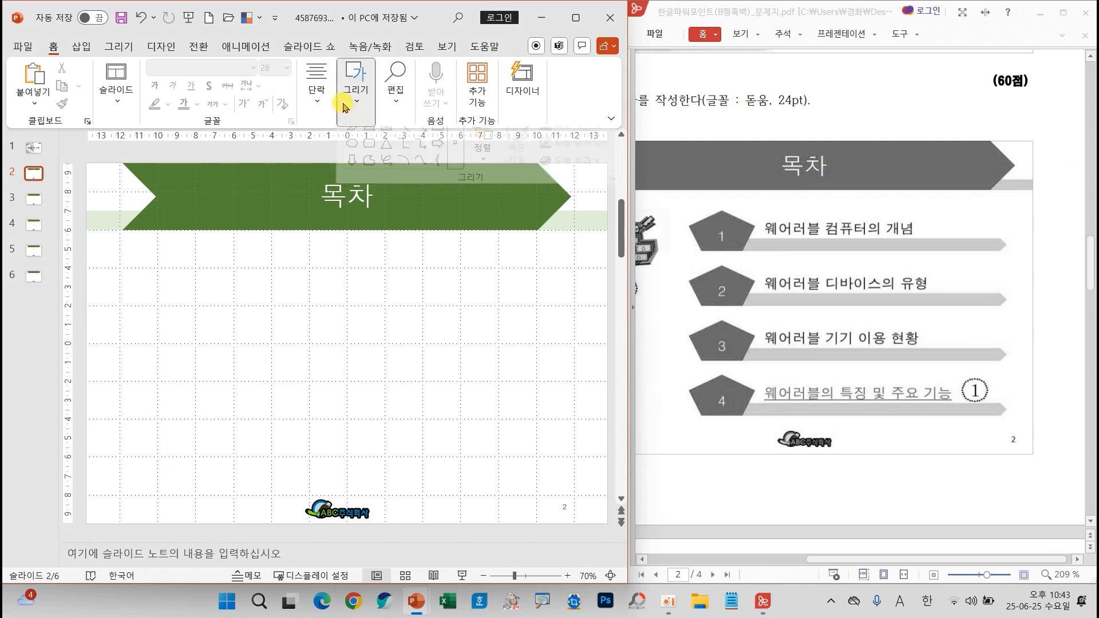
{"action": "left_click", "coordinate": [455, 155]}
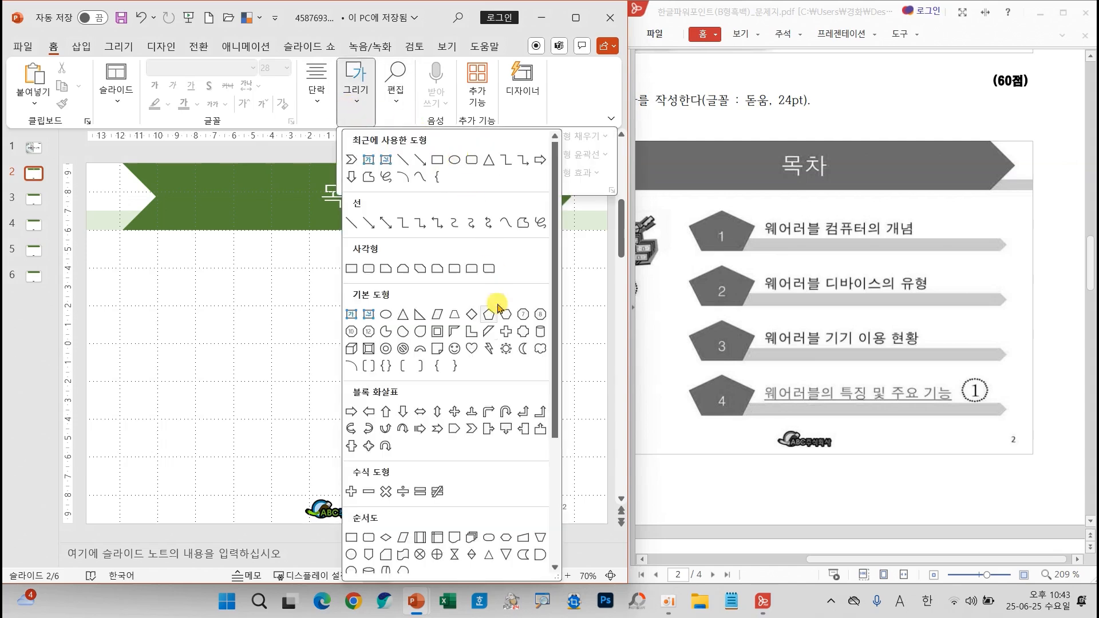
{"action": "left_click", "coordinate": [455, 429]}
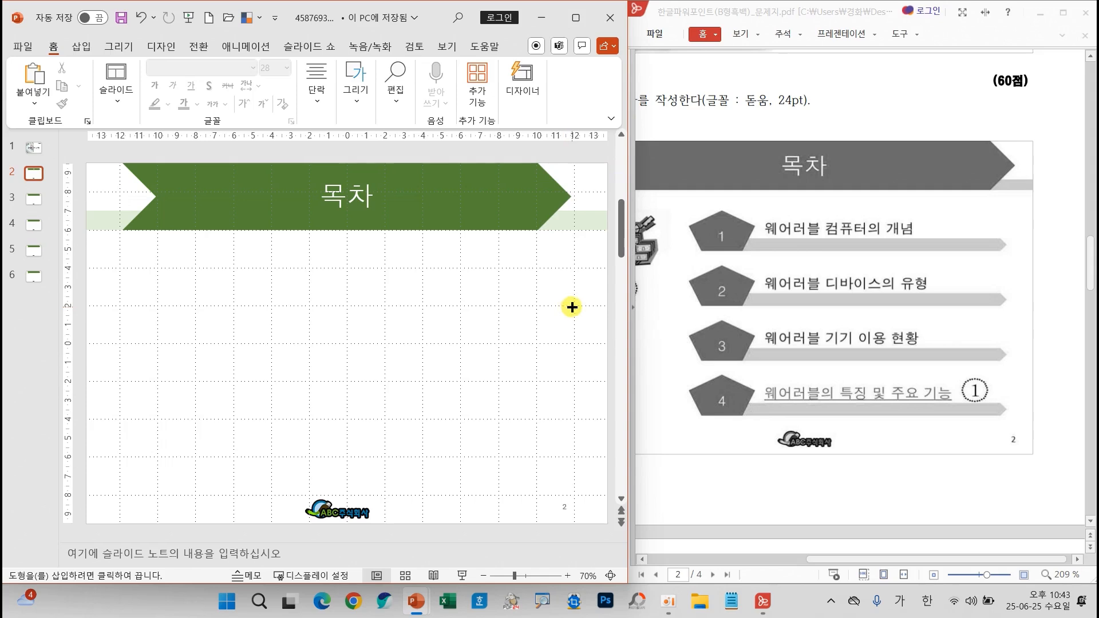
{"action": "left_click_drag", "start_coordinate": [574, 306], "coordinate": [293, 292]}
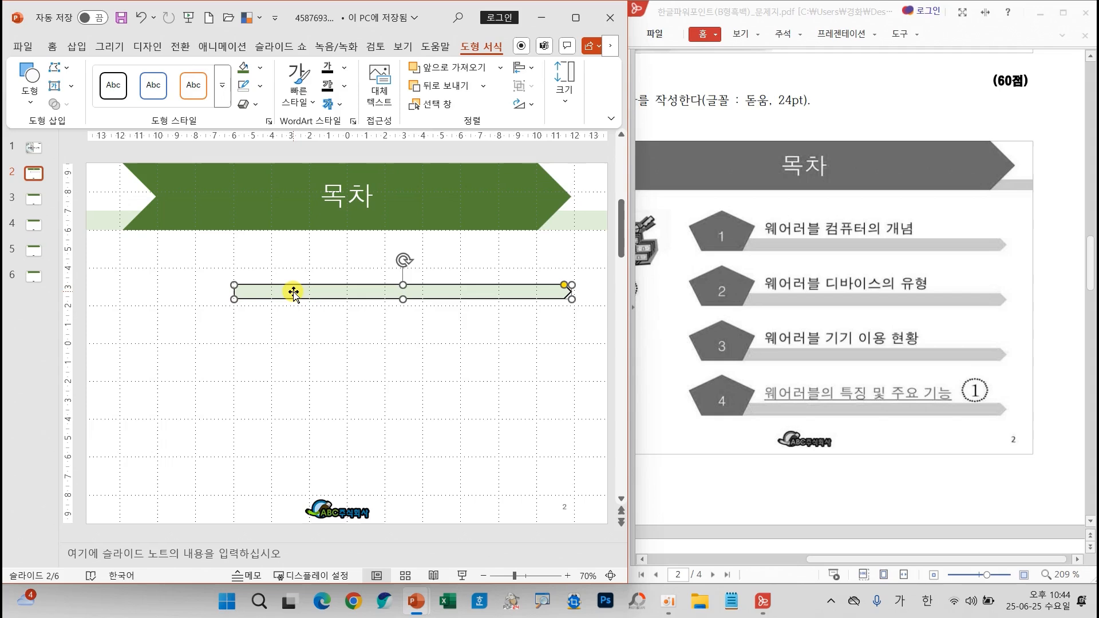
{"action": "left_click", "coordinate": [243, 90]}
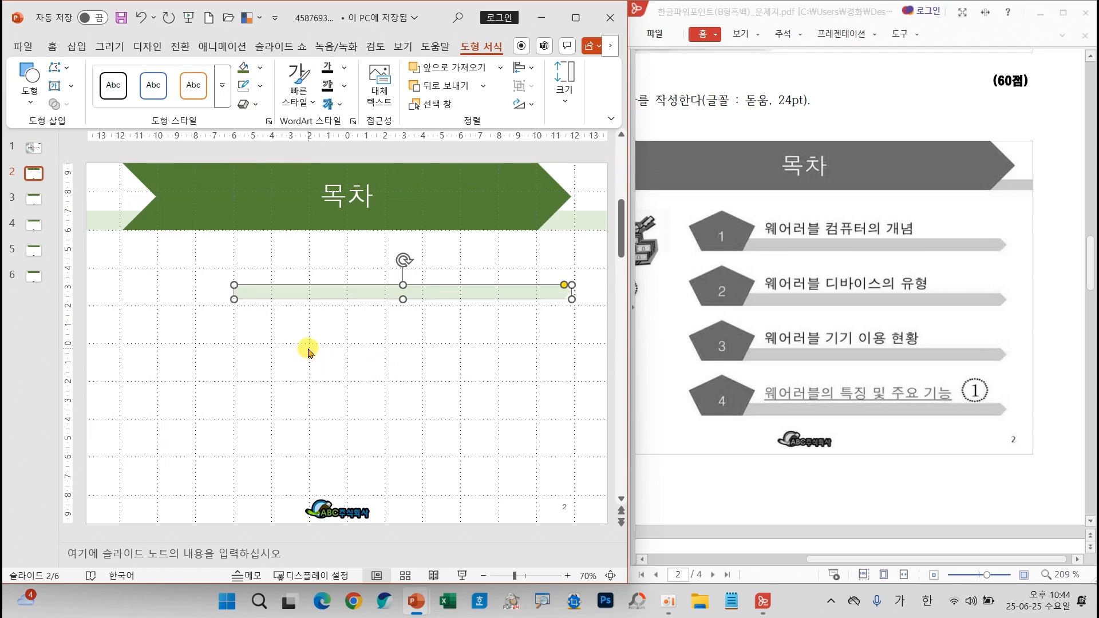
Step: Draw a regular pentagon about 3 cm wide over the bar's left end, filled dark green with no outline
{"action": "left_click_drag", "start_coordinate": [683, 200], "coordinate": [759, 421]}
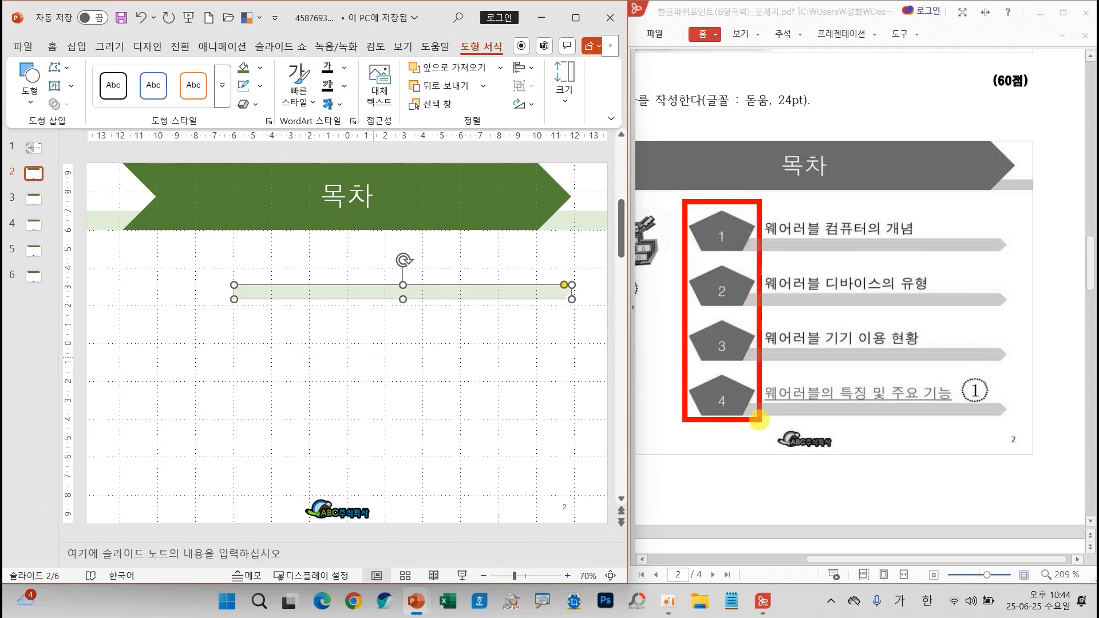
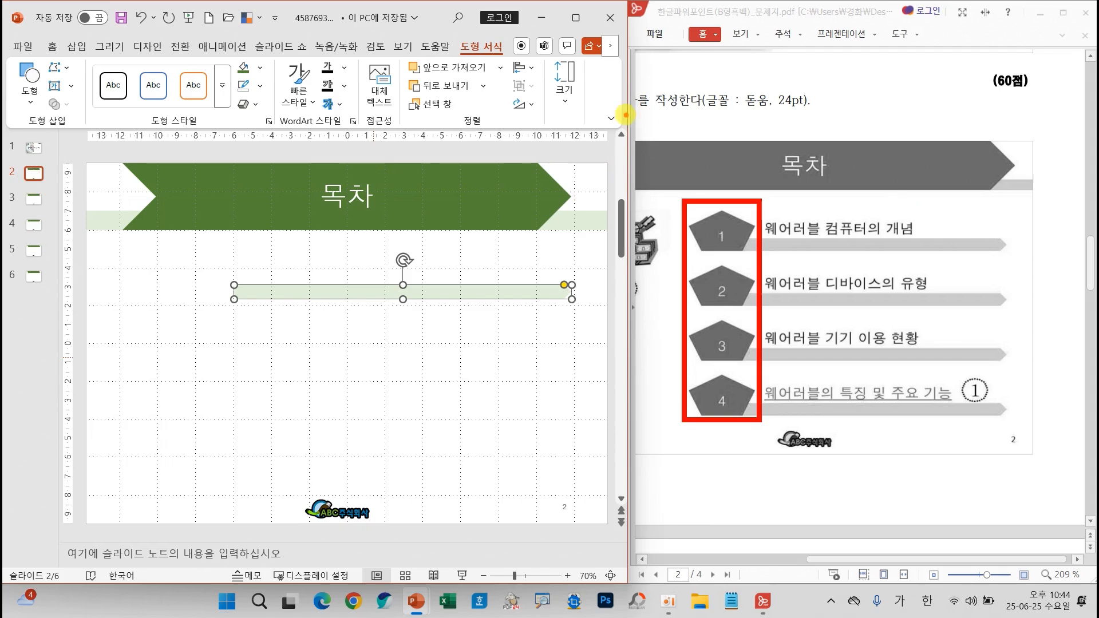
{"action": "left_click", "coordinate": [30, 102]}
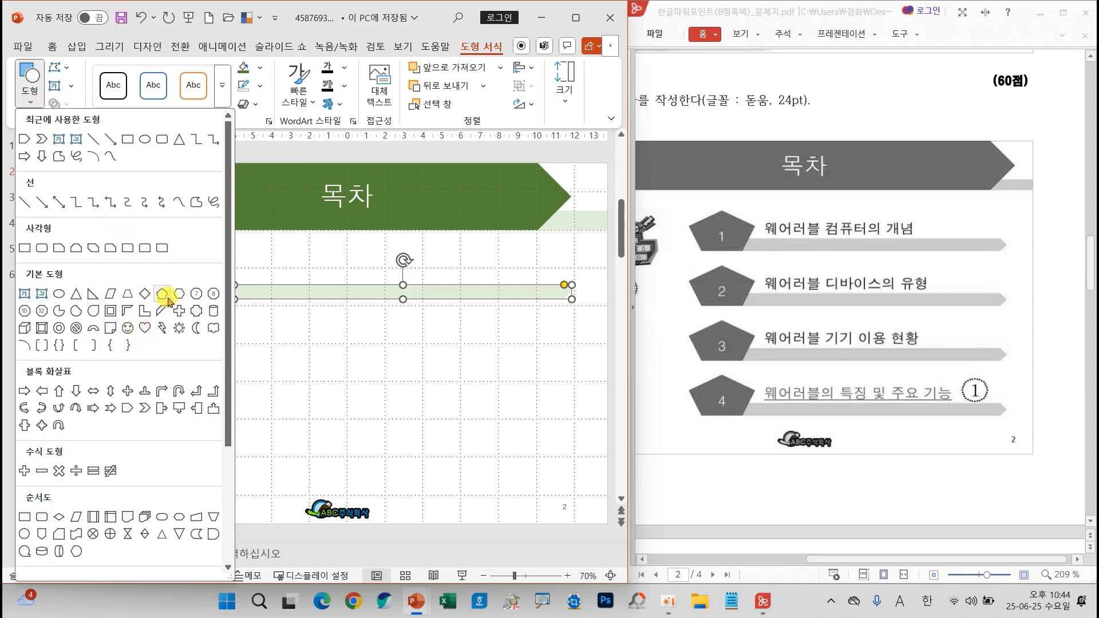
{"action": "left_click", "coordinate": [162, 294]}
{"action": "left_click_drag", "start_coordinate": [252, 299], "coordinate": [193, 249]}
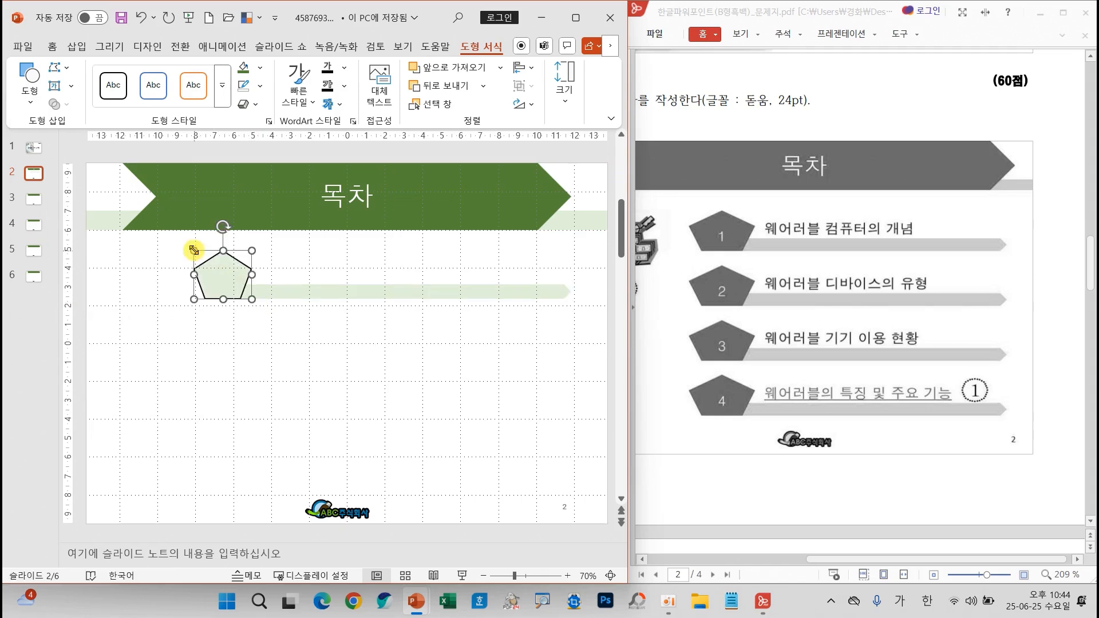
{"action": "left_click", "coordinate": [244, 70]}
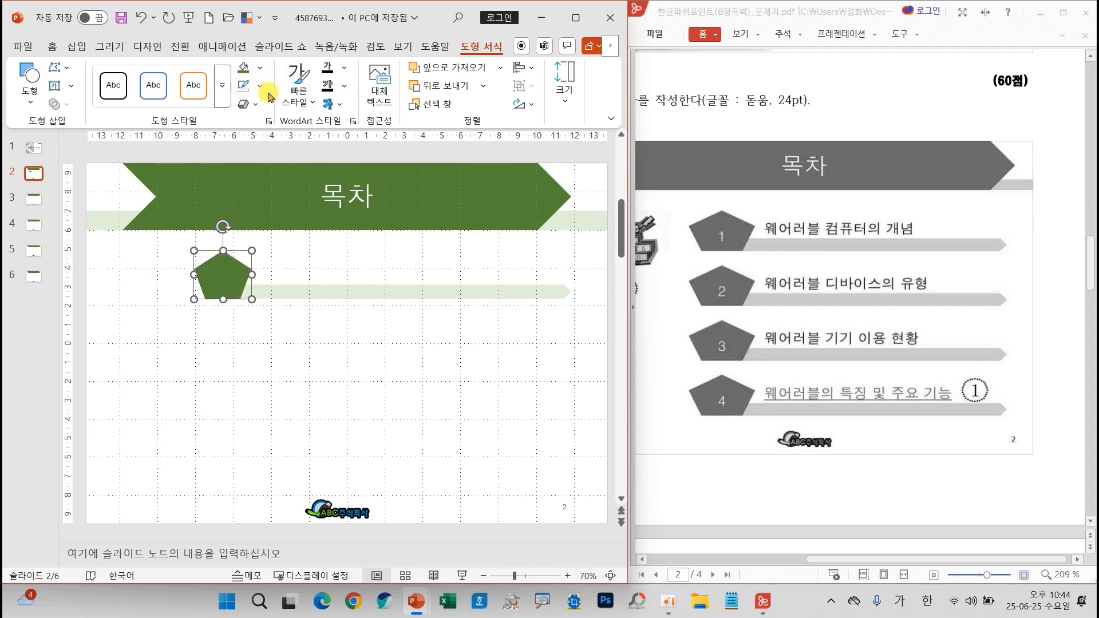
Step: Format the pentagon's text as 돋움, 24 pt, in white
{"action": "left_click", "coordinate": [53, 46]}
{"action": "left_click", "coordinate": [253, 70]}
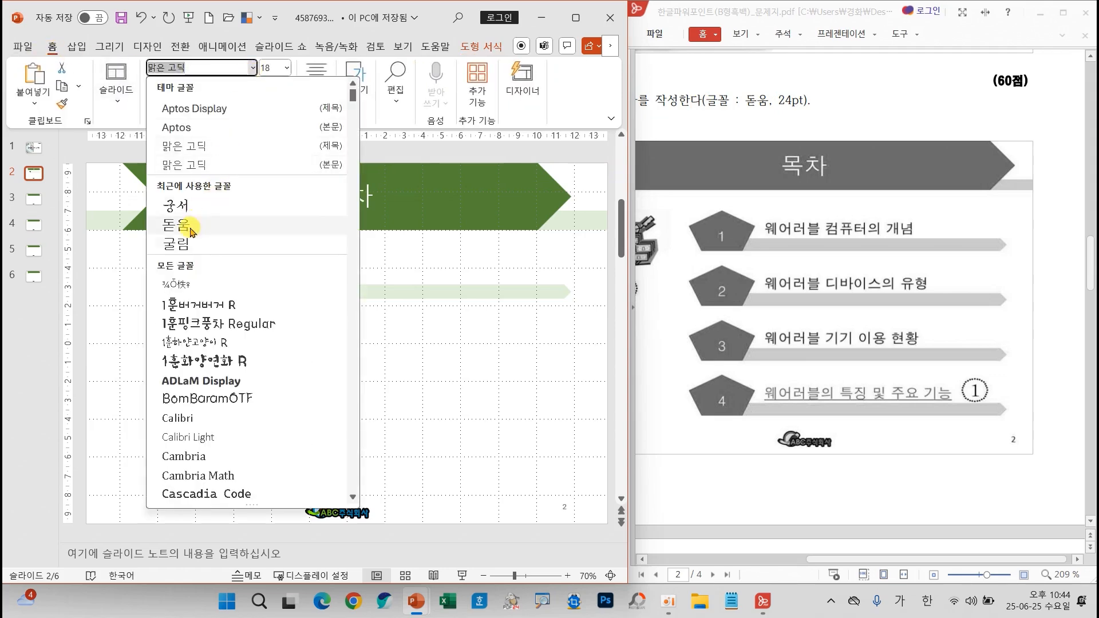
{"action": "left_click", "coordinate": [184, 232]}
{"action": "left_click", "coordinate": [286, 68]}
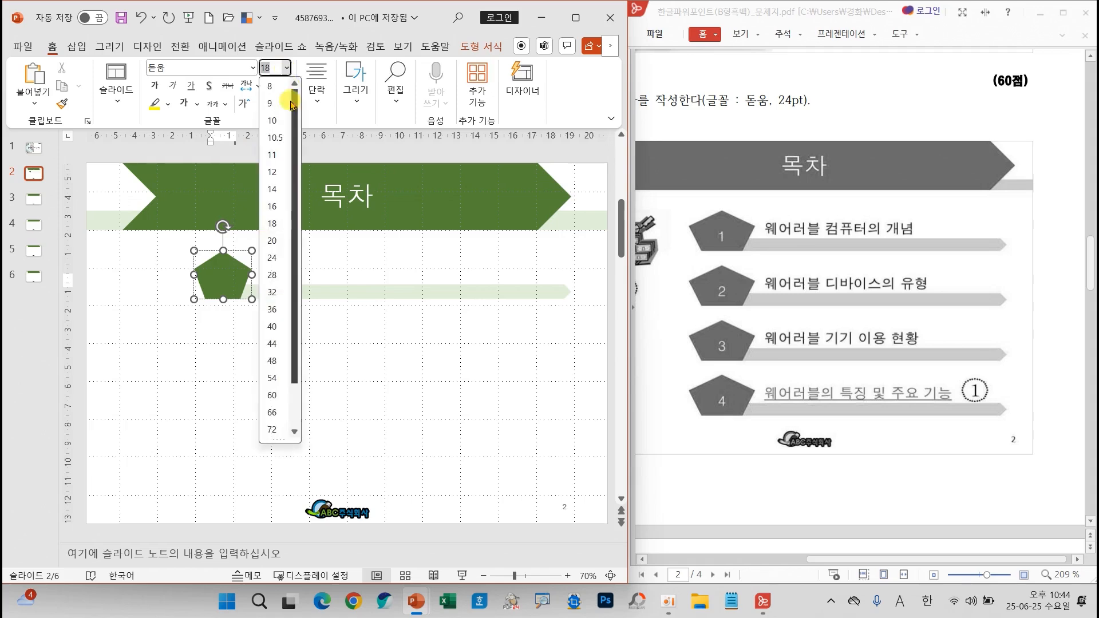
{"action": "left_click", "coordinate": [274, 257]}
{"action": "left_click", "coordinate": [197, 106]}
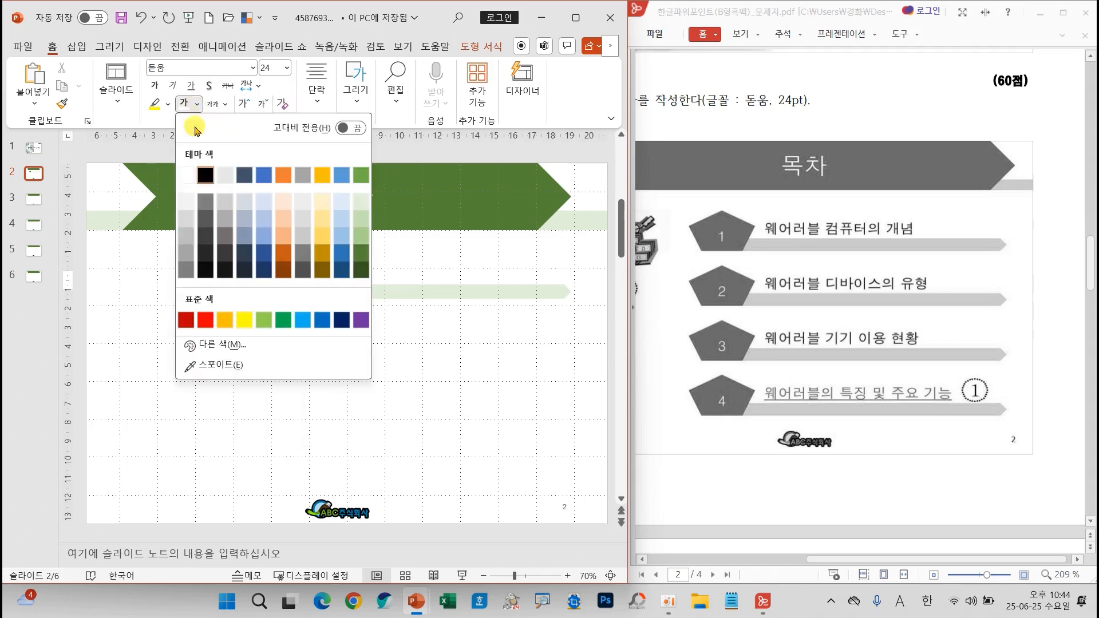
{"action": "left_click", "coordinate": [185, 180]}
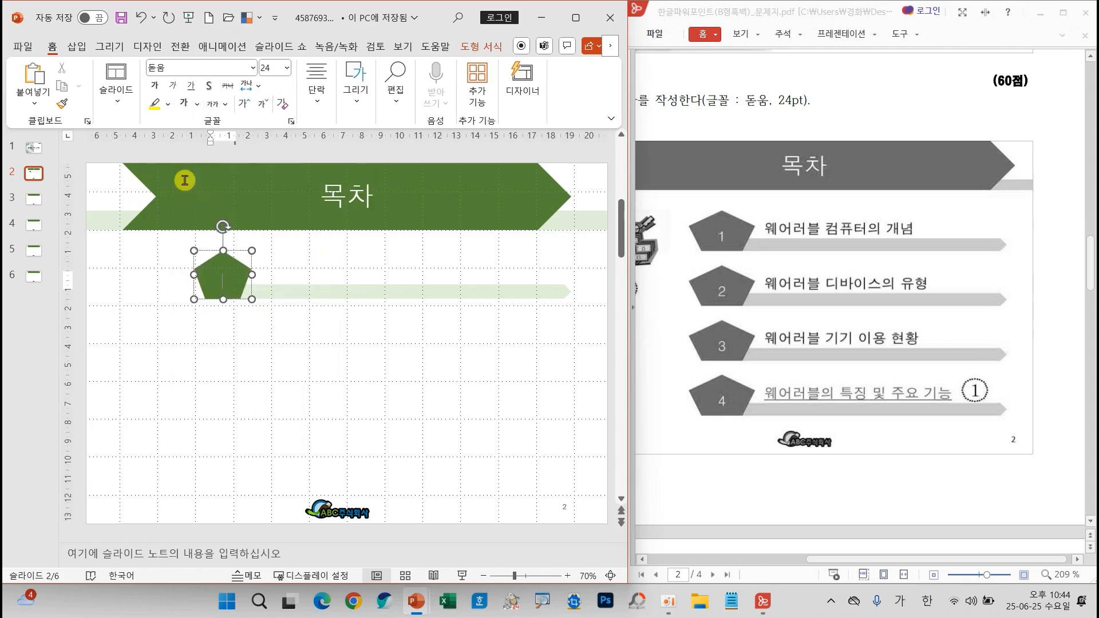
{"action": "left_click", "coordinate": [270, 327]}
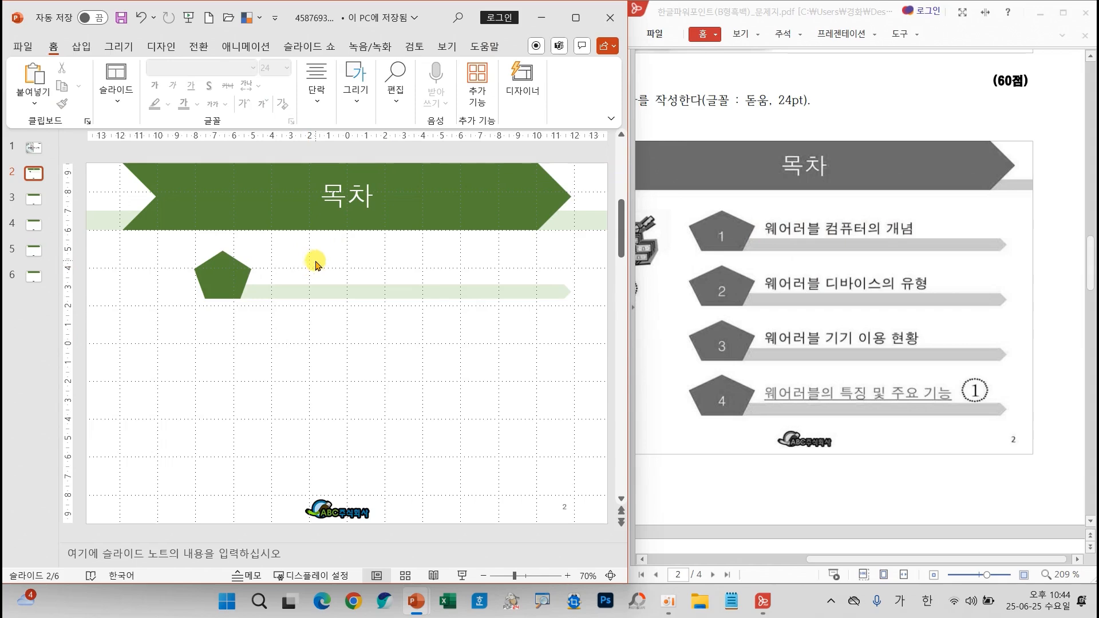
Step: Add a horizontal text box above the bar, beside the pentagon, containing 웨어러블
{"action": "left_click", "coordinate": [357, 118]}
{"action": "left_click", "coordinate": [455, 154]}
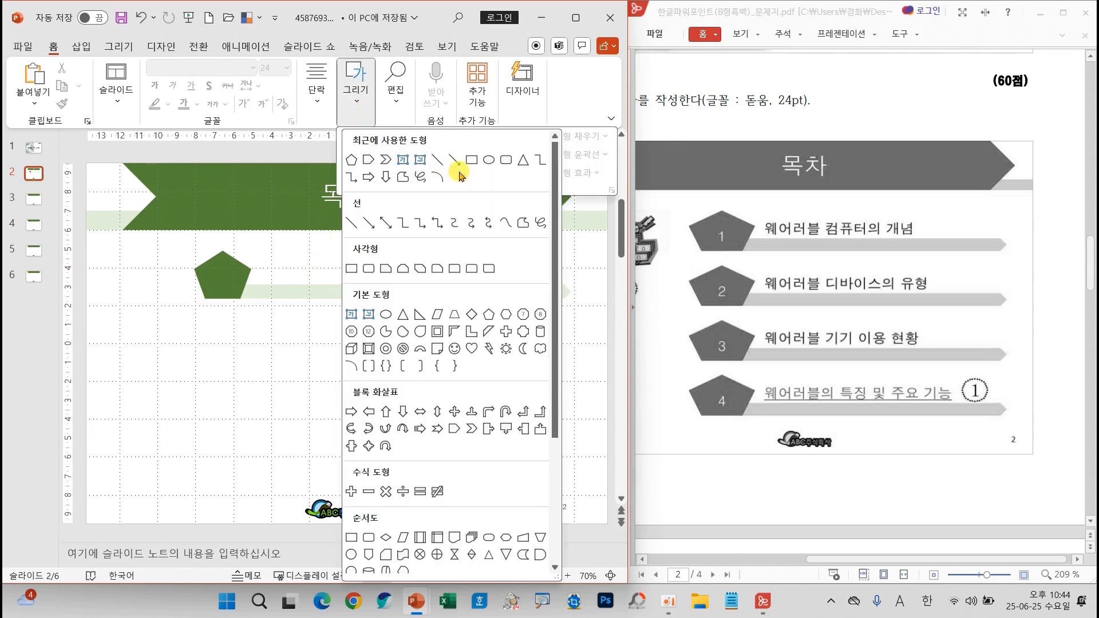
{"action": "left_click", "coordinate": [351, 315]}
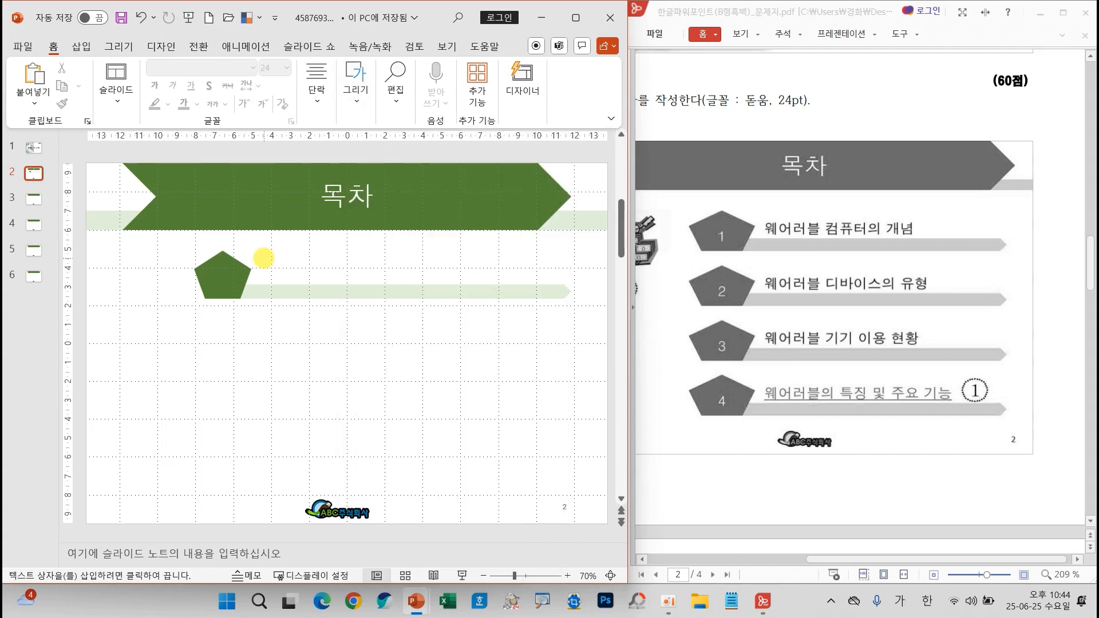
{"action": "left_click_drag", "start_coordinate": [263, 258], "coordinate": [557, 296]}
{"action": "type", "text": "웨어러블"}
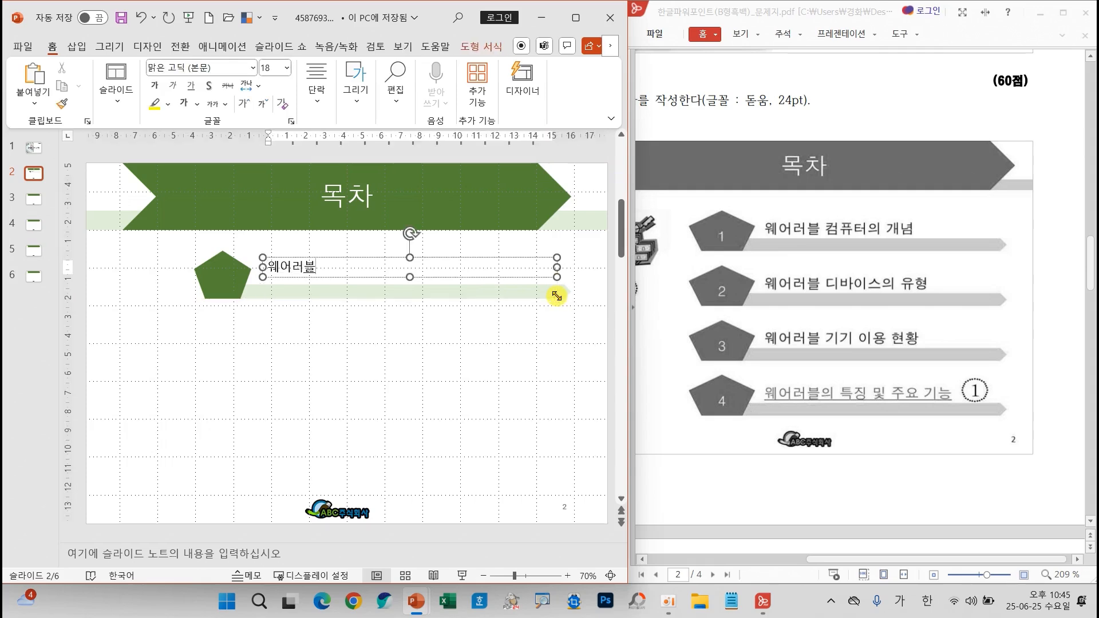
Step: Set the 웨어러블 text box's font to 돋움 at 24 pt
{"action": "left_click", "coordinate": [336, 256]}
{"action": "left_click", "coordinate": [252, 68]}
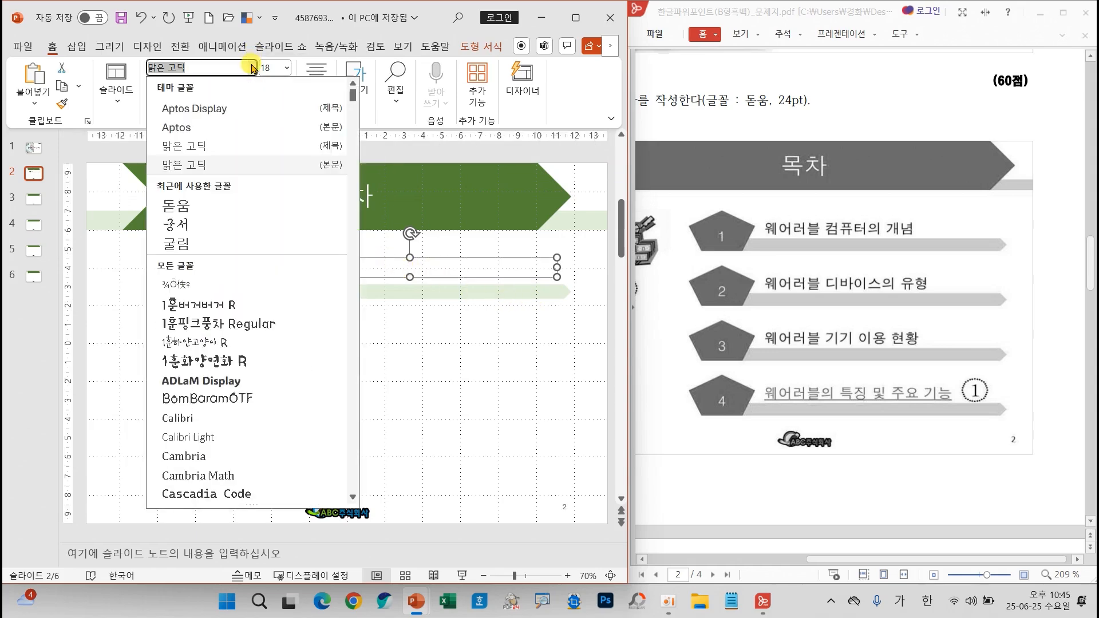
{"action": "left_click", "coordinate": [179, 206]}
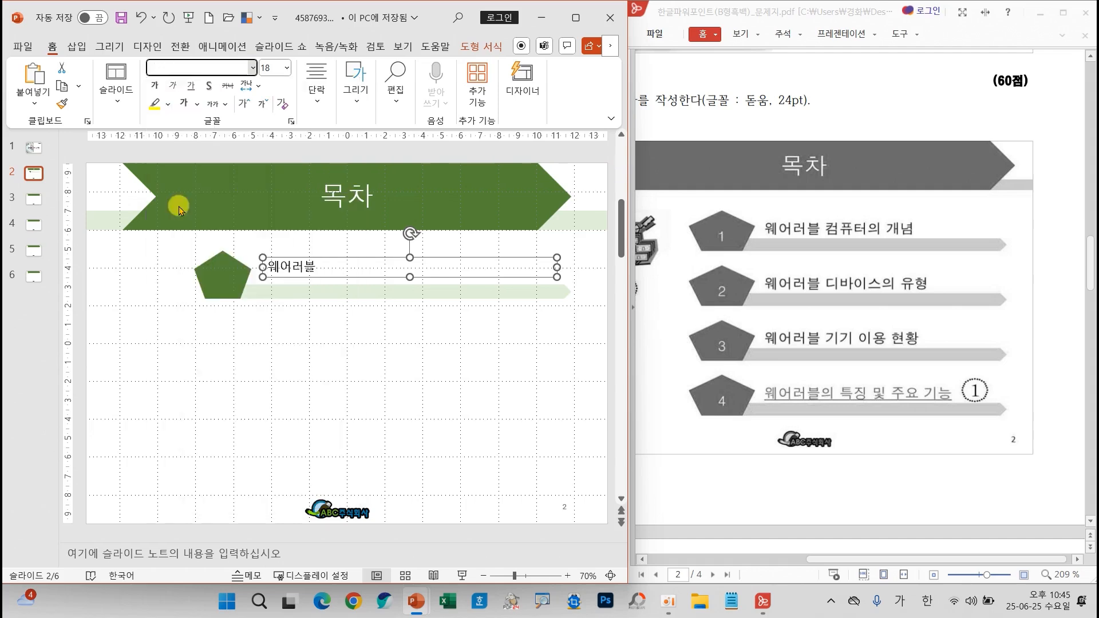
{"action": "left_click", "coordinate": [288, 68]}
{"action": "left_click", "coordinate": [271, 248]}
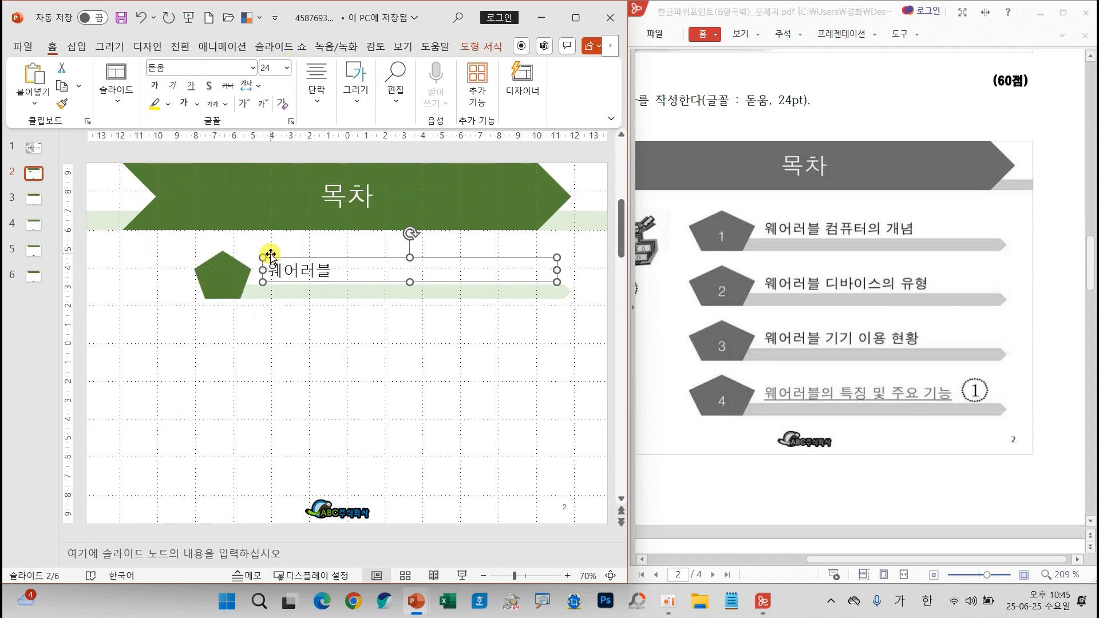
Step: Nudge the 웨어러블 text box slightly down and left so it sits just above the bar
{"action": "key", "text": "ctrl+Down"}
{"action": "key", "text": "ctrl+Down"}
{"action": "key", "text": "ctrl+Down"}
{"action": "key", "text": "ctrl+Down"}
{"action": "key", "text": "ctrl+Down"}
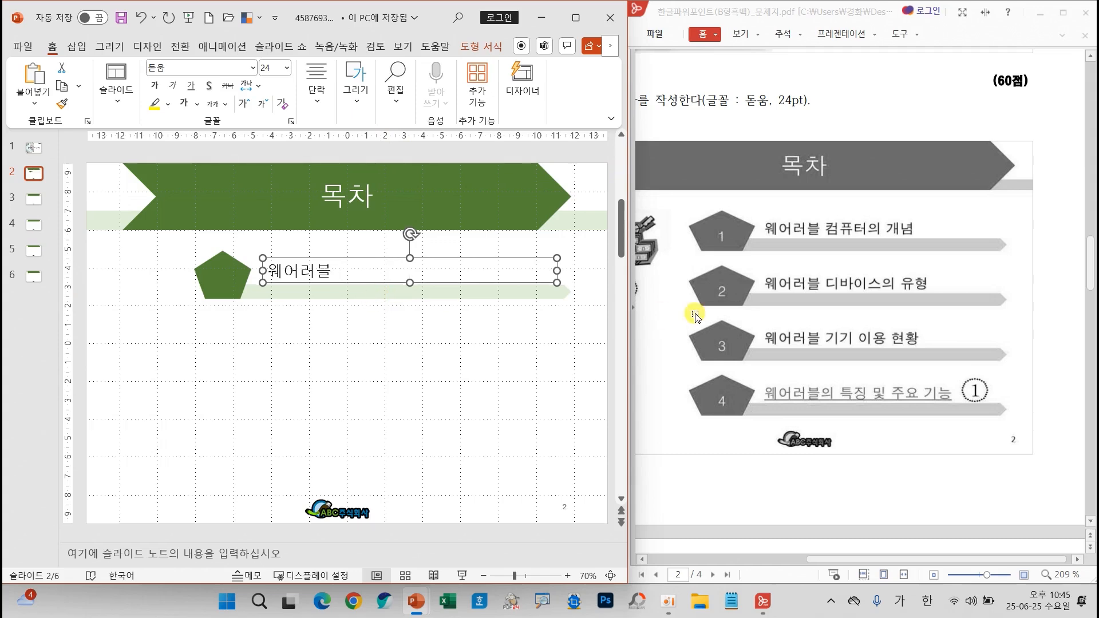
{"action": "key", "text": "ctrl+Left"}
{"action": "key", "text": "ctrl+Left"}
{"action": "key", "text": "ctrl+Left"}
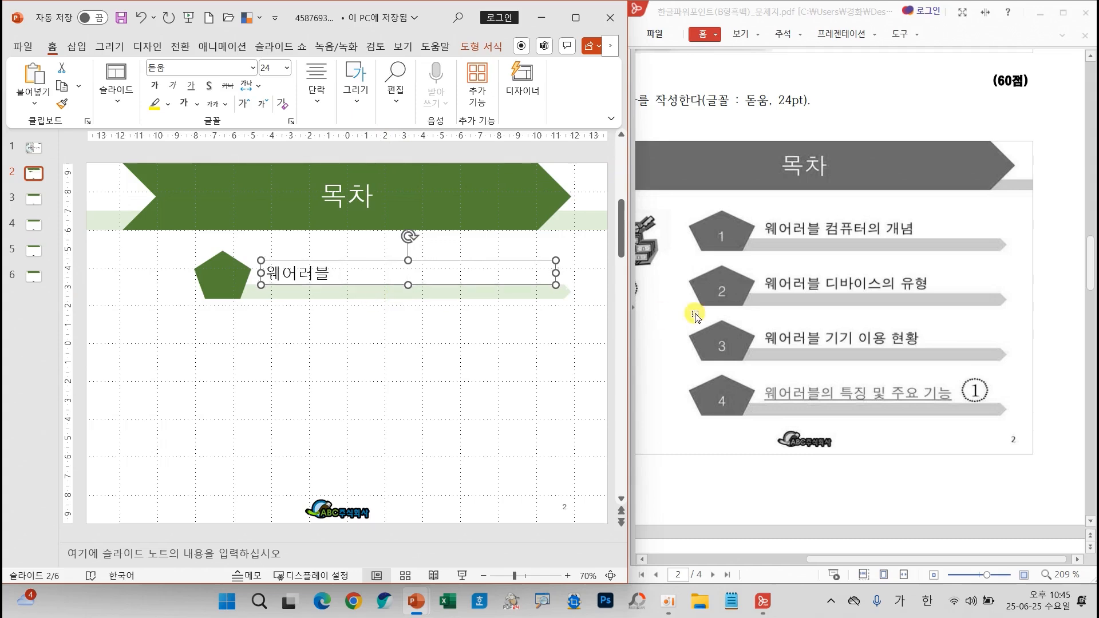
{"action": "key", "text": "ctrl+Down"}
{"action": "key", "text": "ctrl+Down"}
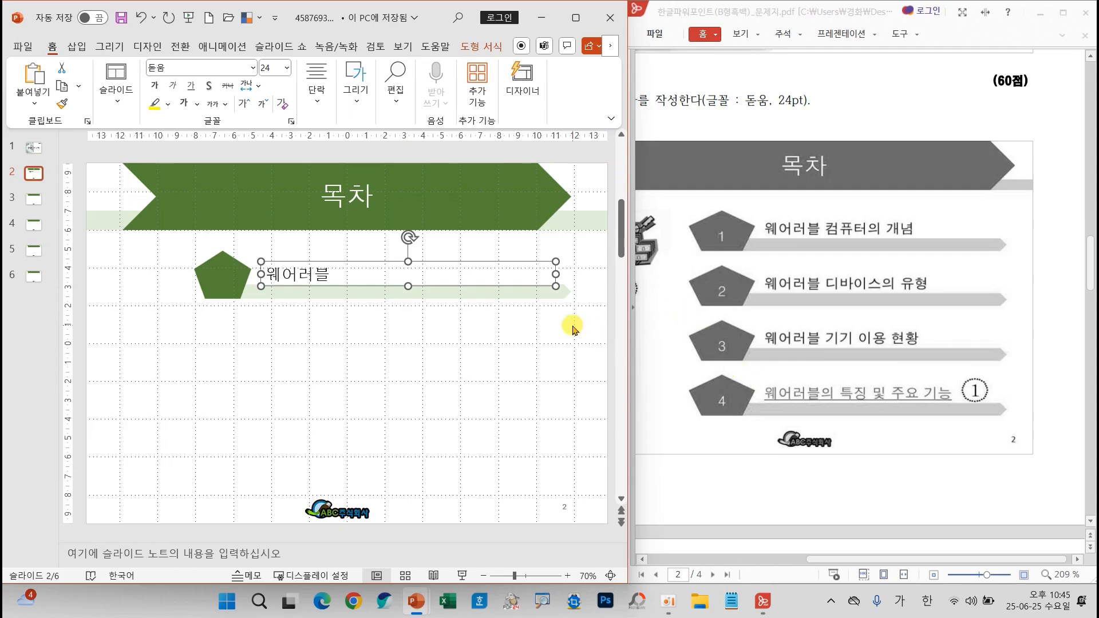
Step: Copy the pentagon, text box and bar together three times down the slide at even spacing, and number the pentagons 1 to 4
{"action": "left_click_drag", "start_coordinate": [594, 328], "coordinate": [161, 241]}
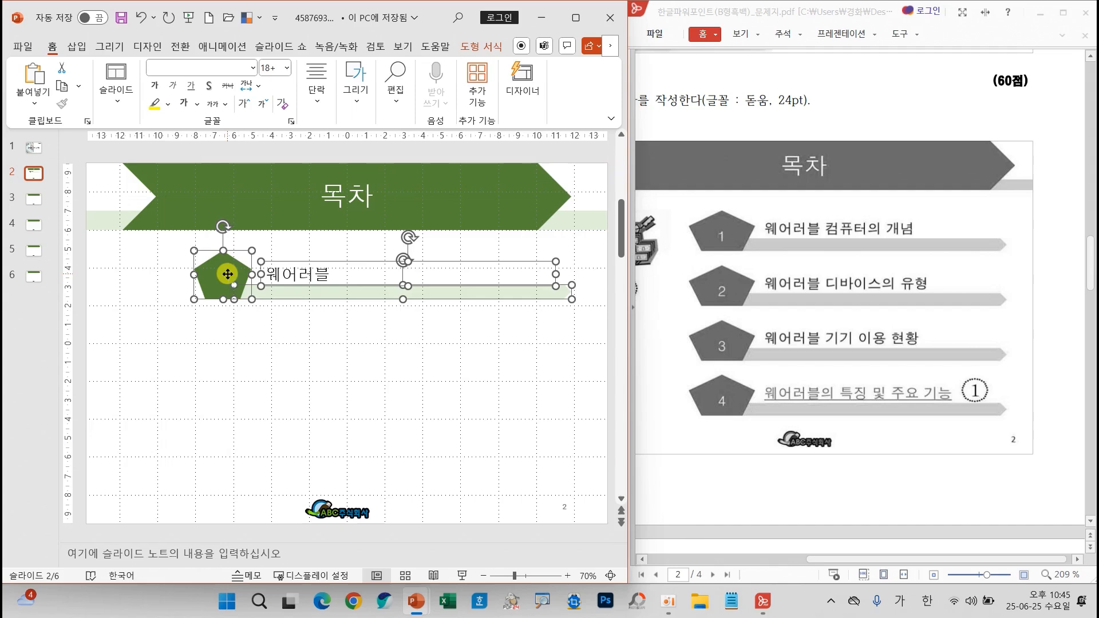
{"action": "left_click_drag", "start_coordinate": [227, 274], "coordinate": [232, 465]}
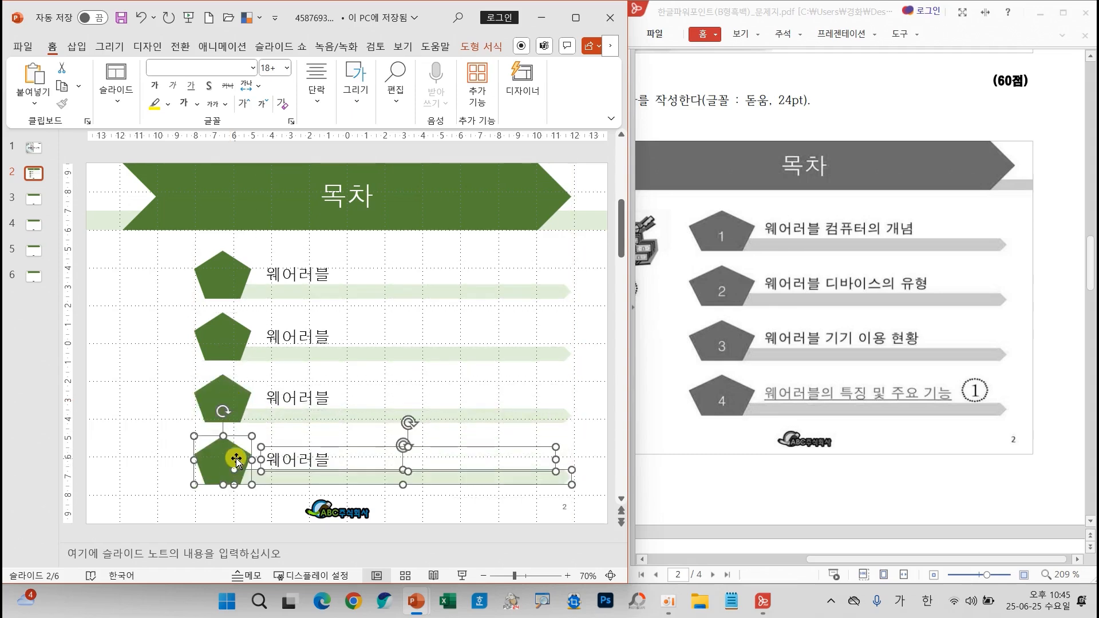
{"action": "left_click", "coordinate": [233, 284]}
{"action": "type", "text": "1"}
{"action": "left_click", "coordinate": [228, 338]}
{"action": "left_click", "coordinate": [229, 401]}
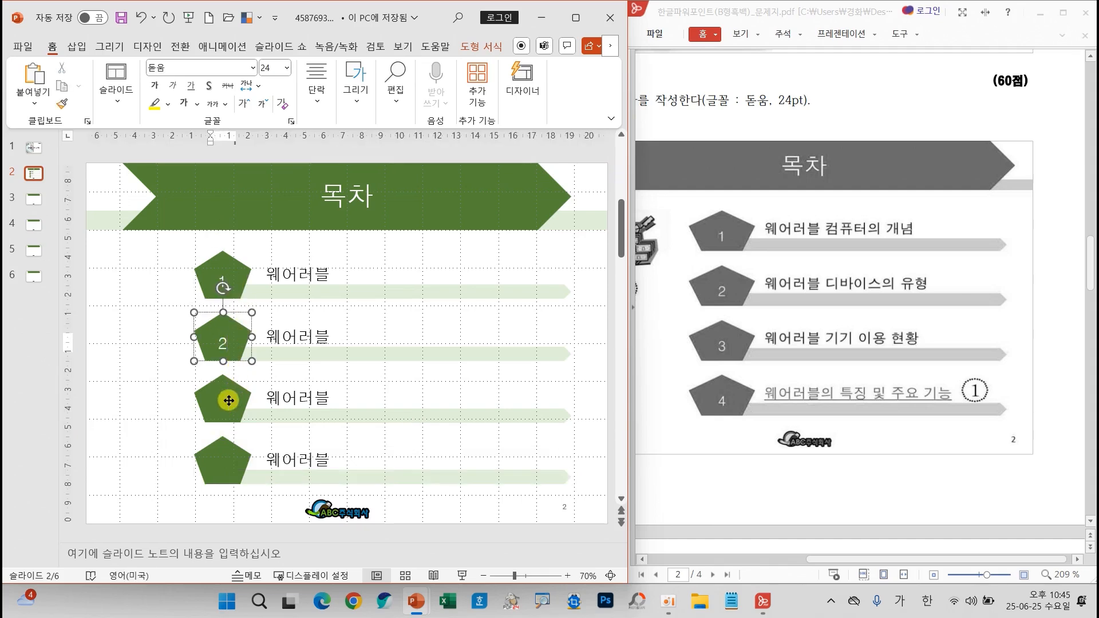
{"action": "type", "text": "3"}
{"action": "left_click", "coordinate": [222, 458]}
{"action": "type", "text": "4"}
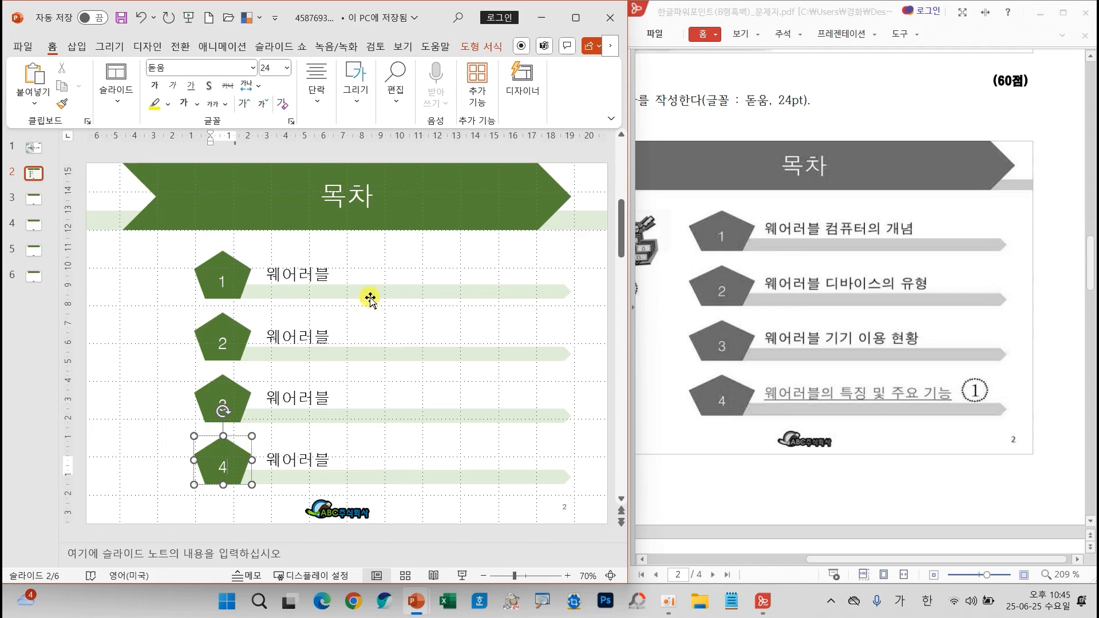
Step: Complete the four entries as 웨어러블 컴퓨터의 개념, 웨어러블 디바이스의 유형, 웨어러블 기기 이용 현황 and 웨어러블의 특징 및 주요 기능
{"action": "left_click", "coordinate": [331, 273]}
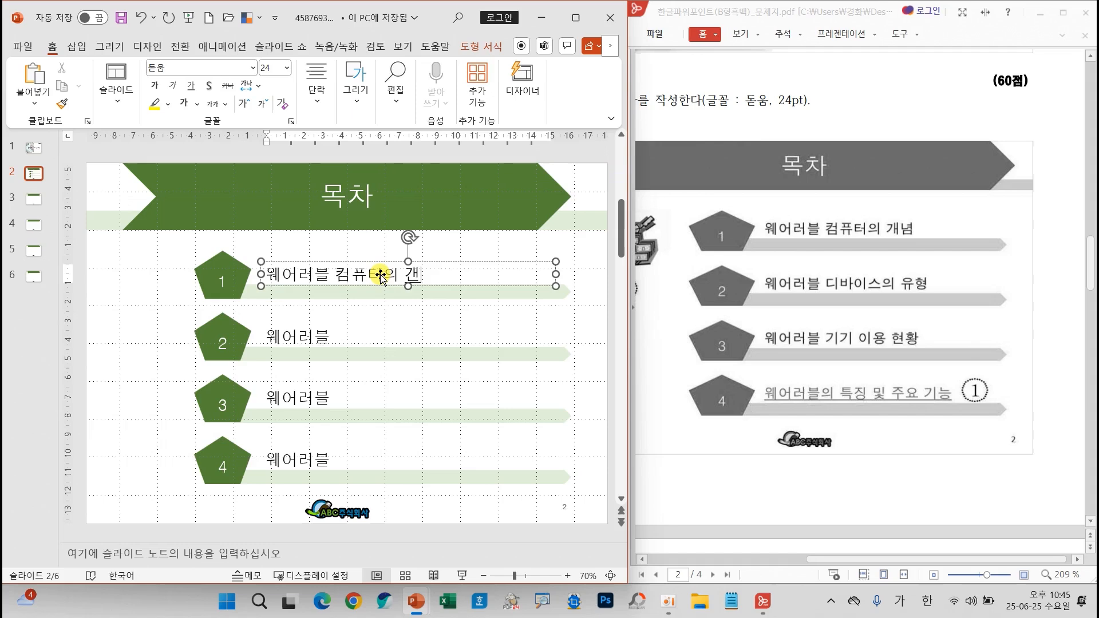
{"action": "left_click", "coordinate": [329, 339]}
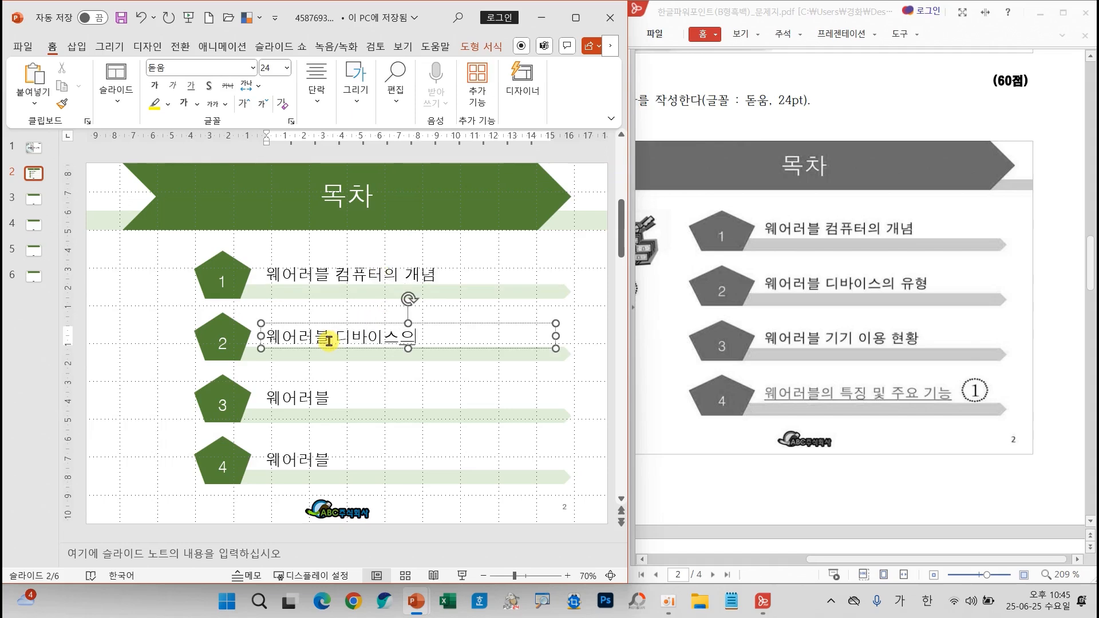
{"action": "left_click", "coordinate": [324, 397]}
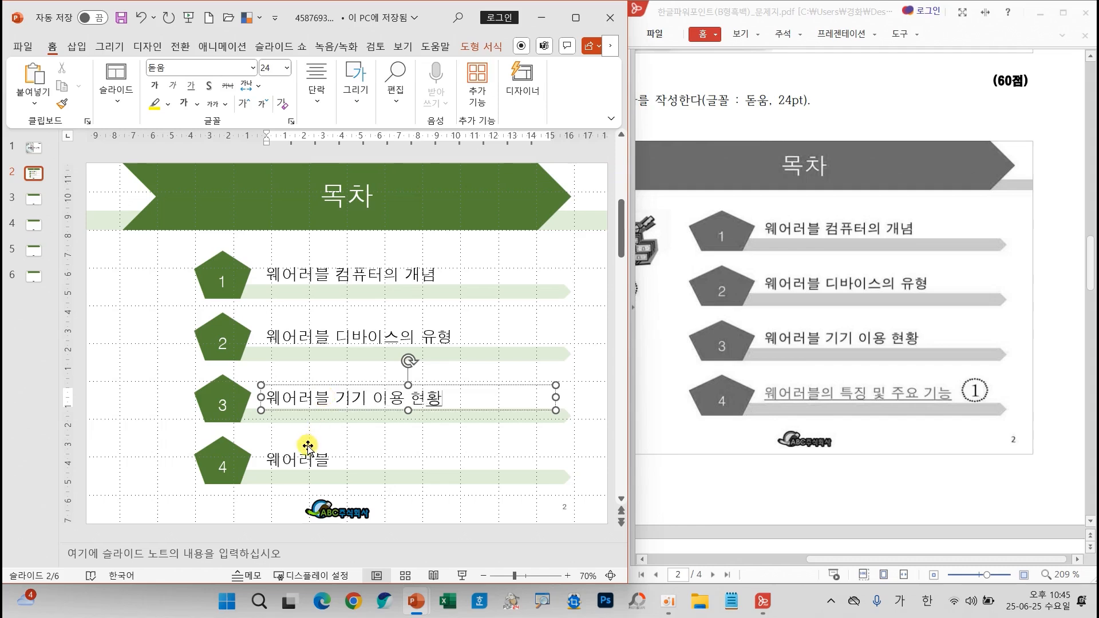
{"action": "left_click", "coordinate": [325, 458]}
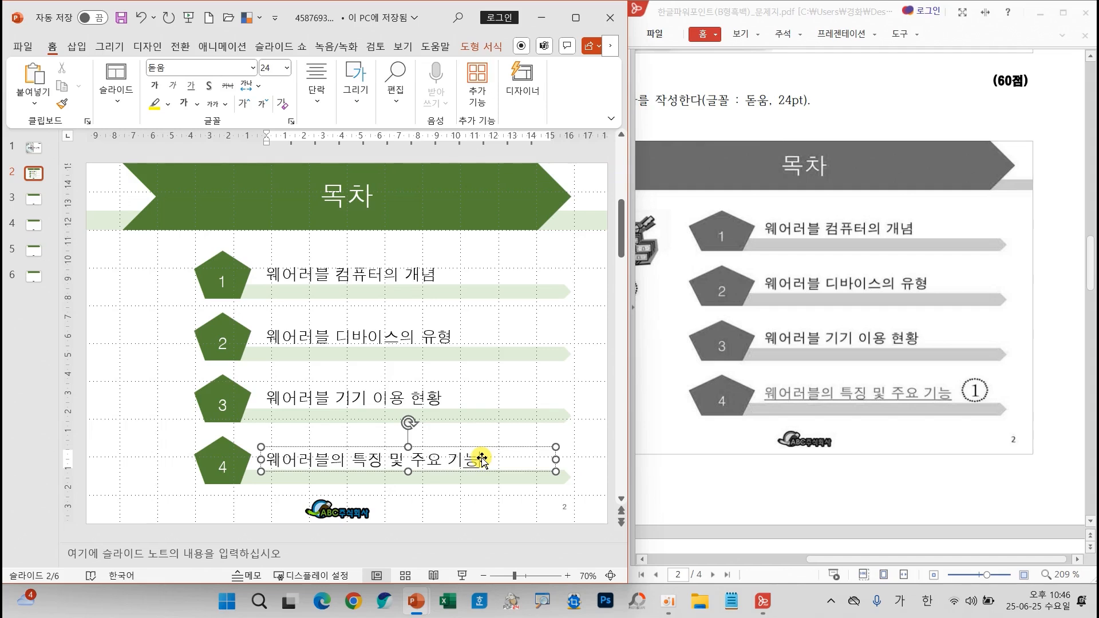
{"action": "left_click", "coordinate": [143, 403]}
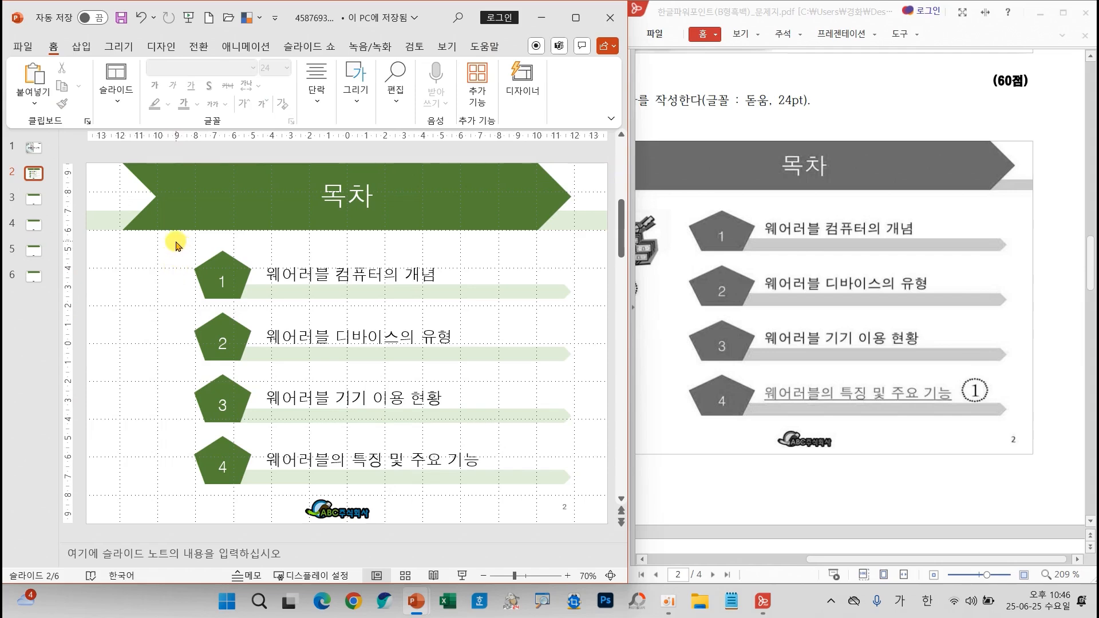
Step: Select all four table-of-contents entries with their pentagons, text boxes and bars, and nudge them together slightly to the right
{"action": "left_click_drag", "start_coordinate": [176, 245], "coordinate": [594, 502]}
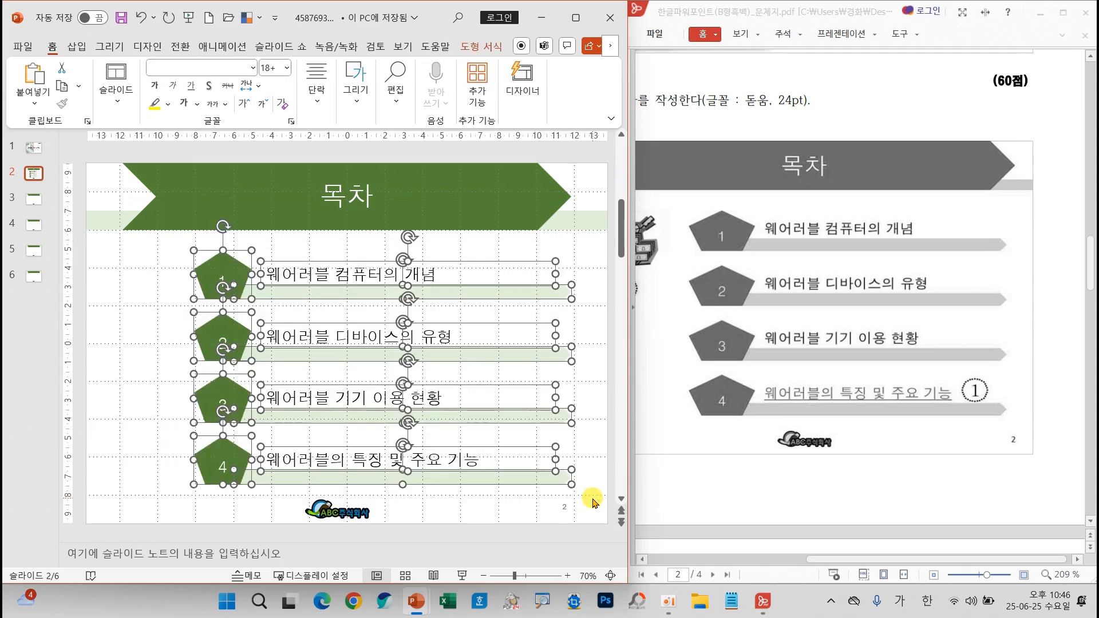
{"action": "key", "text": "Right"}
{"action": "key", "text": "Right"}
{"action": "key", "text": "Right"}
{"action": "key", "text": "Right"}
{"action": "key", "text": "Right"}
{"action": "key", "text": "Right"}
{"action": "key", "text": "Right"}
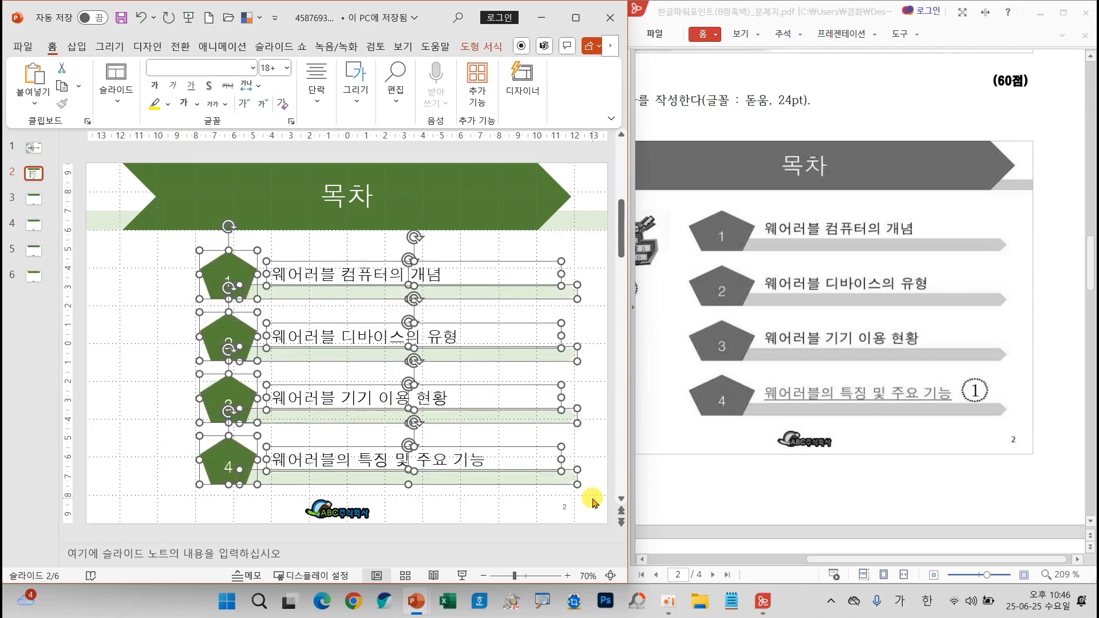
{"action": "key", "text": "Right"}
{"action": "key", "text": "Right"}
{"action": "key", "text": "Right"}
{"action": "key", "text": "Right"}
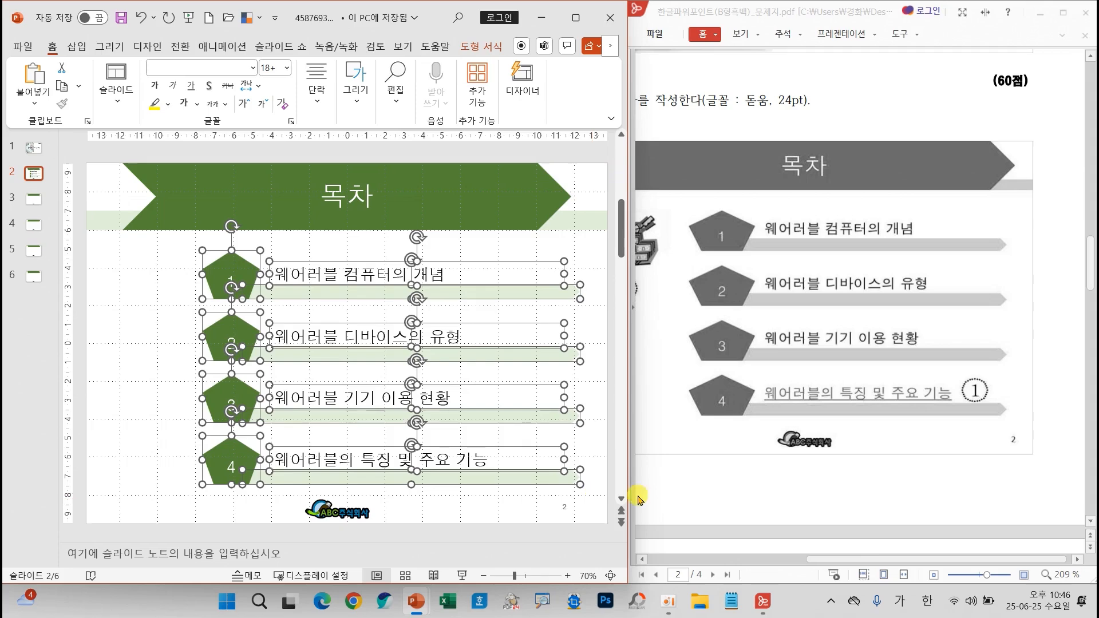
Step: Hyperlink the fourth entry's text, 웨어러블의 특징 및 주요 기능, to slide 6 of the current document
{"action": "left_click_drag", "start_coordinate": [822, 553], "coordinate": [686, 570]}
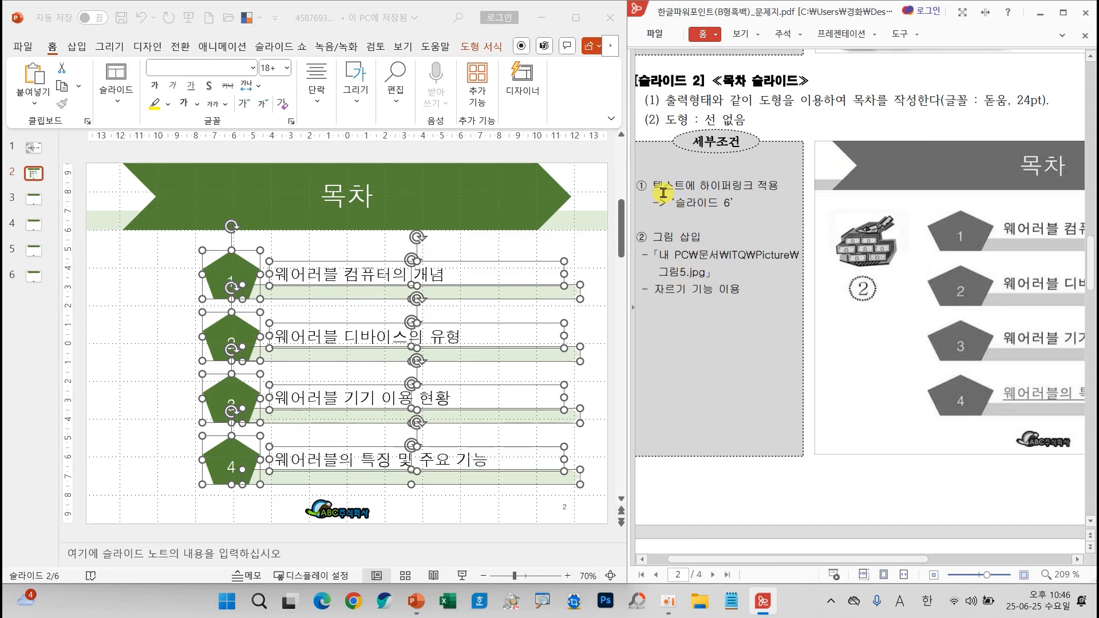
{"action": "left_click_drag", "start_coordinate": [829, 561], "coordinate": [913, 560]}
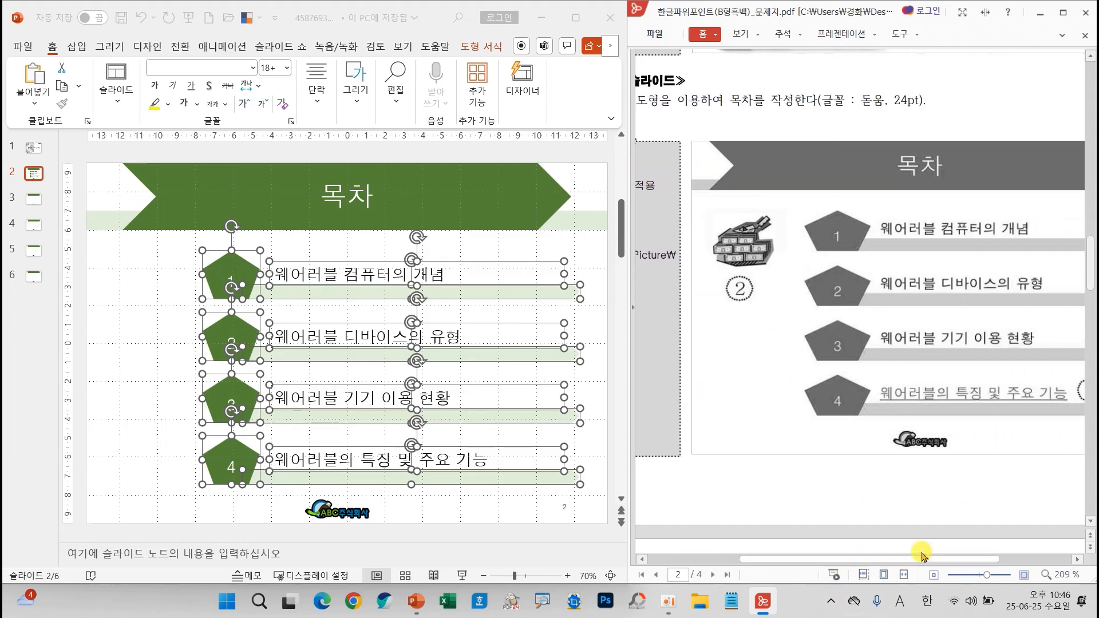
{"action": "left_click", "coordinate": [220, 452]}
{"action": "left_click", "coordinate": [123, 449]}
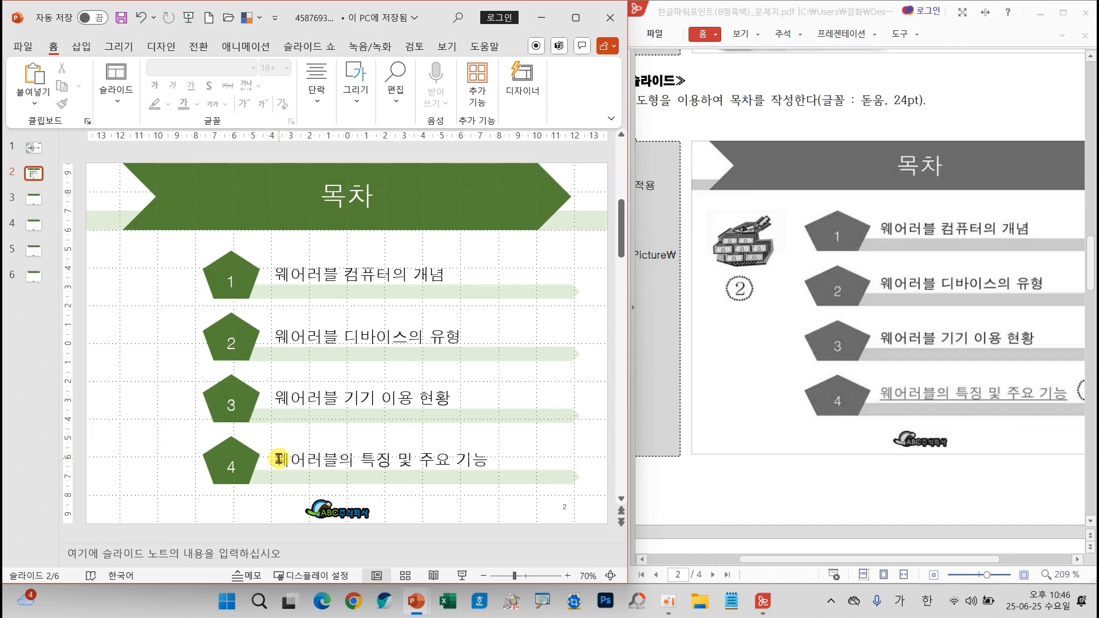
{"action": "left_click_drag", "start_coordinate": [278, 458], "coordinate": [499, 467]}
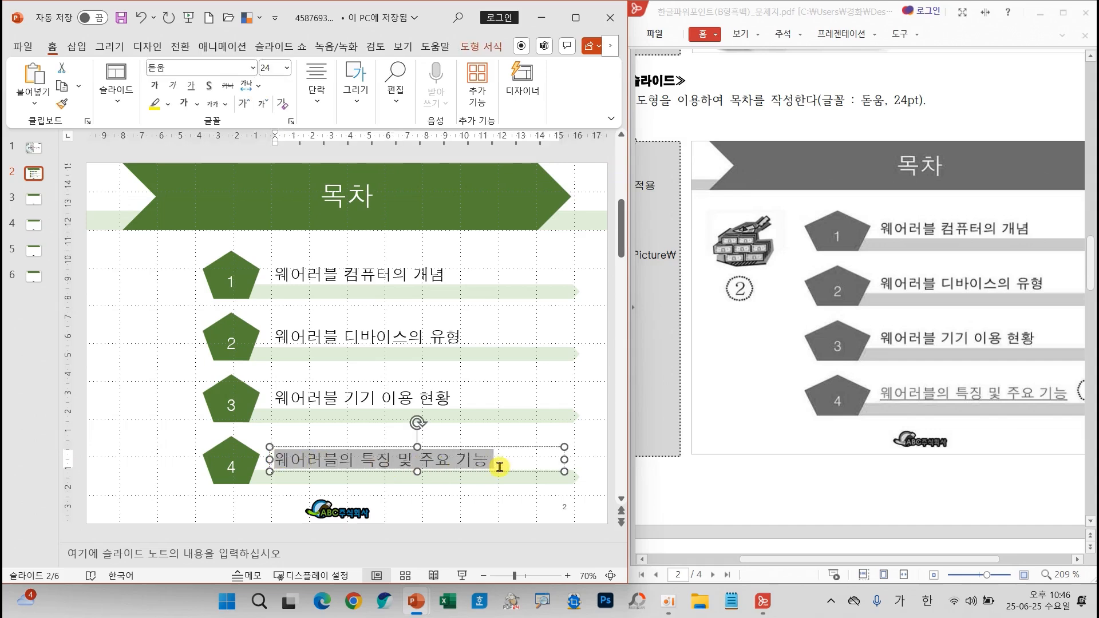
{"action": "left_click", "coordinate": [484, 449]}
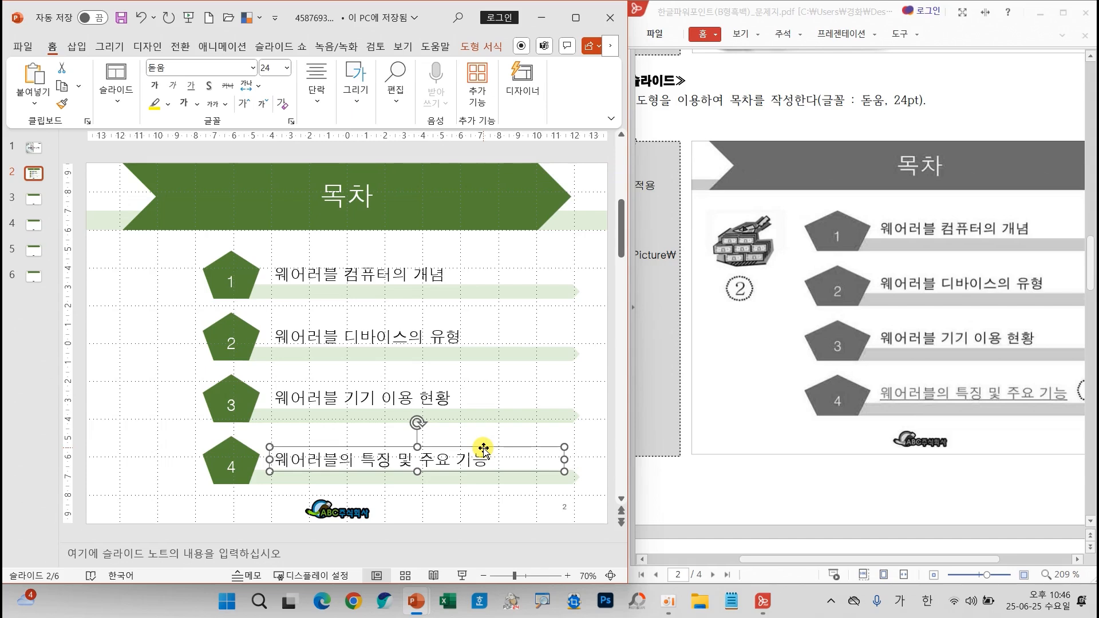
{"action": "left_click_drag", "start_coordinate": [280, 462], "coordinate": [489, 462]}
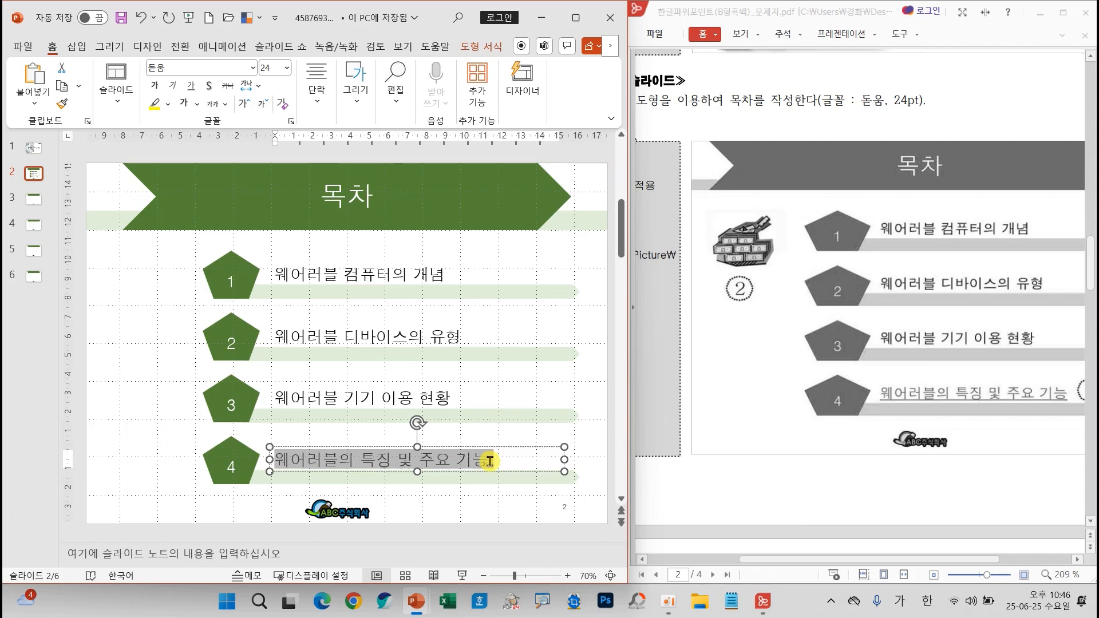
{"action": "left_click_drag", "start_coordinate": [779, 559], "coordinate": [694, 565]}
{"action": "left_click", "coordinate": [76, 47]}
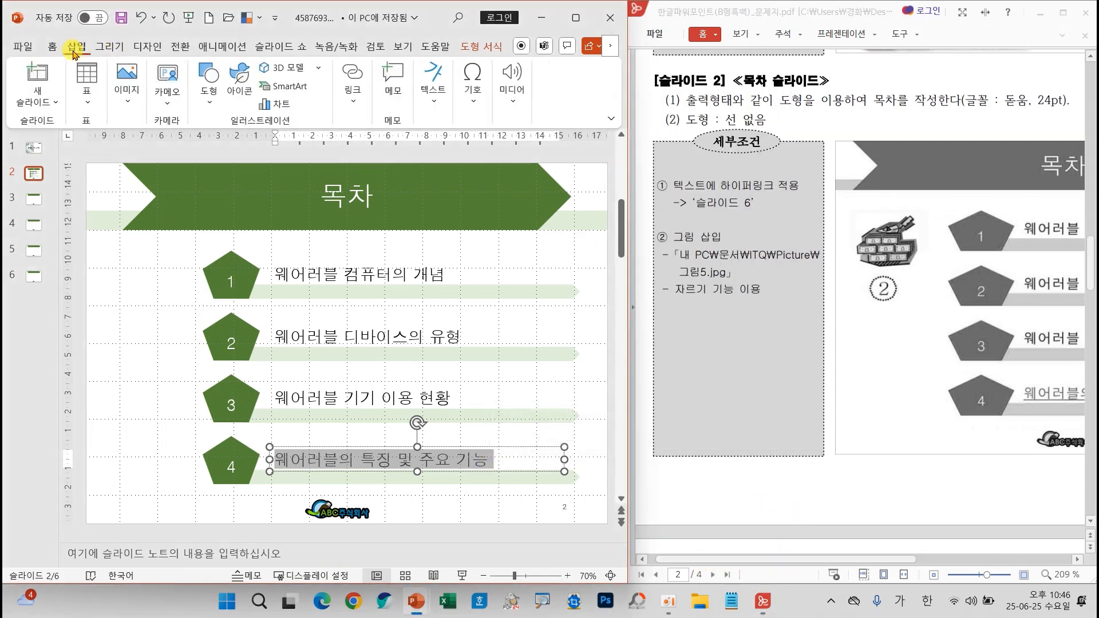
{"action": "left_click", "coordinate": [355, 77]}
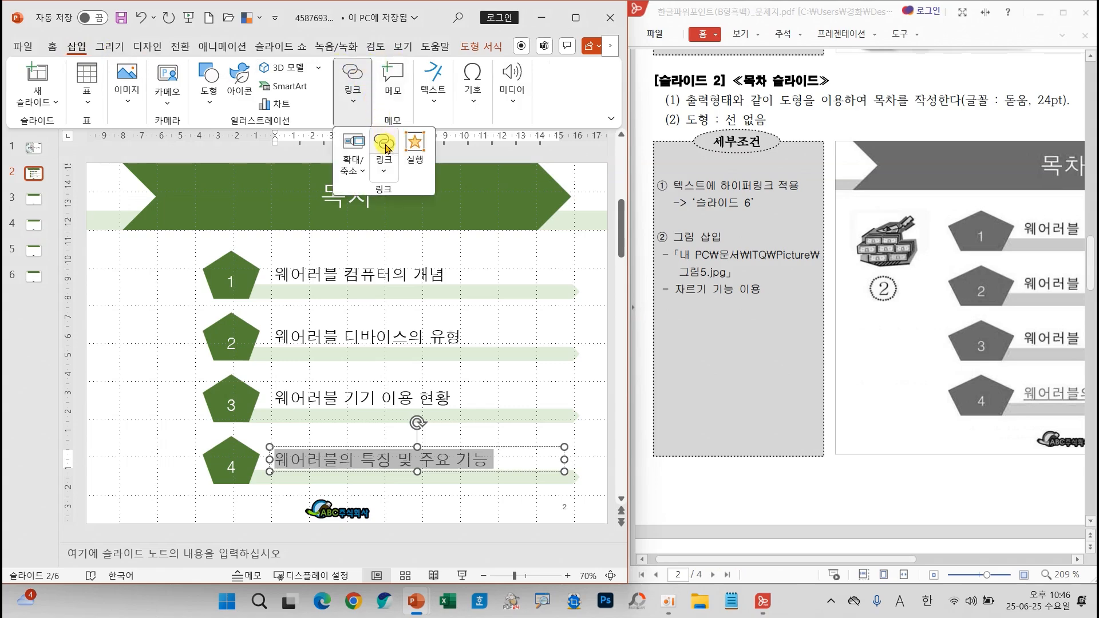
{"action": "left_click", "coordinate": [383, 172]}
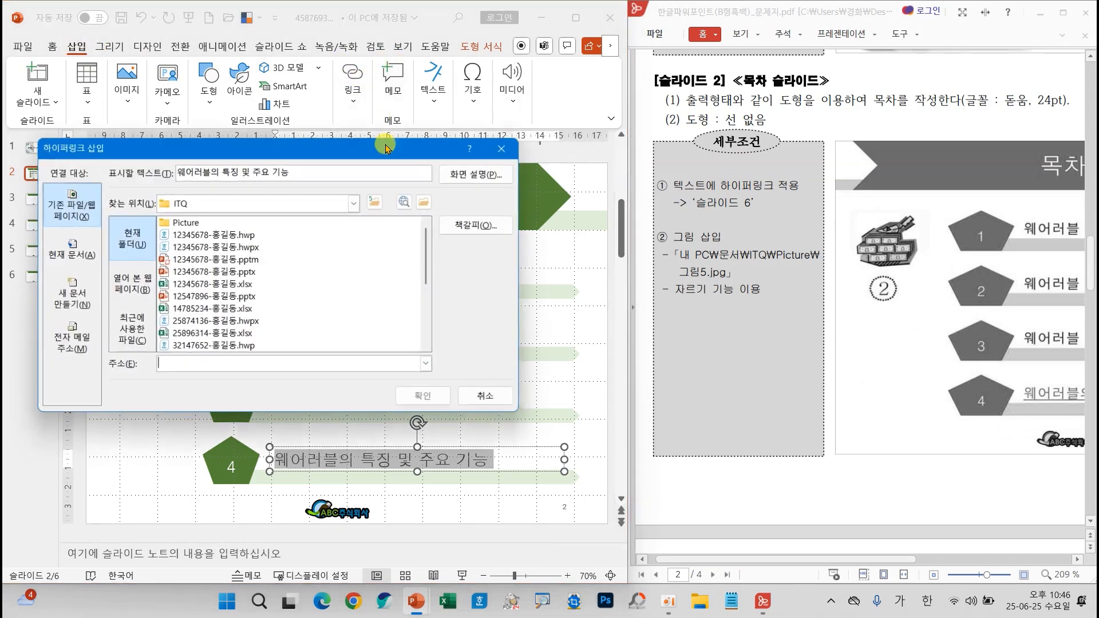
{"action": "left_click", "coordinate": [70, 263]}
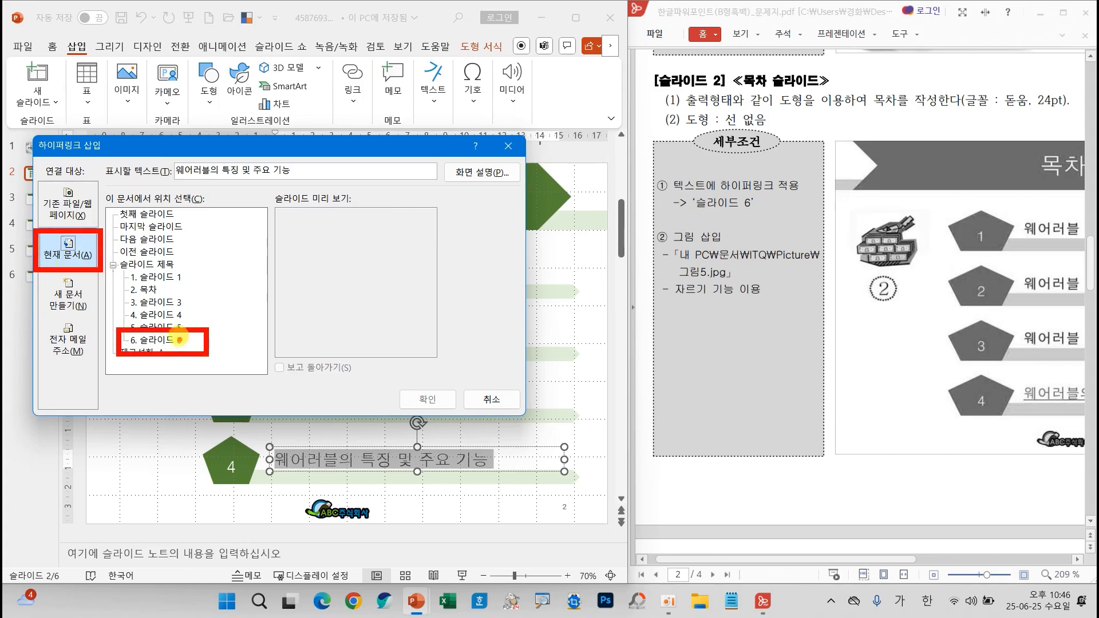
{"action": "left_click", "coordinate": [152, 339]}
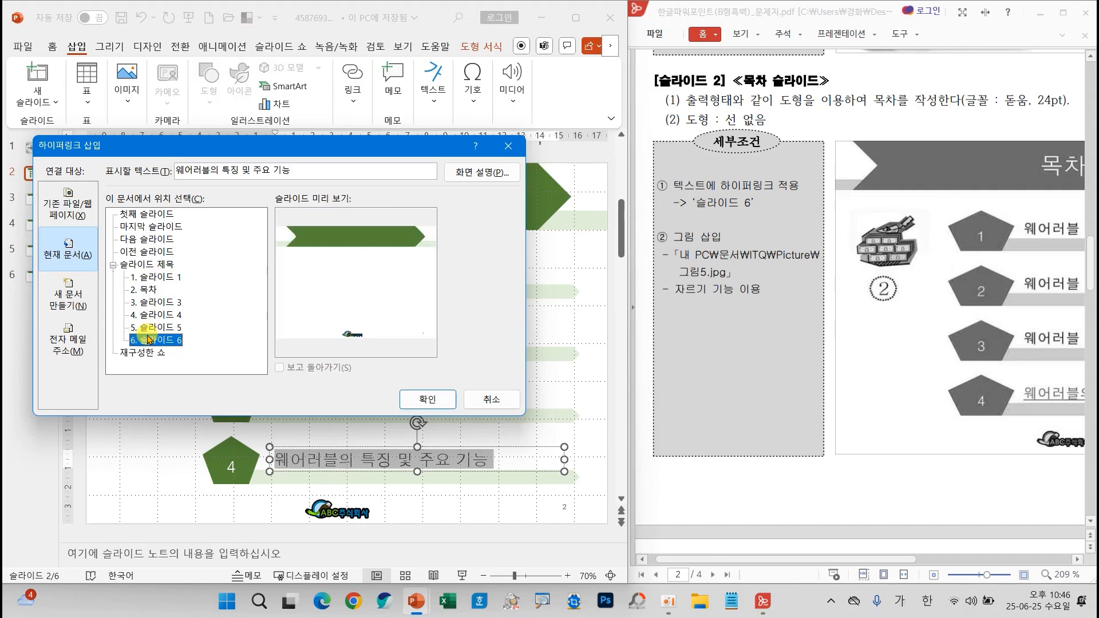
{"action": "left_click", "coordinate": [422, 401]}
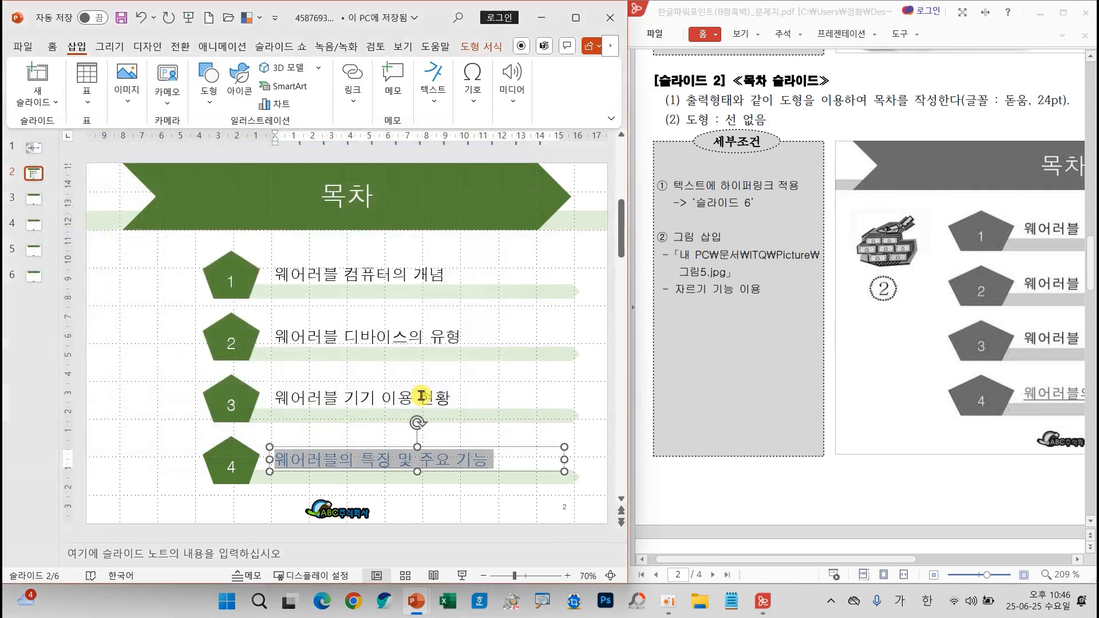
Step: Check the fourth entry's link by following it to slide 6, and return to the 목차 slide
{"action": "left_click", "coordinate": [148, 484]}
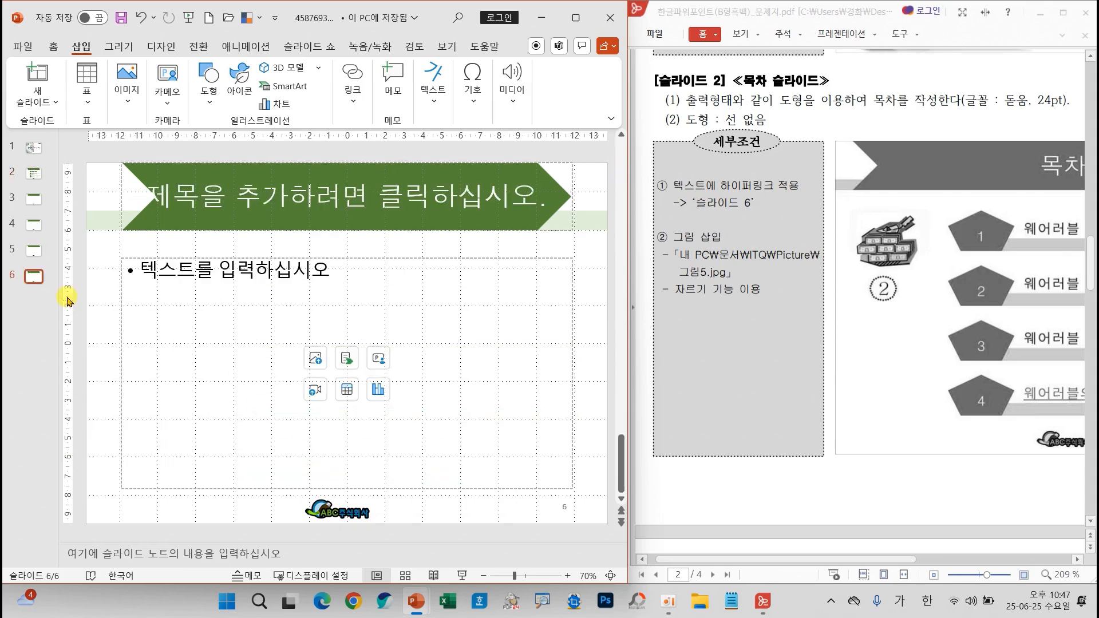
{"action": "left_click", "coordinate": [40, 167]}
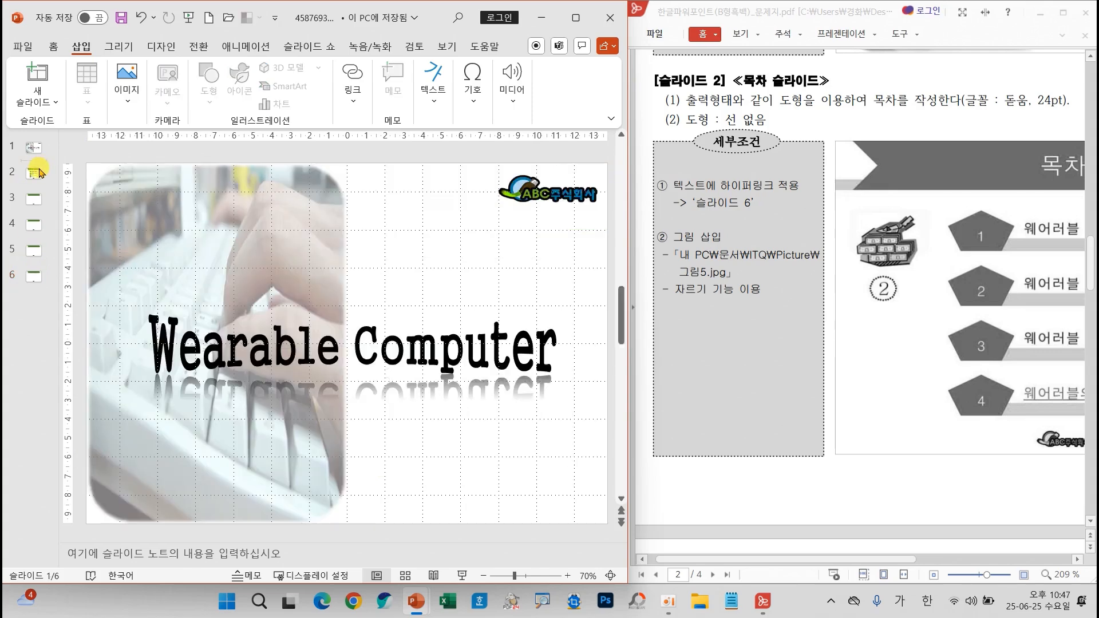
{"action": "left_click", "coordinate": [32, 174]}
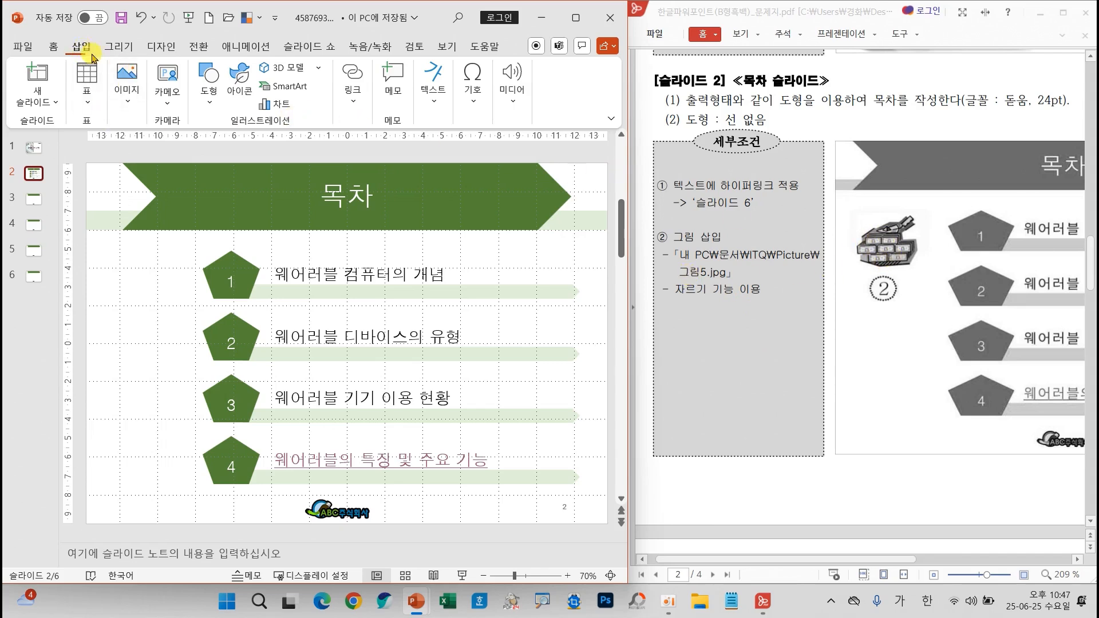
Step: Insert the picture 그림5.gif from the ITQ Picture folder on this device onto the 목차 slide
{"action": "left_click", "coordinate": [127, 78]}
{"action": "left_click", "coordinate": [128, 150]}
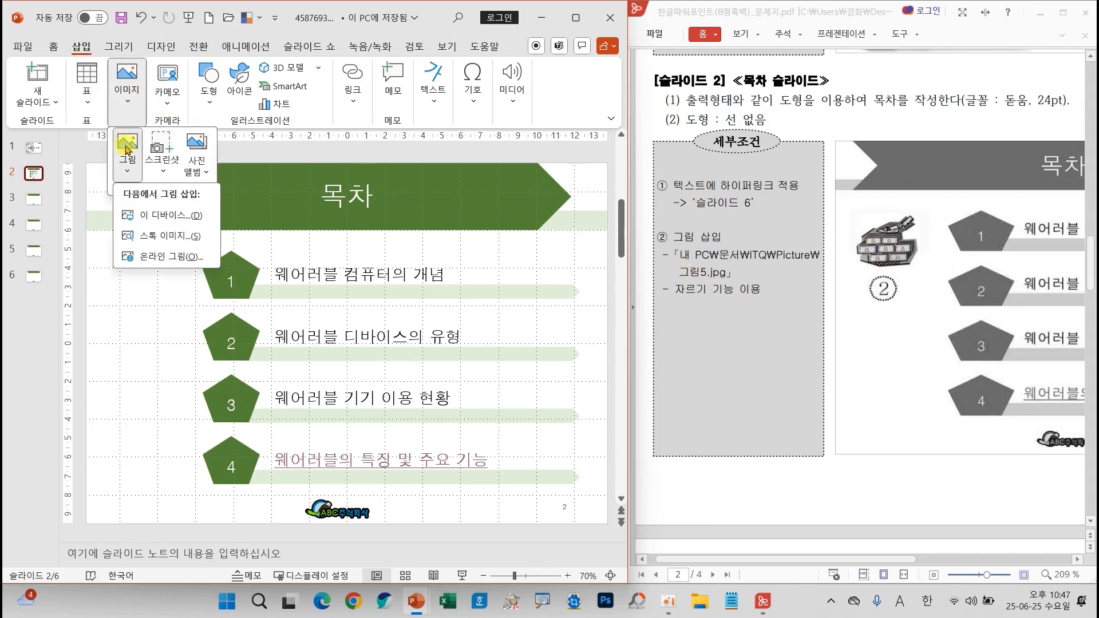
{"action": "left_click", "coordinate": [143, 215]}
{"action": "left_click", "coordinate": [475, 133]}
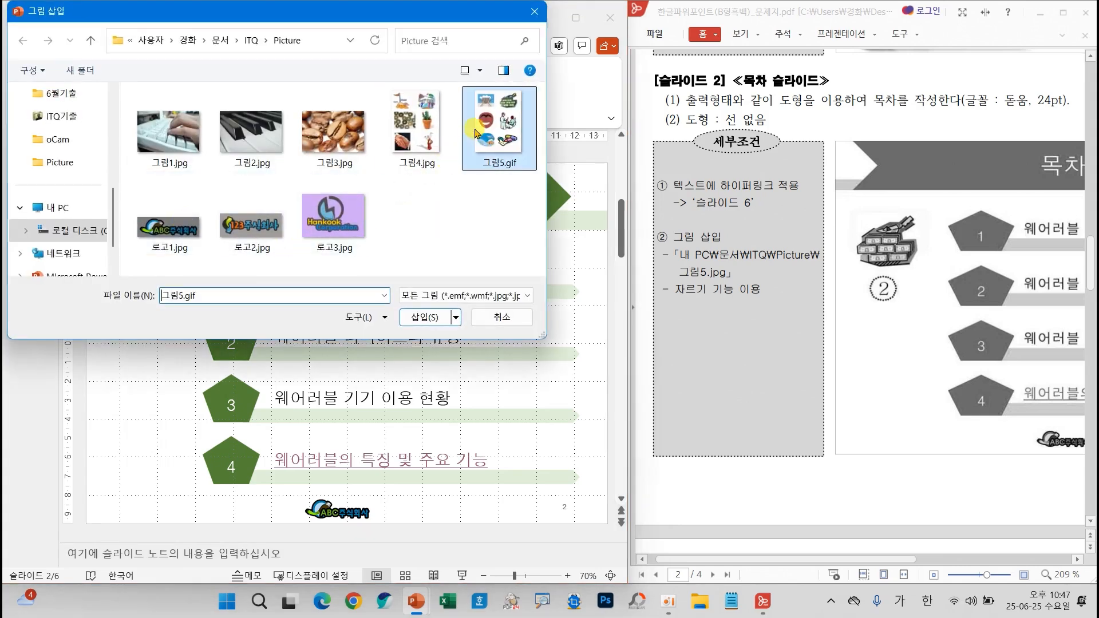
{"action": "left_click", "coordinate": [424, 317]}
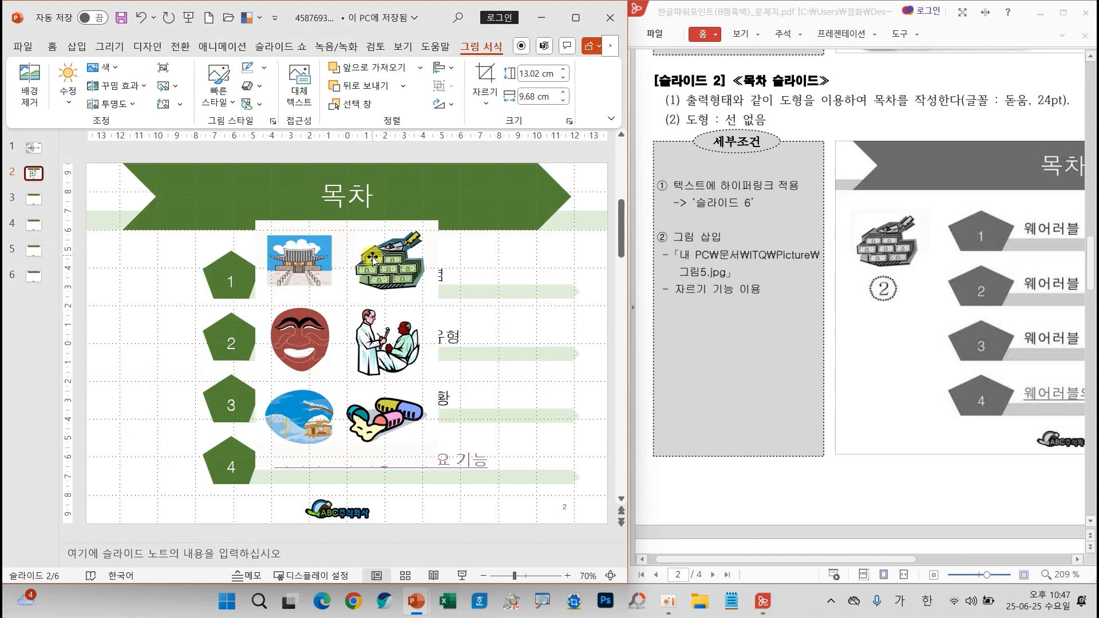
Step: Crop the inserted picture to only the tank image in its upper-right corner, about 4.15 cm high and 4.84 cm wide
{"action": "left_click", "coordinate": [489, 76]}
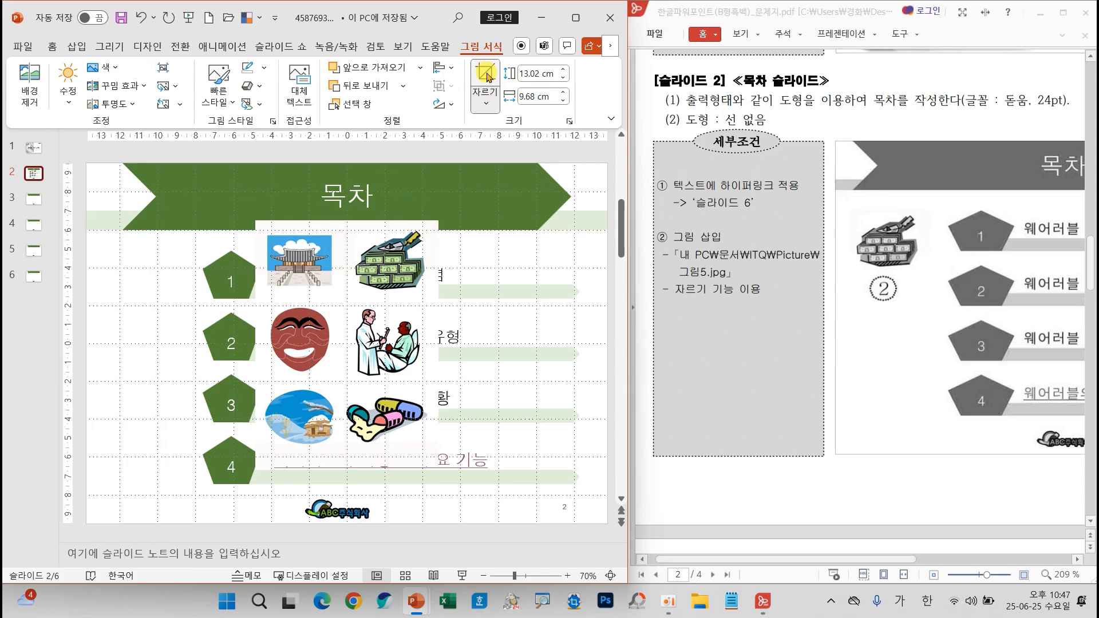
{"action": "left_click", "coordinate": [352, 244]}
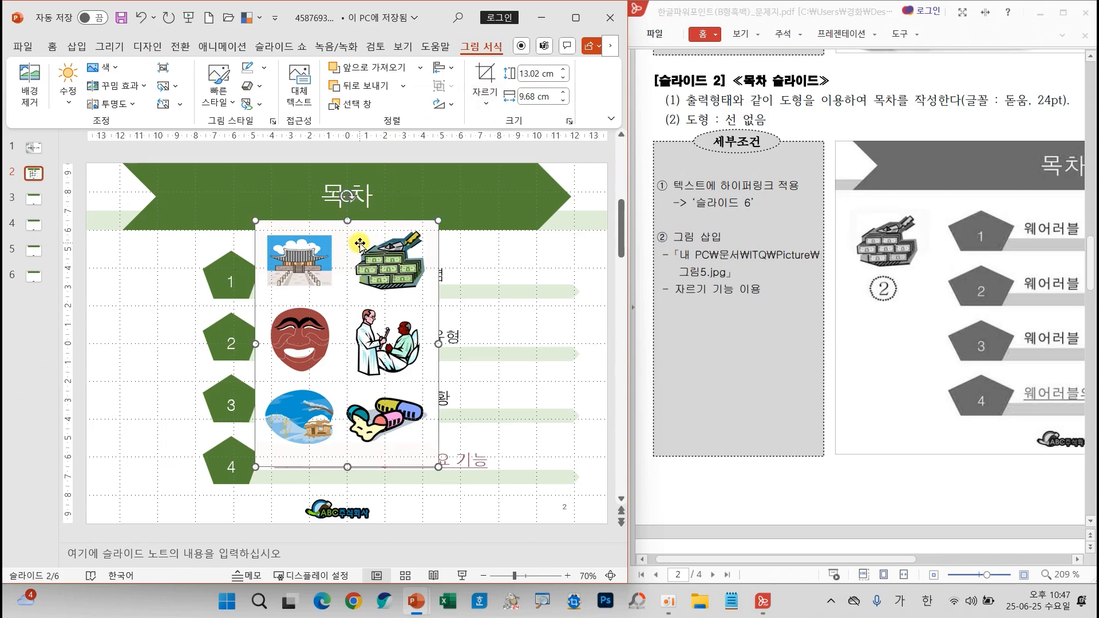
{"action": "left_click", "coordinate": [487, 72]}
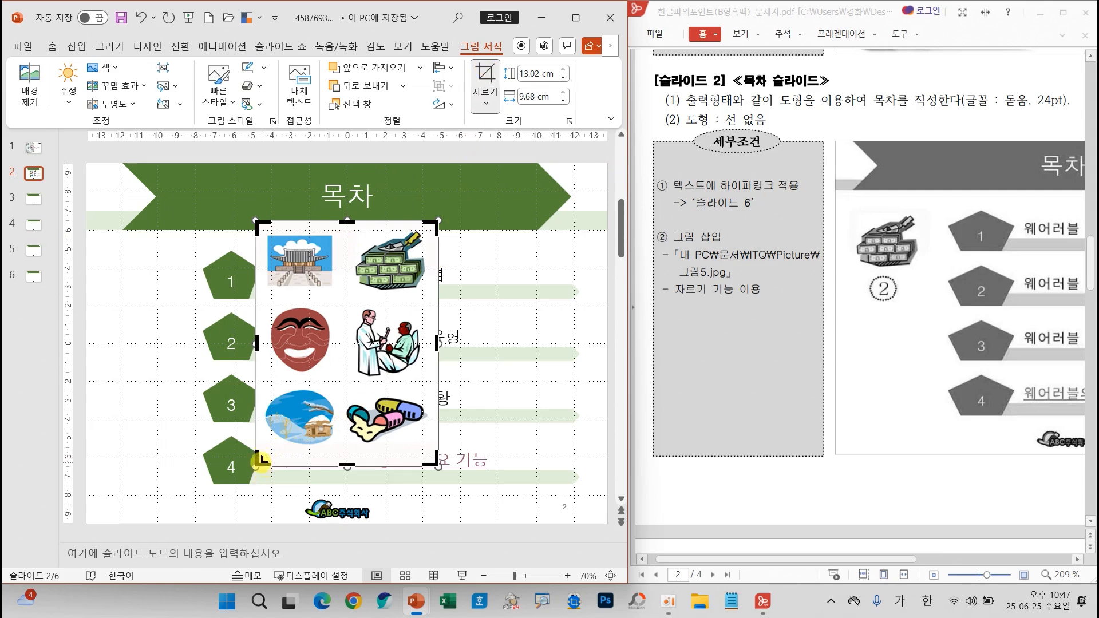
{"action": "left_click_drag", "start_coordinate": [259, 462], "coordinate": [349, 295]}
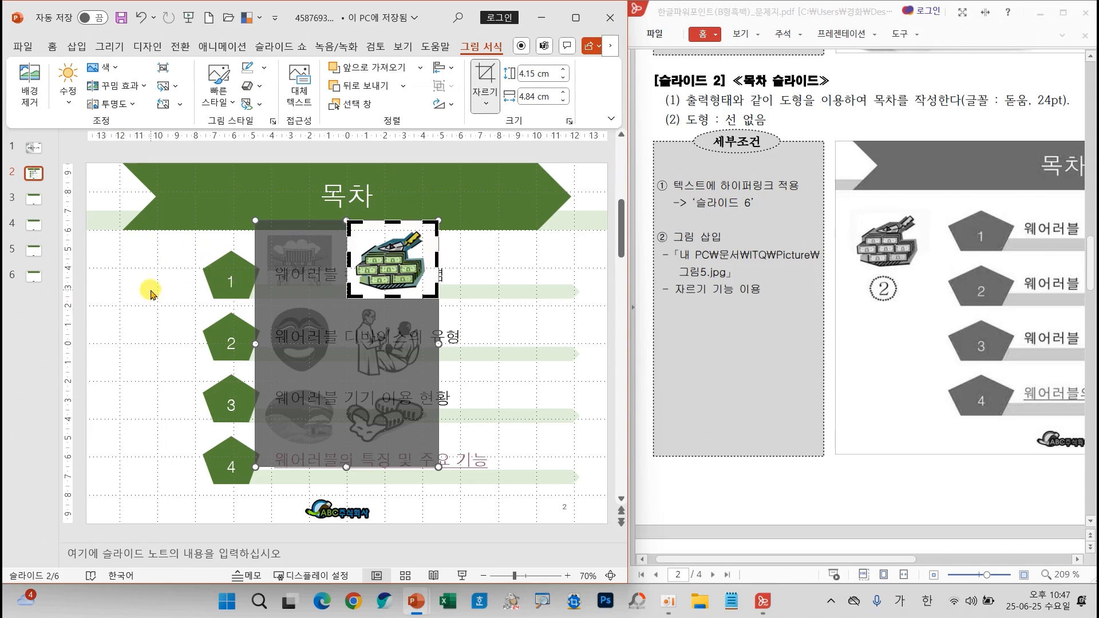
{"action": "left_click_drag", "start_coordinate": [118, 308], "coordinate": [184, 258]}
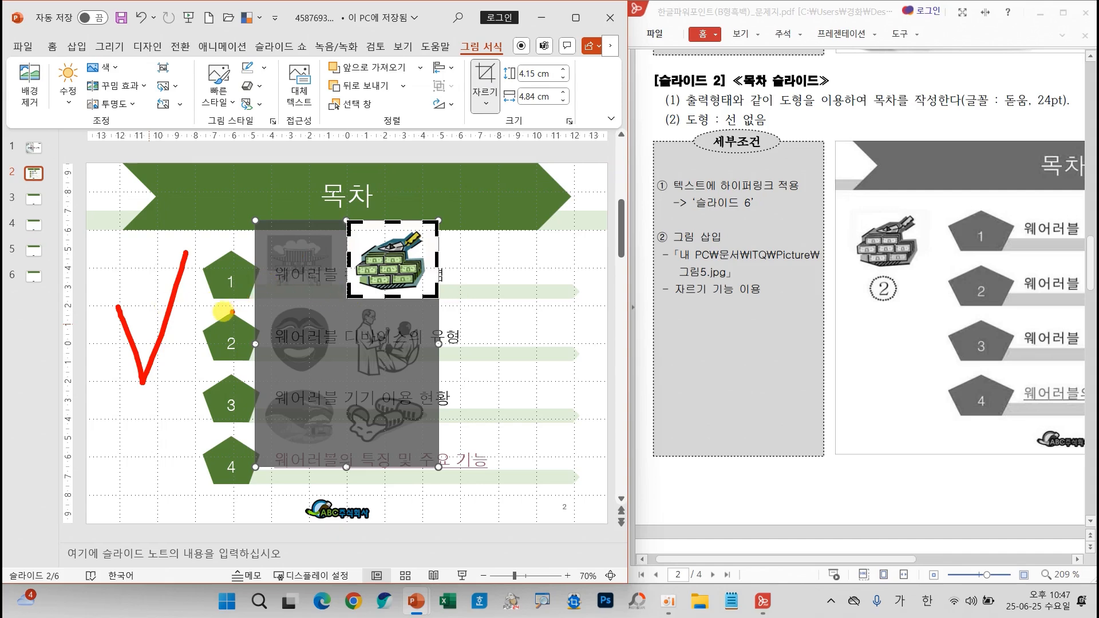
{"action": "left_click", "coordinate": [153, 319]}
Step: Move the cropped tank picture into the empty area left of pentagon 1 and save the presentation
{"action": "left_click_drag", "start_coordinate": [407, 262], "coordinate": [156, 288]}
{"action": "left_click", "coordinate": [144, 365]}
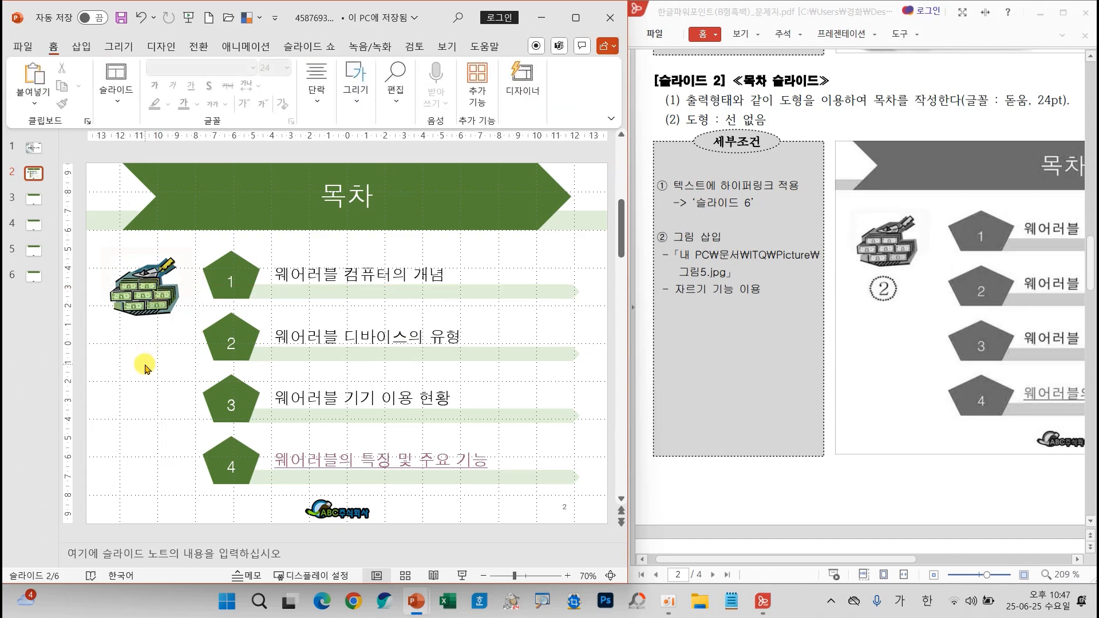
{"action": "left_click", "coordinate": [124, 23]}
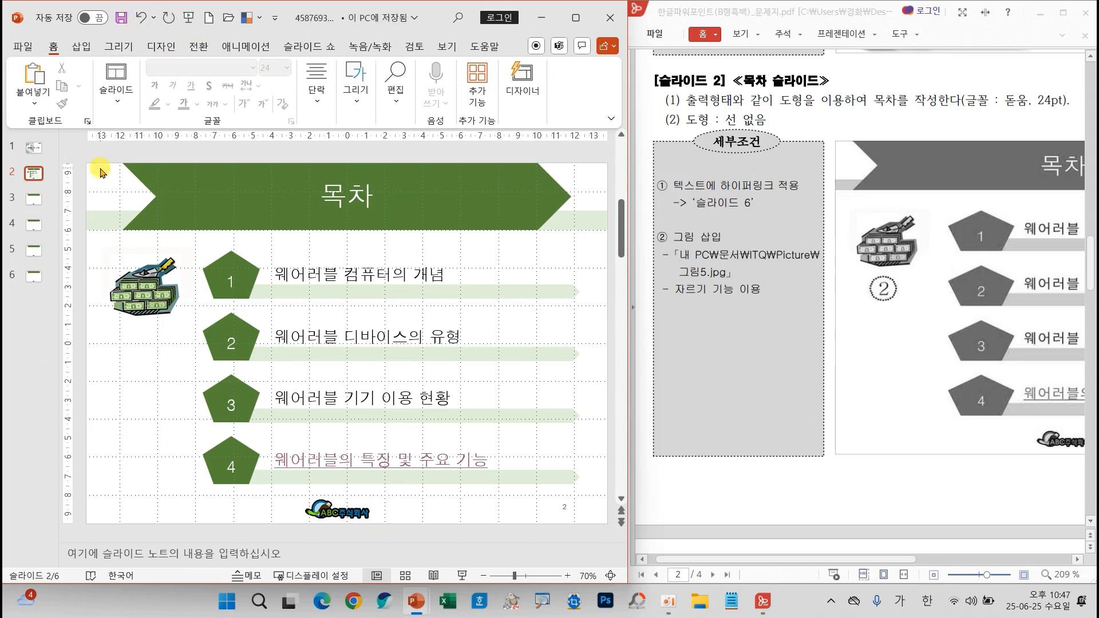
Step: Enter the title 1. 웨어러블 컴퓨터의 개념 on slide 3, following the question PDF's slide 3 sample
{"action": "left_click", "coordinate": [34, 199]}
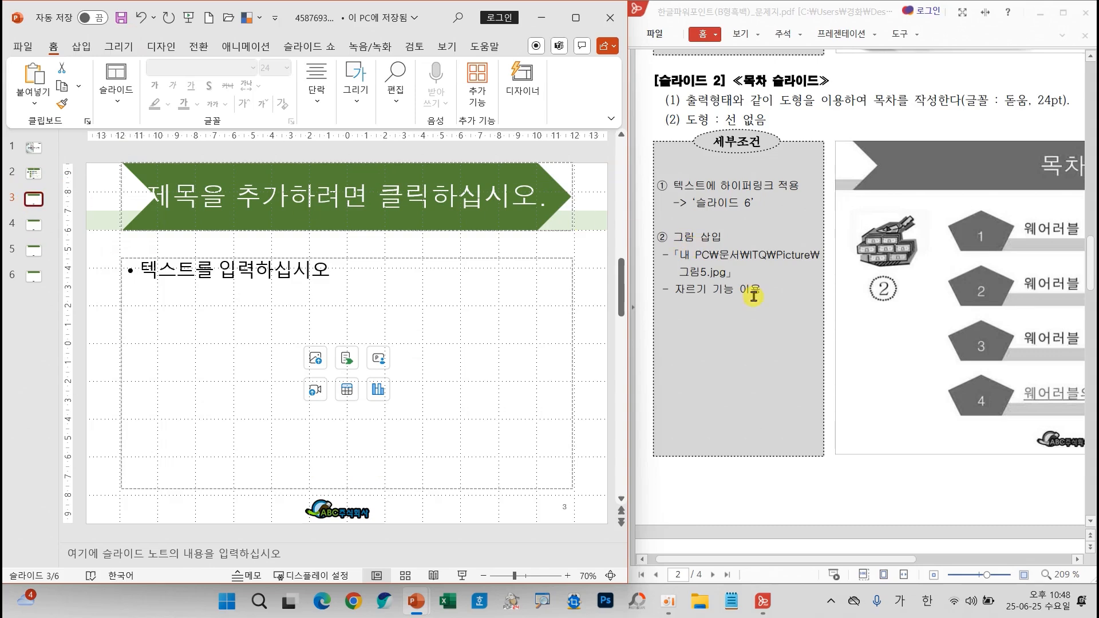
{"action": "scroll", "coordinate": [754, 296], "scroll_direction": "down", "scroll_amount": 10}
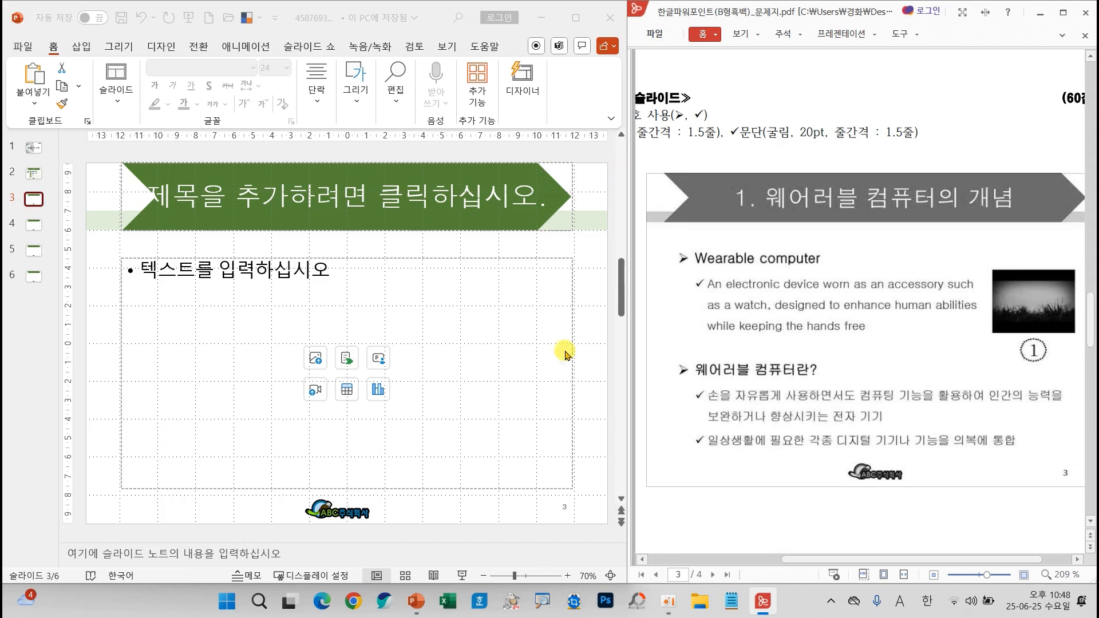
{"action": "left_click", "coordinate": [372, 197]}
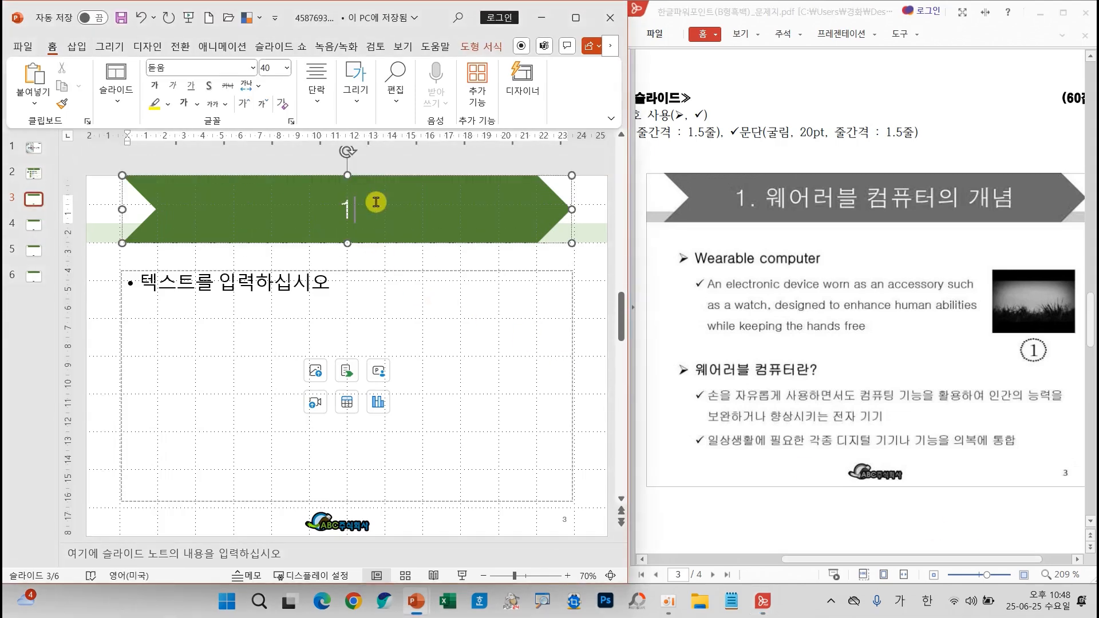
{"action": "type", "text": "1. 웨어러블 브"}
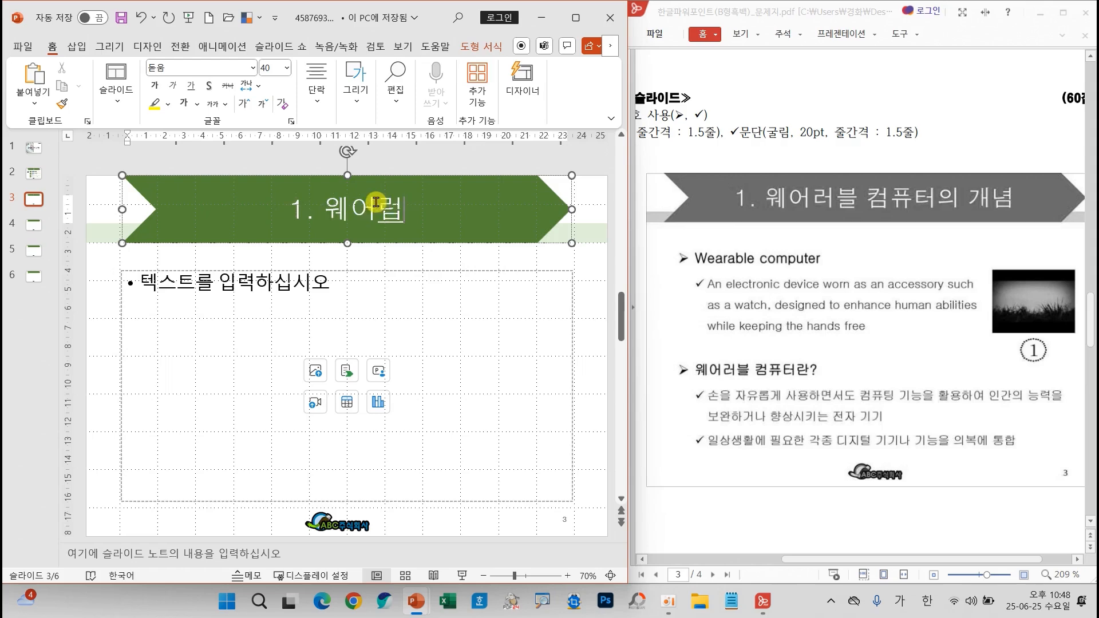
{"action": "type", "text": "컴퓨터의 ㄱ"}
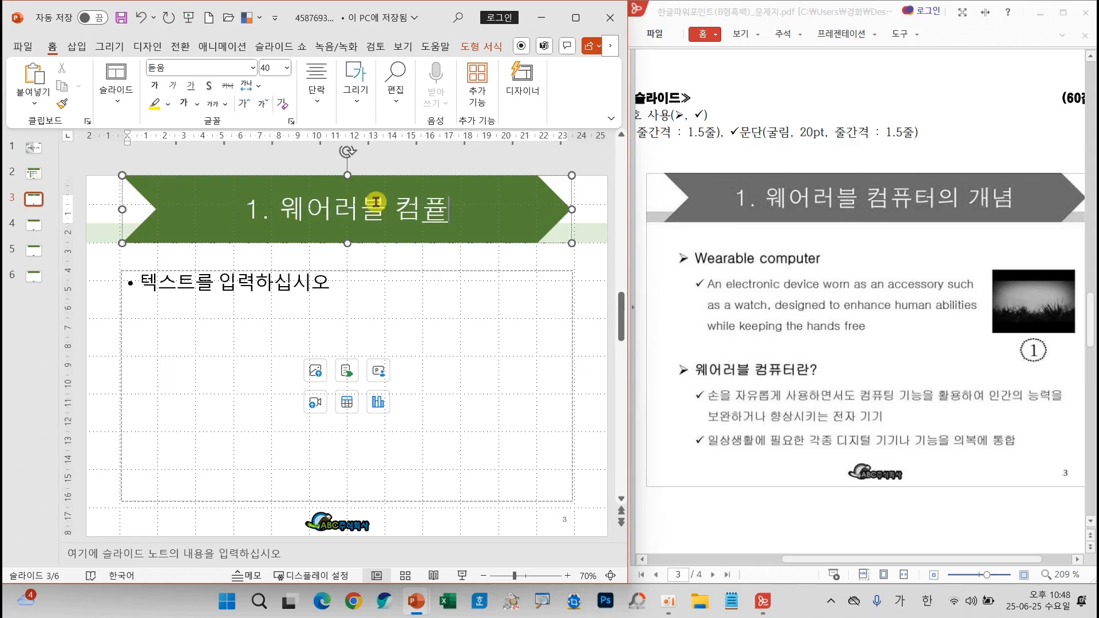
{"action": "type", "text": "념"}
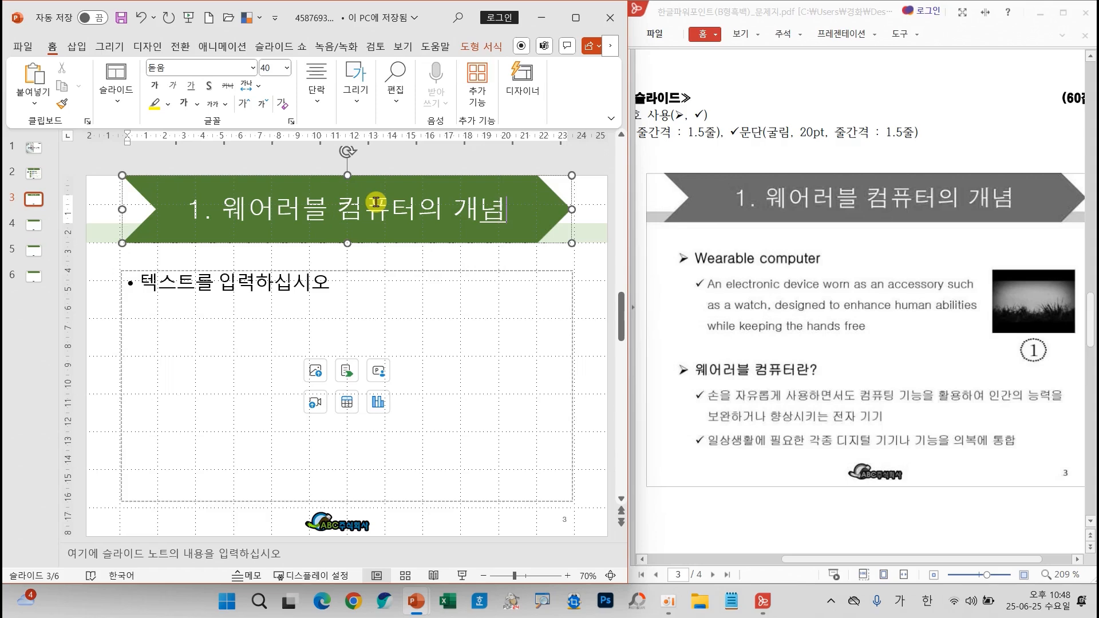
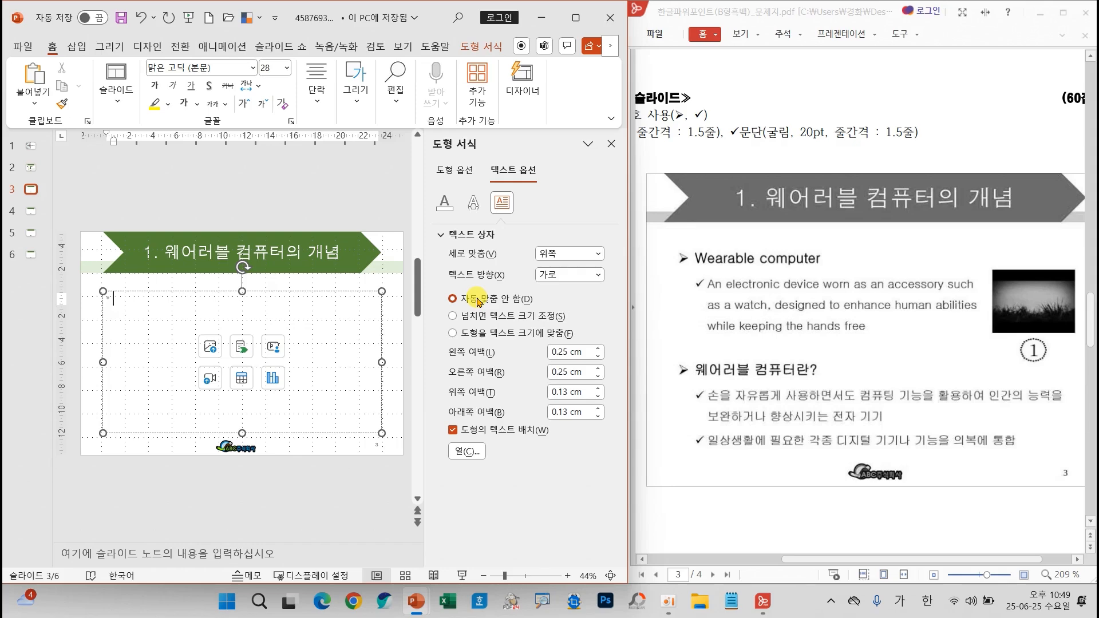
Step: Apply the arrow bullet (➢) in slide 3's body placeholder and enter Wearable computer as the first line
{"action": "left_click", "coordinate": [612, 146]}
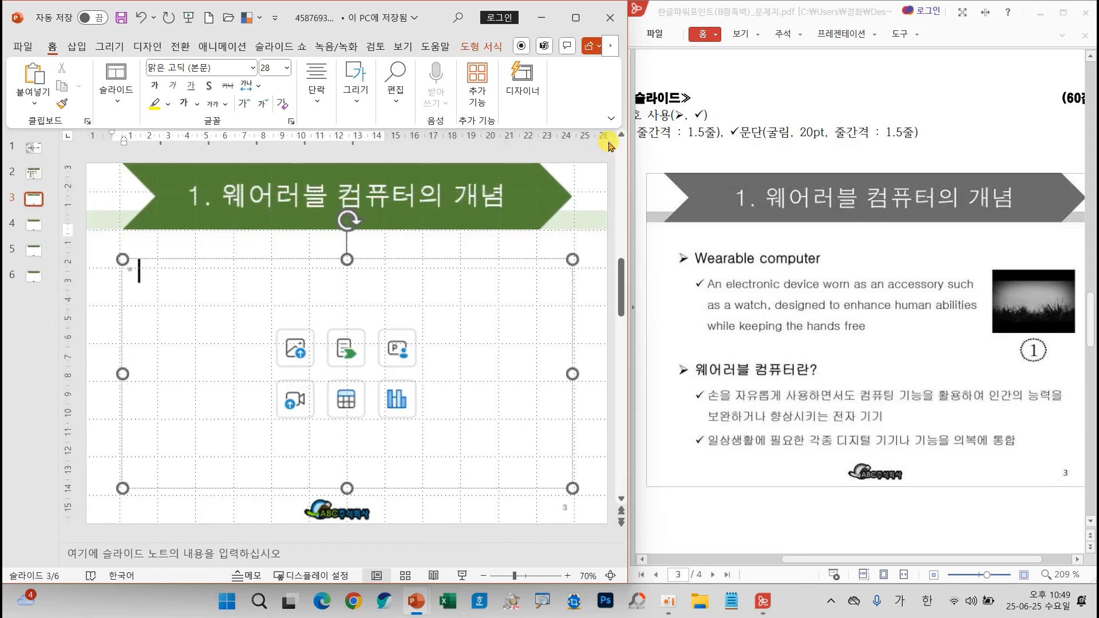
{"action": "left_click", "coordinate": [810, 567]}
{"action": "left_click_drag", "start_coordinate": [811, 567], "coordinate": [711, 558]}
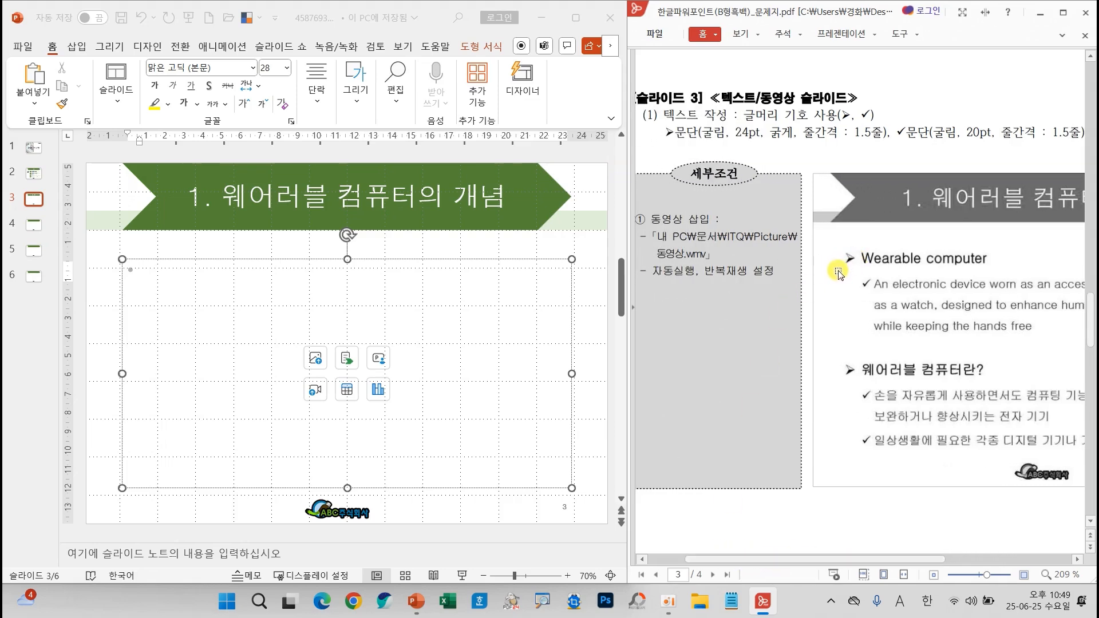
{"action": "mouse_move", "coordinate": [858, 245]}
{"action": "left_mouse_down"}
{"action": "mouse_move", "coordinate": [827, 265]}
{"action": "mouse_move", "coordinate": [872, 246]}
{"action": "mouse_move", "coordinate": [849, 267]}
{"action": "left_mouse_up"}
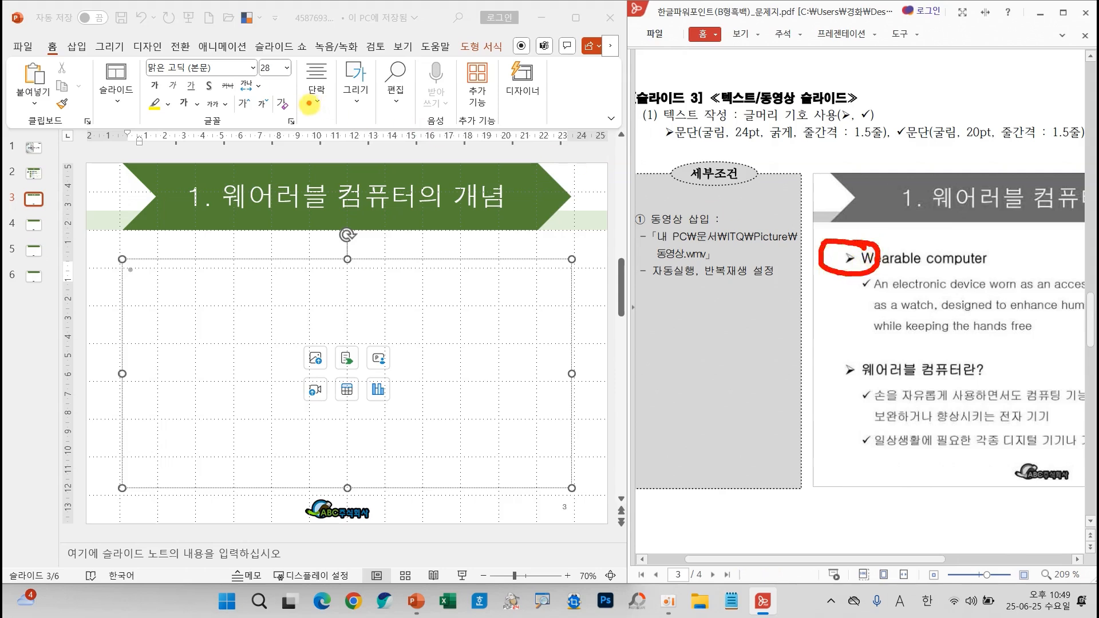
{"action": "left_click", "coordinate": [318, 108]}
{"action": "left_click", "coordinate": [318, 108]}
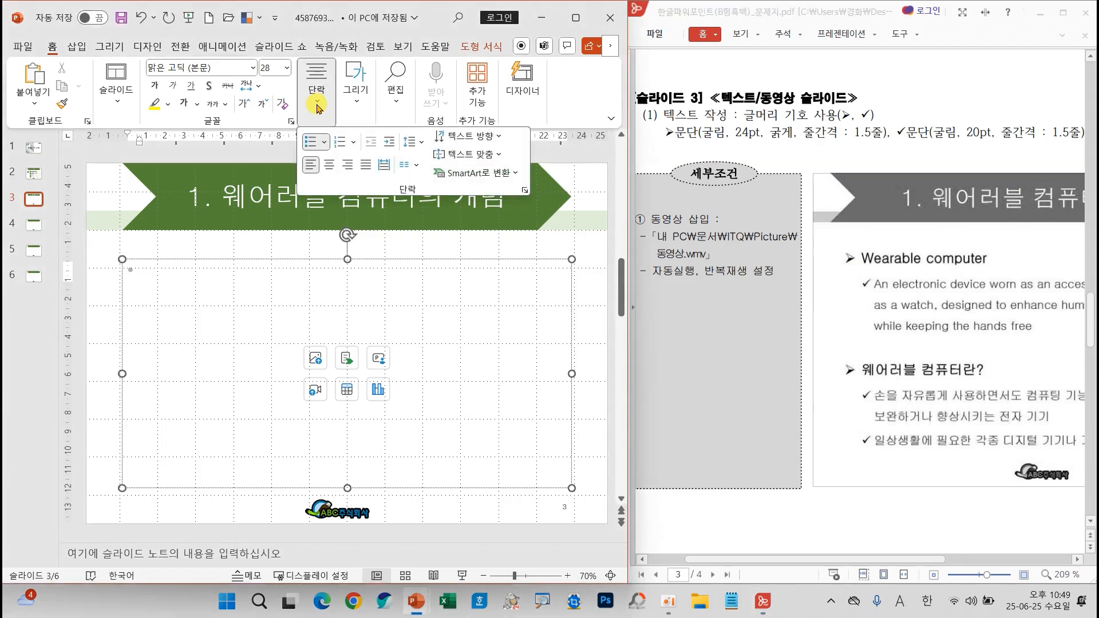
{"action": "left_click", "coordinate": [324, 143]}
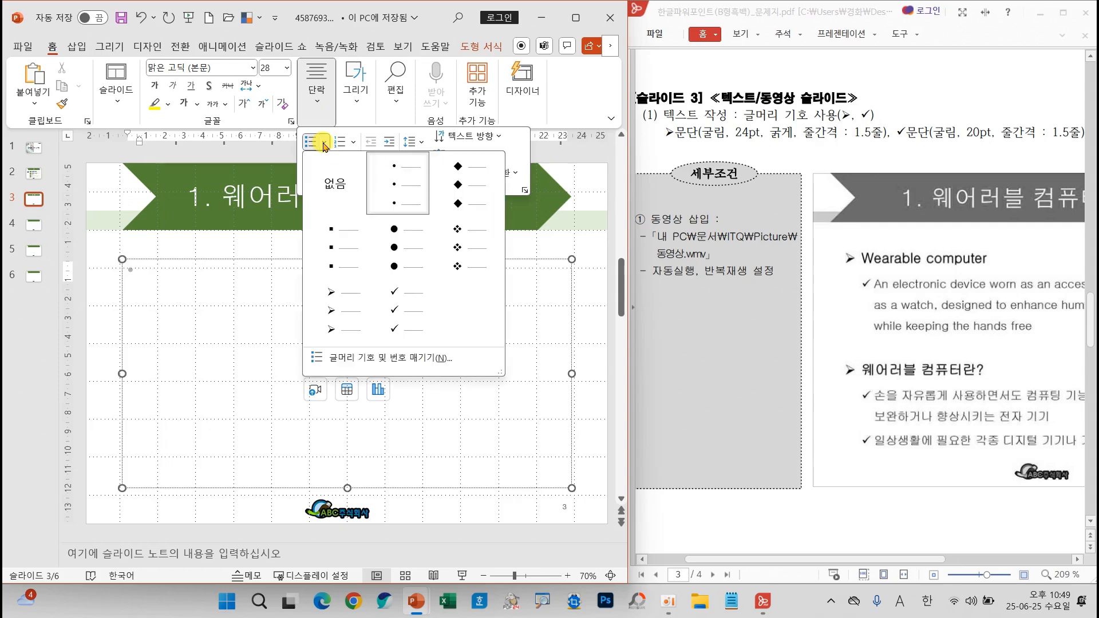
{"action": "left_click", "coordinate": [357, 304]}
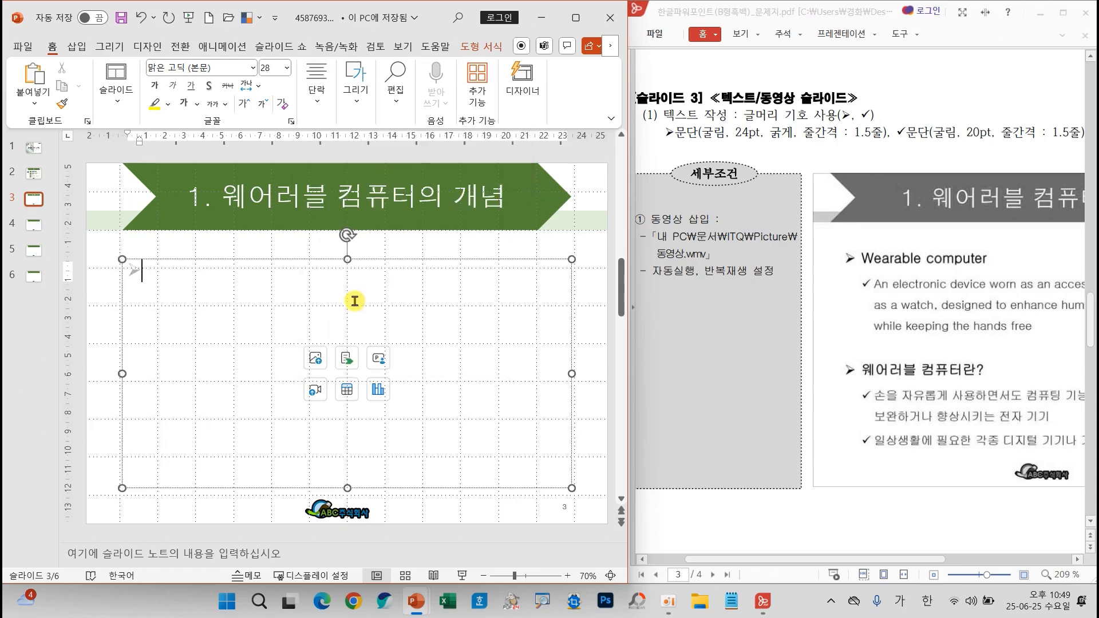
{"action": "type", "text": "W"}
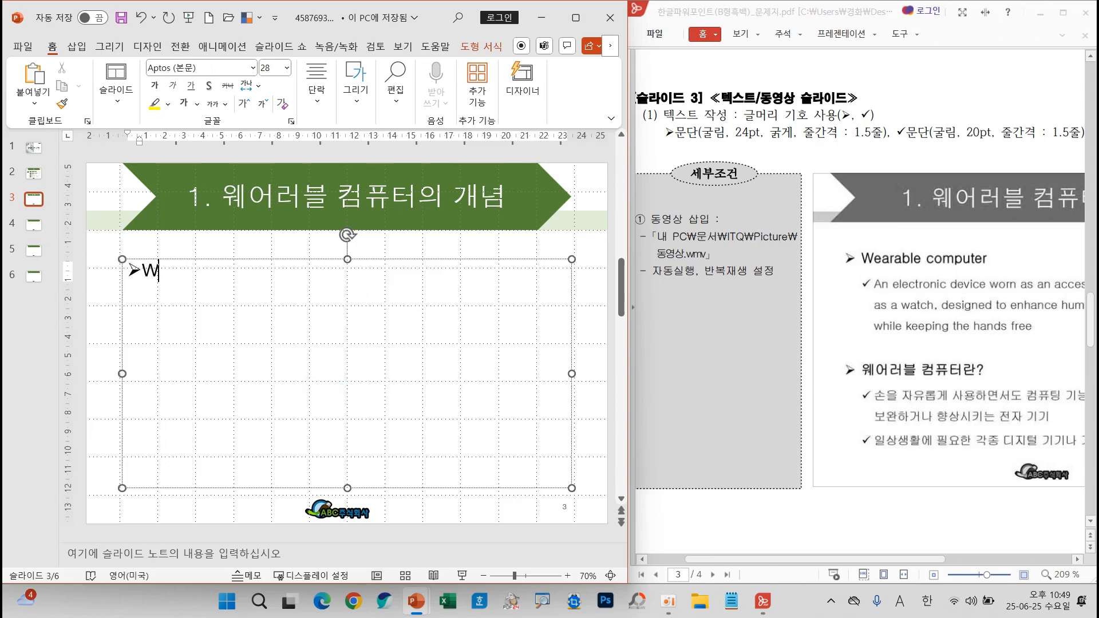
{"action": "type", "text": "earable computer"}
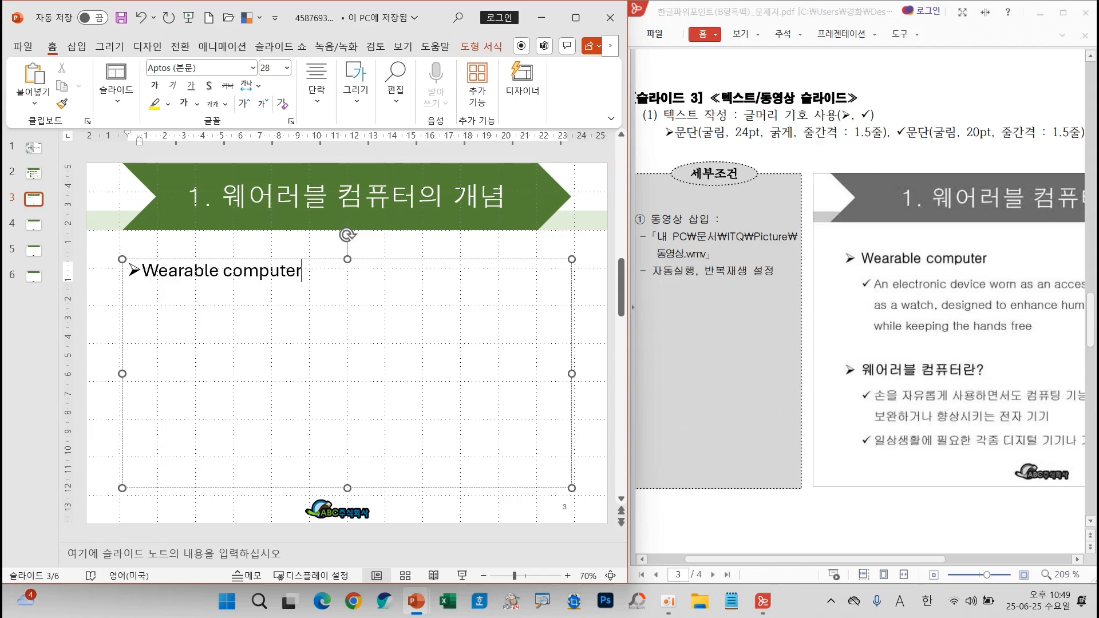
Step: Start a second line under Wearable computer with the check mark bullet and demote it one level
{"action": "key", "text": "Return"}
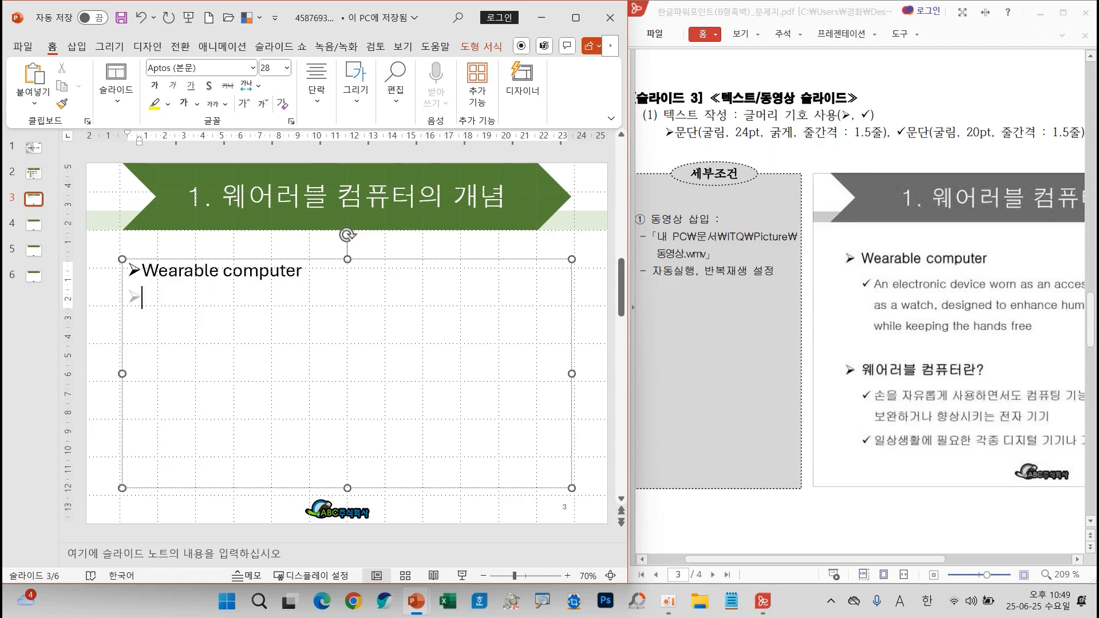
{"action": "left_click", "coordinate": [318, 80]}
{"action": "left_click", "coordinate": [326, 141]}
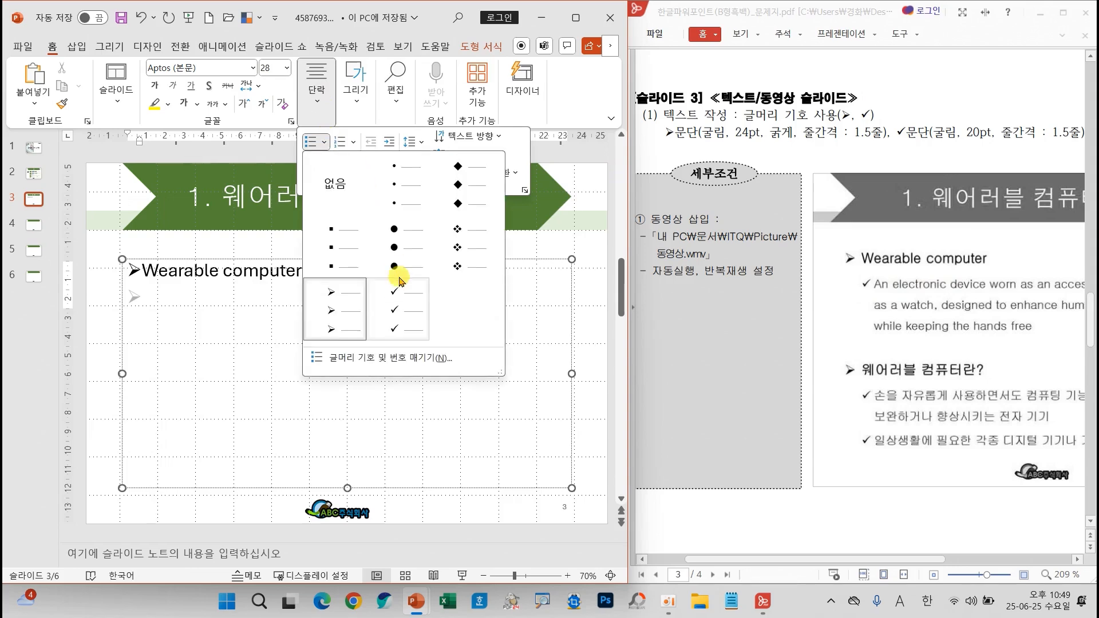
{"action": "left_click", "coordinate": [399, 296]}
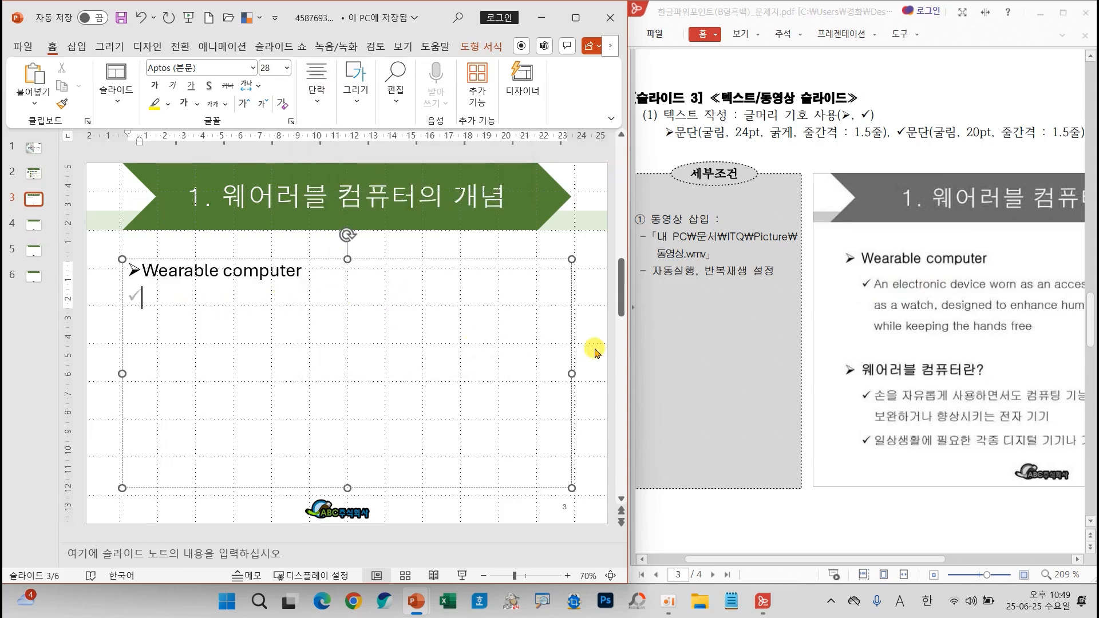
{"action": "left_click_drag", "start_coordinate": [836, 266], "coordinate": [887, 286]}
{"action": "mouse_move", "coordinate": [160, 335]}
{"action": "left_mouse_down"}
{"action": "mouse_move", "coordinate": [226, 312]}
{"action": "mouse_move", "coordinate": [207, 356]}
{"action": "mouse_move", "coordinate": [236, 346]}
{"action": "mouse_move", "coordinate": [263, 358]}
{"action": "left_mouse_up"}
{"action": "mouse_move", "coordinate": [269, 293]}
{"action": "left_mouse_down"}
{"action": "mouse_move", "coordinate": [268, 352]}
{"action": "mouse_move", "coordinate": [260, 347]}
{"action": "left_mouse_up"}
{"action": "key", "text": "Tab"}
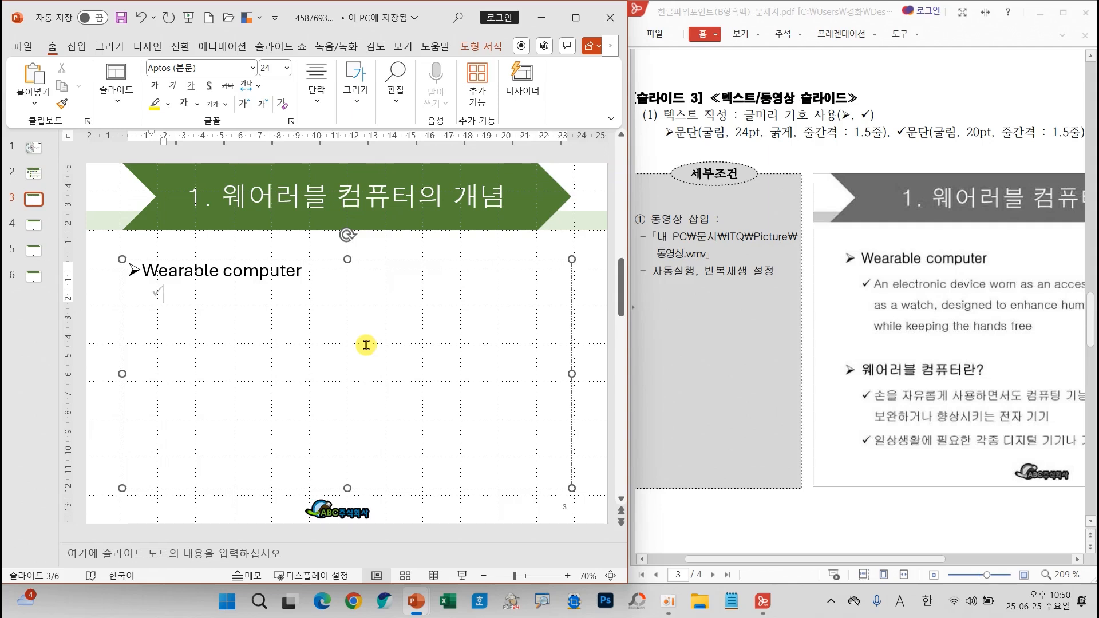
{"action": "key", "text": "shift+Tab"}
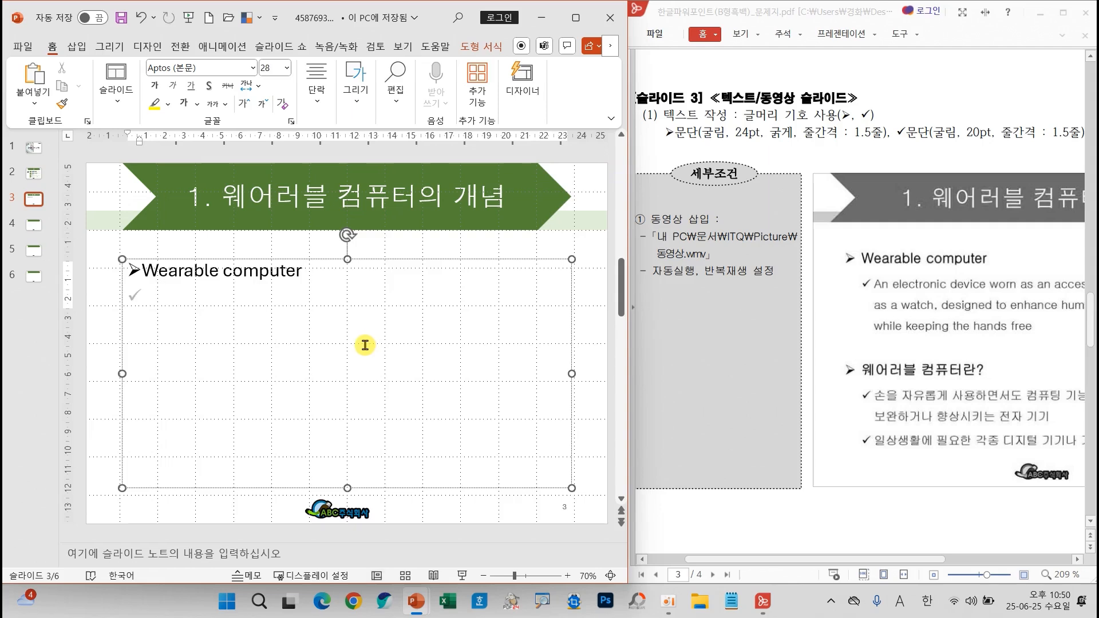
{"action": "key", "text": "Tab"}
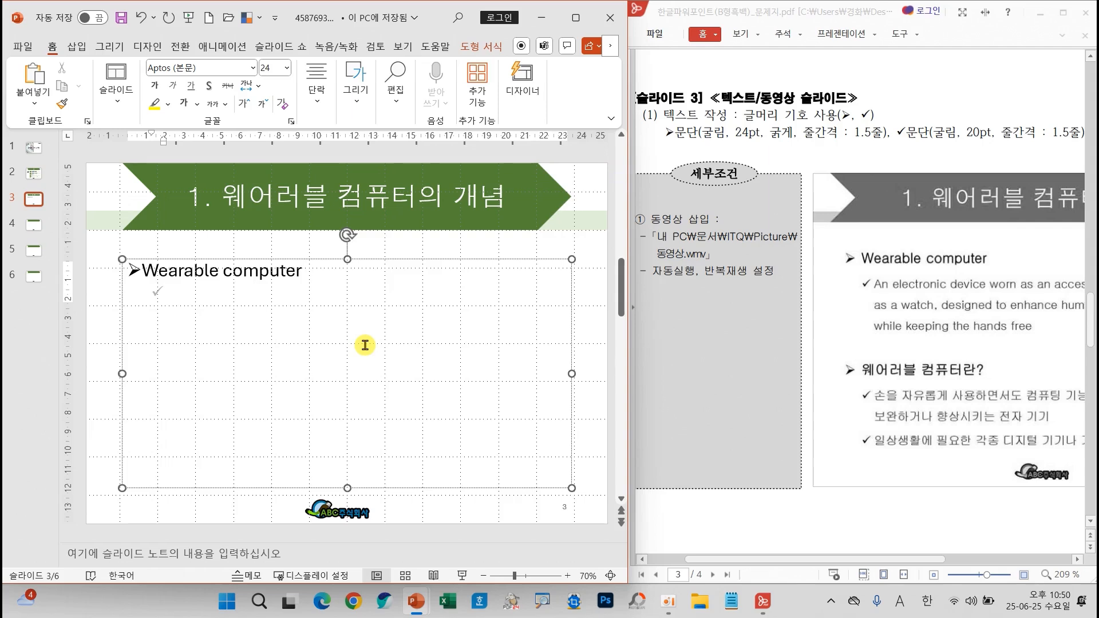
Step: Enter the check-mark paragraph An electronic device worn as an accessory such as a watch, designed to enhance human abilities while keeping the hands free
{"action": "type", "text": "An"}
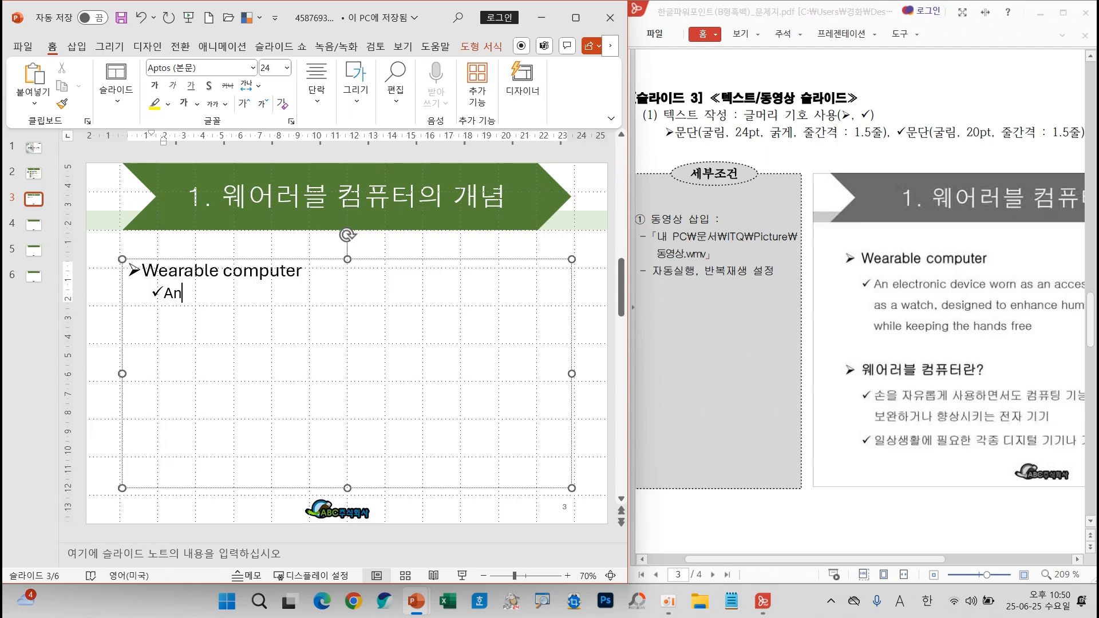
{"action": "left_click_drag", "start_coordinate": [817, 559], "coordinate": [917, 559]}
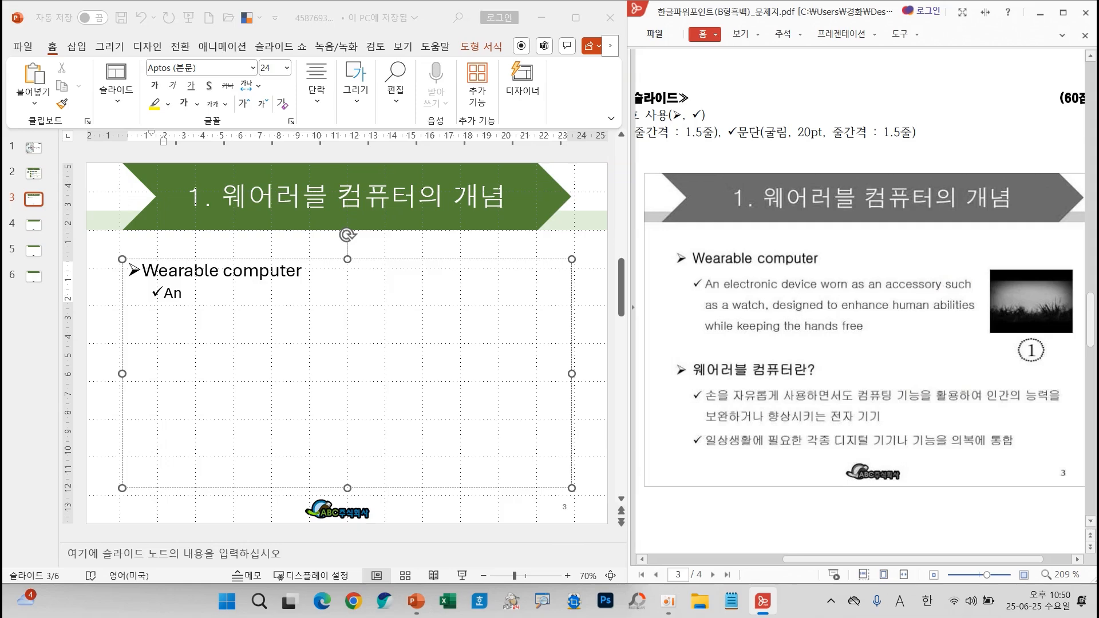
{"action": "left_click", "coordinate": [521, 342]}
{"action": "type", "text": "electronic device worn as an accessory such as a watch, designed to enhance human abilities while keeping the hands free"}
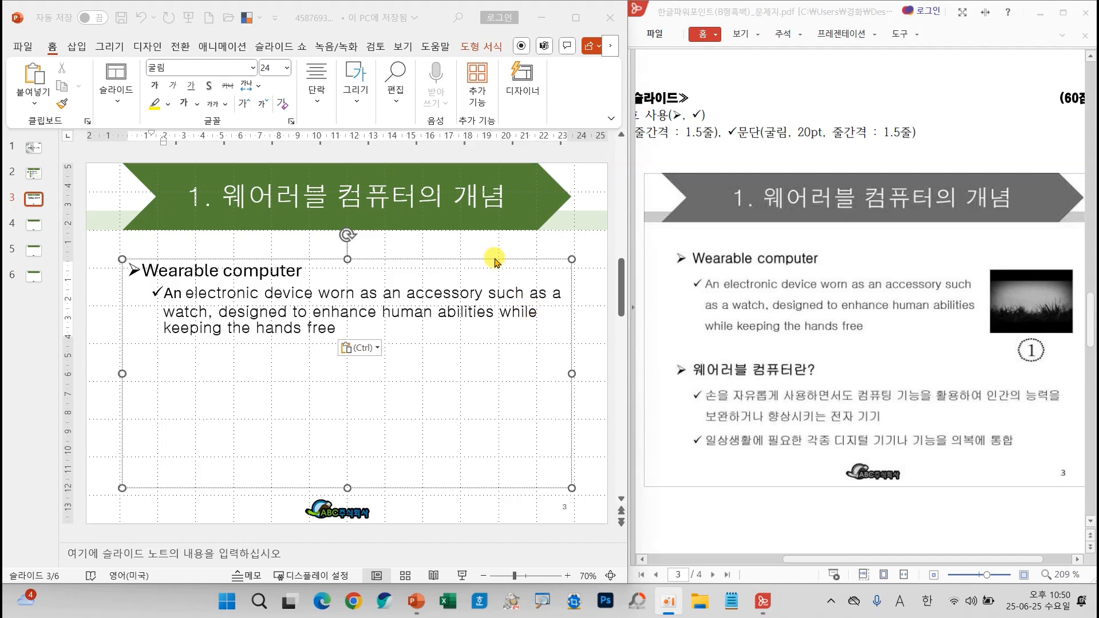
Step: Format all text in slide 3's body box as 굴림, 20 pt, with 1.5 line spacing
{"action": "mouse_move", "coordinate": [486, 258]}
{"action": "left_mouse_down"}
{"action": "mouse_move", "coordinate": [480, 248]}
{"action": "mouse_move", "coordinate": [506, 252]}
{"action": "mouse_move", "coordinate": [484, 251]}
{"action": "left_mouse_up"}
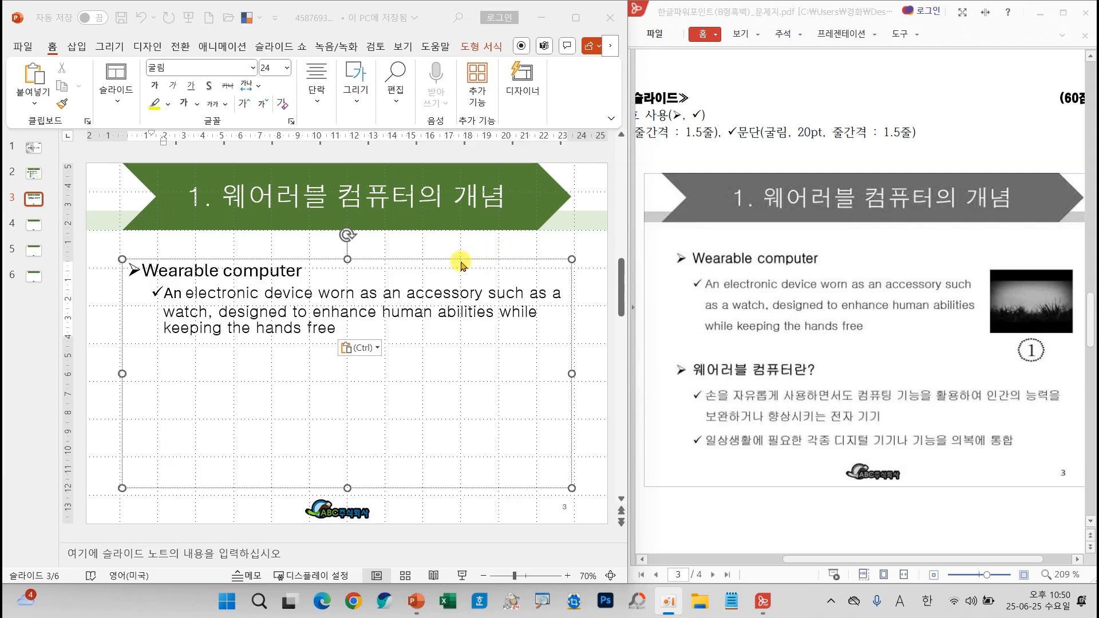
{"action": "left_click", "coordinate": [460, 260]}
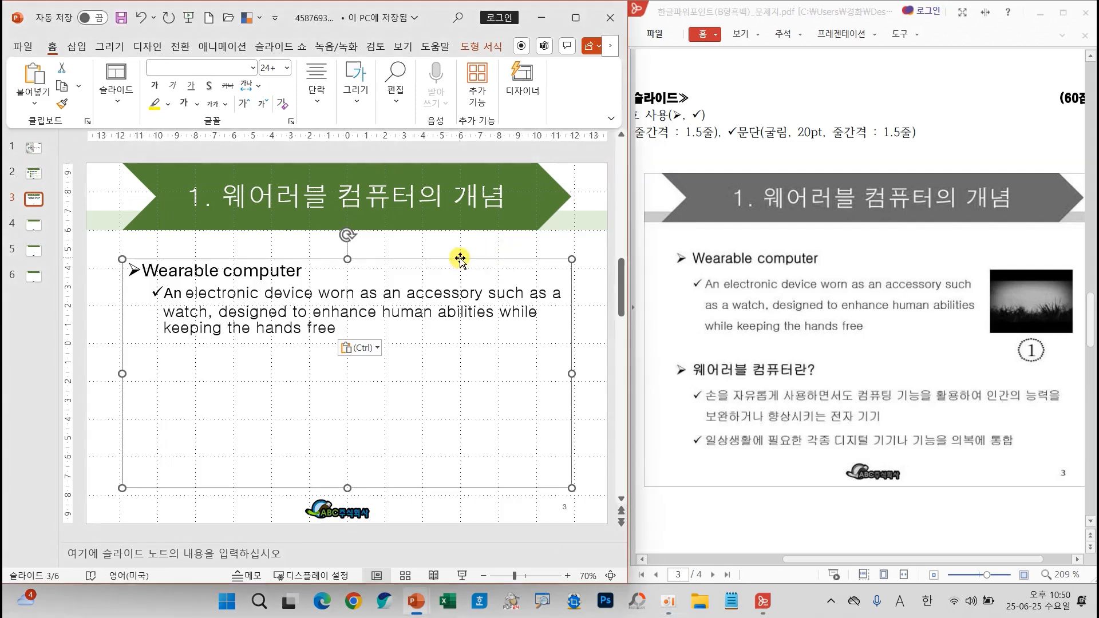
{"action": "mouse_move", "coordinate": [704, 278]}
{"action": "left_mouse_down"}
{"action": "mouse_move", "coordinate": [724, 327]}
{"action": "mouse_move", "coordinate": [813, 282]}
{"action": "mouse_move", "coordinate": [690, 298]}
{"action": "left_mouse_up"}
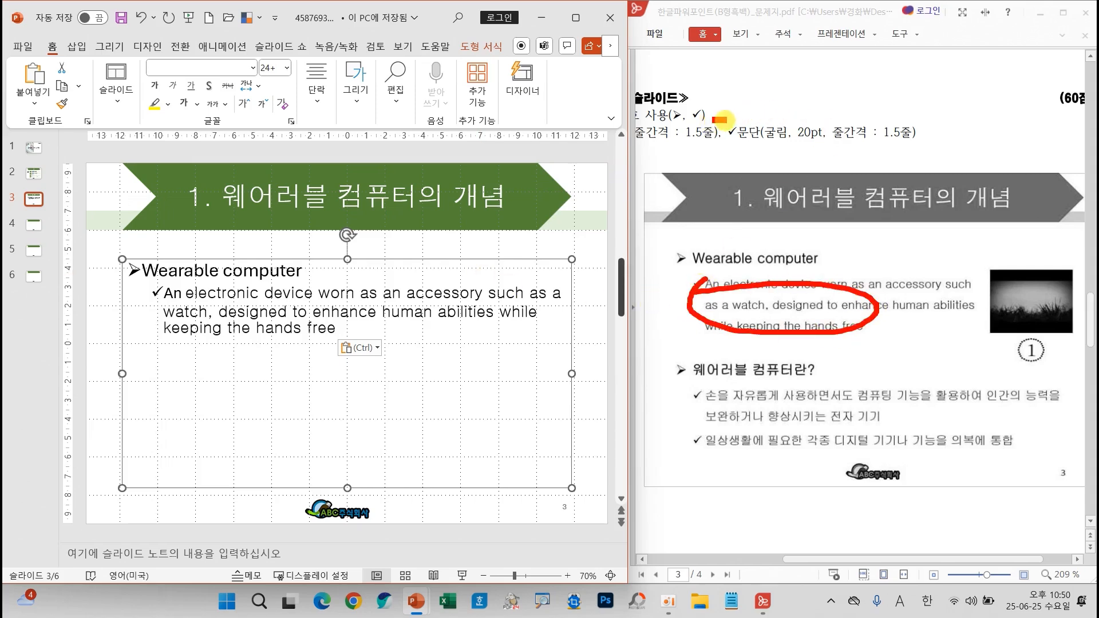
{"action": "left_click_drag", "start_coordinate": [714, 118], "coordinate": [927, 147]}
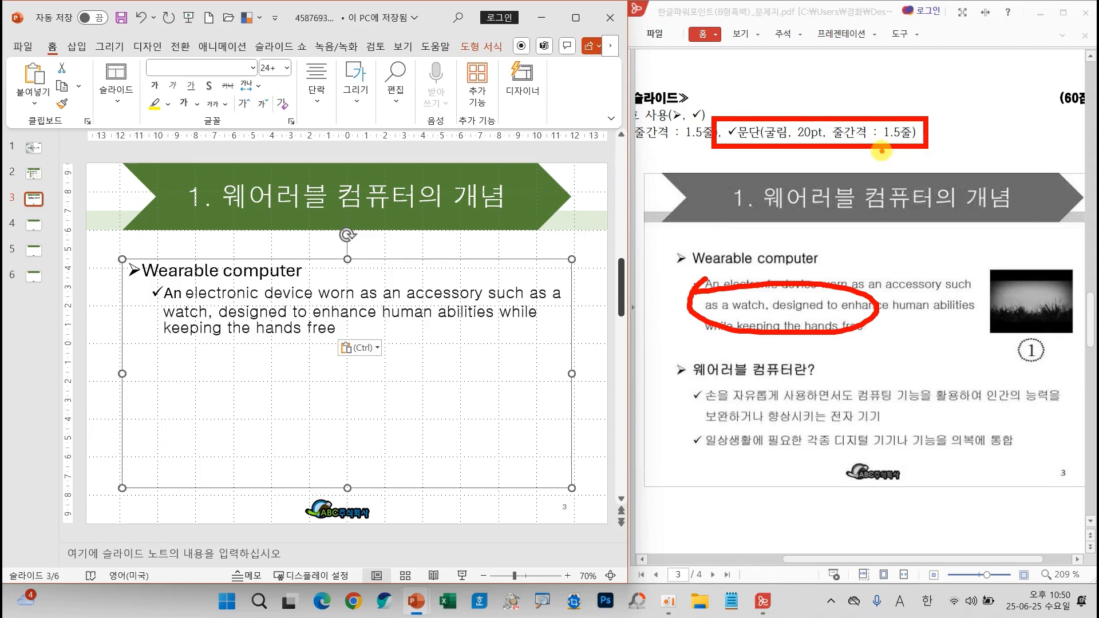
{"action": "left_click", "coordinate": [252, 68]}
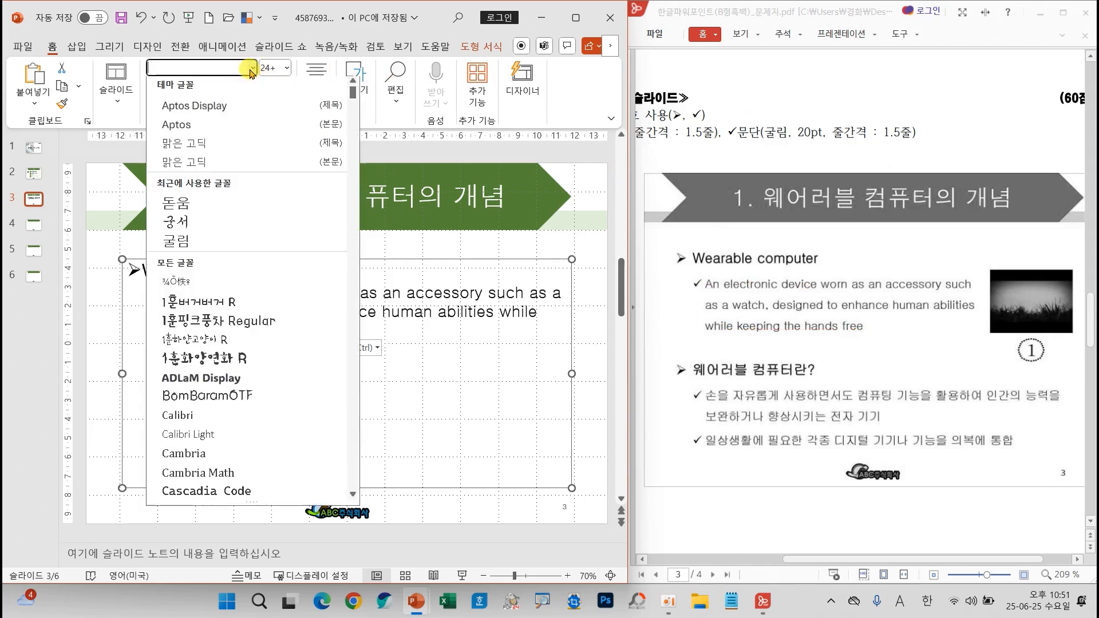
{"action": "left_click", "coordinate": [166, 237]}
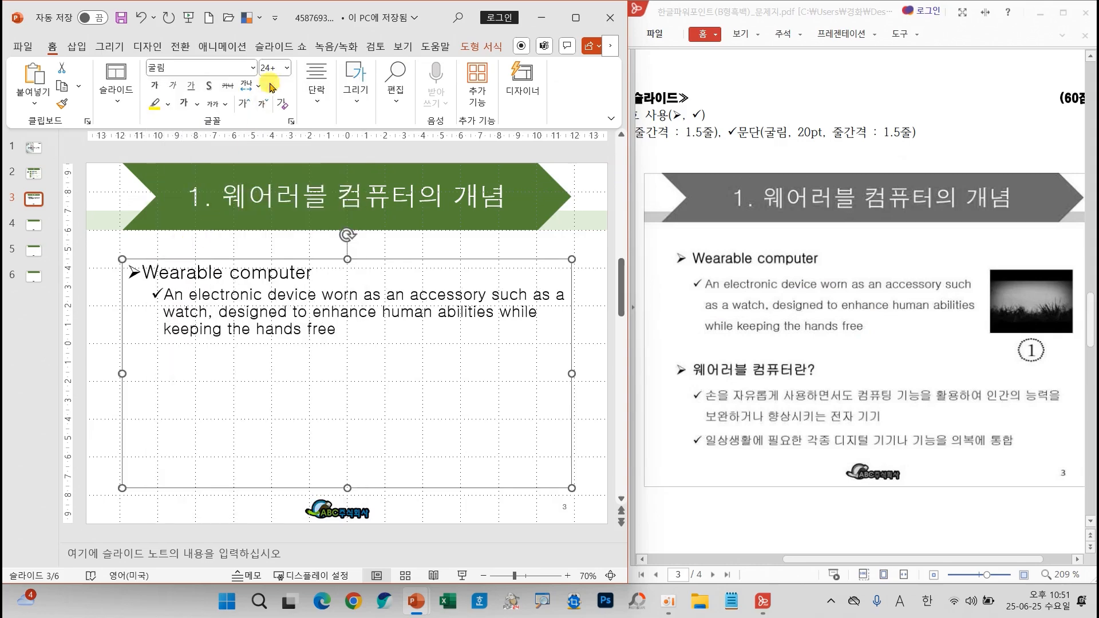
{"action": "left_click", "coordinate": [287, 68]}
{"action": "left_click", "coordinate": [276, 243]}
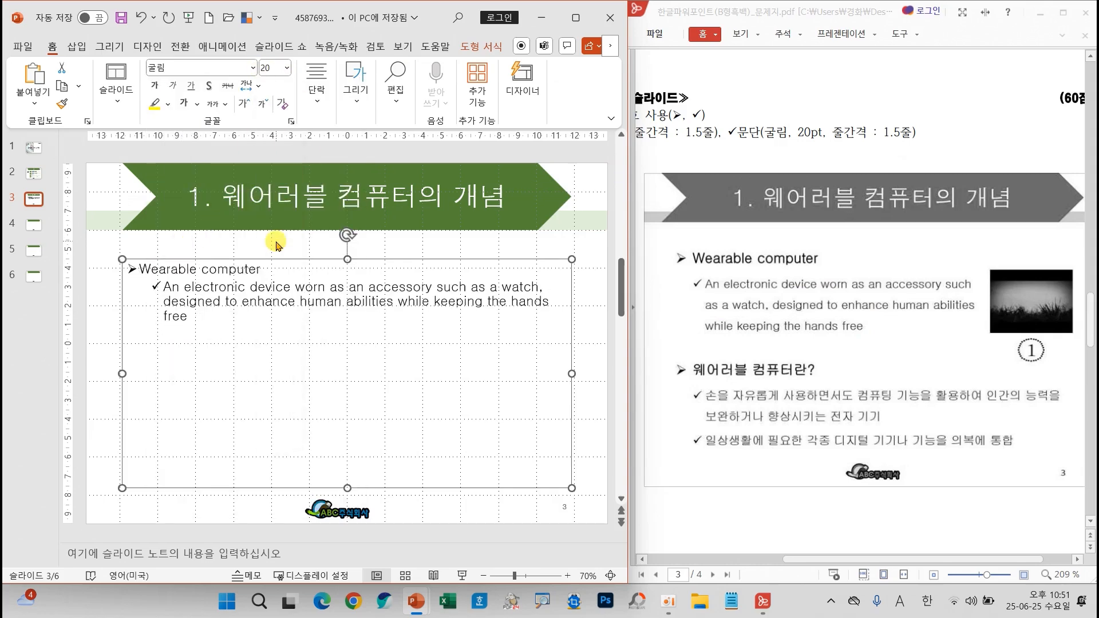
{"action": "left_click", "coordinate": [317, 91]}
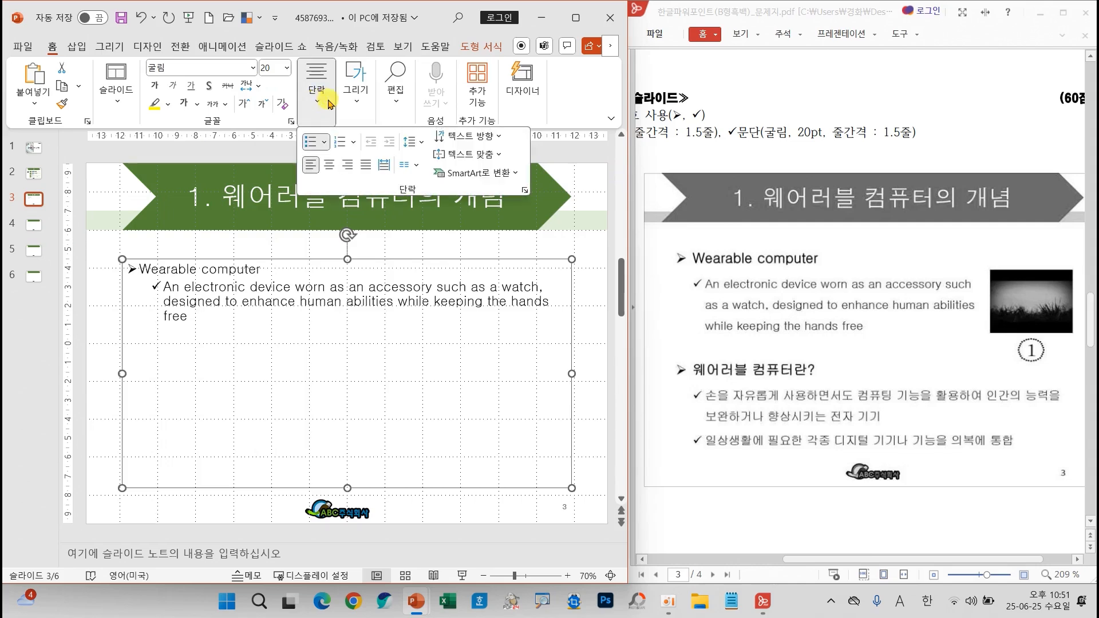
{"action": "left_click", "coordinate": [422, 144]}
{"action": "left_click", "coordinate": [436, 182]}
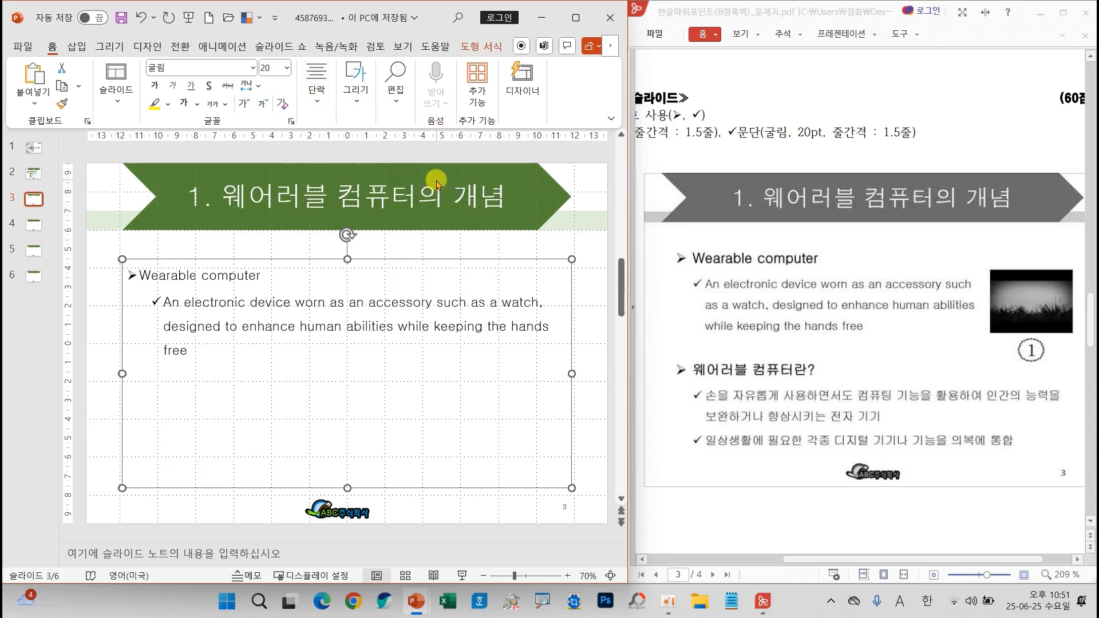
Step: Set the Wearable computer heading to 24 pt bold, following the arrow-paragraph specification in the question PDF
{"action": "left_click_drag", "start_coordinate": [271, 276], "coordinate": [129, 274]}
{"action": "left_click_drag", "start_coordinate": [796, 560], "coordinate": [728, 559]}
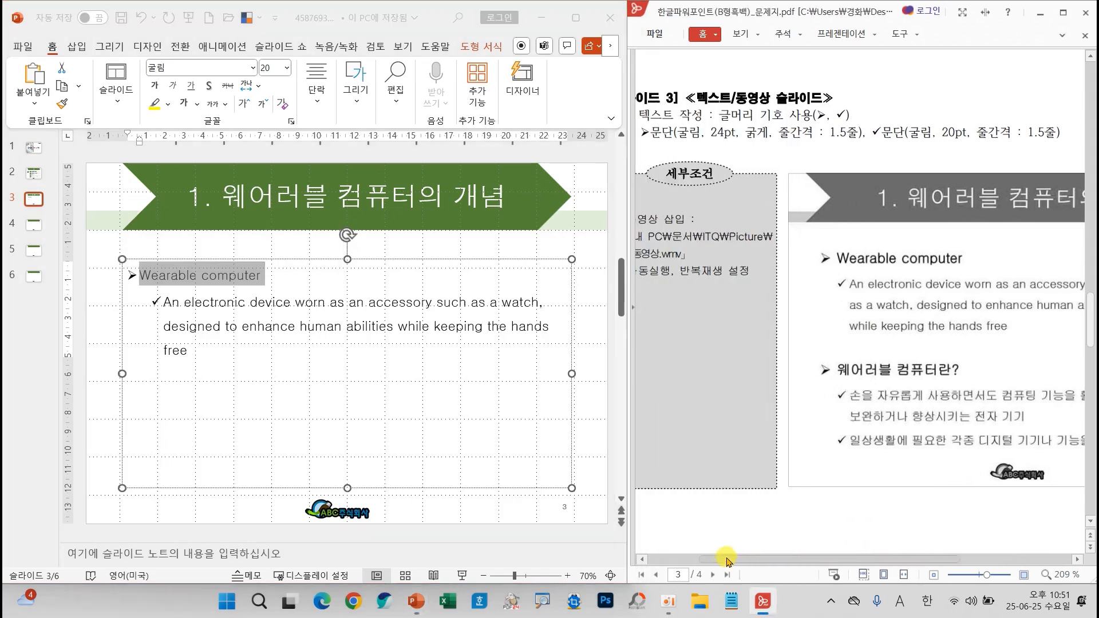
{"action": "left_click", "coordinate": [289, 74]}
{"action": "left_click", "coordinate": [287, 69]}
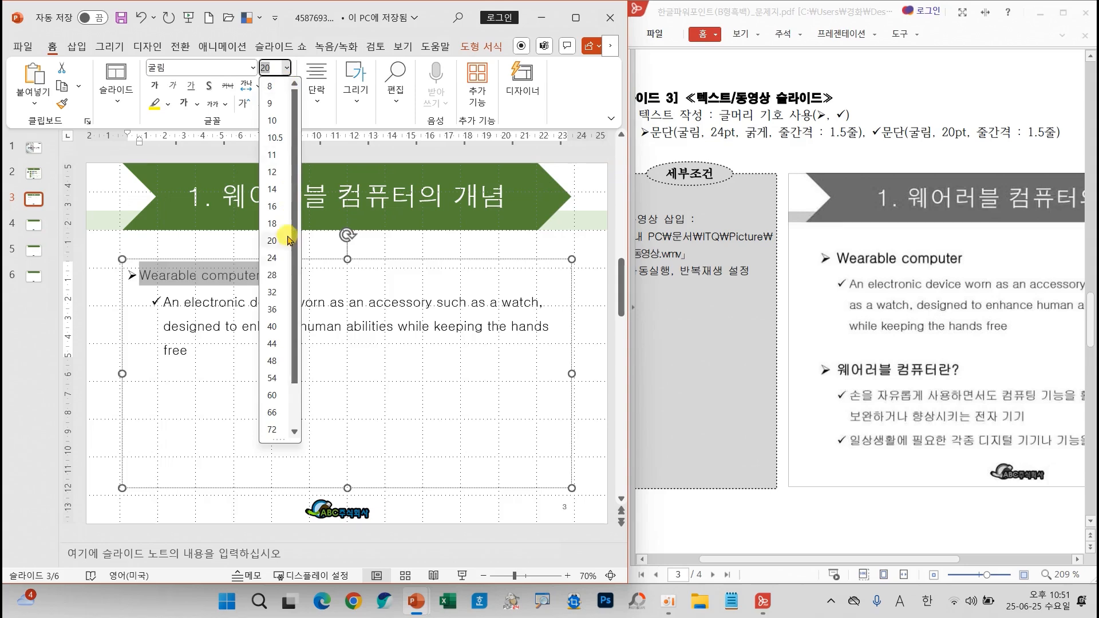
{"action": "left_click", "coordinate": [272, 259]}
{"action": "left_click", "coordinate": [155, 87]}
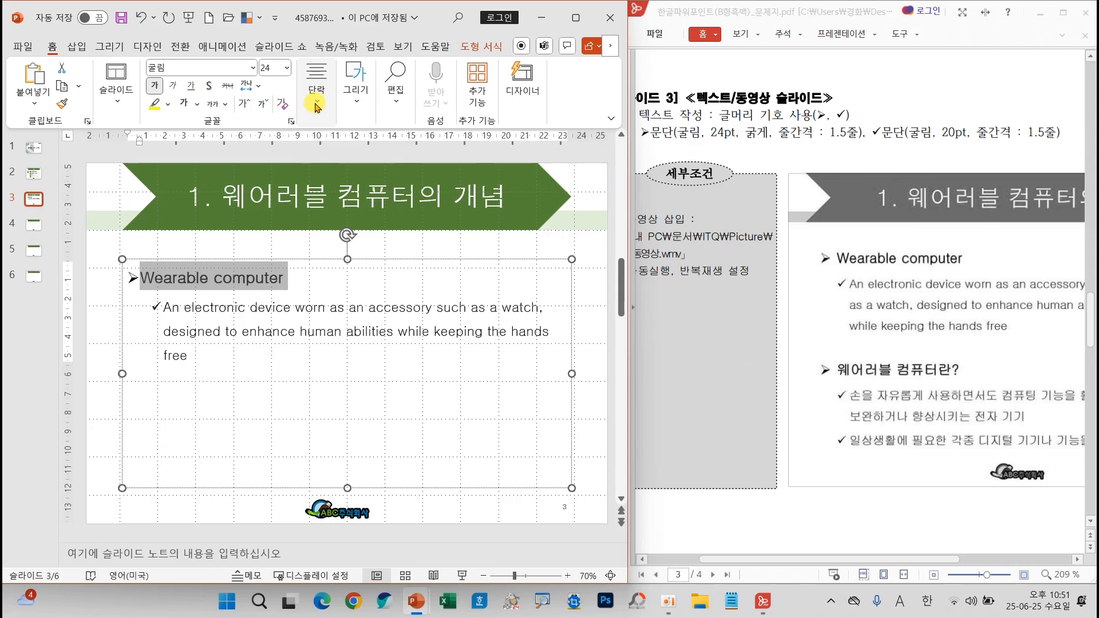
{"action": "left_click", "coordinate": [317, 83]}
{"action": "left_click", "coordinate": [412, 141]}
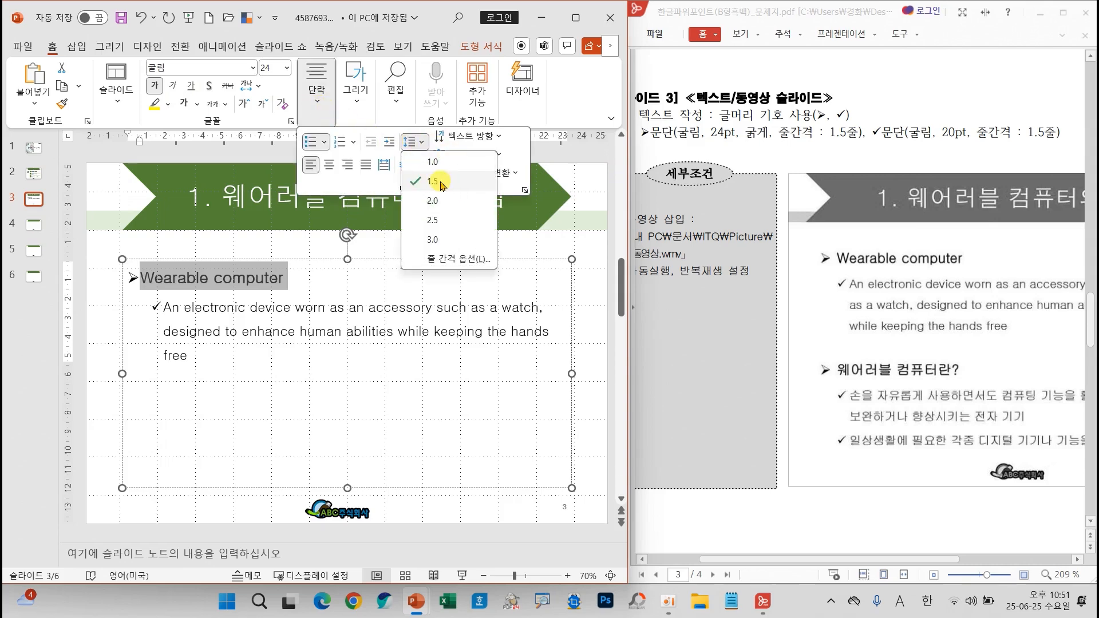
Step: Add a space between the arrow bullet and the text Wearable computer
{"action": "left_click", "coordinate": [263, 285]}
{"action": "left_click", "coordinate": [307, 331]}
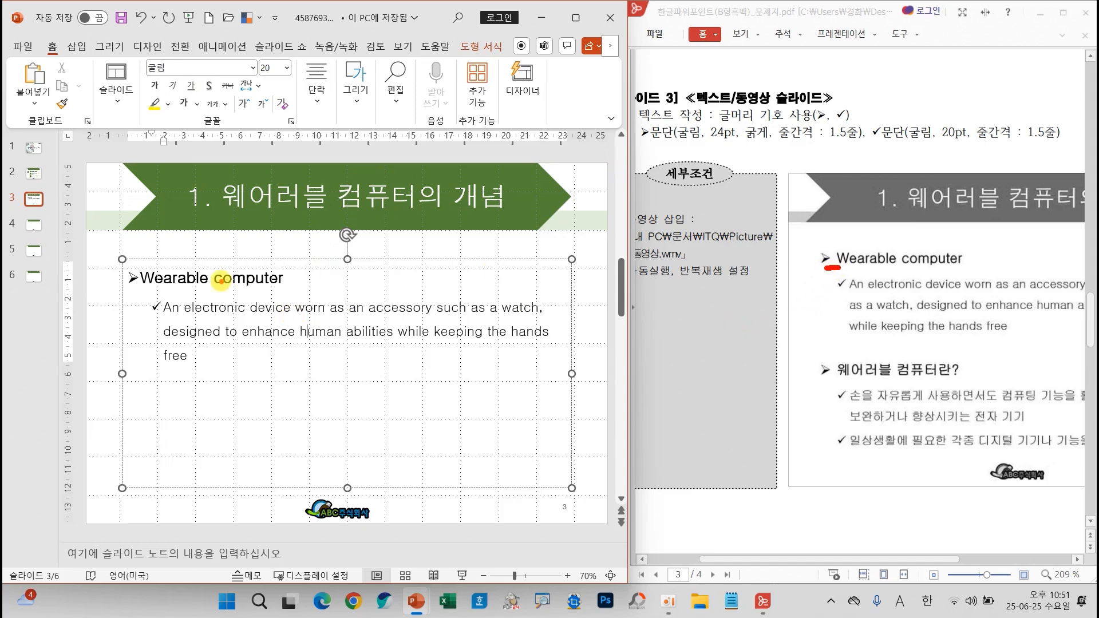
{"action": "left_click", "coordinate": [140, 276]}
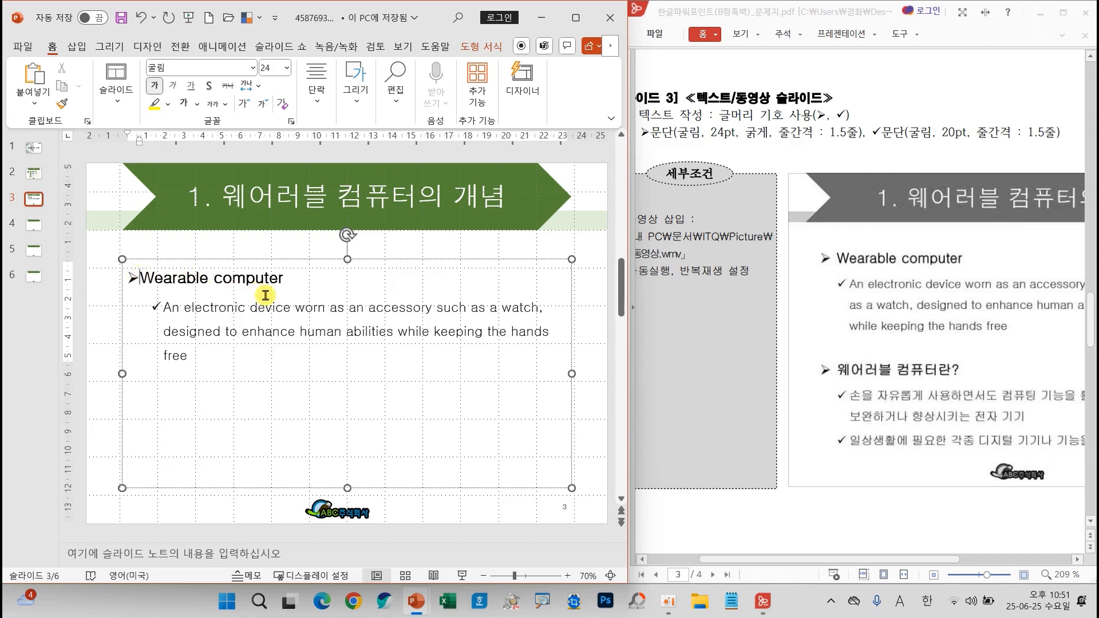
Step: Narrow the body text box until the check-mark paragraph's lines break as in the PDF sample, and shorten it to end just below the text
{"action": "left_click_drag", "start_coordinate": [763, 559], "coordinate": [866, 555]}
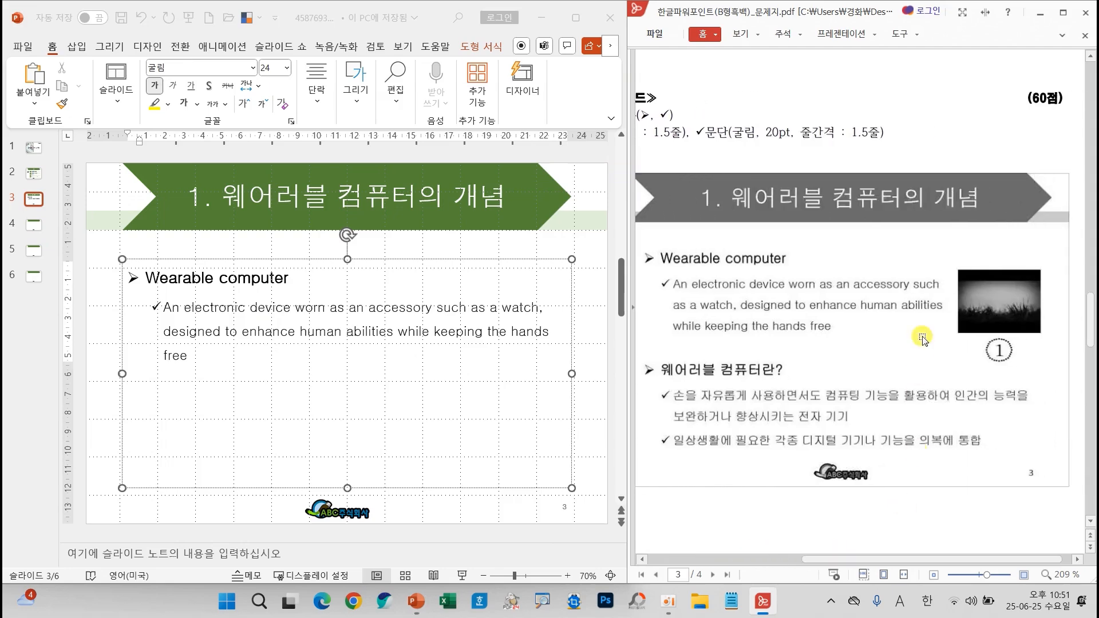
{"action": "left_click", "coordinate": [571, 374]}
{"action": "left_click_drag", "start_coordinate": [571, 374], "coordinate": [484, 366]}
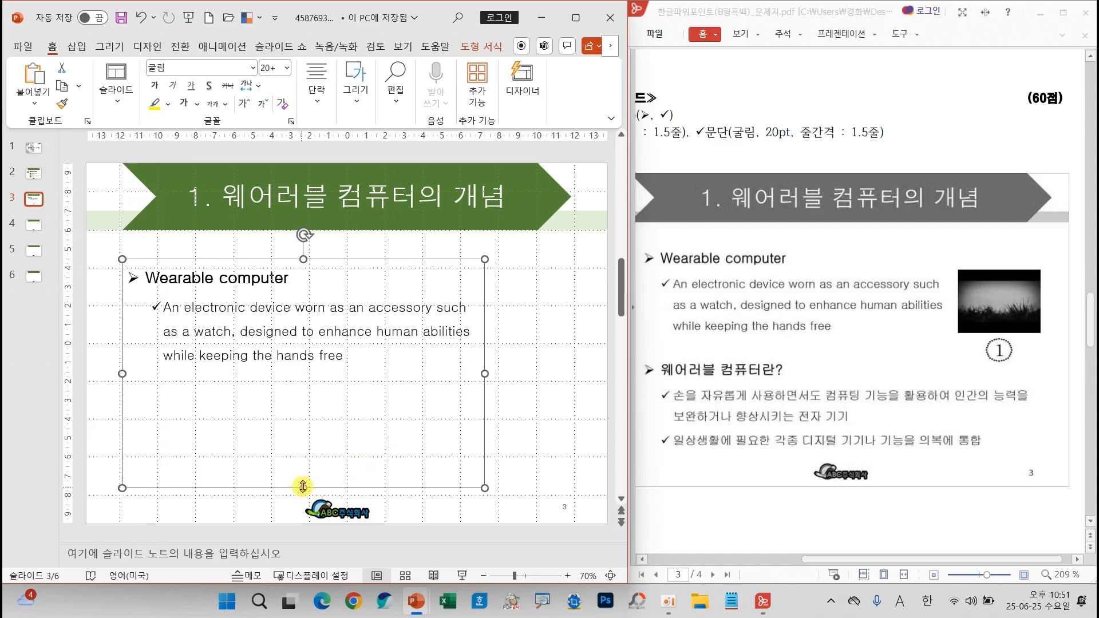
{"action": "left_click_drag", "start_coordinate": [304, 487], "coordinate": [292, 372]}
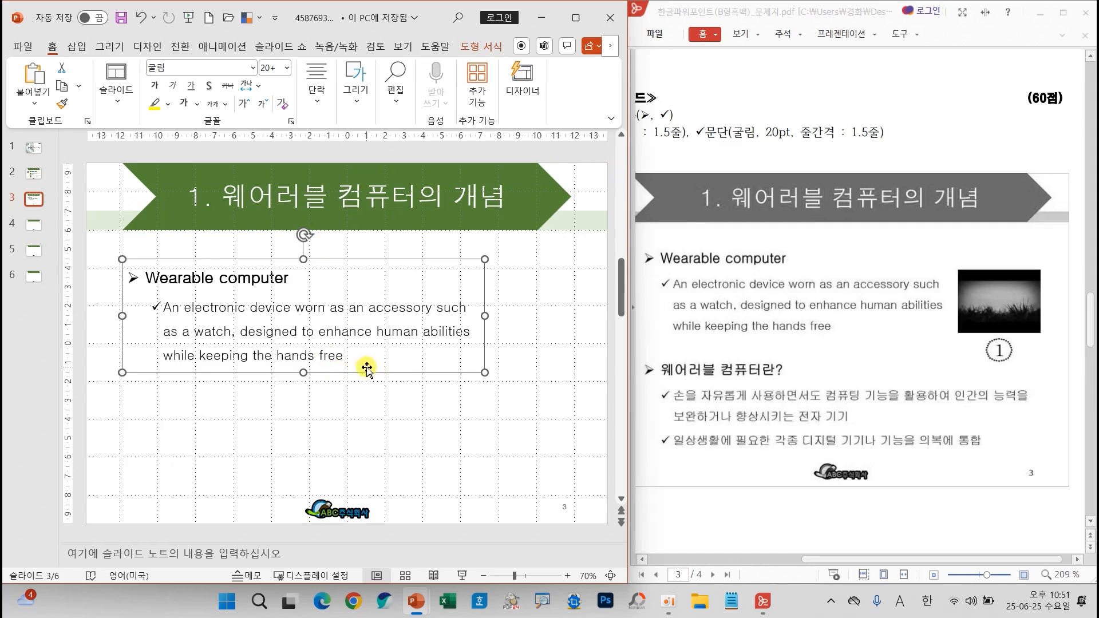
Step: Duplicate the Wearable computer text box directly below the original and replace the copy's heading with 웨어러블 컴퓨터란?
{"action": "left_click_drag", "start_coordinate": [376, 371], "coordinate": [379, 486]}
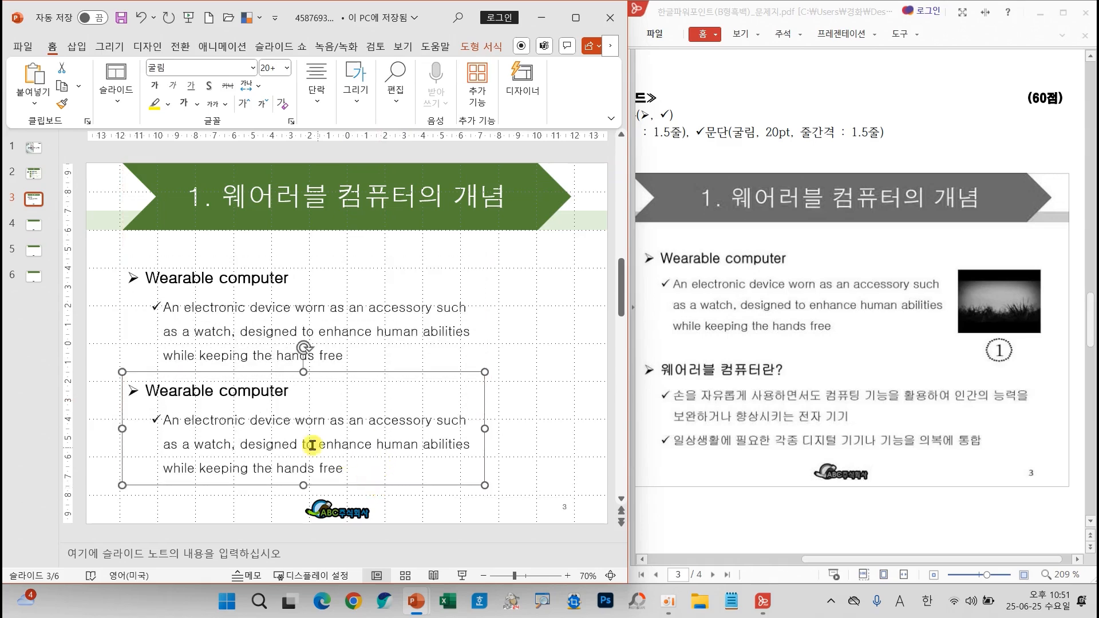
{"action": "left_click", "coordinate": [151, 391]}
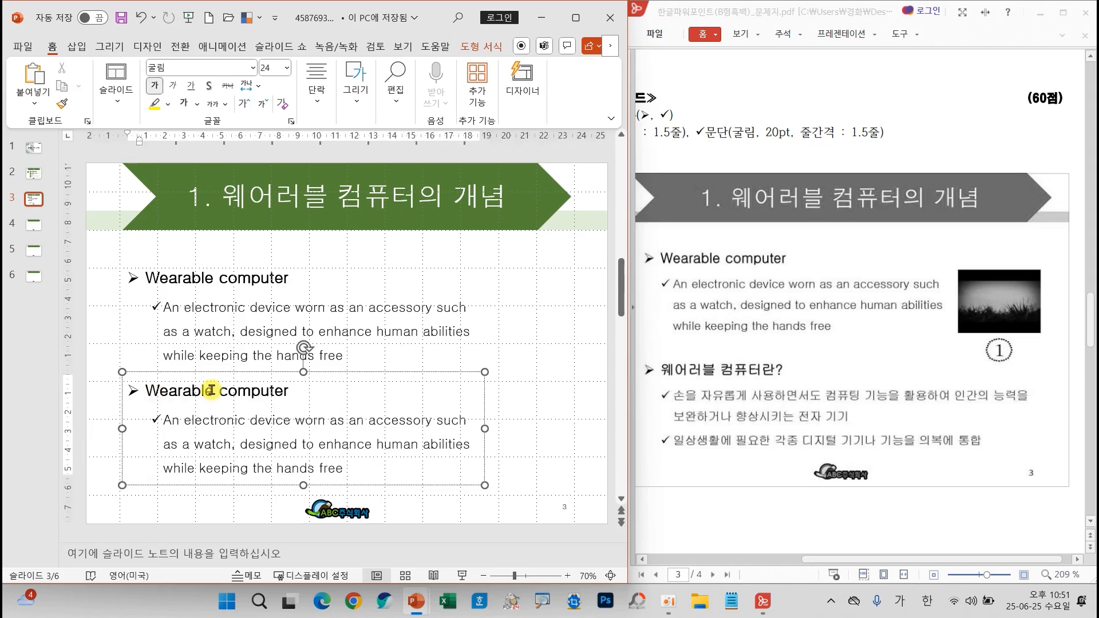
{"action": "left_click", "coordinate": [298, 391]}
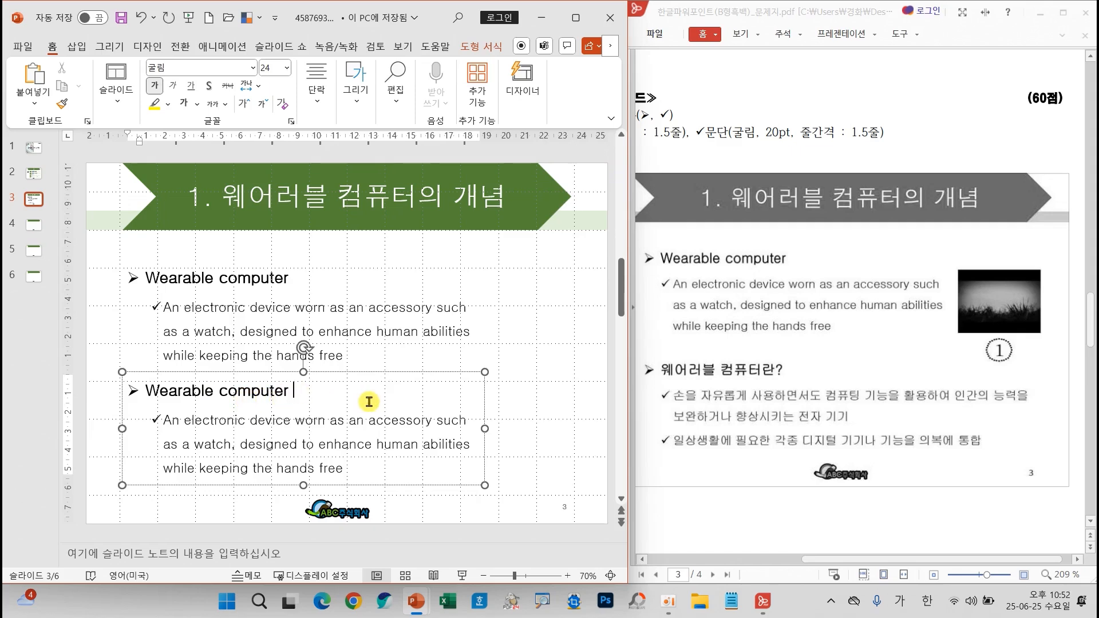
{"action": "type", "text": "웨어러블 컴퓨터란"}
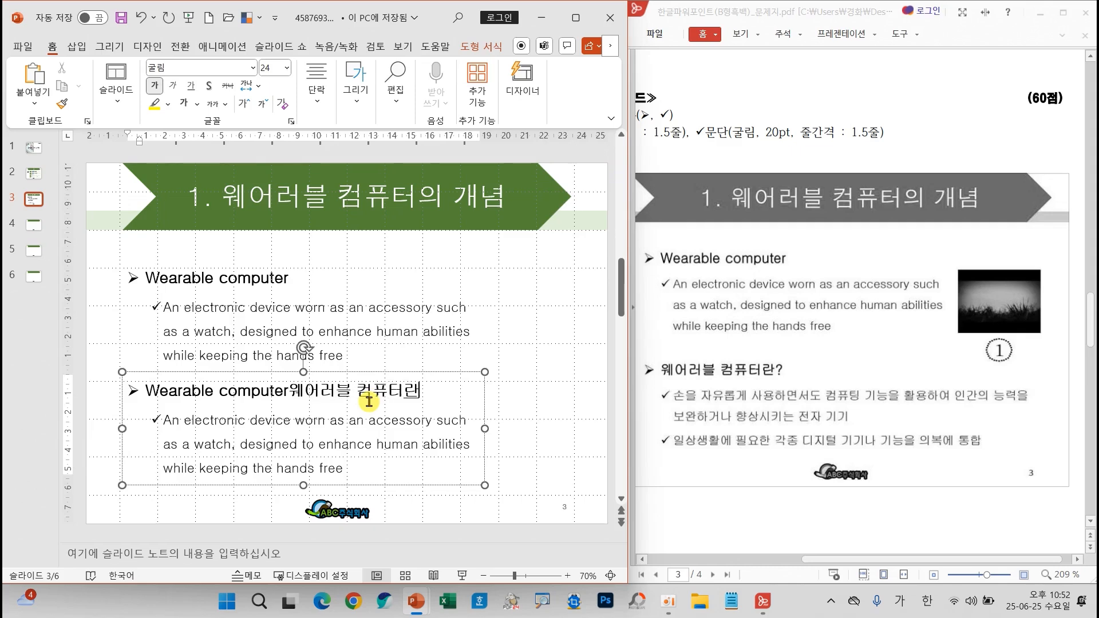
{"action": "type", "text": "?"}
{"action": "left_click", "coordinate": [287, 392]}
{"action": "key", "text": "BackSpace"}
{"action": "key", "text": "BackSpace"}
{"action": "key", "text": "BackSpace"}
{"action": "key", "text": "BackSpace"}
{"action": "key", "text": "BackSpace"}
{"action": "key", "text": "BackSpace"}
{"action": "key", "text": "BackSpace"}
{"action": "key", "text": "BackSpace"}
{"action": "key", "text": "BackSpace"}
{"action": "key", "text": "BackSpace"}
{"action": "key", "text": "BackSpace"}
{"action": "key", "text": "BackSpace"}
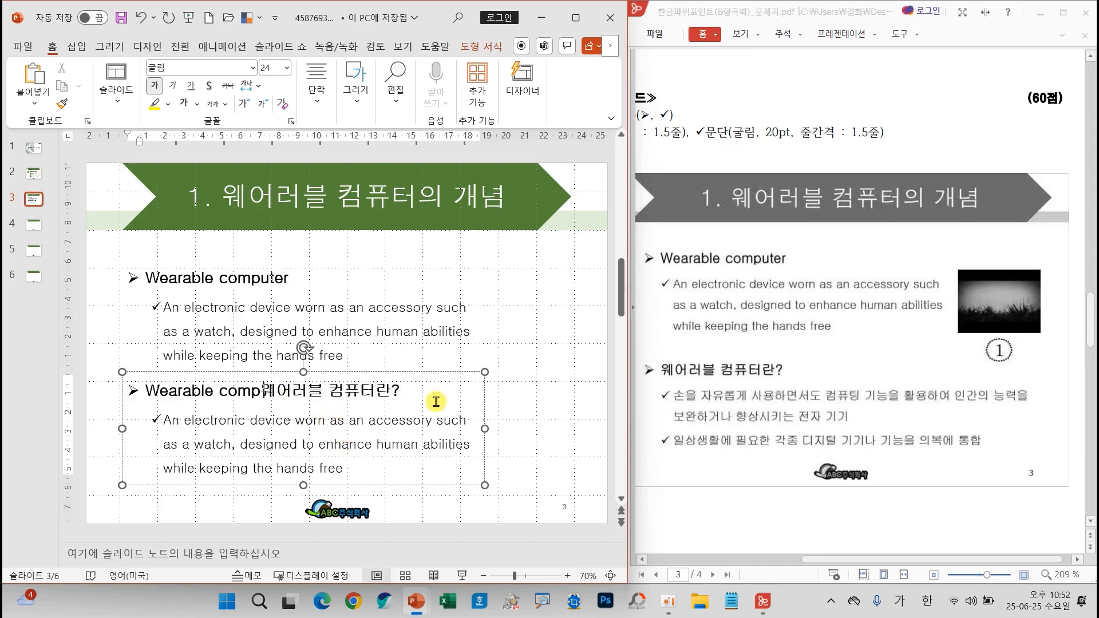
{"action": "key", "text": "BackSpace"}
{"action": "key", "text": "BackSpace"}
{"action": "key", "text": "BackSpace"}
{"action": "key", "text": "BackSpace"}
{"action": "key", "text": "BackSpace"}
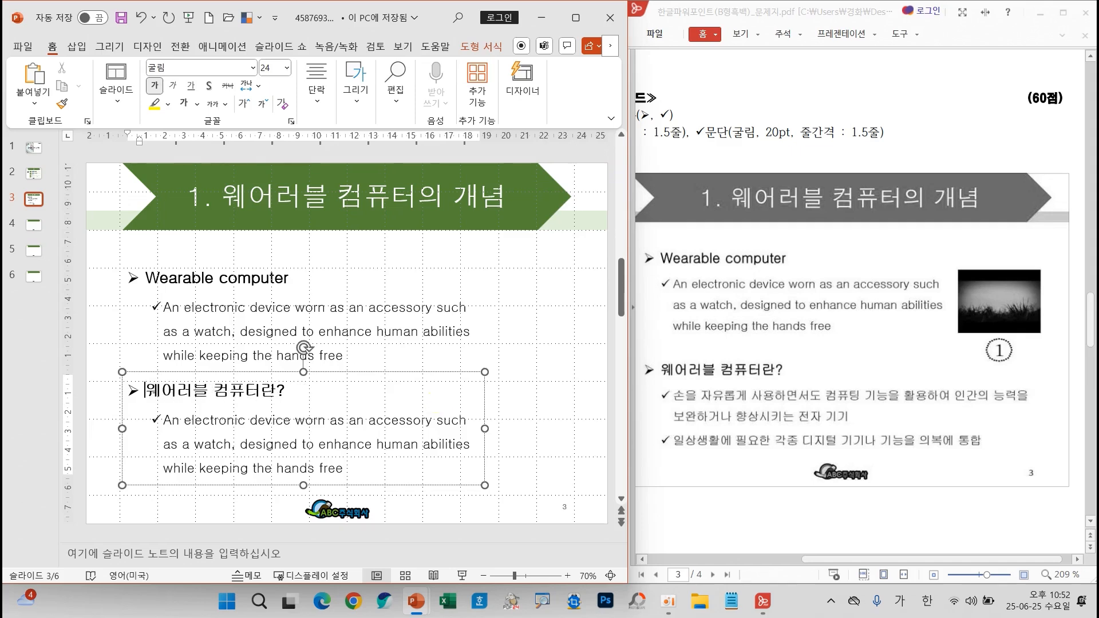
Step: Replace the lower check-mark text with items "손을 자유롭게 사용하면서도 컴퓨팅 기능을 활용하여 인간의 능력을 보완하거나 향상시키는 전자 기기" and "일상생활에 필요한 각종 디지털 기기나 기능을 의복에 통합"
{"action": "left_click", "coordinate": [166, 421]}
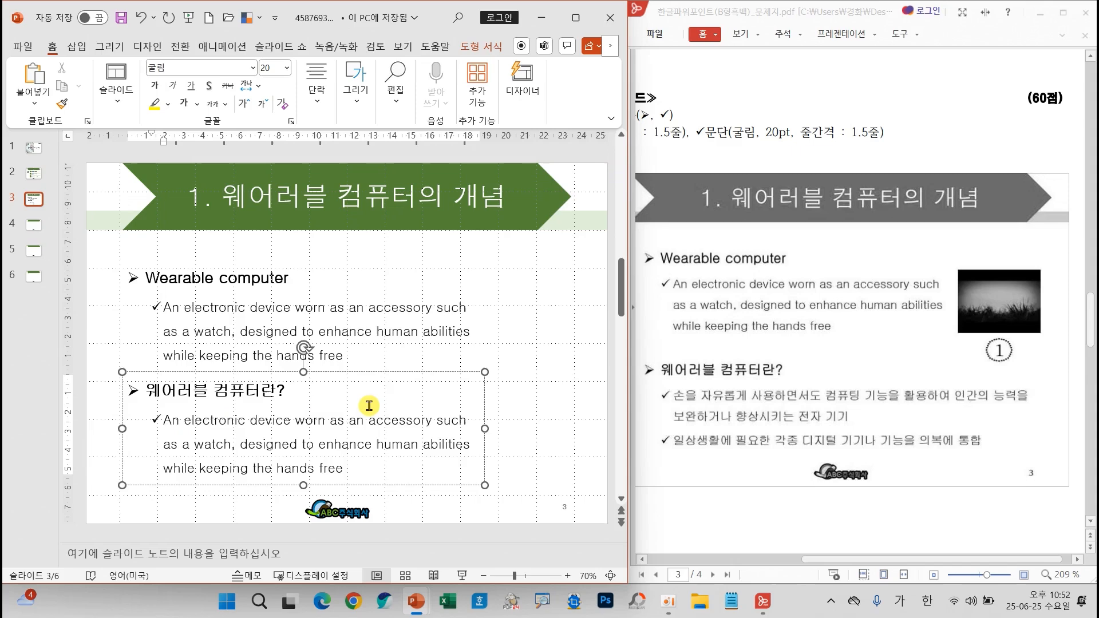
{"action": "type", "text": "손을"}
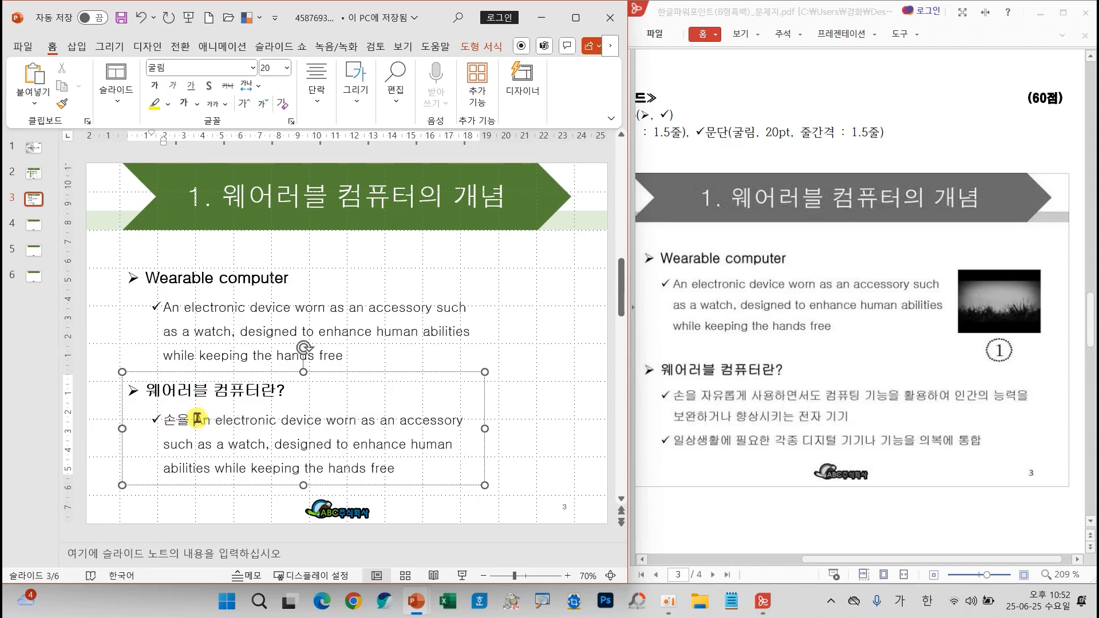
{"action": "left_click_drag", "start_coordinate": [194, 421], "coordinate": [413, 465]}
{"action": "key", "text": "BackSpace"}
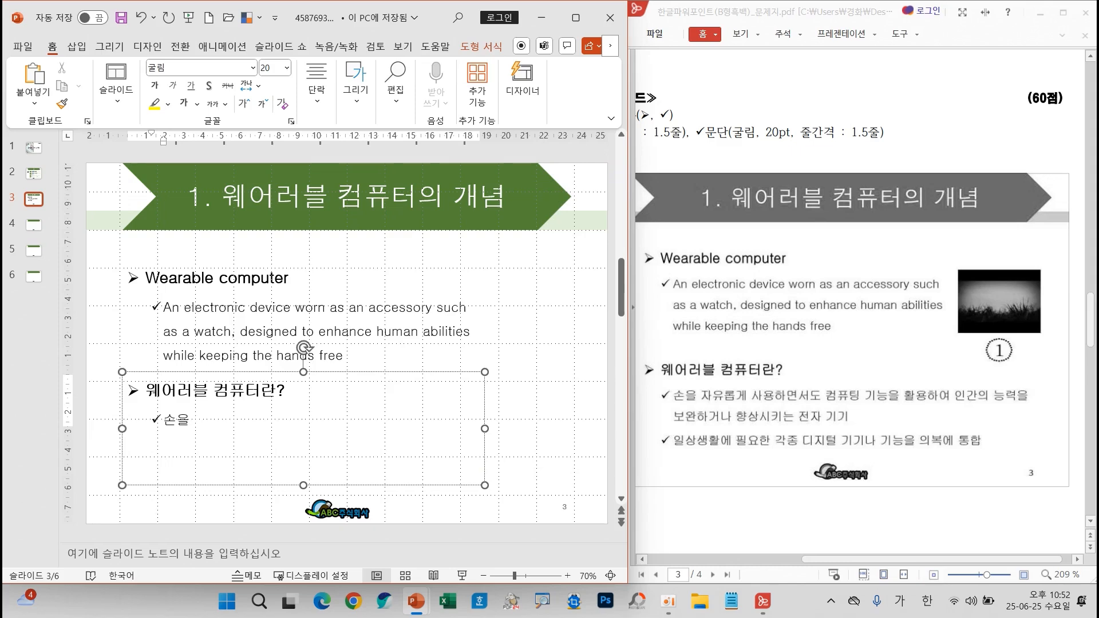
{"action": "type", "text": "자유롭게 사용하면서도 컴퓨팅 기능을 활용하여 인간의 능력을 보완하거나 향상시키는 전자 기기 일상생활에 필요한 각종 디지털 기기나 기능을 의복에 통합"}
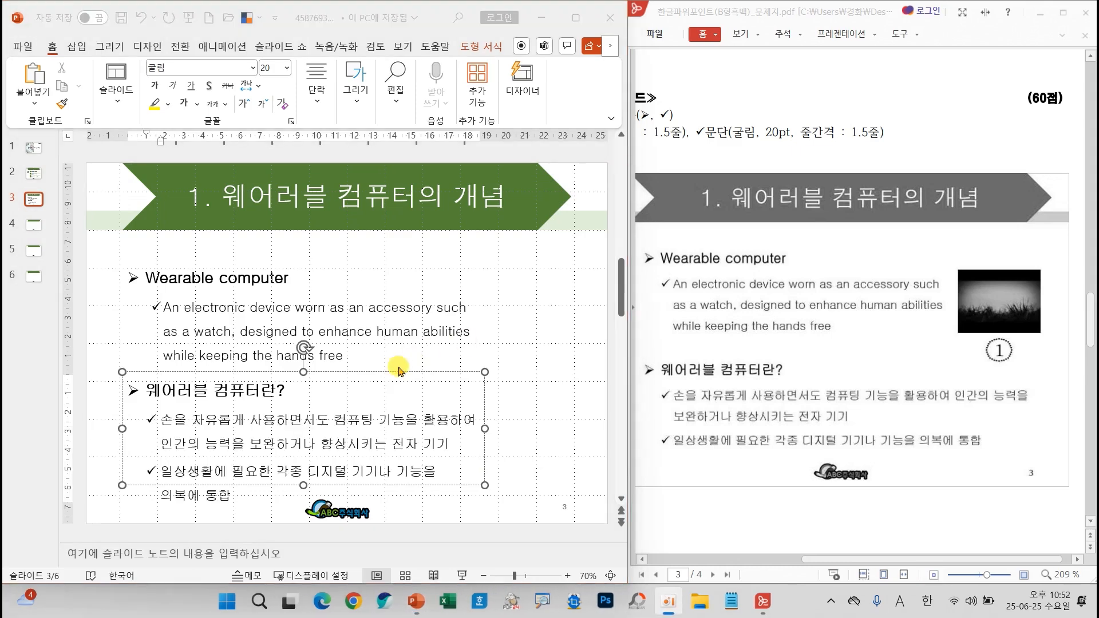
{"action": "mouse_move", "coordinate": [499, 426]}
{"action": "left_mouse_down"}
{"action": "mouse_move", "coordinate": [484, 420]}
{"action": "mouse_move", "coordinate": [504, 431]}
{"action": "left_mouse_up"}
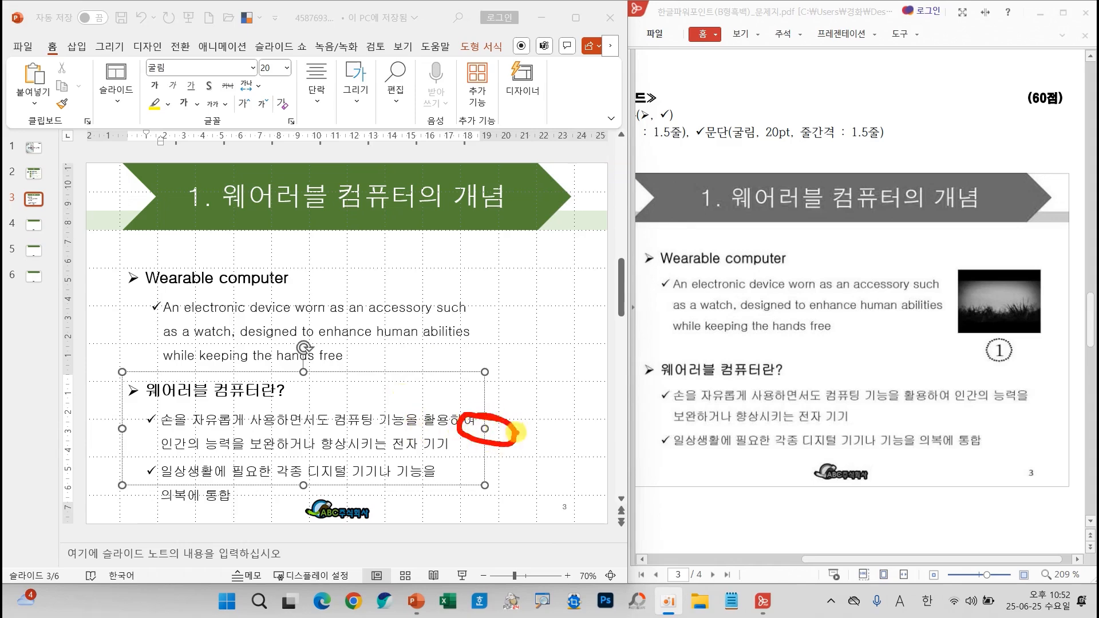
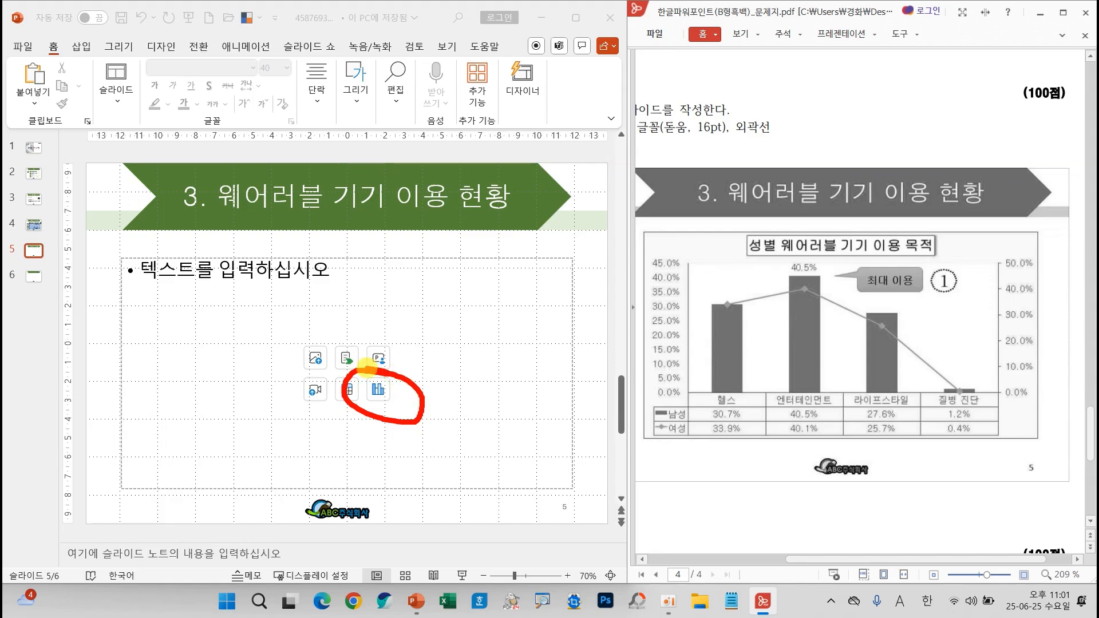
Step: Insert a clustered column chart (묶은 세로 막대형) in slide 5's content placeholder and open its data in an enlarged Excel window
{"action": "left_click", "coordinate": [376, 392]}
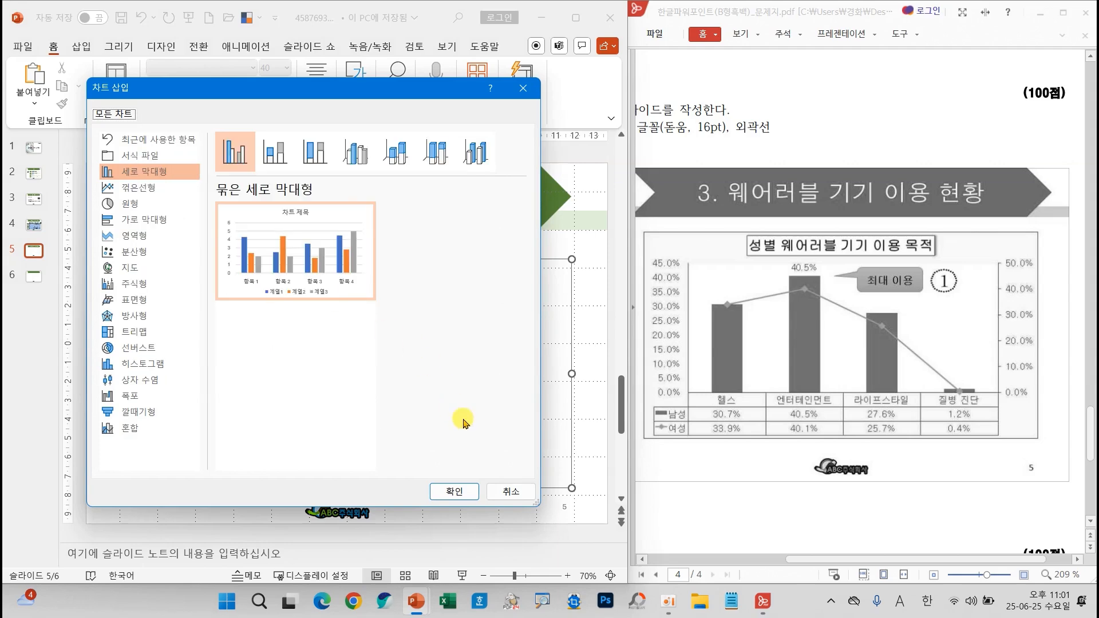
{"action": "left_click", "coordinate": [452, 492]}
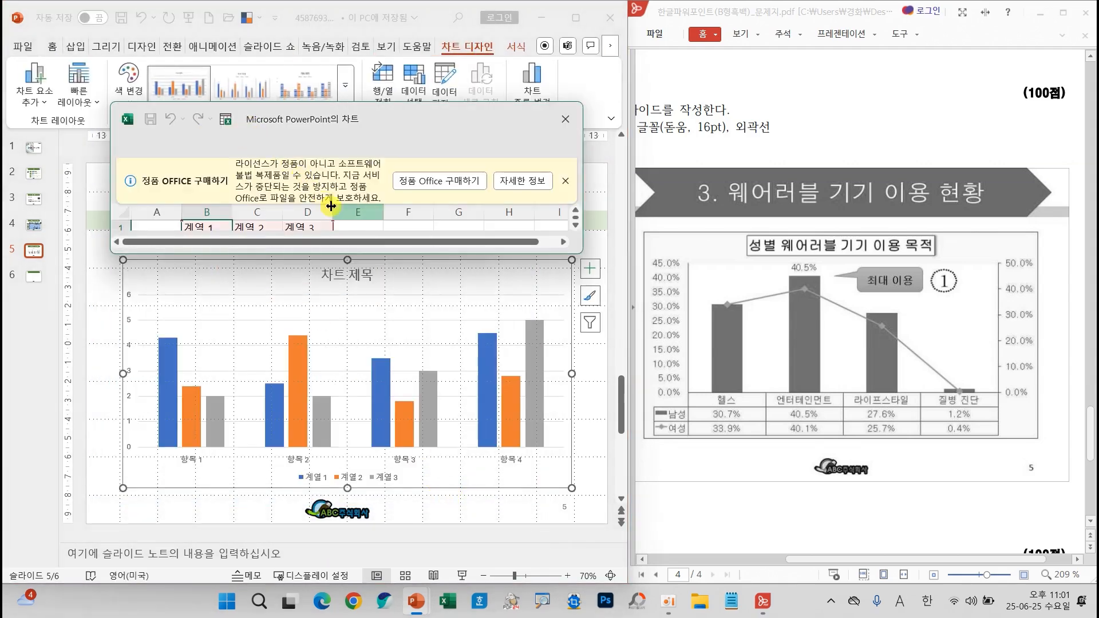
{"action": "left_click", "coordinate": [564, 181]}
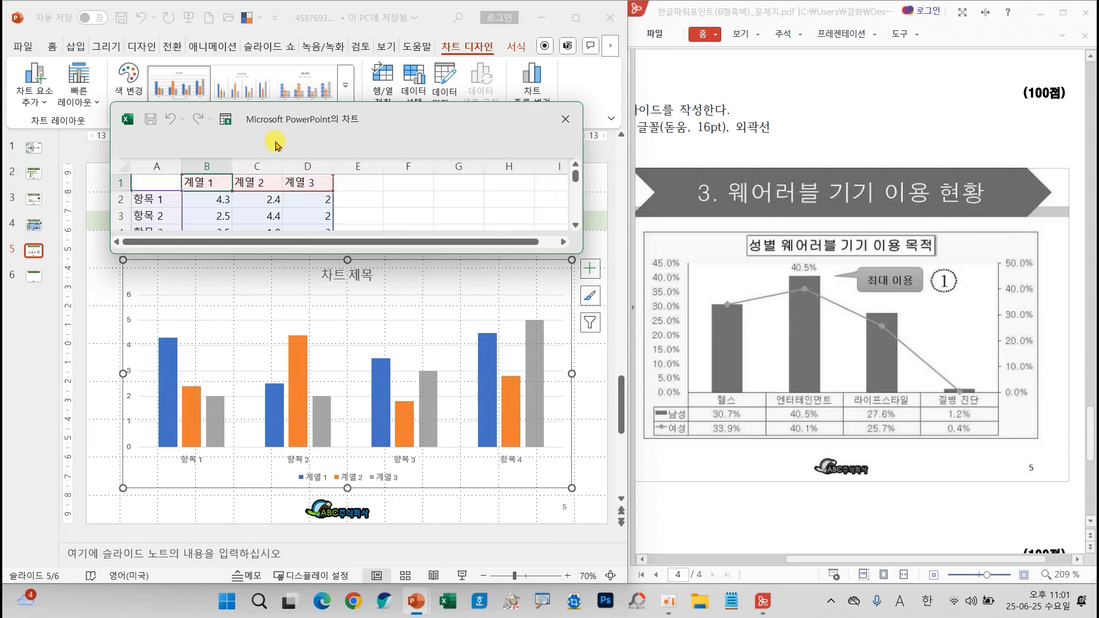
{"action": "left_click", "coordinate": [226, 118]}
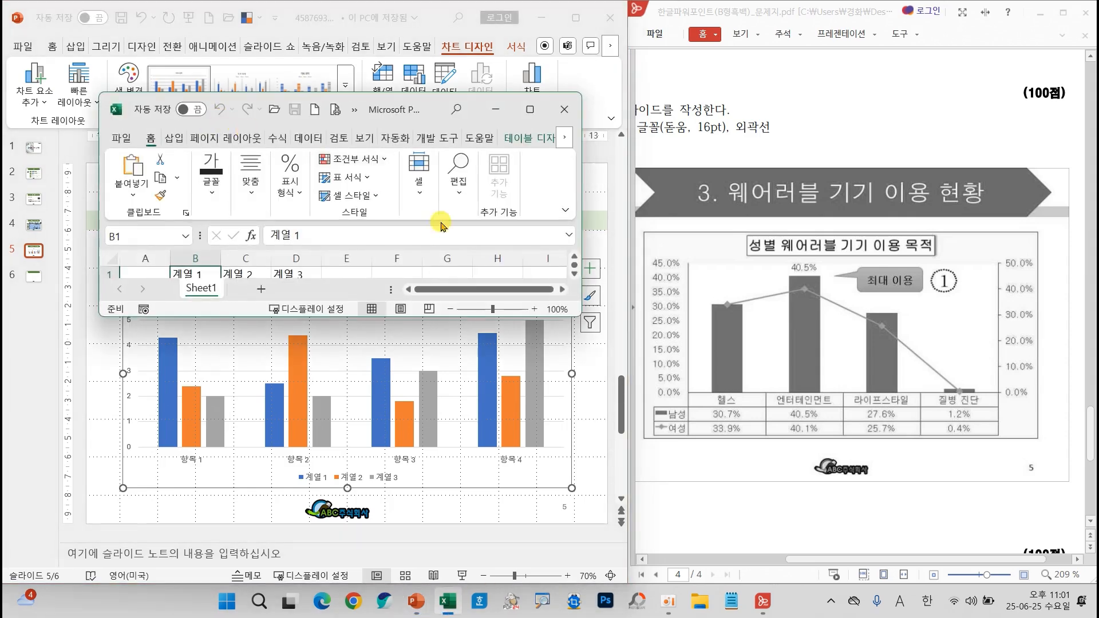
{"action": "left_click_drag", "start_coordinate": [580, 316], "coordinate": [939, 379]}
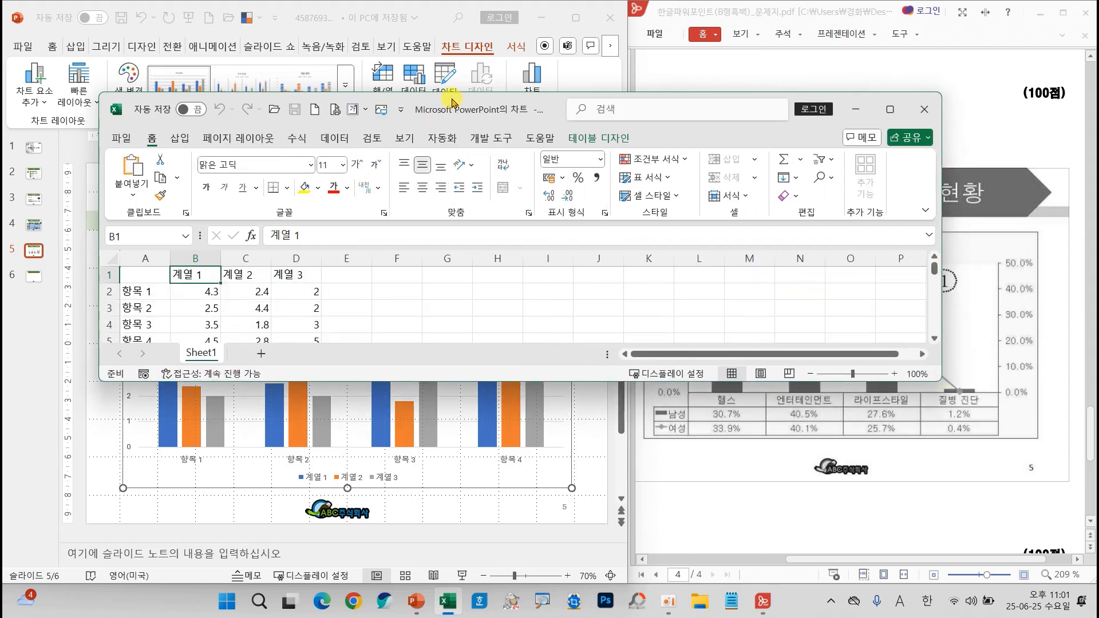
{"action": "left_click_drag", "start_coordinate": [451, 94], "coordinate": [436, 27]}
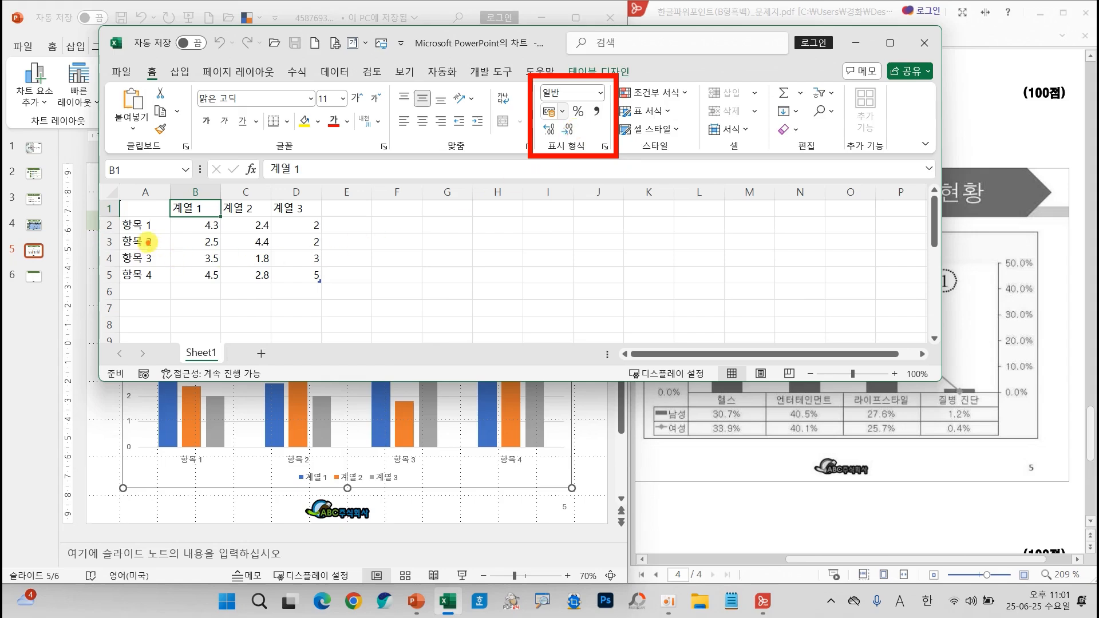
{"action": "key", "text": "Escape"}
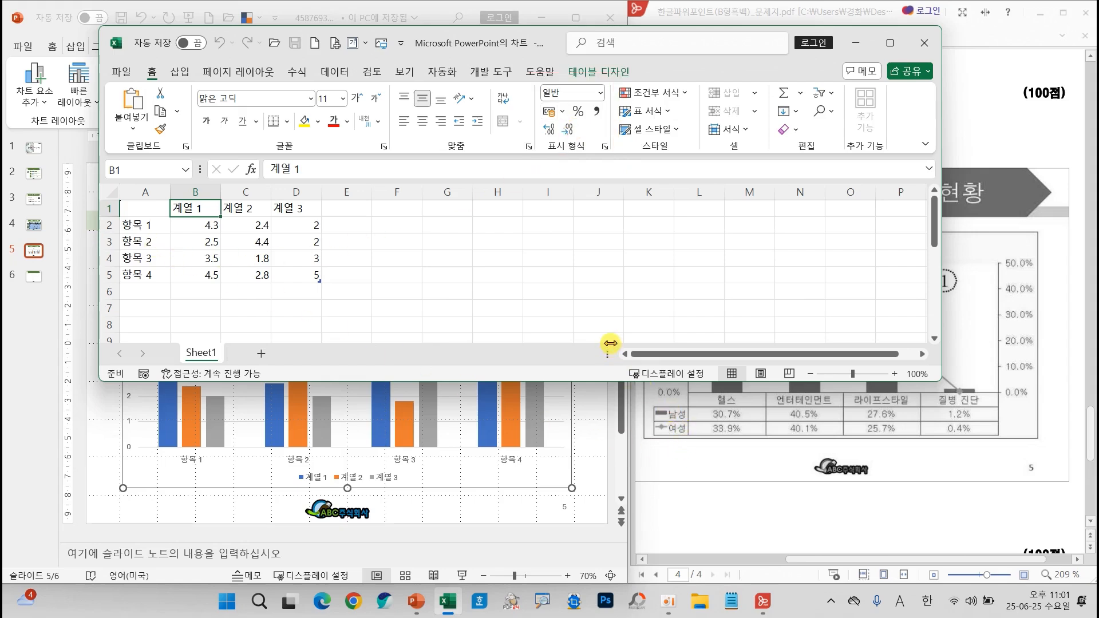
{"action": "mouse_move", "coordinate": [681, 389]}
{"action": "left_mouse_down"}
{"action": "mouse_move", "coordinate": [859, 412]}
{"action": "mouse_move", "coordinate": [995, 408]}
{"action": "left_mouse_up"}
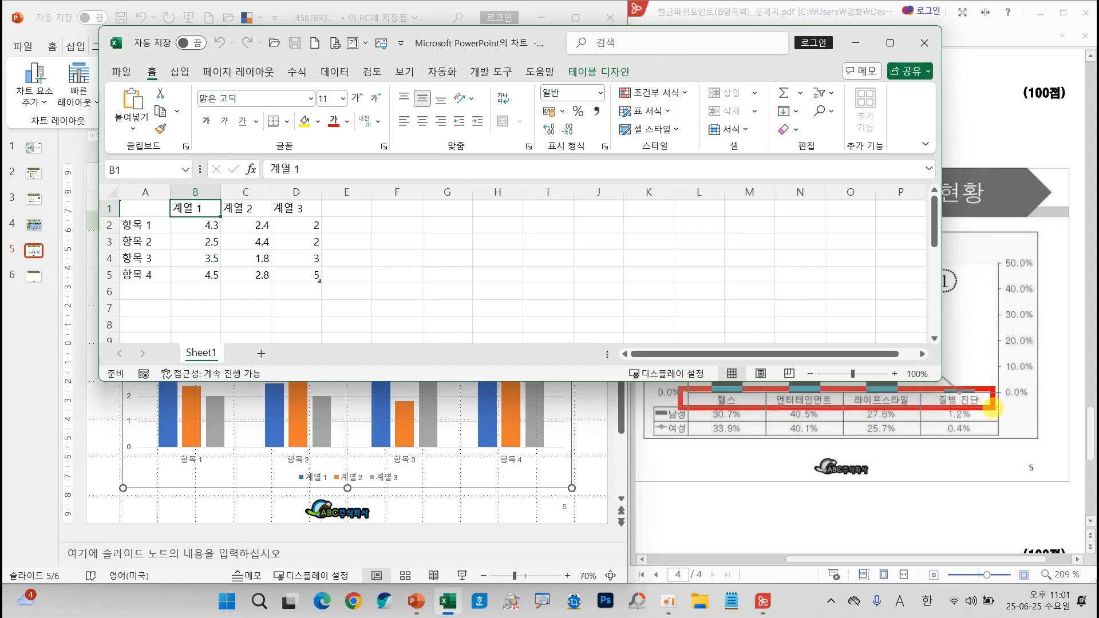
{"action": "mouse_move", "coordinate": [773, 390]}
{"action": "left_mouse_down"}
{"action": "mouse_move", "coordinate": [768, 371]}
{"action": "mouse_move", "coordinate": [335, 92]}
{"action": "mouse_move", "coordinate": [151, 203]}
{"action": "mouse_move", "coordinate": [152, 232]}
{"action": "mouse_move", "coordinate": [192, 216]}
{"action": "left_mouse_up"}
{"action": "mouse_move", "coordinate": [679, 418]}
{"action": "left_mouse_down"}
{"action": "mouse_move", "coordinate": [594, 431]}
{"action": "mouse_move", "coordinate": [154, 295]}
{"action": "mouse_move", "coordinate": [188, 272]}
{"action": "mouse_move", "coordinate": [197, 279]}
{"action": "left_mouse_up"}
{"action": "mouse_move", "coordinate": [674, 435]}
{"action": "left_mouse_down"}
{"action": "mouse_move", "coordinate": [290, 294]}
{"action": "mouse_move", "coordinate": [244, 210]}
{"action": "left_mouse_up"}
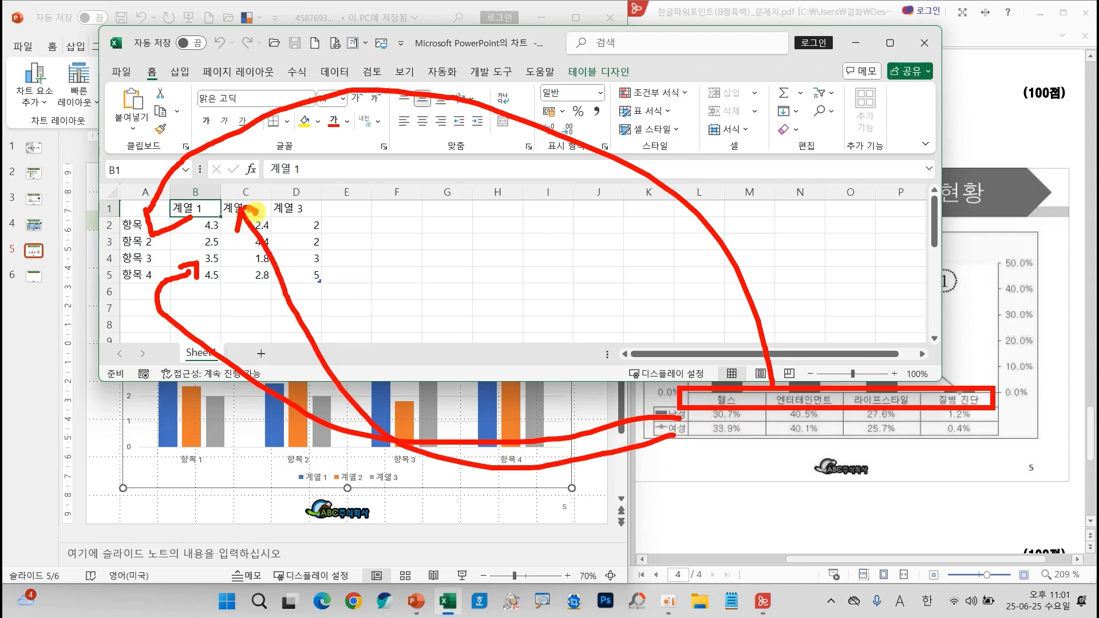
{"action": "key", "text": "Escape"}
Step: Enter the category labels 헬스, 엔터테인먼트, 라이프스타일 and 질병 진단 in A2:A5, widening column A to fit them
{"action": "left_click", "coordinate": [143, 229]}
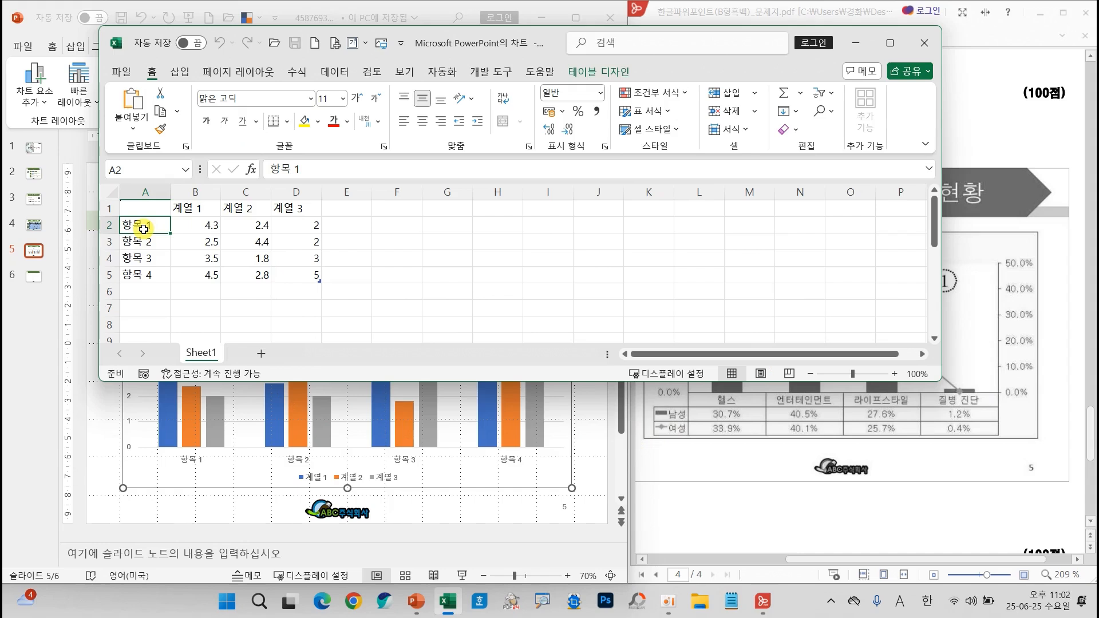
{"action": "type", "text": "g"}
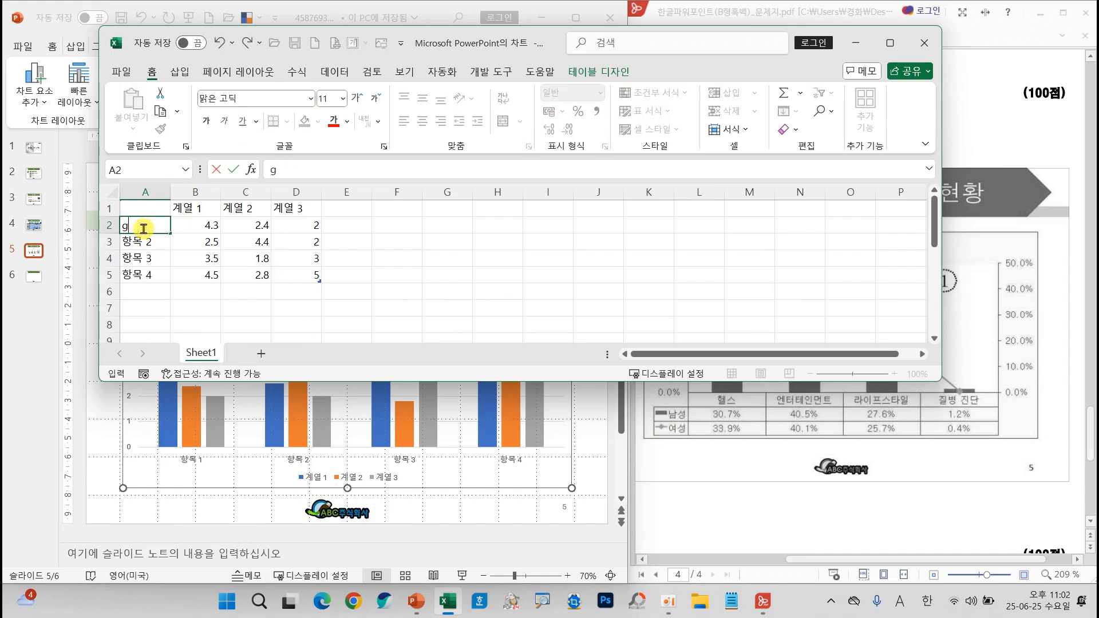
{"action": "type", "text": "pftm"}
{"action": "key", "text": "Return"}
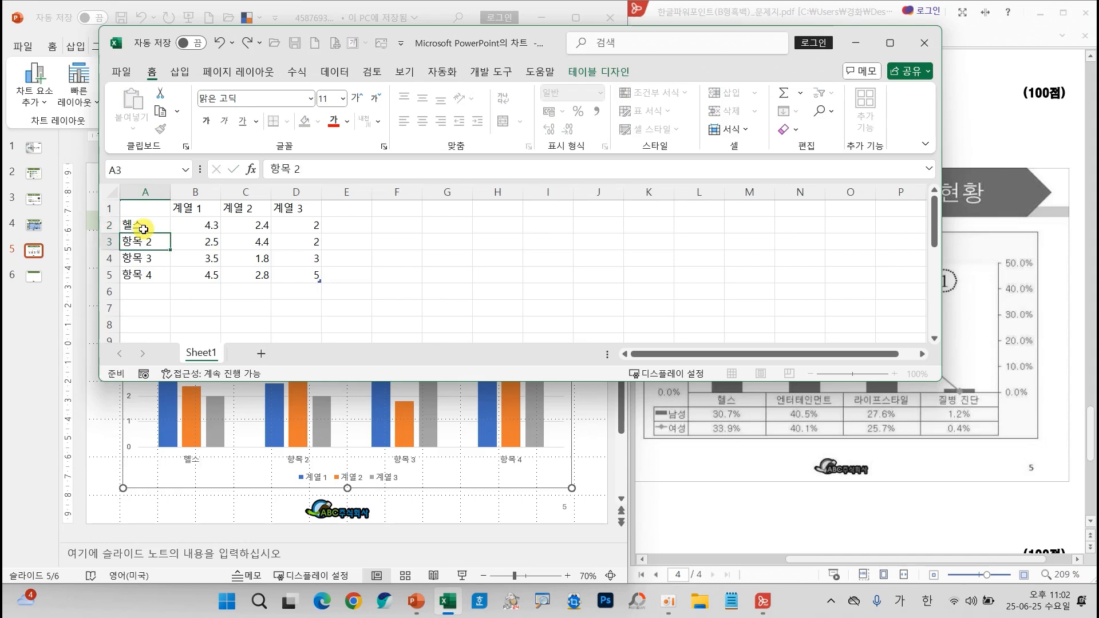
{"action": "type", "text": "dpsxjxpdlsaj"}
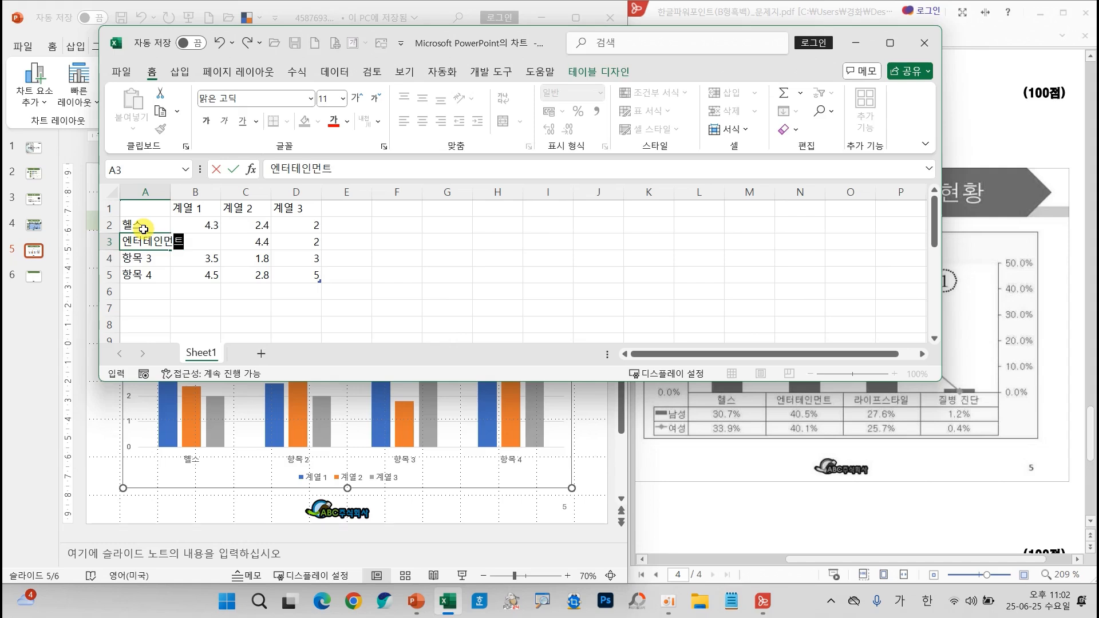
{"action": "type", "text": "sxm"}
{"action": "key", "text": "Return"}
{"action": "left_click_drag", "start_coordinate": [170, 193], "coordinate": [211, 193]}
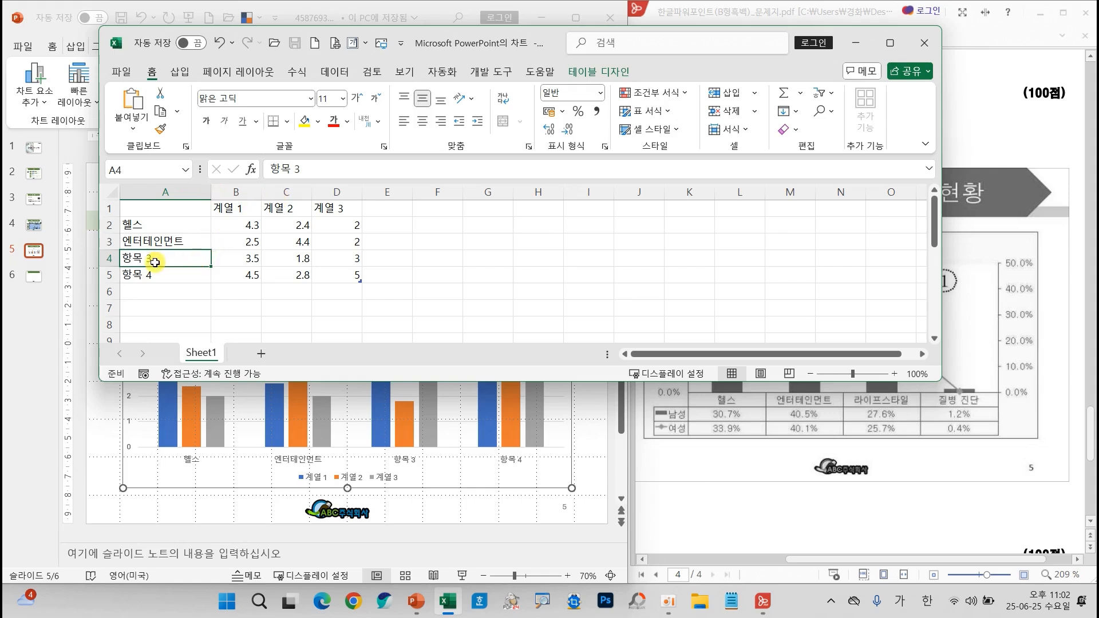
{"action": "type", "text": "라이프"}
{"action": "type", "text": "스타일"}
{"action": "key", "text": "Return"}
{"action": "type", "text": "질"}
{"action": "type", "text": "병 진다"}
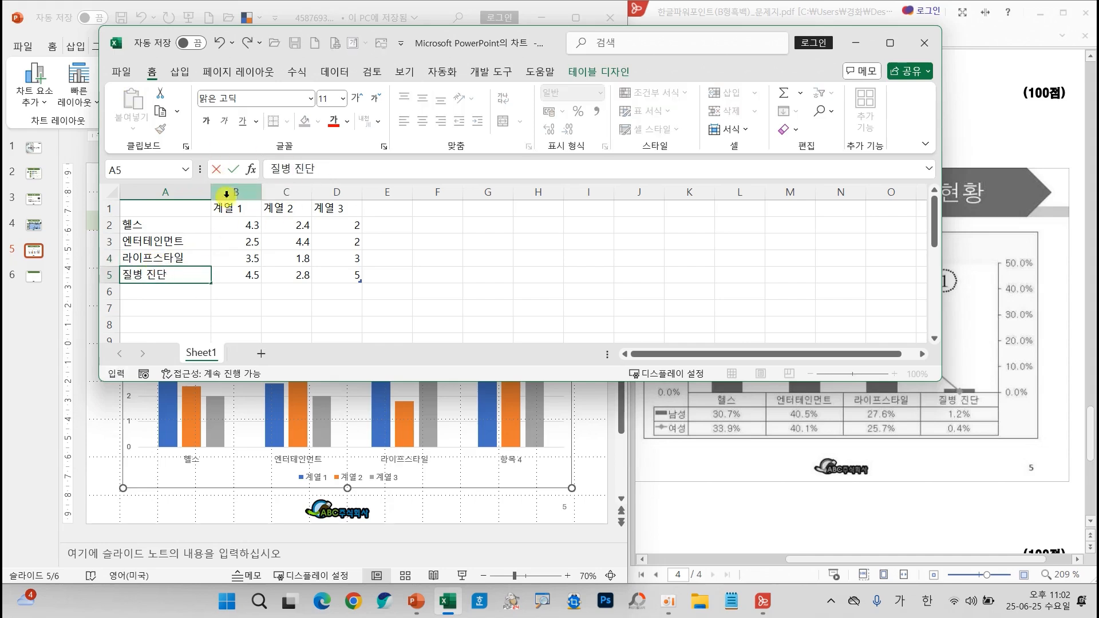
Step: Name the first two data series 남성 and 여성 in B1 and C1, and clear the sample values in B2:C5
{"action": "left_click", "coordinate": [252, 209]}
{"action": "type", "text": "ㄴ남성"}
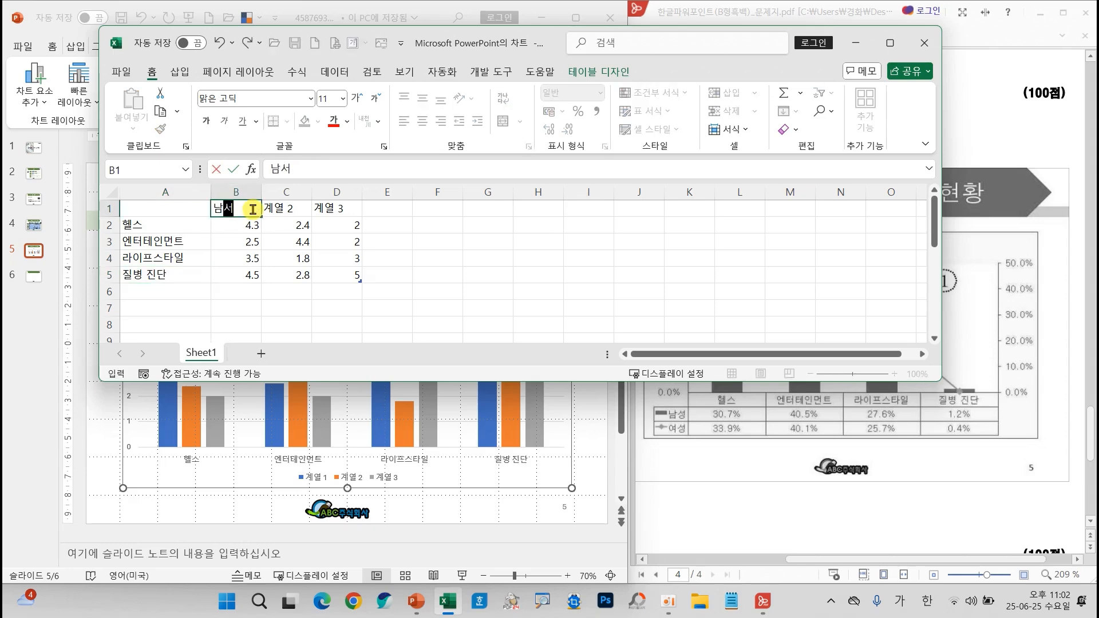
{"action": "key", "text": "Return"}
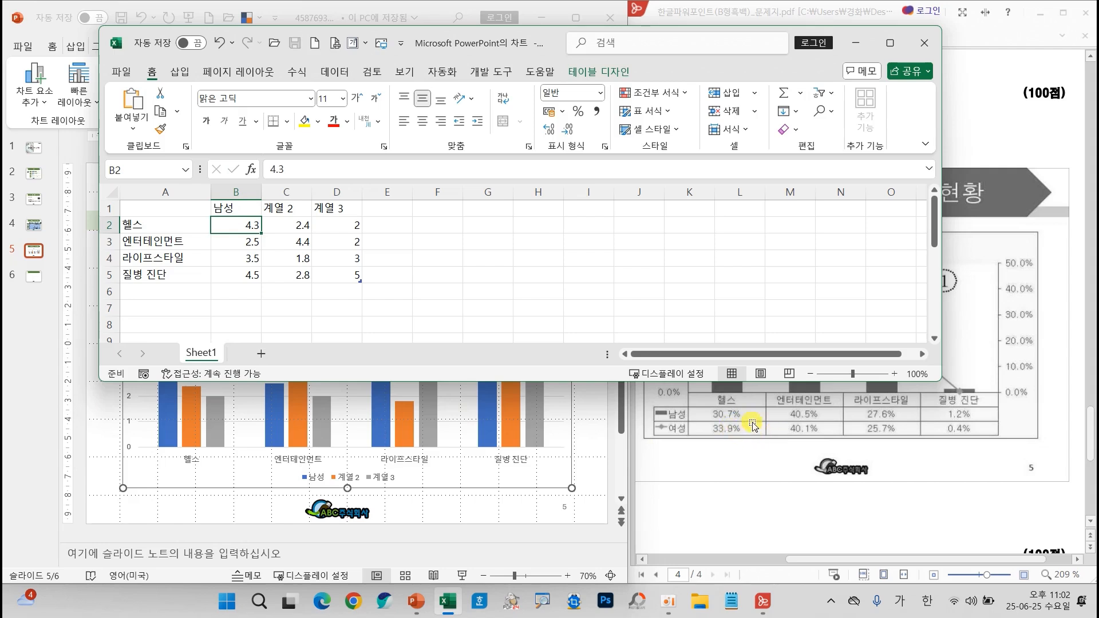
{"action": "left_click_drag", "start_coordinate": [243, 228], "coordinate": [281, 276]}
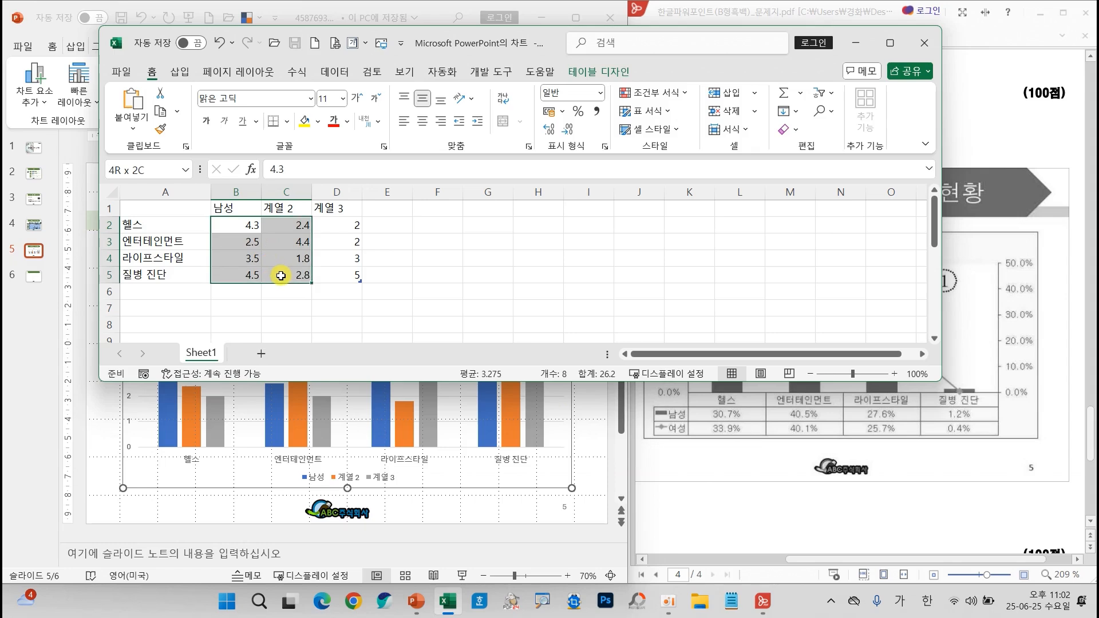
{"action": "key", "text": "Delete"}
{"action": "left_click", "coordinate": [277, 211]}
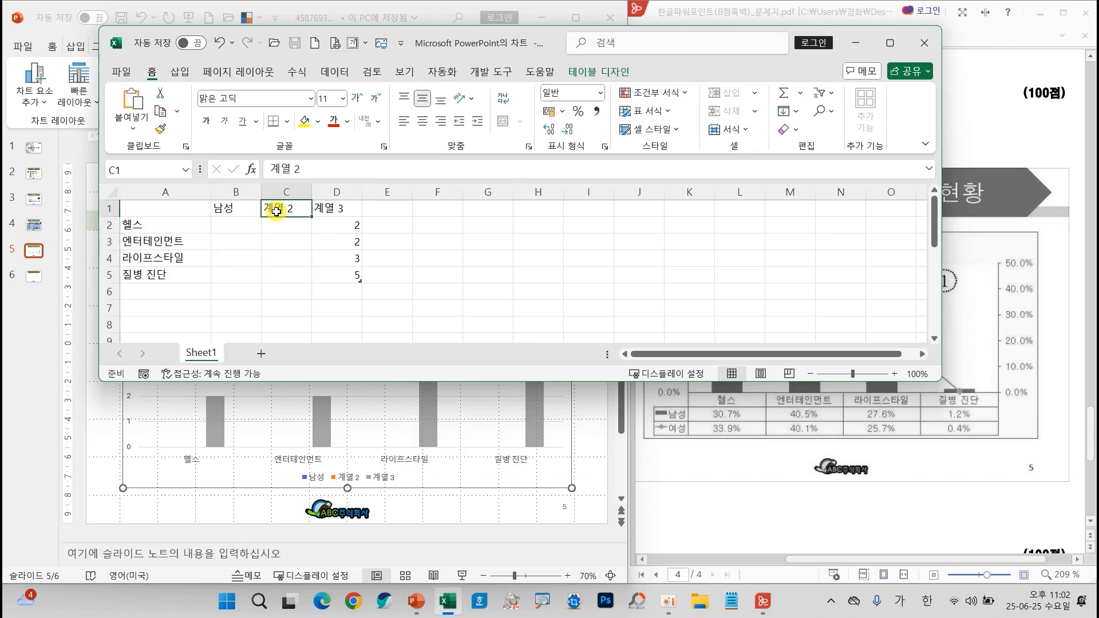
{"action": "type", "text": "여성"}
{"action": "key", "text": "Return"}
Step: Apply the percentage (백분율) number format to the empty value cells B2:C5
{"action": "left_click_drag", "start_coordinate": [235, 227], "coordinate": [284, 277]}
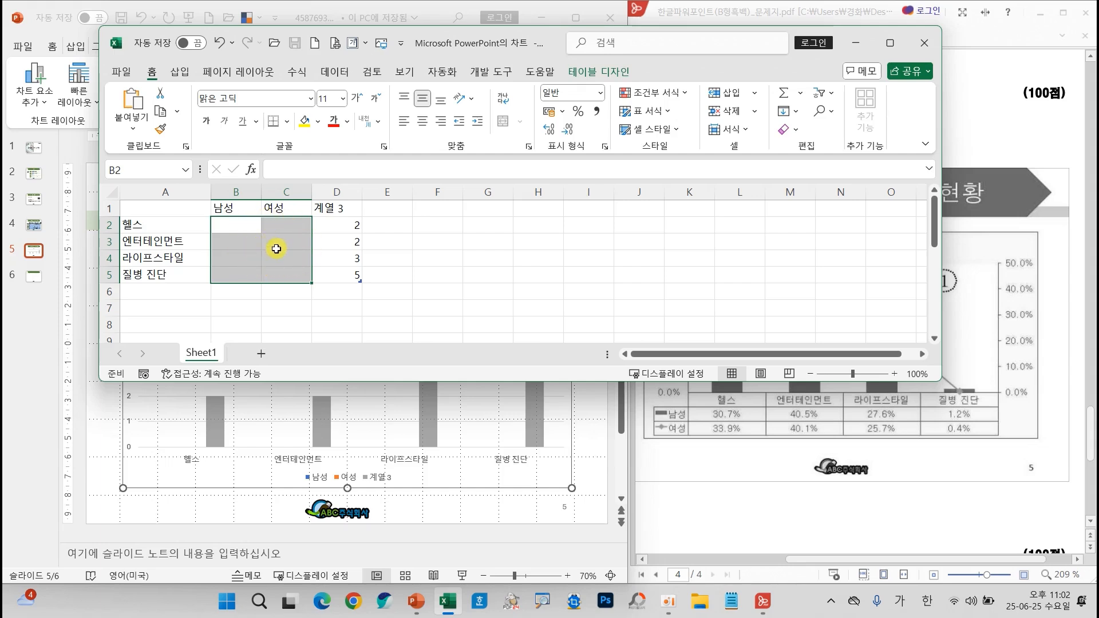
{"action": "mouse_move", "coordinate": [213, 213]}
{"action": "left_mouse_down"}
{"action": "mouse_move", "coordinate": [312, 286]}
{"action": "mouse_move", "coordinate": [338, 321]}
{"action": "mouse_move", "coordinate": [374, 304]}
{"action": "mouse_move", "coordinate": [361, 315]}
{"action": "mouse_move", "coordinate": [379, 322]}
{"action": "left_mouse_up"}
{"action": "mouse_move", "coordinate": [405, 278]}
{"action": "left_mouse_down"}
{"action": "mouse_move", "coordinate": [395, 315]}
{"action": "mouse_move", "coordinate": [419, 304]}
{"action": "mouse_move", "coordinate": [450, 328]}
{"action": "mouse_move", "coordinate": [529, 292]}
{"action": "left_mouse_up"}
{"action": "mouse_move", "coordinate": [491, 272]}
{"action": "left_mouse_down"}
{"action": "mouse_move", "coordinate": [483, 324]}
{"action": "mouse_move", "coordinate": [550, 317]}
{"action": "mouse_move", "coordinate": [543, 340]}
{"action": "left_mouse_up"}
{"action": "key", "text": "e"}
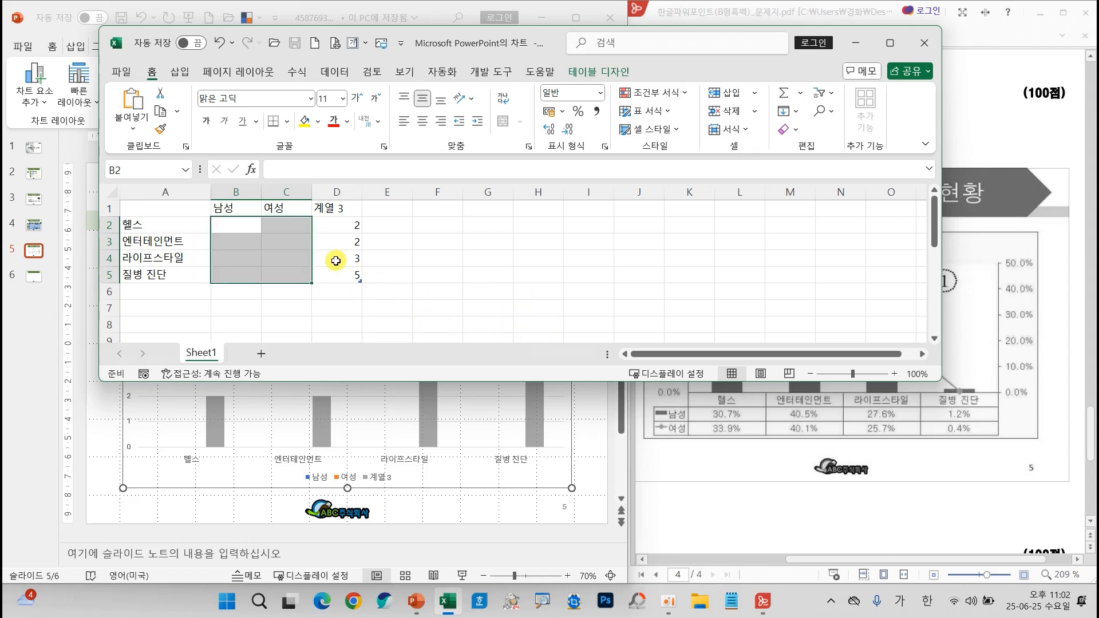
{"action": "left_click_drag", "start_coordinate": [209, 219], "coordinate": [313, 284]}
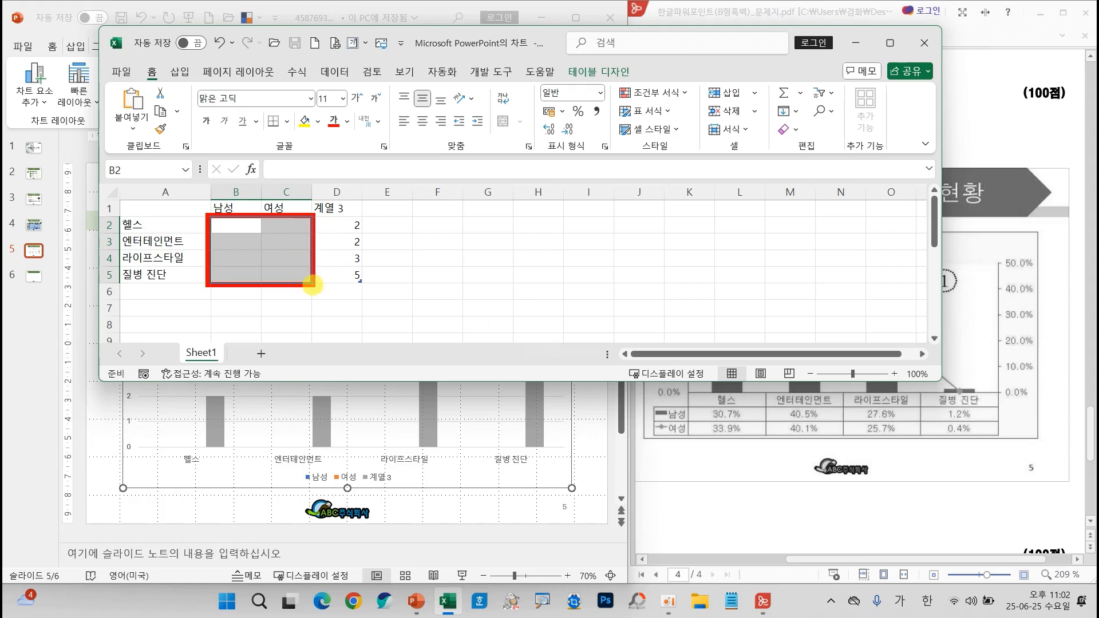
{"action": "mouse_move", "coordinate": [590, 119]}
{"action": "left_mouse_down"}
{"action": "mouse_move", "coordinate": [559, 117]}
{"action": "mouse_move", "coordinate": [589, 101]}
{"action": "mouse_move", "coordinate": [573, 123]}
{"action": "mouse_move", "coordinate": [576, 111]}
{"action": "left_mouse_up"}
{"action": "key", "text": "Escape"}
{"action": "left_click", "coordinate": [577, 111]}
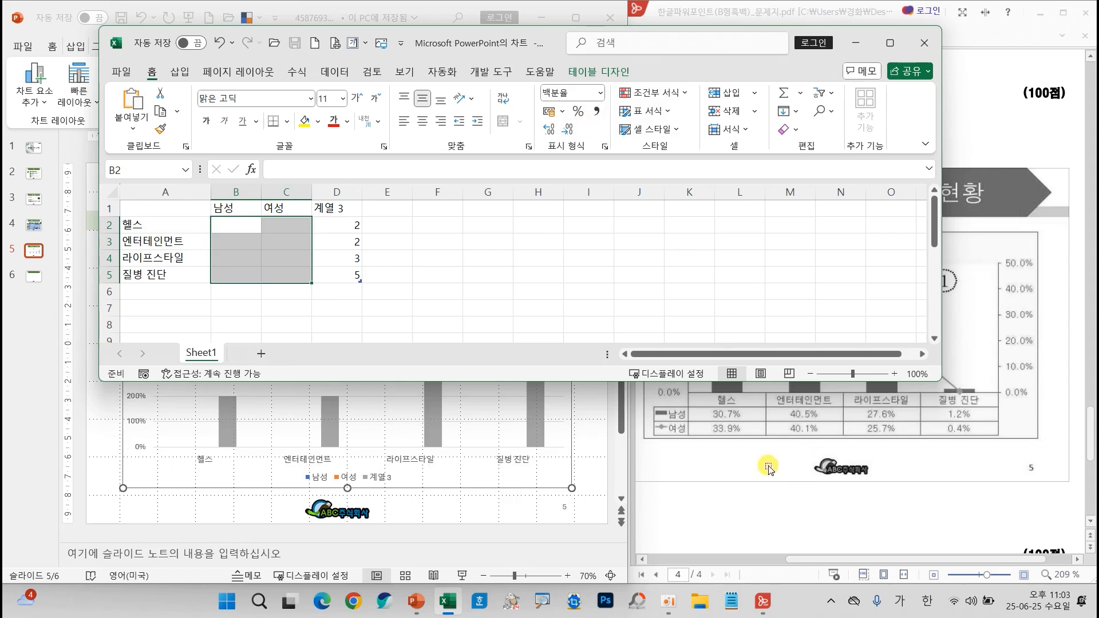
Step: Show one decimal place in B2:C5 and enter the 남성 values 30.7%, 40.5%, 27.6% and 1.2% in B2:B5
{"action": "left_click", "coordinate": [547, 133]}
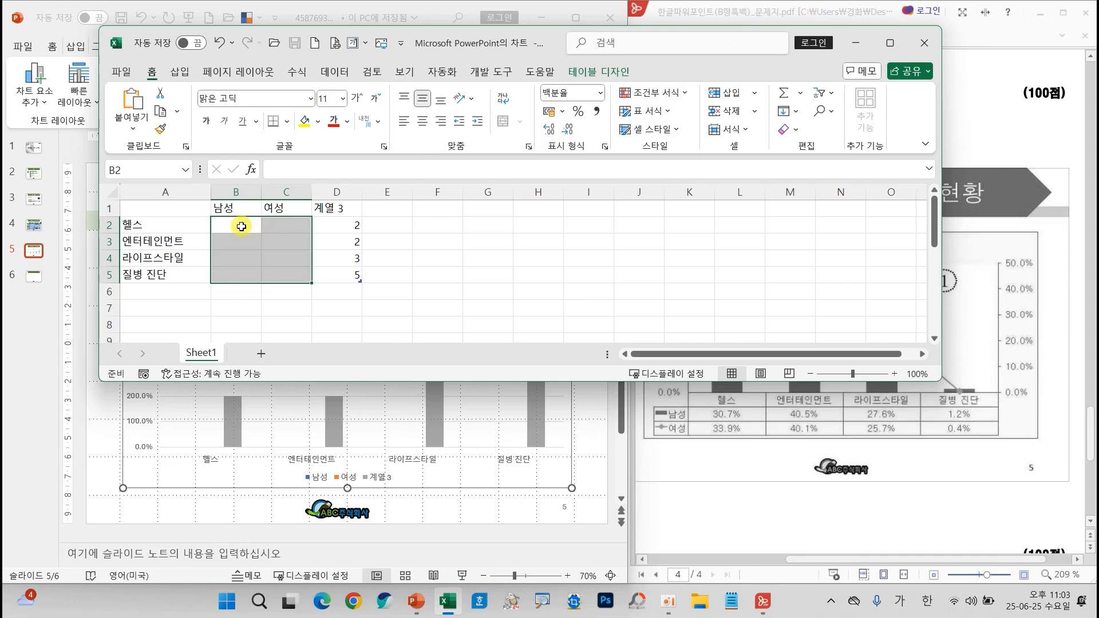
{"action": "left_click", "coordinate": [242, 226]}
{"action": "type", "text": "30"}
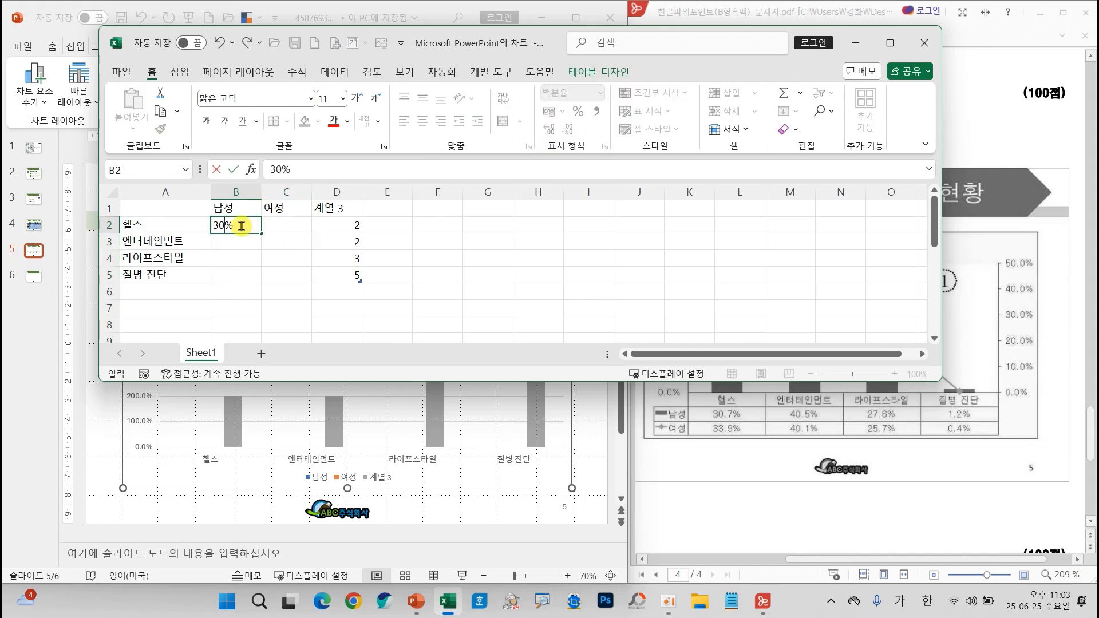
{"action": "type", "text": ".7"}
{"action": "key", "text": "Return"}
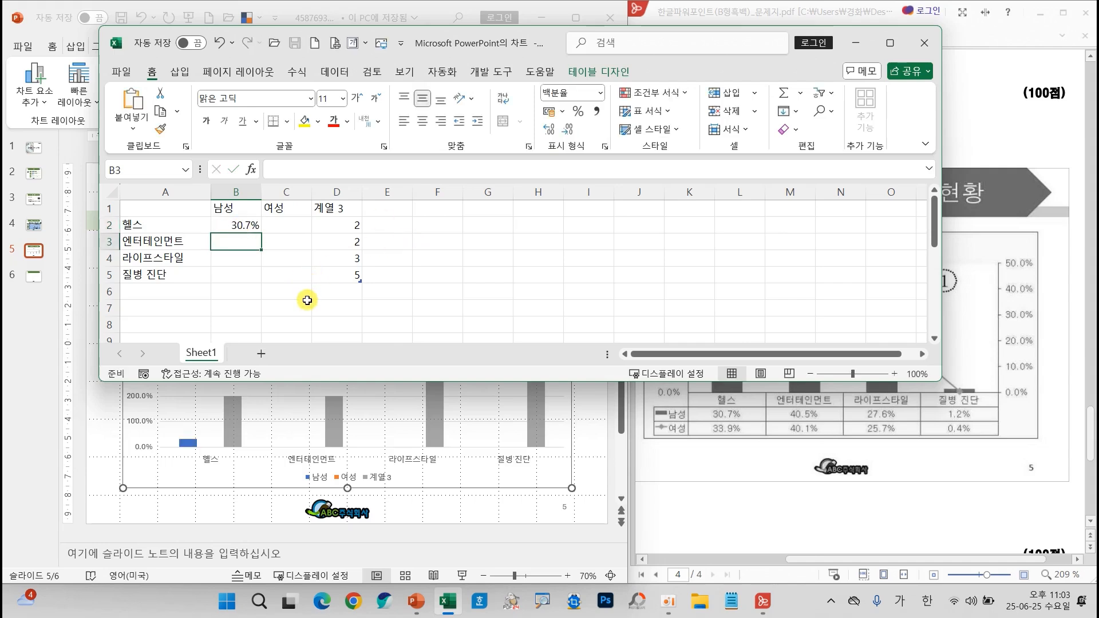
{"action": "type", "text": "40.5"}
{"action": "key", "text": "Return"}
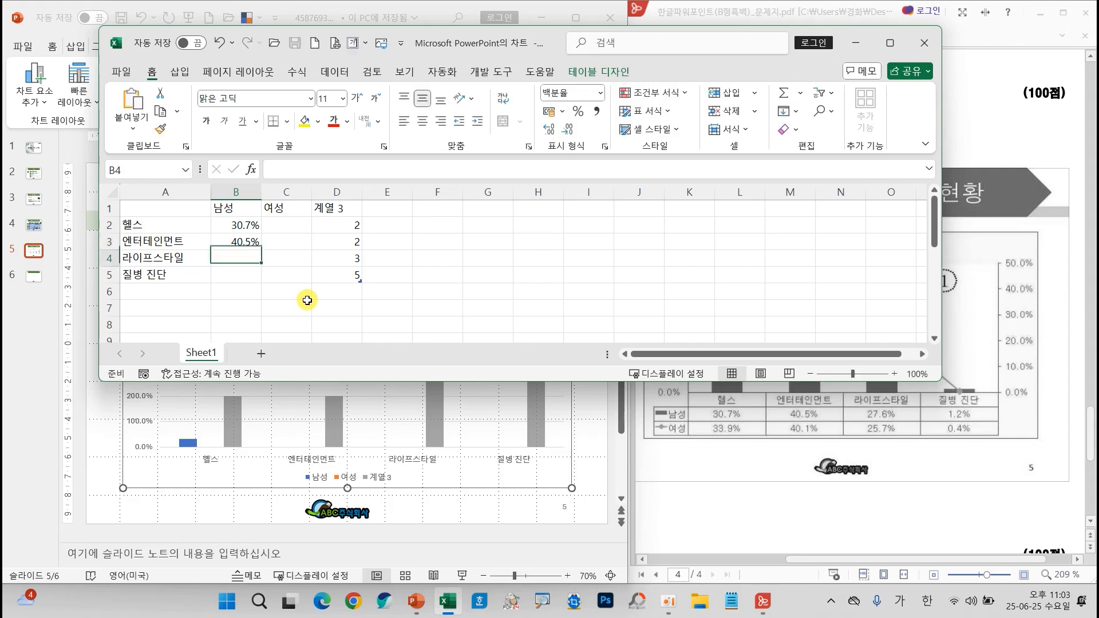
{"action": "type", "text": "27"}
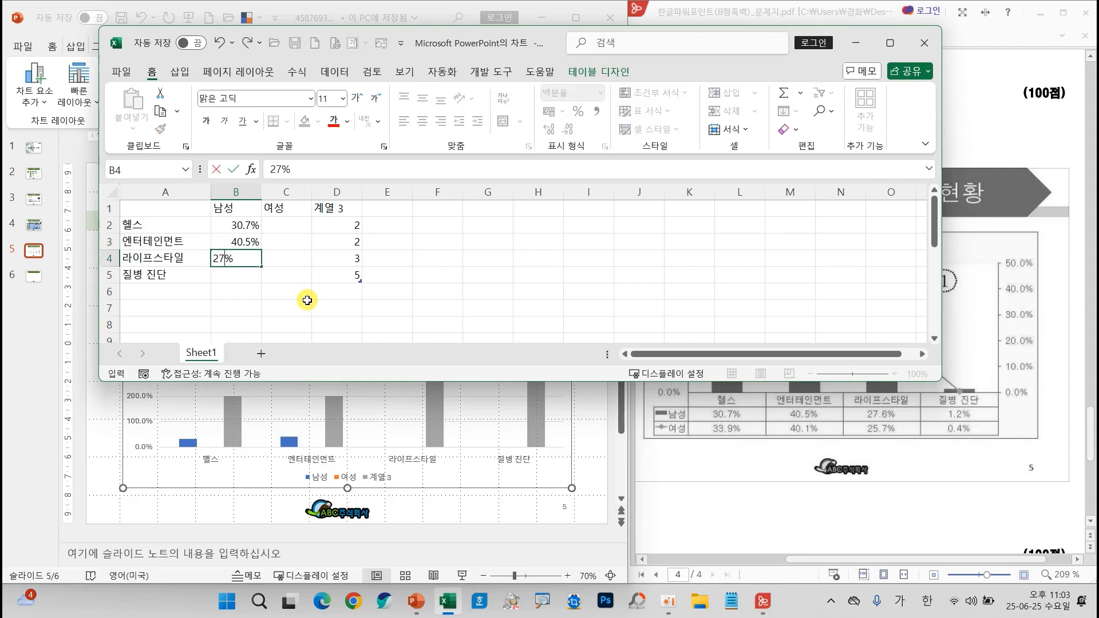
{"action": "type", "text": ".6"}
{"action": "key", "text": "Return"}
{"action": "type", "text": "1"}
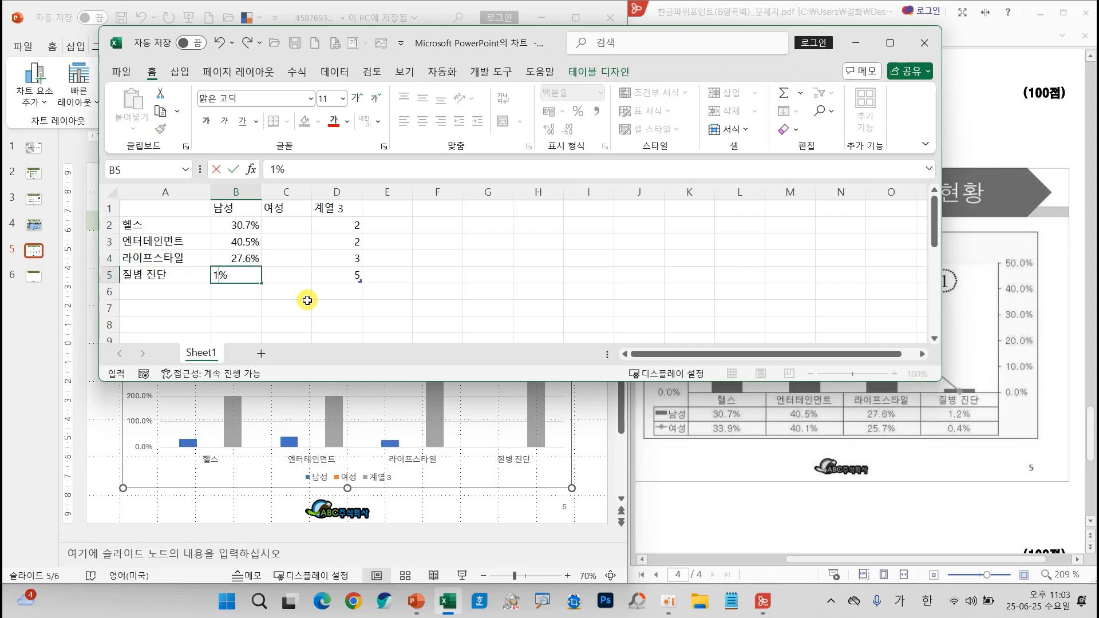
{"action": "key", "text": "Return"}
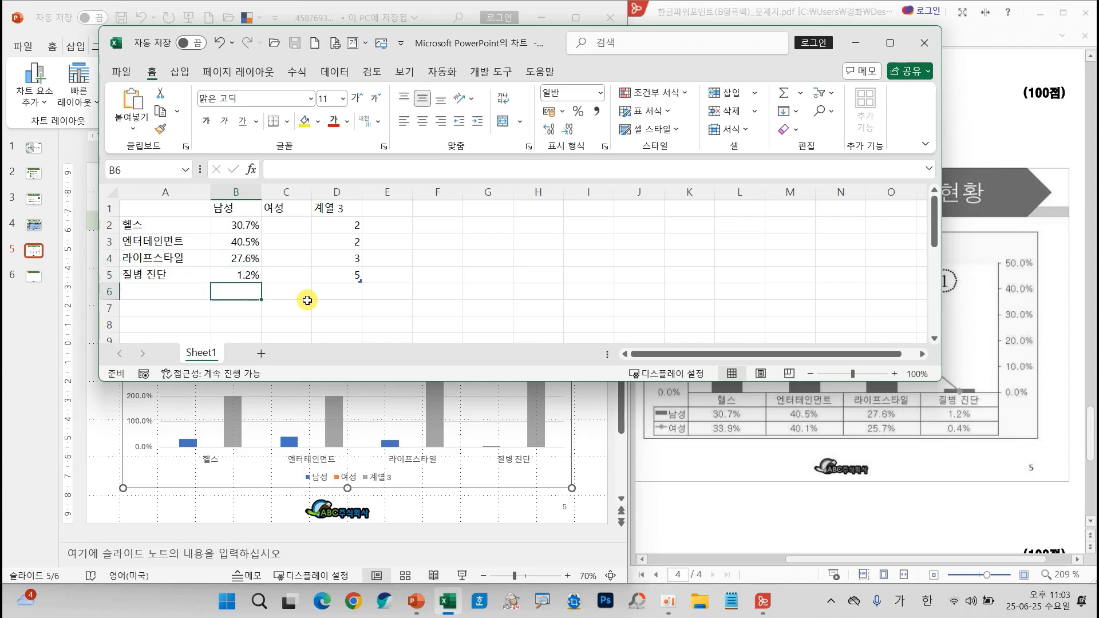
Step: Enter the 여성 values 33.9%, 40.1%, 25.7% and 0.4% in C2:C5
{"action": "left_click", "coordinate": [299, 224]}
{"action": "type", "text": "3"}
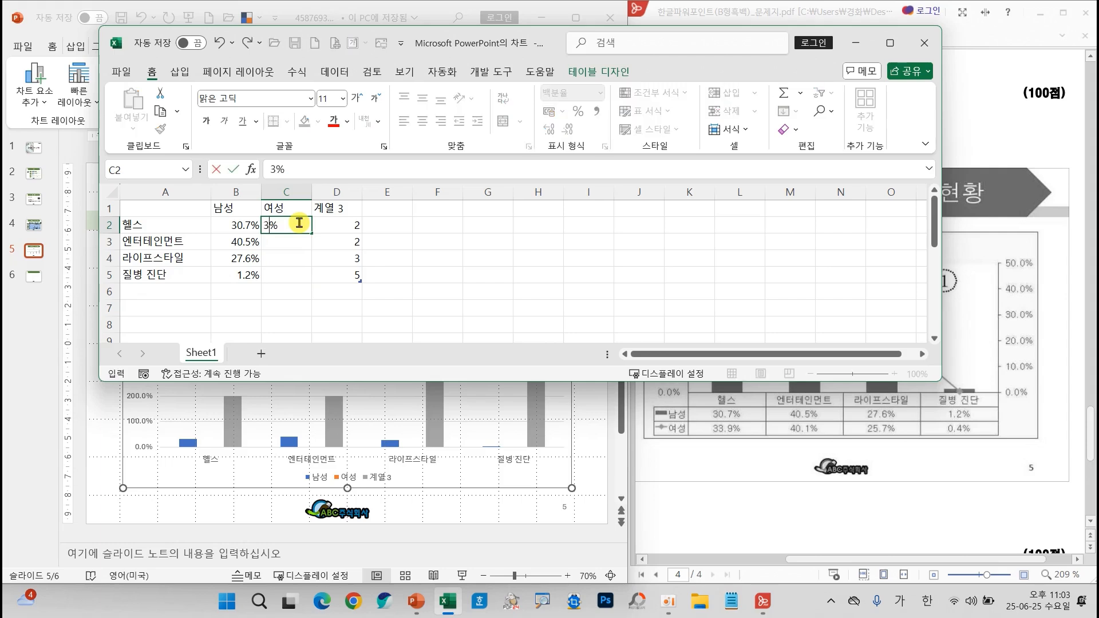
{"action": "type", "text": "3.9"}
{"action": "key", "text": "Return"}
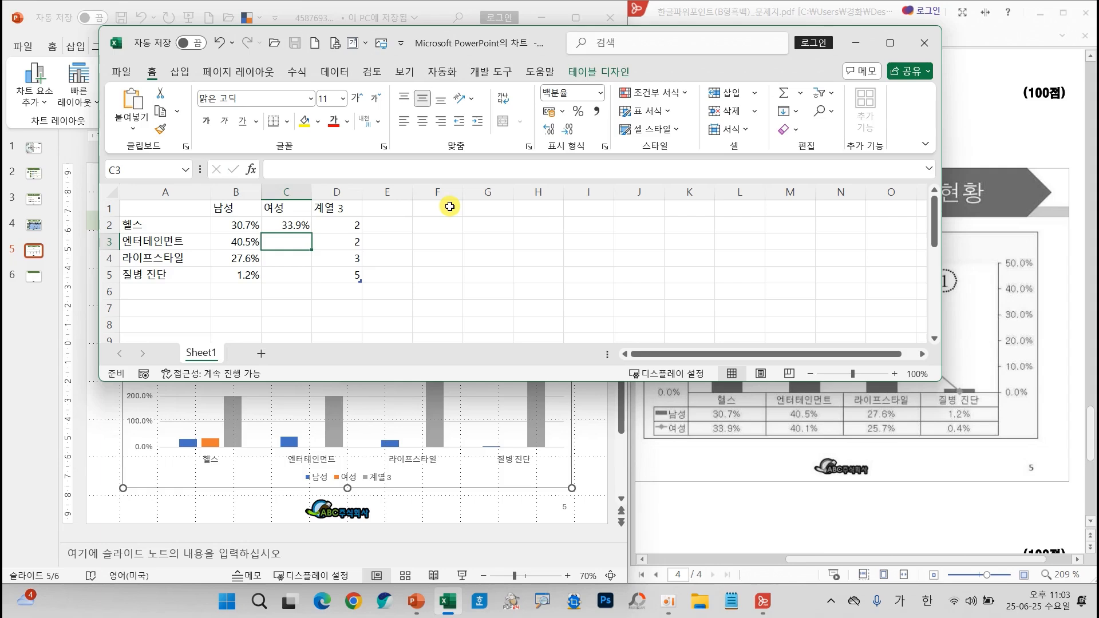
{"action": "type", "text": "40.1"}
{"action": "key", "text": "Return"}
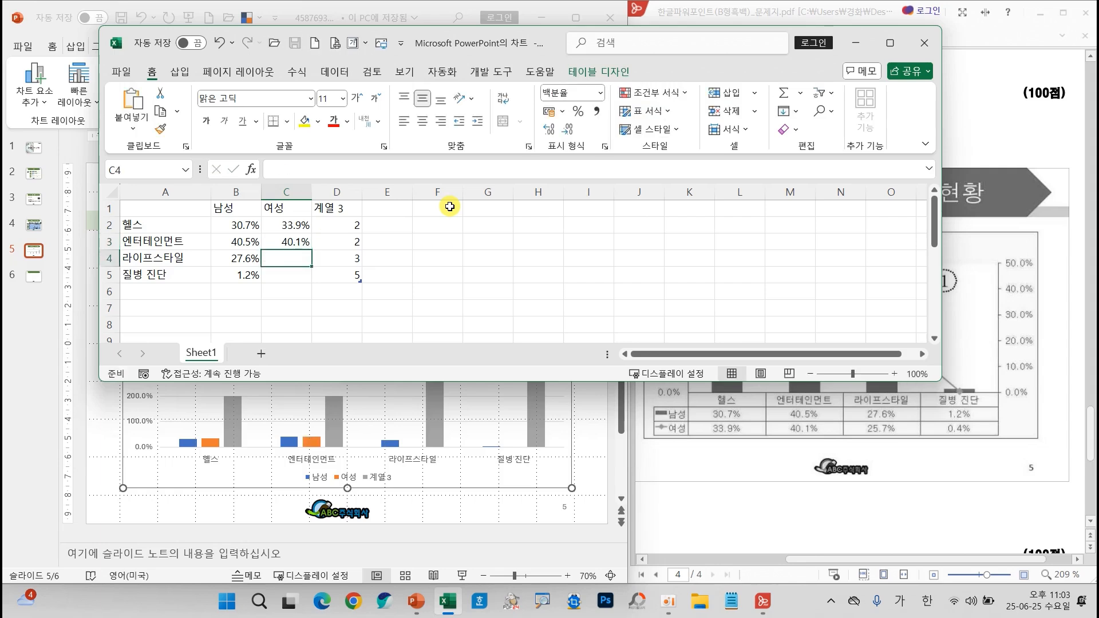
{"action": "type", "text": "25.7"}
{"action": "key", "text": "Return"}
{"action": "type", "text": "0.4"}
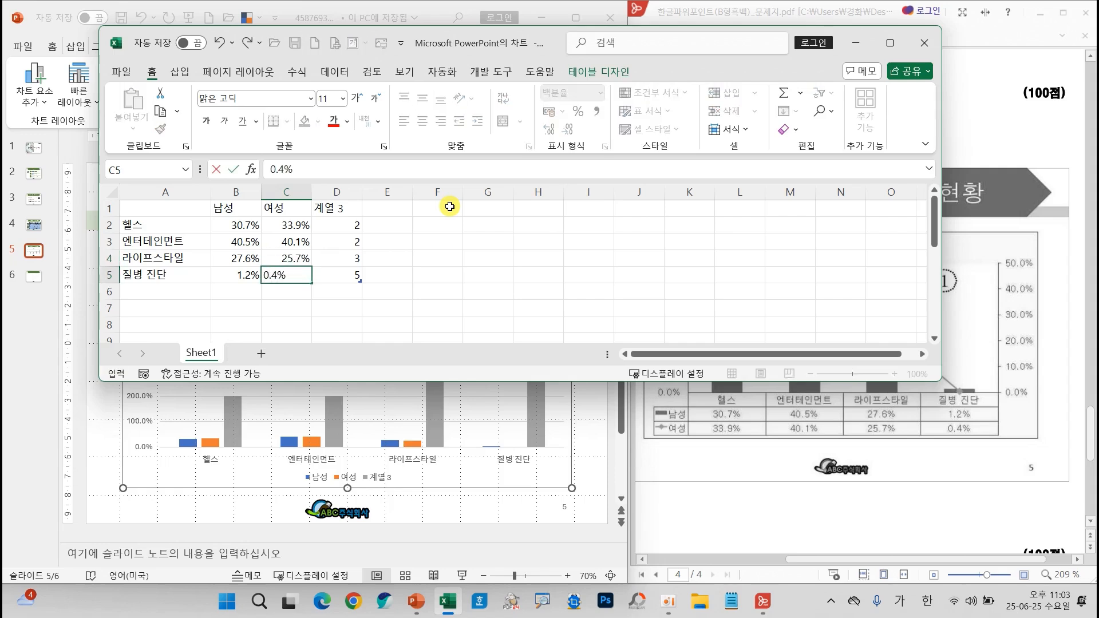
{"action": "key", "text": "Return"}
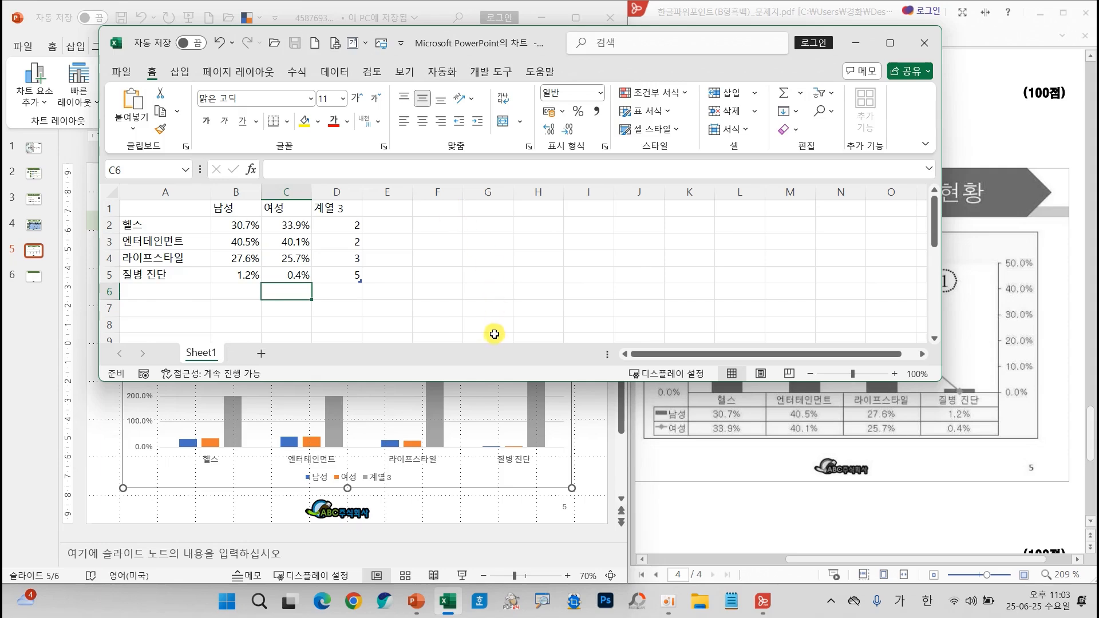
Step: Shrink the chart's data range to columns A to C so that 계열 3 is excluded
{"action": "key", "text": "ctrl+2"}
{"action": "mouse_move", "coordinate": [402, 458]}
{"action": "left_mouse_down"}
{"action": "mouse_move", "coordinate": [342, 463]}
{"action": "mouse_move", "coordinate": [413, 471]}
{"action": "mouse_move", "coordinate": [381, 453]}
{"action": "left_mouse_up"}
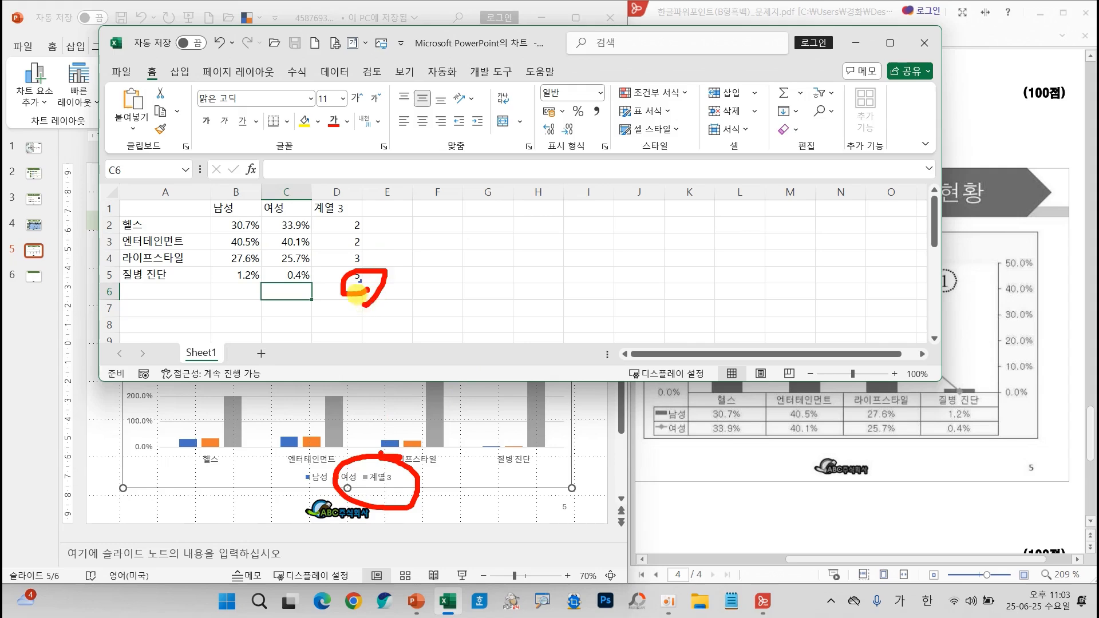
{"action": "key", "text": "Escape"}
{"action": "left_click_drag", "start_coordinate": [358, 281], "coordinate": [313, 278]}
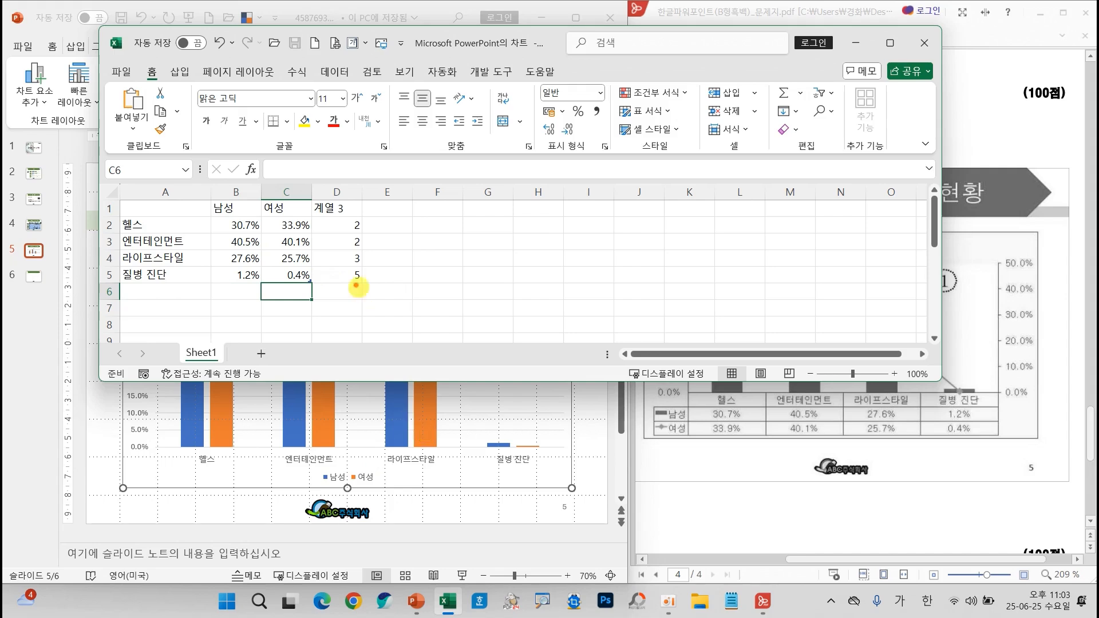
{"action": "left_click_drag", "start_coordinate": [204, 211], "coordinate": [313, 286]}
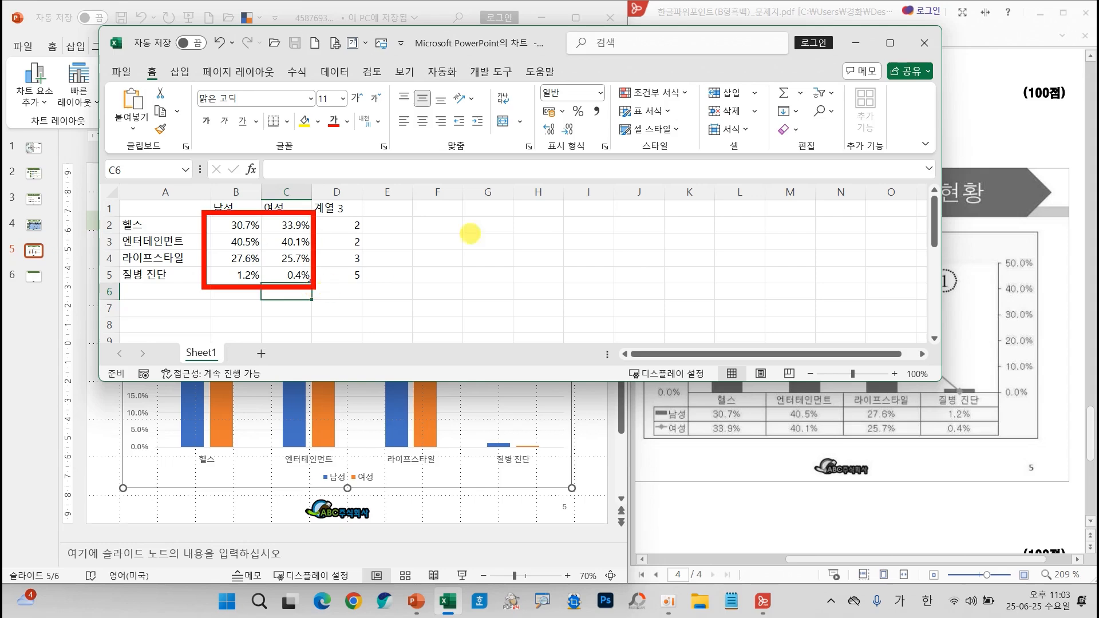
{"action": "left_click_drag", "start_coordinate": [574, 95], "coordinate": [599, 85]}
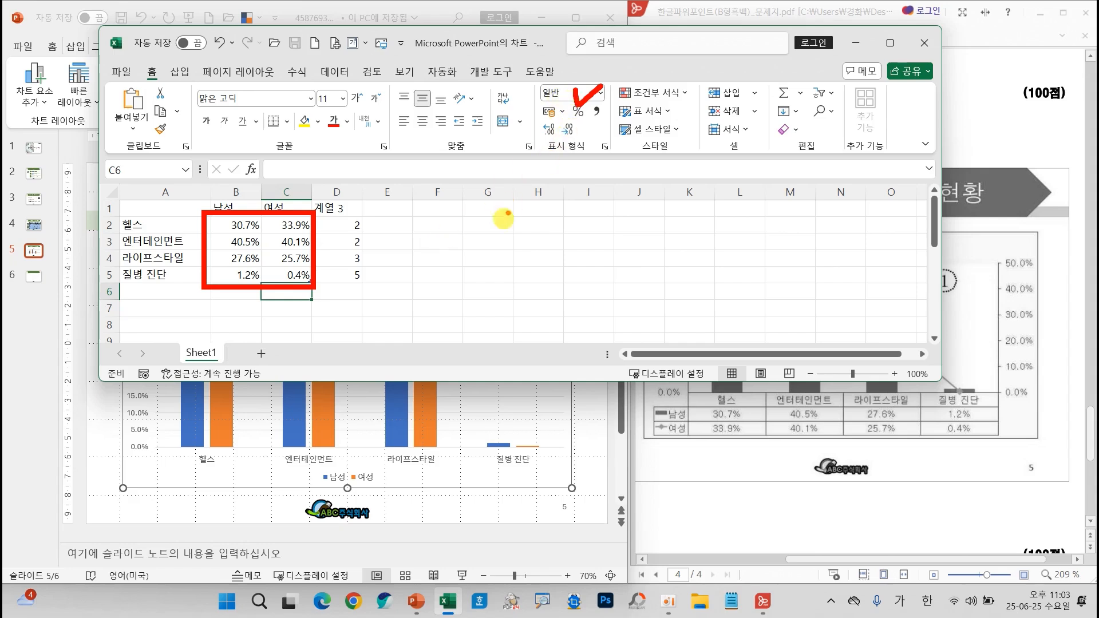
{"action": "key", "text": "Escape"}
Step: Try entering 30.7 in the empty cell F3 and applying the percentage format to it
{"action": "left_click", "coordinate": [430, 246]}
{"action": "type", "text": "30"}
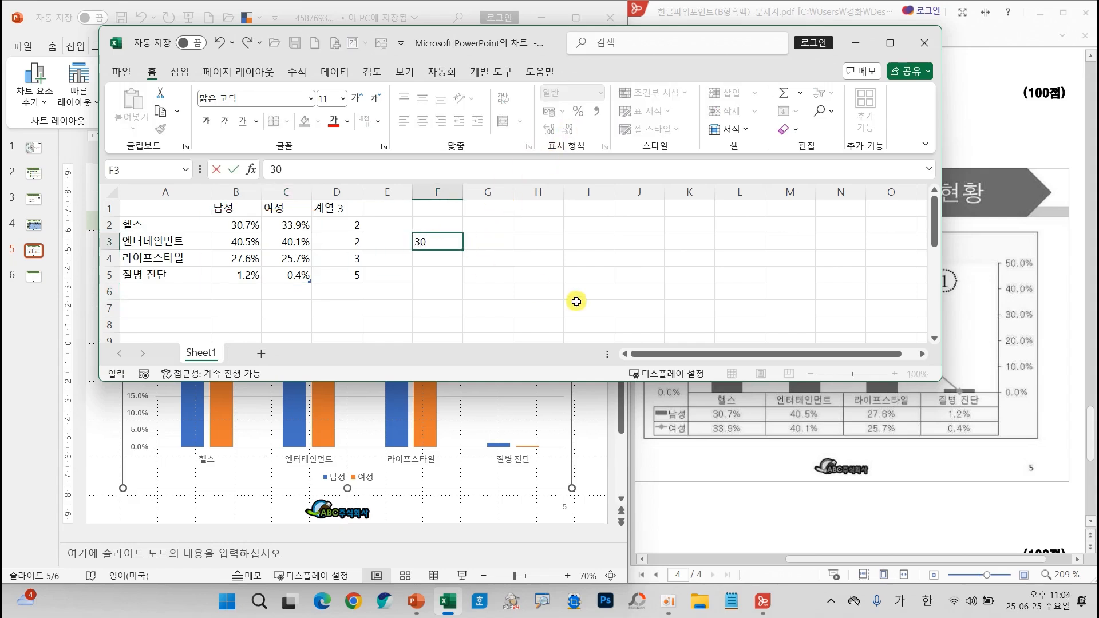
{"action": "type", "text": ".7"}
{"action": "key", "text": "Return"}
{"action": "left_click", "coordinate": [454, 240]}
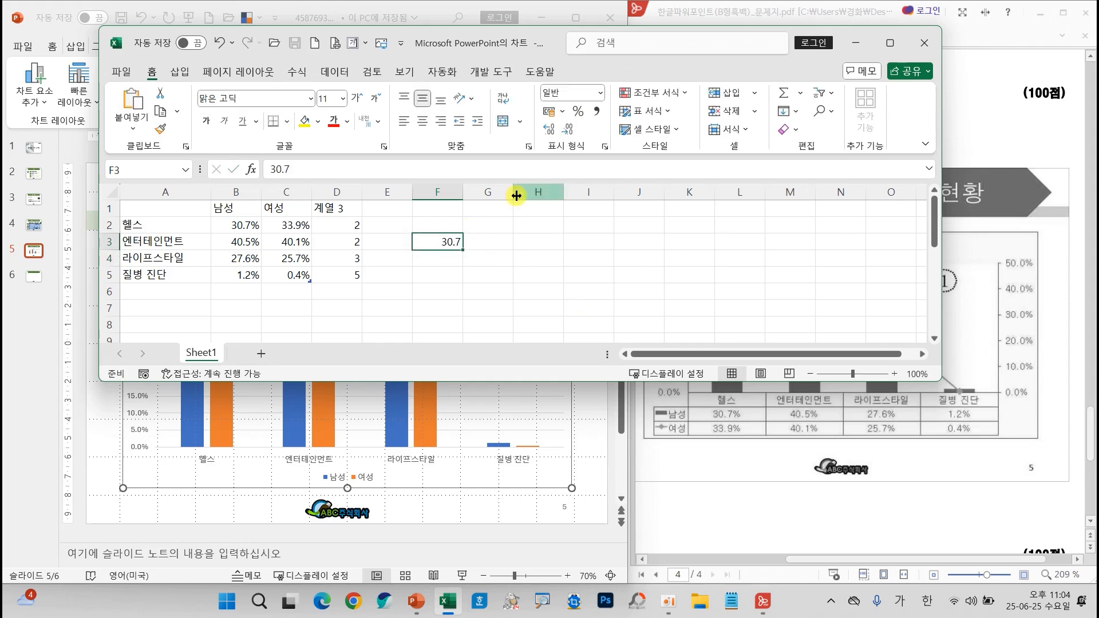
{"action": "left_click", "coordinate": [588, 110]}
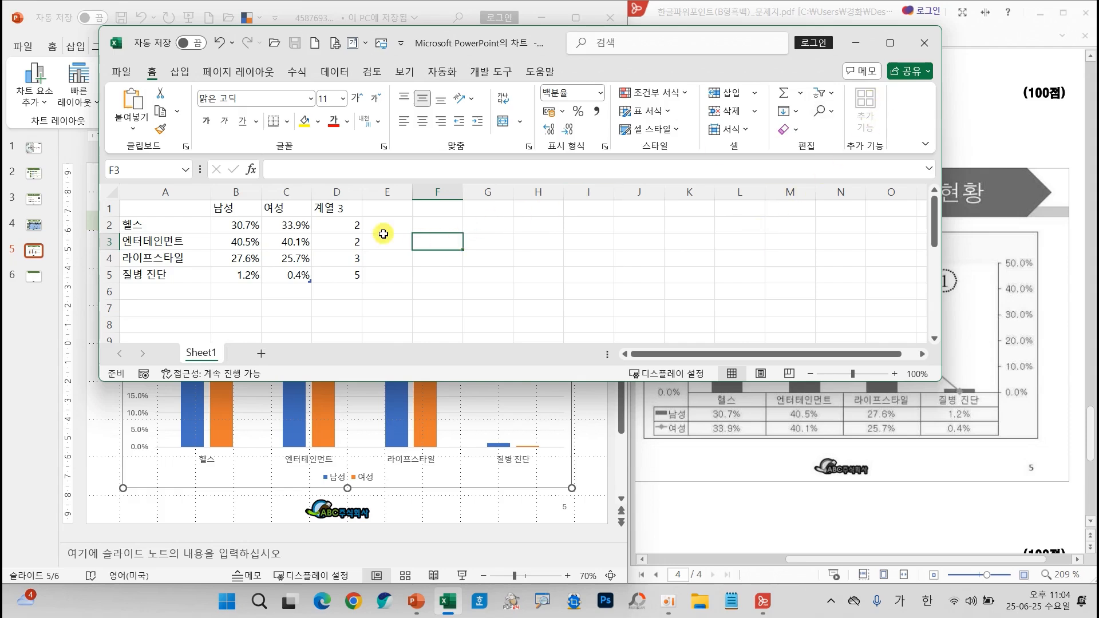
Step: Close the chart's data window and return to slide 5
{"action": "left_click_drag", "start_coordinate": [210, 212], "coordinate": [311, 287]}
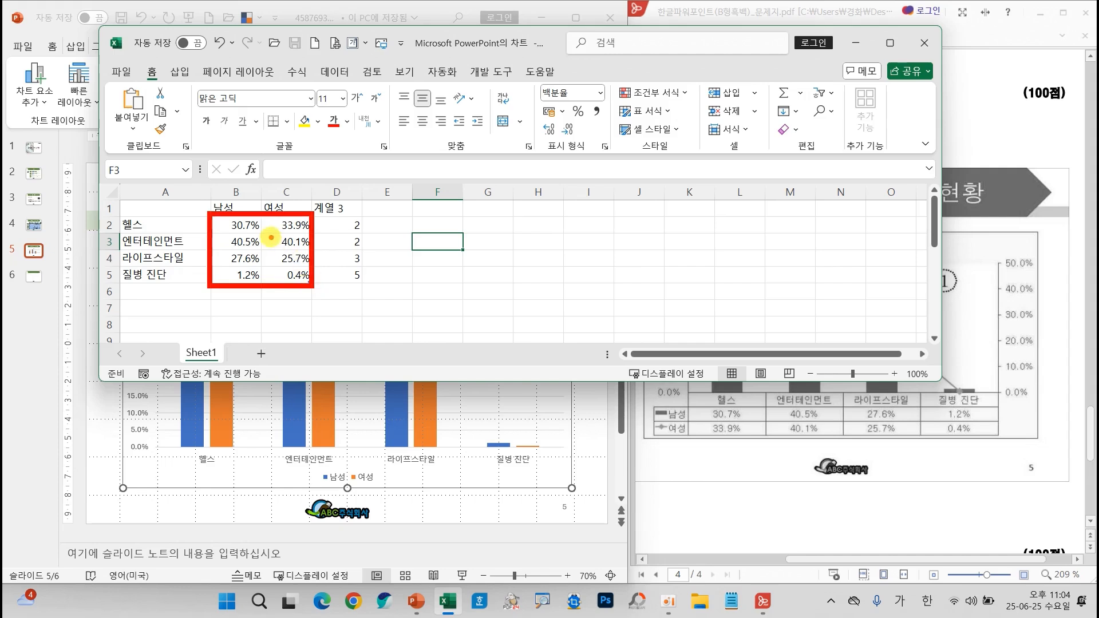
{"action": "left_click_drag", "start_coordinate": [577, 98], "coordinate": [637, 58]}
{"action": "left_click_drag", "start_coordinate": [560, 141], "coordinate": [528, 145]}
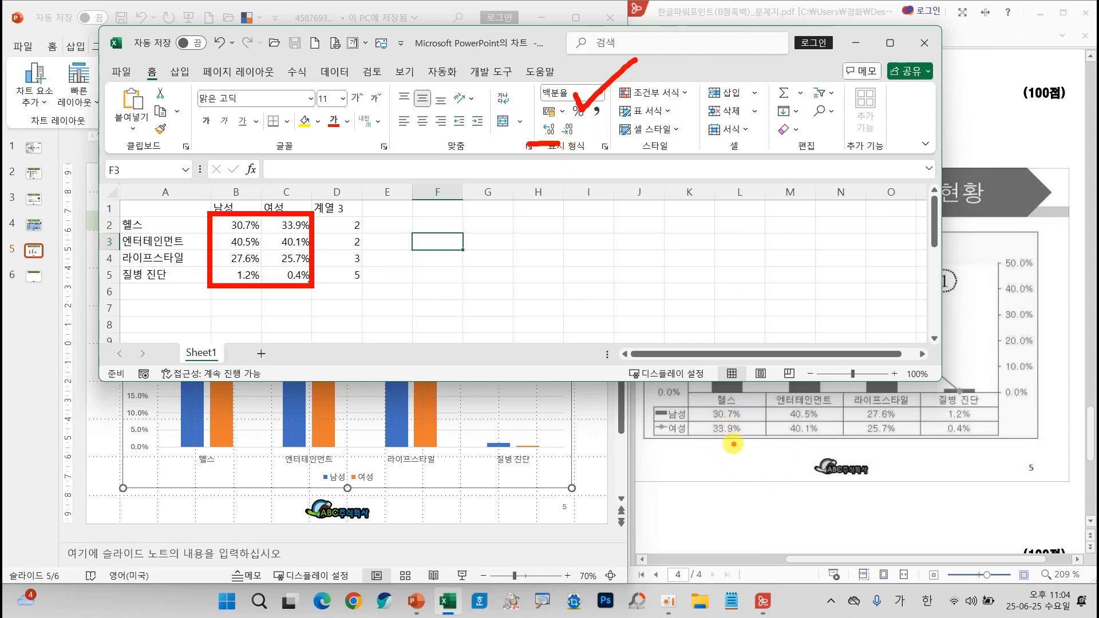
{"action": "key", "text": "Escape"}
{"action": "left_click", "coordinate": [917, 48]}
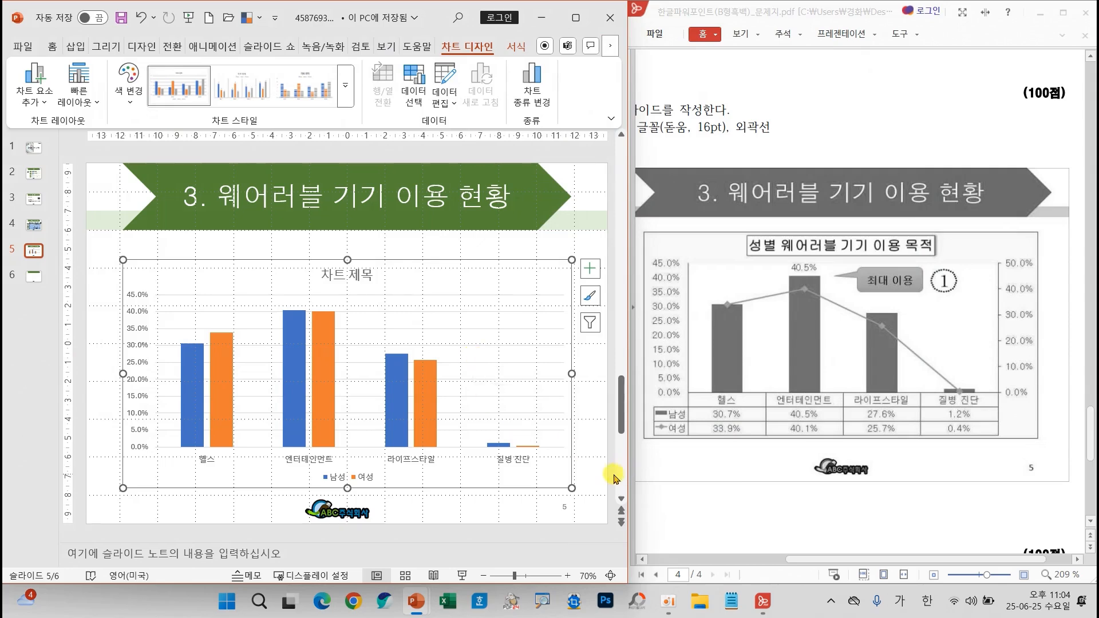
{"action": "mouse_move", "coordinate": [367, 467]}
{"action": "left_mouse_down"}
{"action": "mouse_move", "coordinate": [324, 498]}
{"action": "mouse_move", "coordinate": [361, 497]}
{"action": "left_mouse_up"}
{"action": "mouse_move", "coordinate": [363, 325]}
{"action": "left_mouse_down"}
{"action": "mouse_move", "coordinate": [378, 352]}
{"action": "mouse_move", "coordinate": [370, 322]}
{"action": "left_mouse_up"}
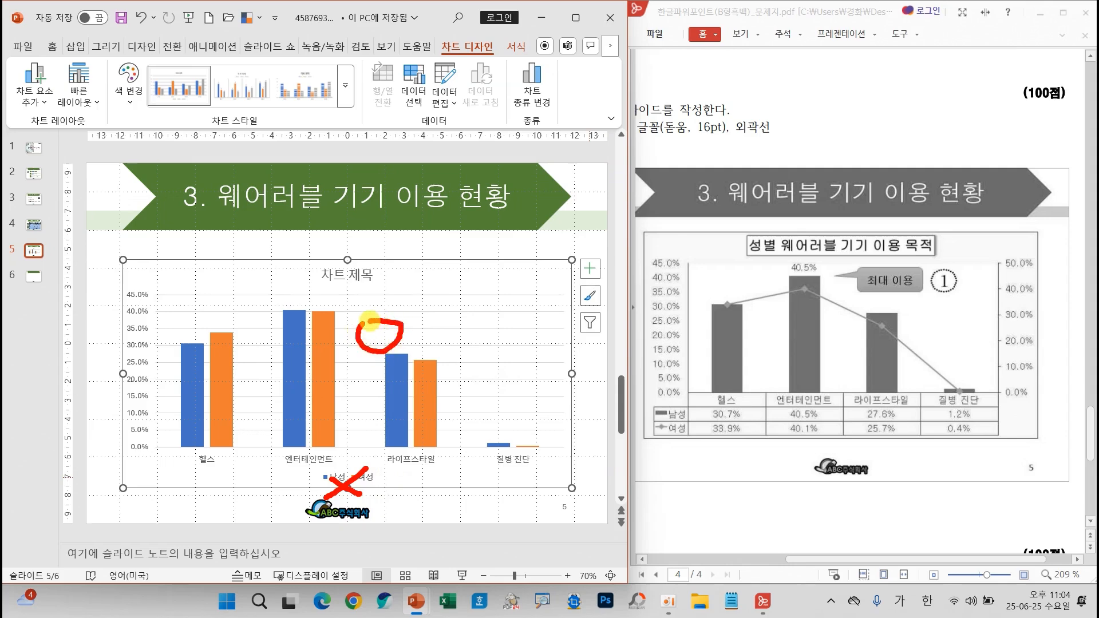
{"action": "left_click_drag", "start_coordinate": [454, 310], "coordinate": [382, 348]}
{"action": "left_click_drag", "start_coordinate": [397, 306], "coordinate": [436, 331]}
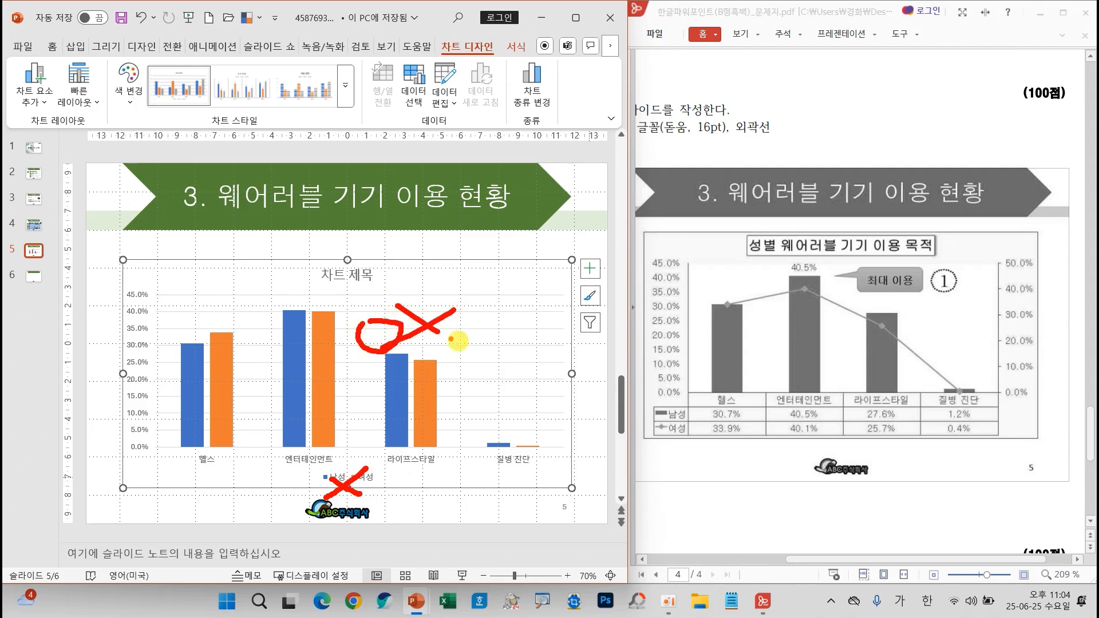
{"action": "left_click_drag", "start_coordinate": [788, 416], "coordinate": [819, 408]}
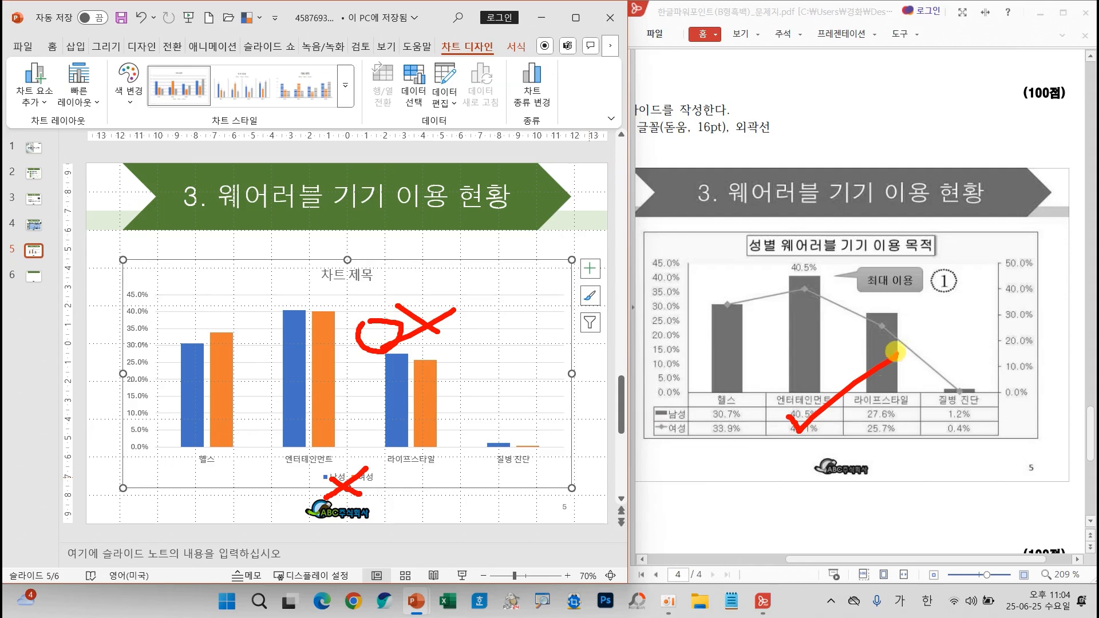
{"action": "mouse_move", "coordinate": [613, 280]}
{"action": "left_mouse_down"}
{"action": "mouse_move", "coordinate": [576, 239]}
{"action": "mouse_move", "coordinate": [598, 284]}
{"action": "left_mouse_up"}
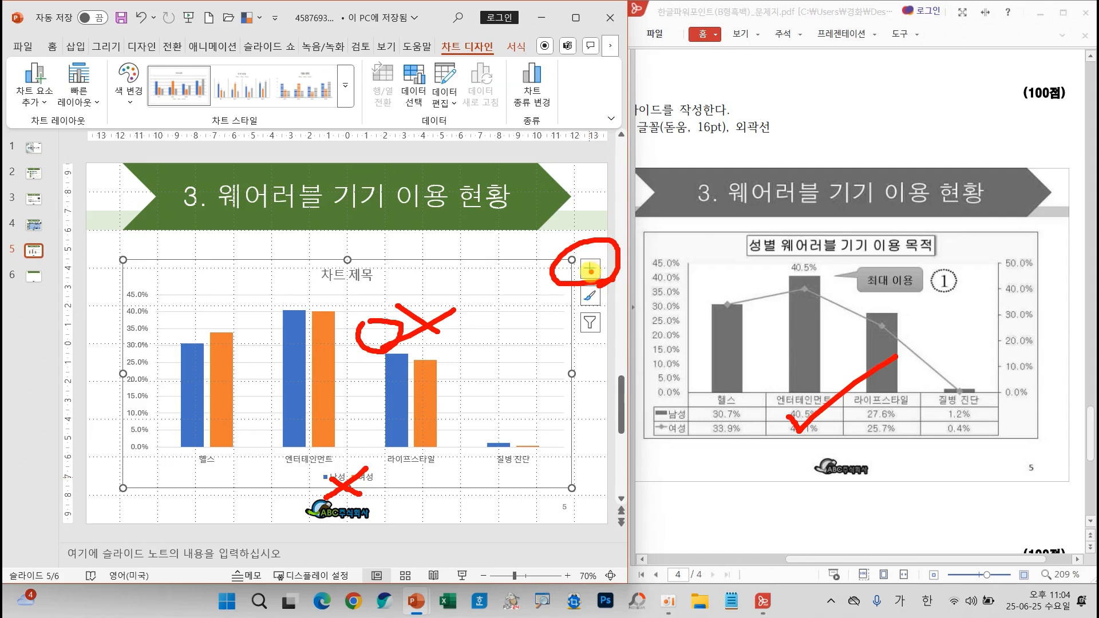
Step: Set the chart's elements by removing the gridlines (눈금선) and legend (범례) and adding a data table (데이터 테이블)
{"action": "left_click", "coordinate": [591, 269]}
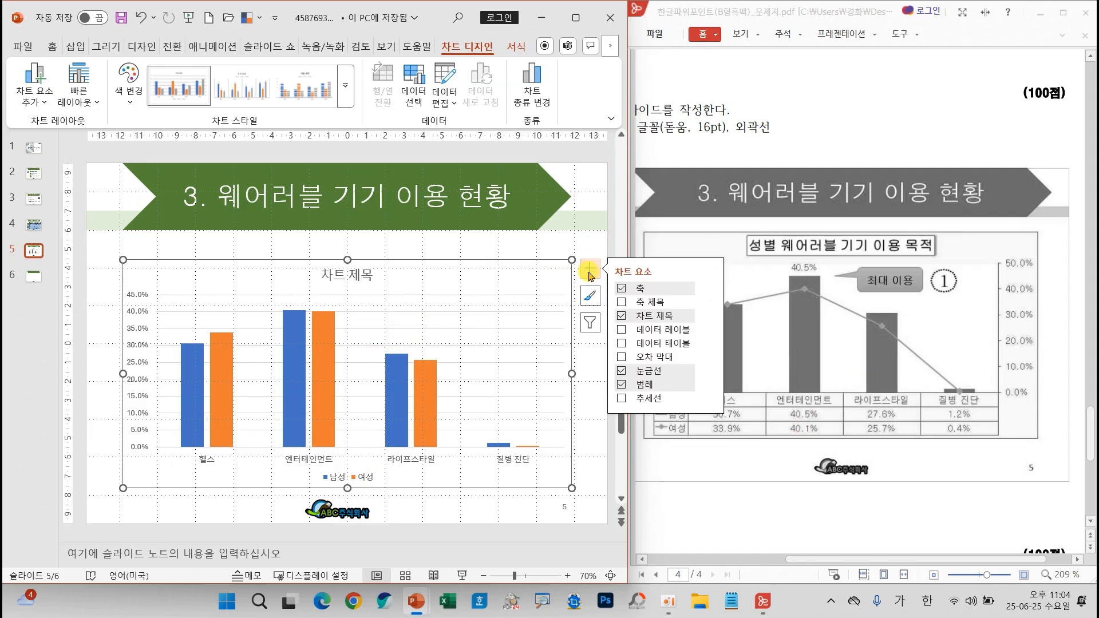
{"action": "left_click", "coordinate": [621, 371]}
{"action": "left_click", "coordinate": [621, 384]}
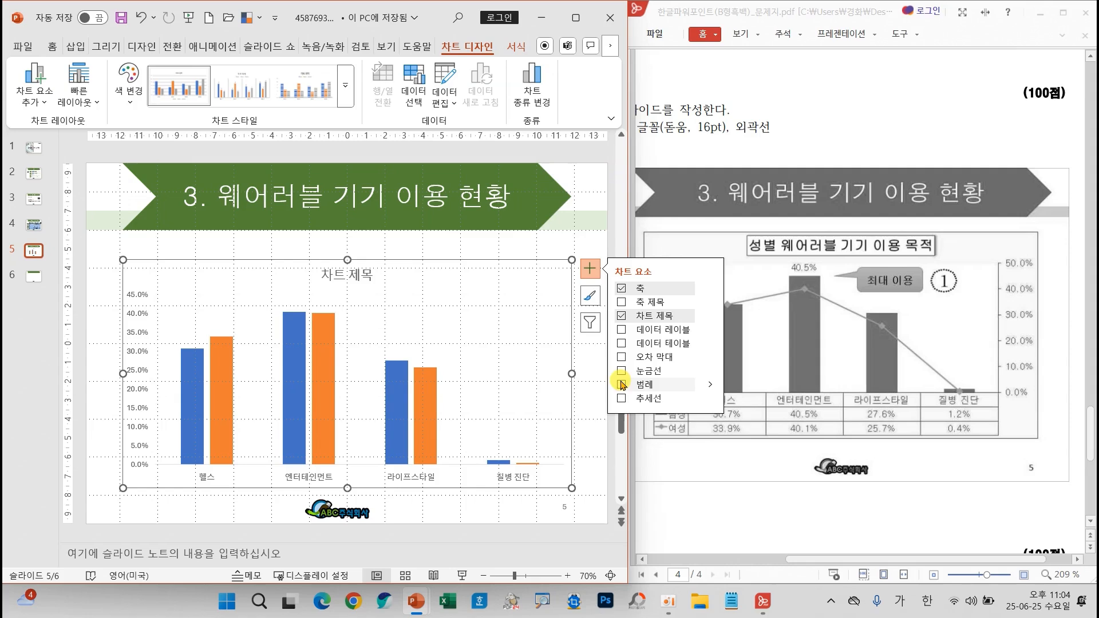
{"action": "left_click", "coordinate": [622, 344]}
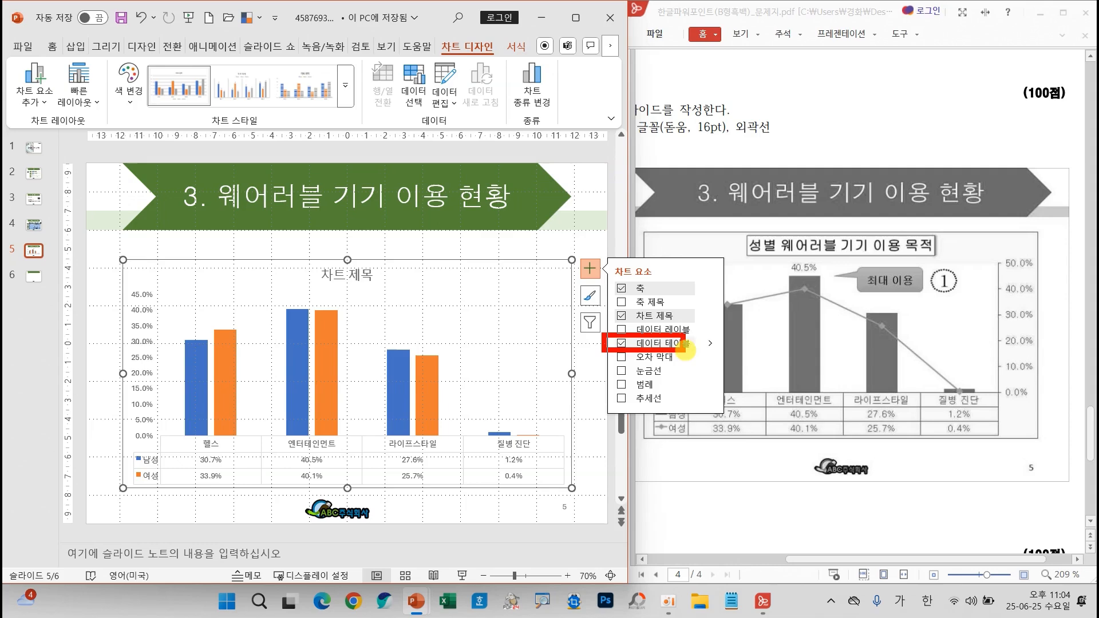
{"action": "mouse_move", "coordinate": [718, 330]}
{"action": "left_mouse_down"}
{"action": "mouse_move", "coordinate": [757, 328]}
{"action": "mouse_move", "coordinate": [800, 296]}
{"action": "left_mouse_up"}
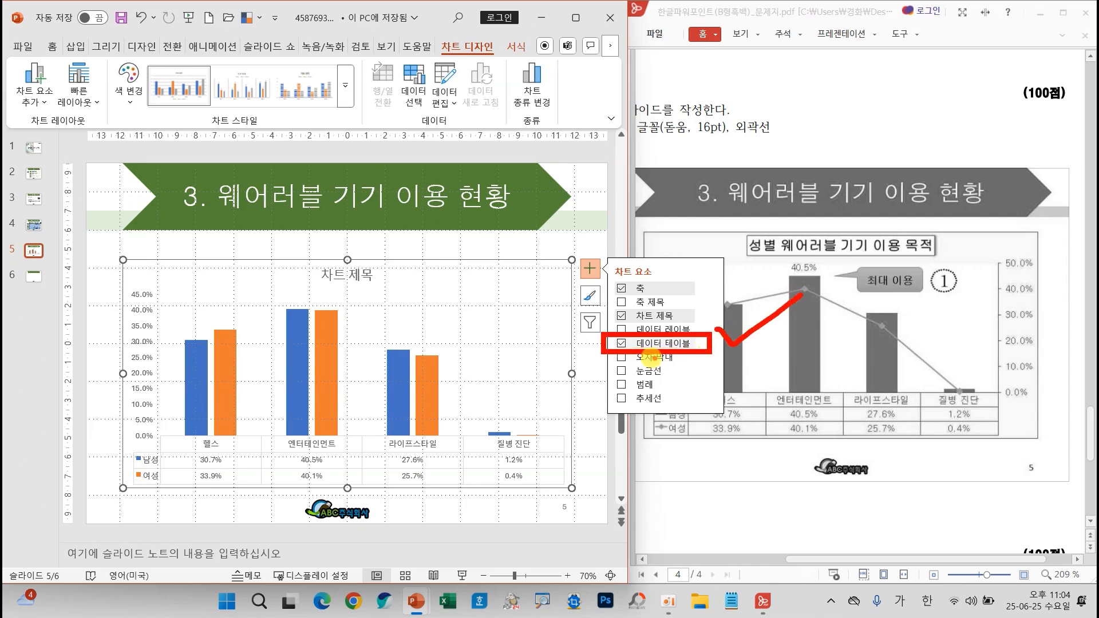
{"action": "mouse_move", "coordinate": [609, 364]}
{"action": "left_mouse_down"}
{"action": "mouse_move", "coordinate": [685, 392]}
{"action": "mouse_move", "coordinate": [733, 384]}
{"action": "left_mouse_up"}
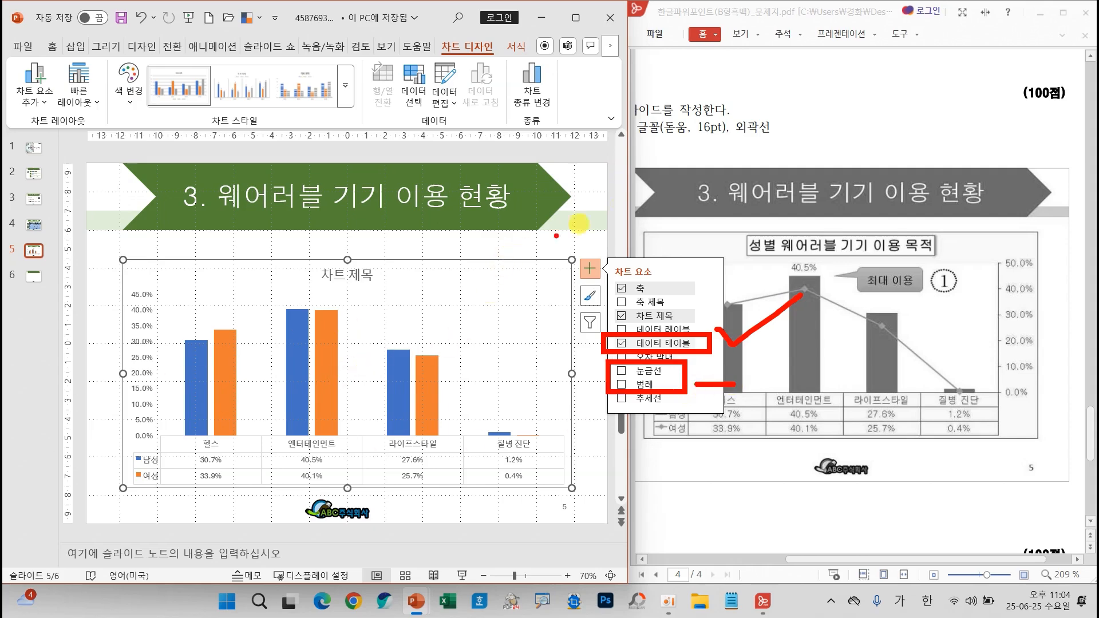
{"action": "mouse_move", "coordinate": [664, 109]}
{"action": "left_mouse_down"}
{"action": "mouse_move", "coordinate": [707, 166]}
{"action": "mouse_move", "coordinate": [773, 96]}
{"action": "mouse_move", "coordinate": [641, 123]}
{"action": "left_mouse_up"}
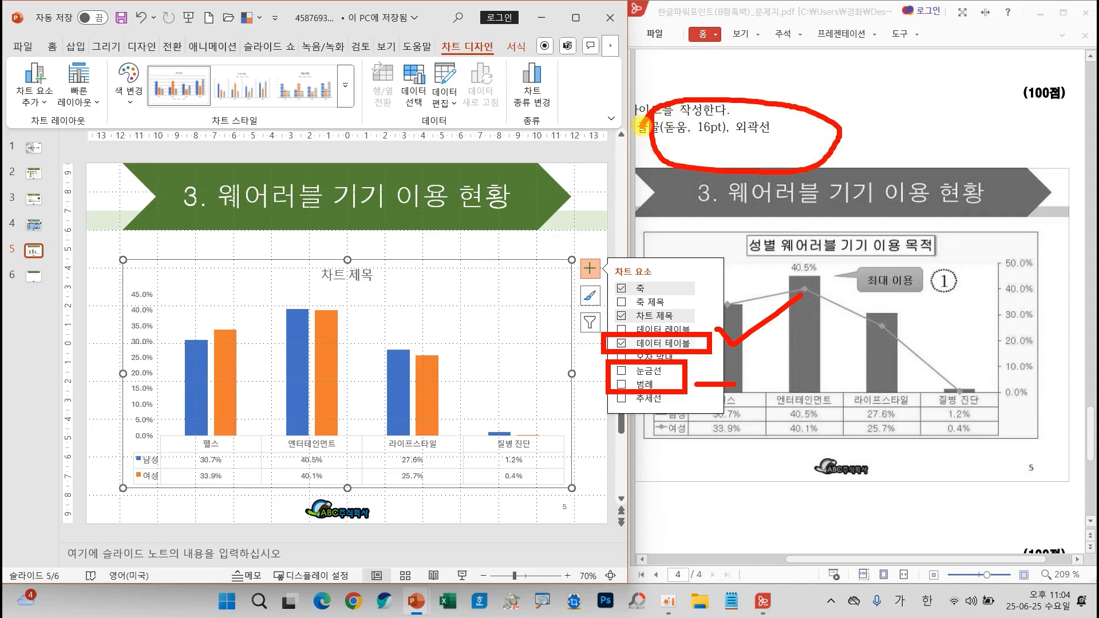
{"action": "left_click", "coordinate": [427, 254]}
{"action": "key", "text": "Escape"}
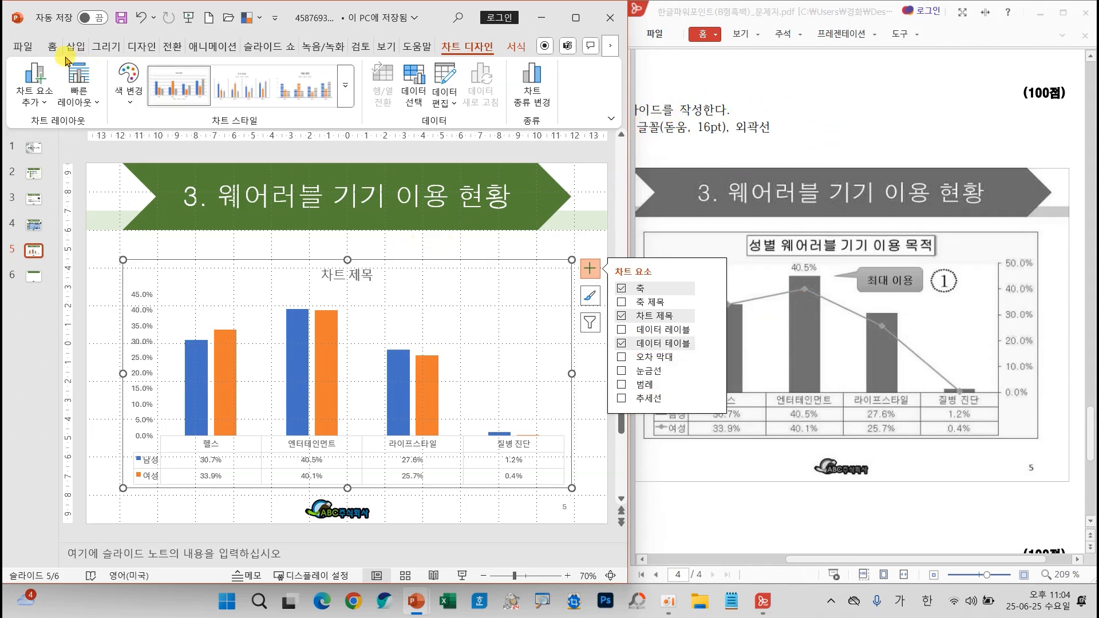
Step: Set the whole chart's text to 돋움, 16 pt, in black
{"action": "left_click", "coordinate": [51, 47]}
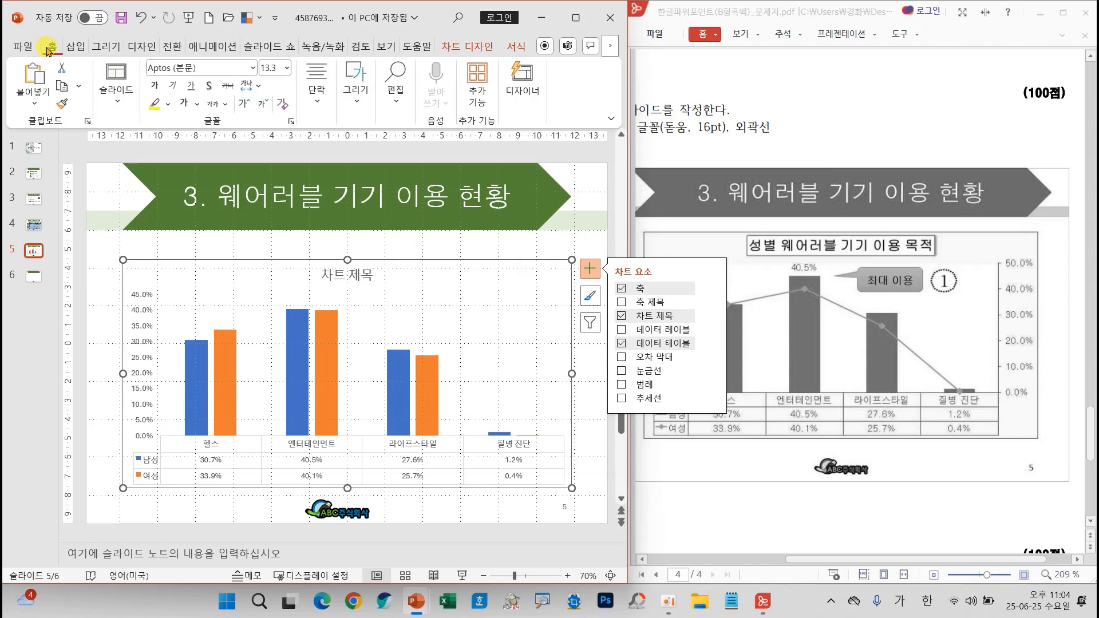
{"action": "left_click", "coordinate": [253, 67]}
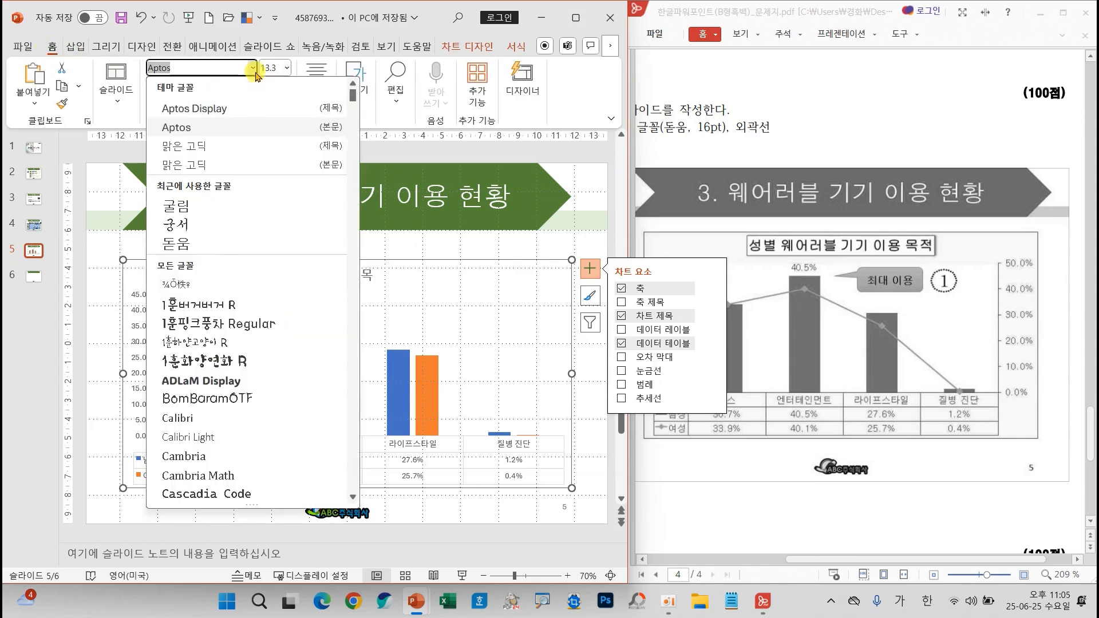
{"action": "left_click", "coordinate": [196, 247]}
{"action": "left_click", "coordinate": [287, 68]}
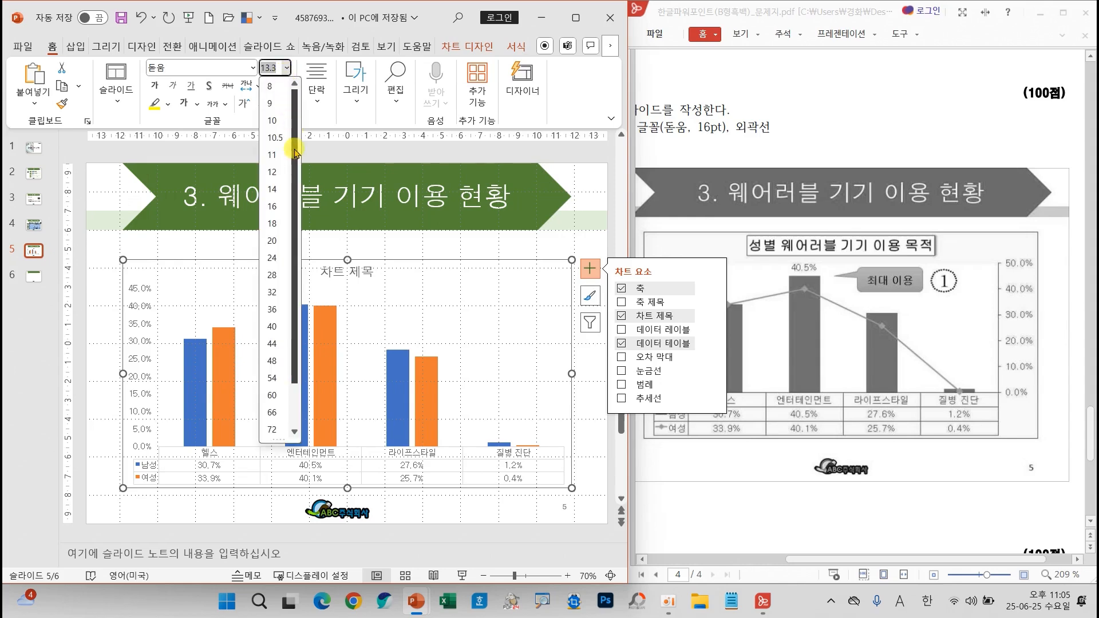
{"action": "left_click", "coordinate": [272, 207]}
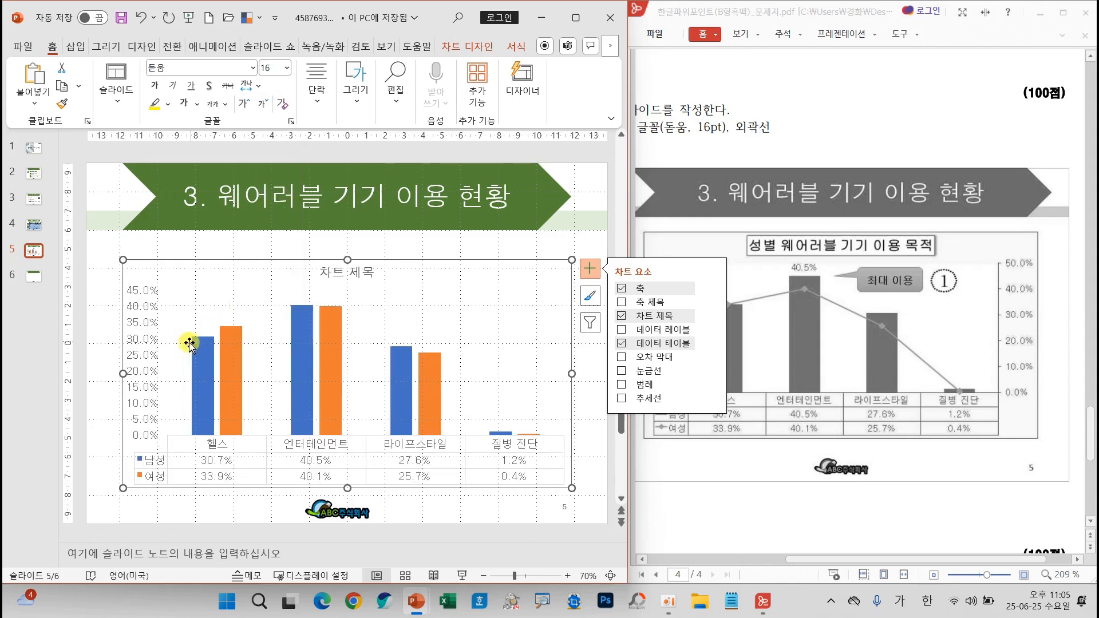
{"action": "left_click", "coordinate": [196, 105]}
{"action": "left_click", "coordinate": [205, 176]}
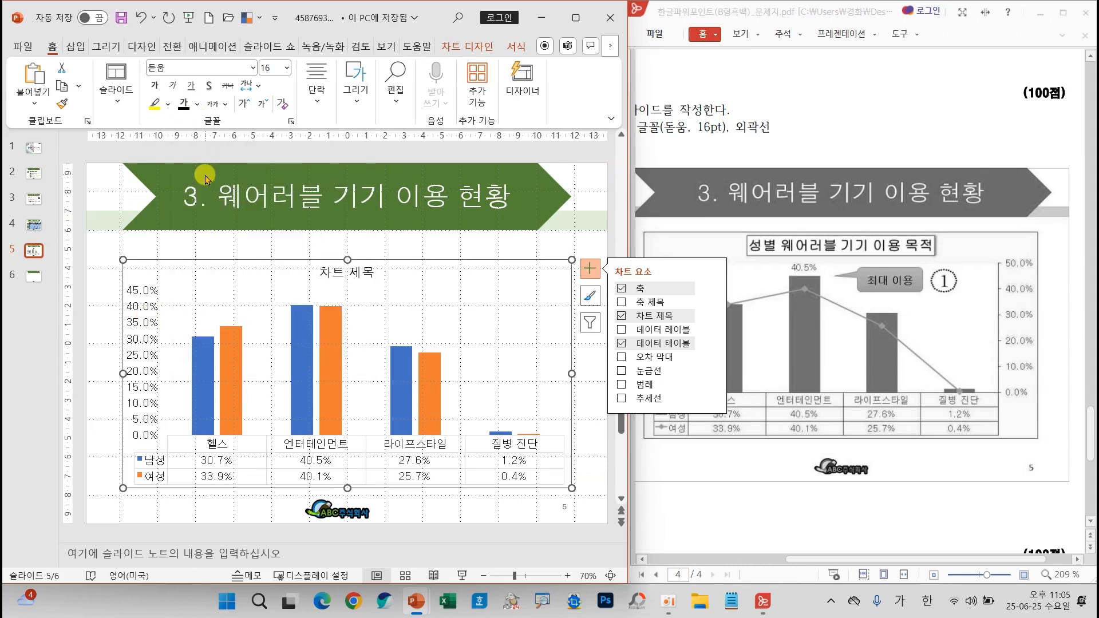
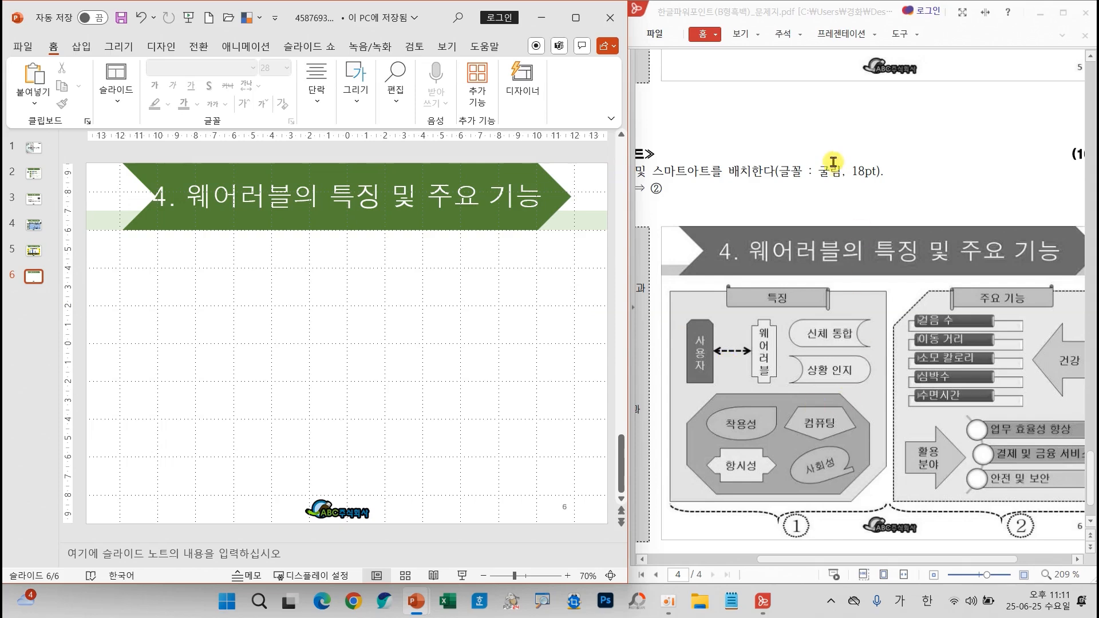
Step: Examine the 도형 슬라이드 instructions and the sample layout of '4. 웨어러블의 특징 및 주요 기능' in the question PDF
{"action": "left_click_drag", "start_coordinate": [800, 159], "coordinate": [893, 185]}
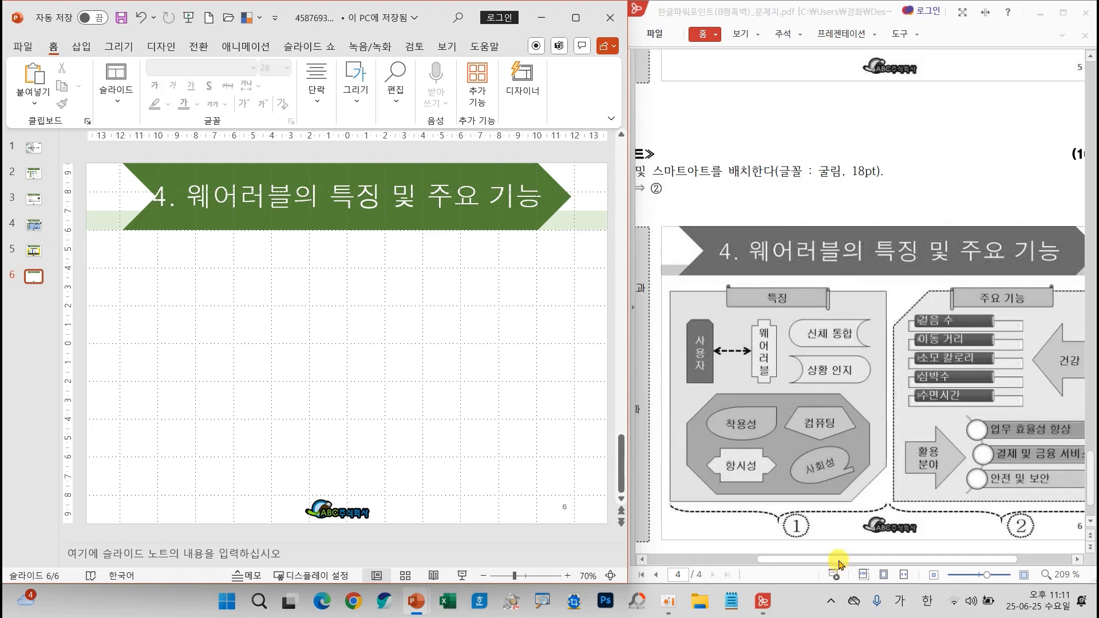
{"action": "left_click_drag", "start_coordinate": [836, 559], "coordinate": [794, 560]}
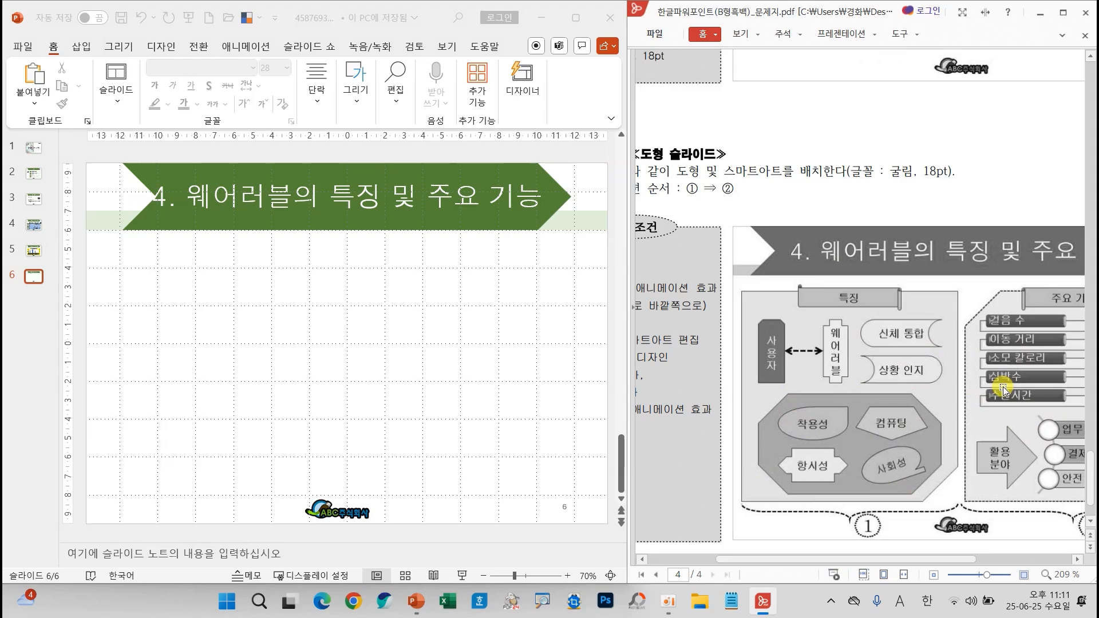
{"action": "left_click_drag", "start_coordinate": [921, 559], "coordinate": [975, 561]}
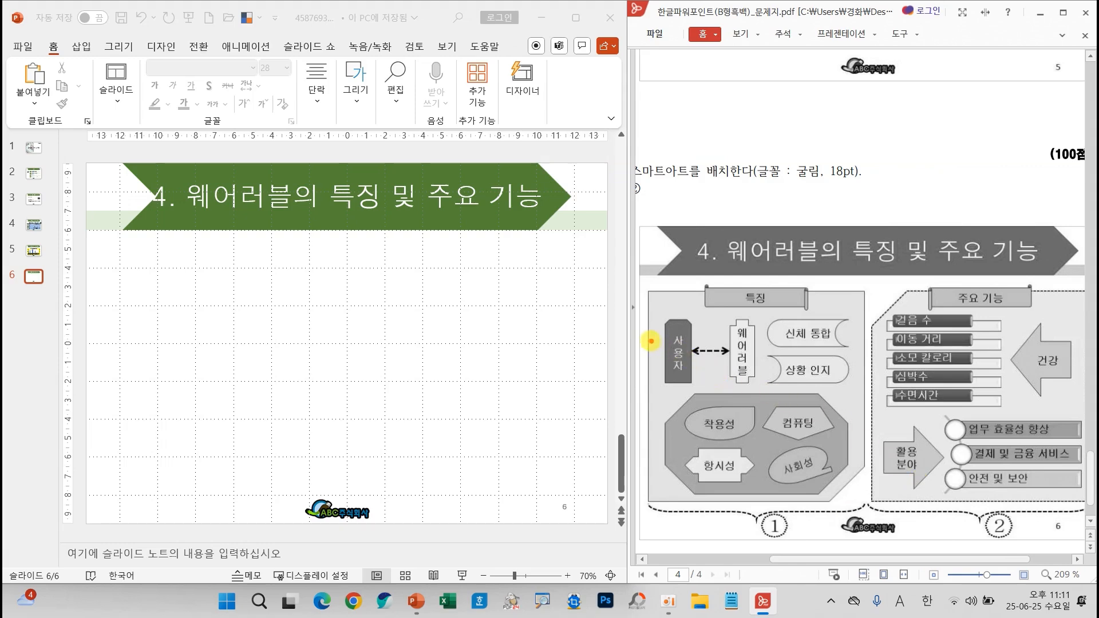
{"action": "left_click_drag", "start_coordinate": [650, 341], "coordinate": [743, 325]}
{"action": "mouse_move", "coordinate": [888, 284]}
{"action": "left_mouse_down"}
{"action": "mouse_move", "coordinate": [893, 299]}
{"action": "mouse_move", "coordinate": [919, 281]}
{"action": "left_mouse_up"}
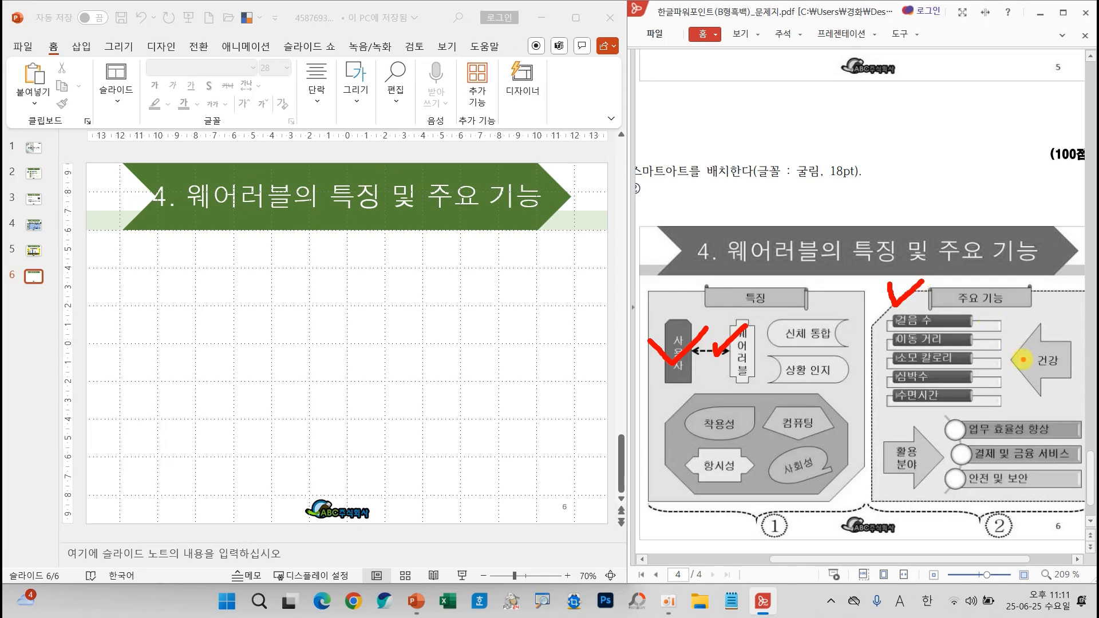
{"action": "key", "text": "Escape"}
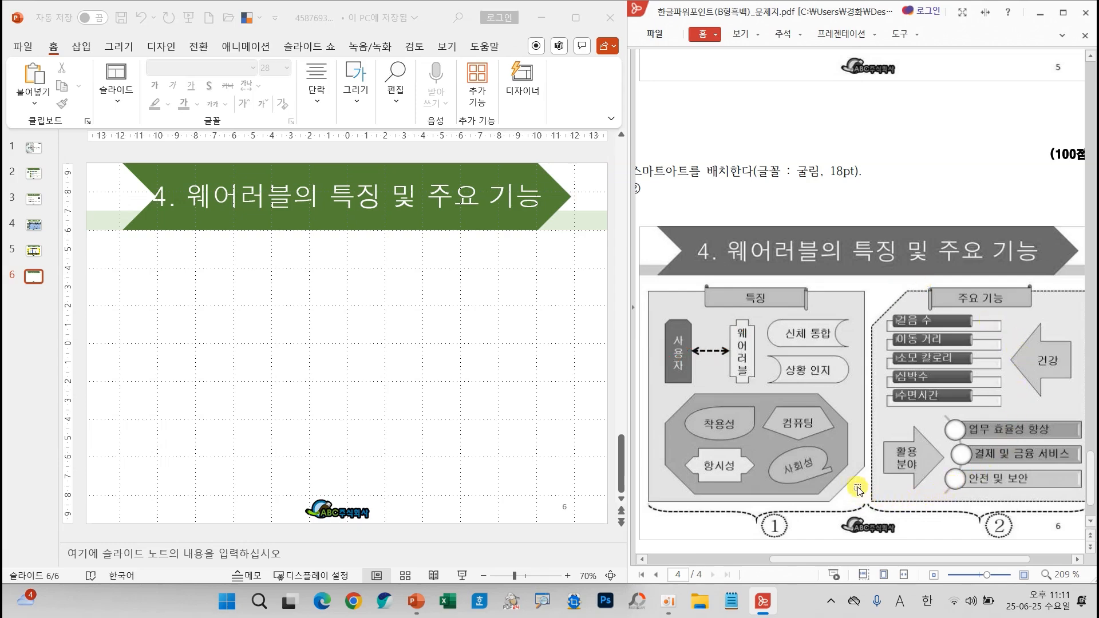
{"action": "left_click_drag", "start_coordinate": [865, 565], "coordinate": [894, 564]}
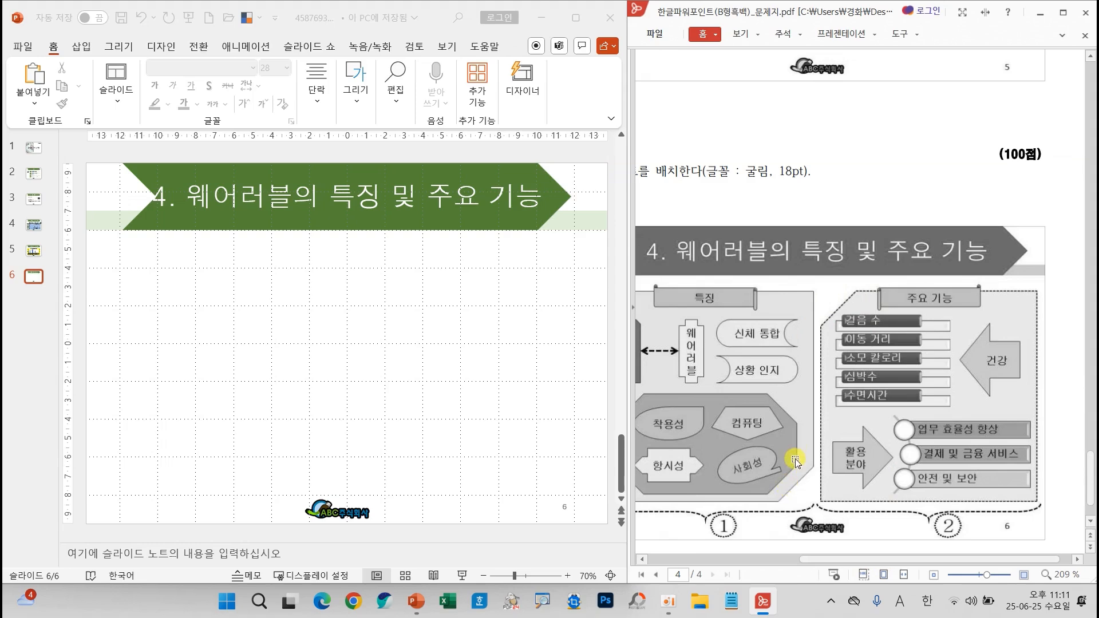
{"action": "left_click_drag", "start_coordinate": [824, 559], "coordinate": [792, 558]}
Step: Draw a rectangle with one snipped corner over the left half of slide 6 below the title and fill it light blue
{"action": "left_click", "coordinate": [277, 386]}
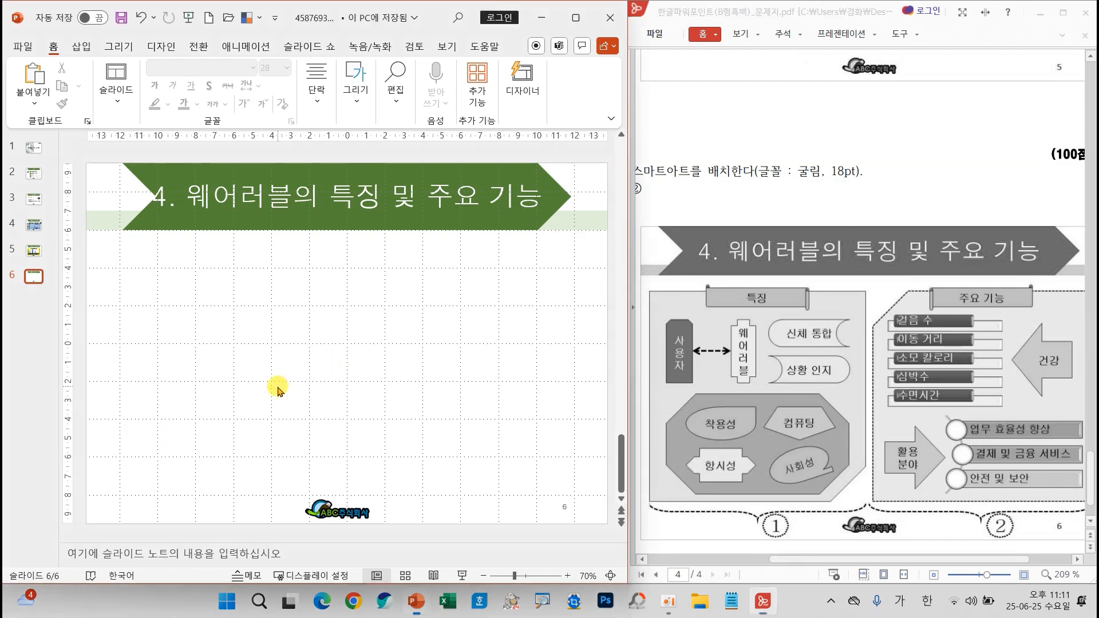
{"action": "left_click", "coordinate": [355, 95]}
{"action": "left_click", "coordinate": [455, 154]}
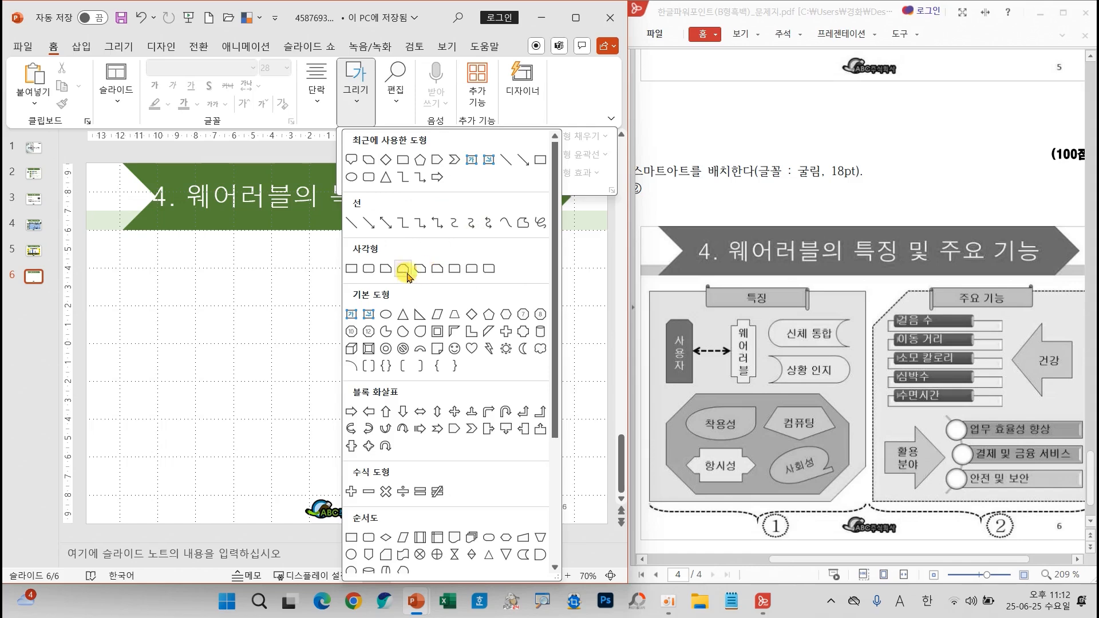
{"action": "left_click", "coordinate": [386, 269]}
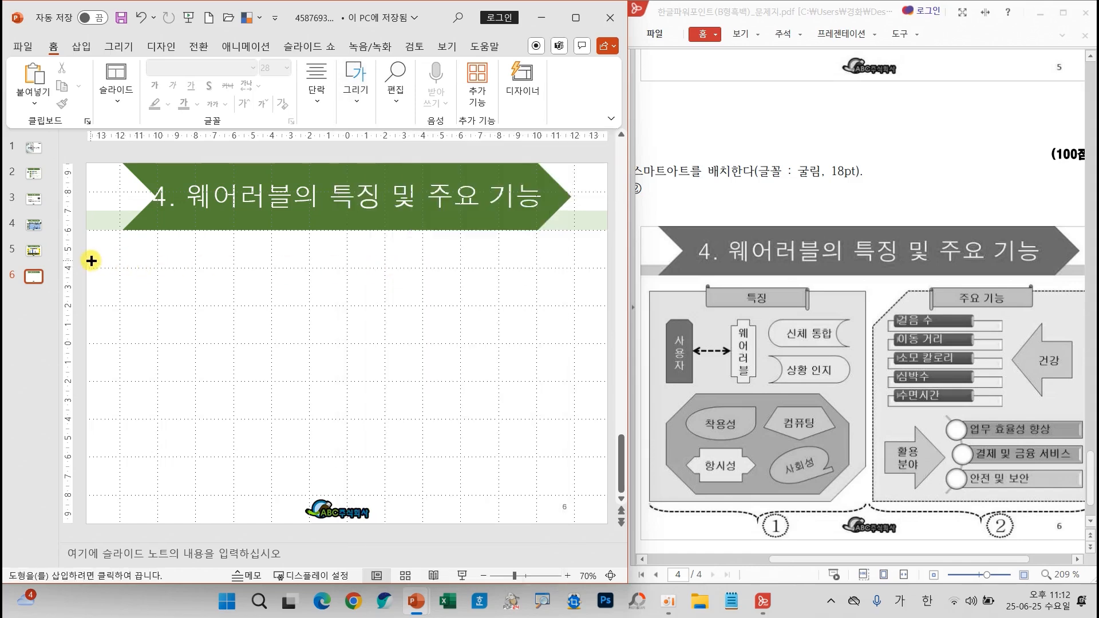
{"action": "left_click_drag", "start_coordinate": [95, 247], "coordinate": [338, 493]}
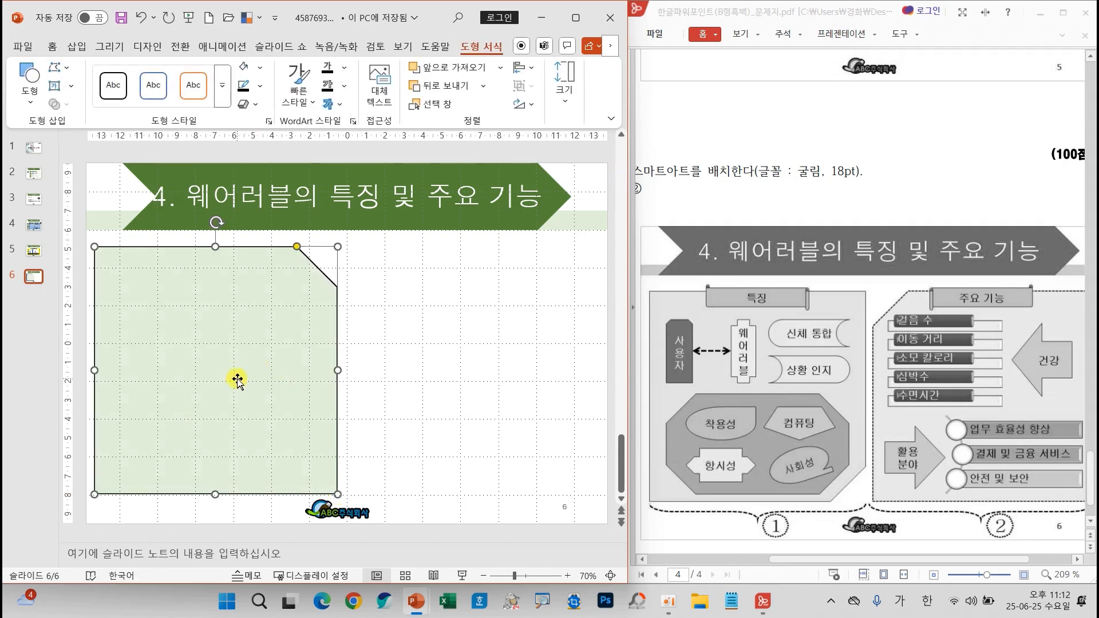
{"action": "left_click", "coordinate": [260, 67]}
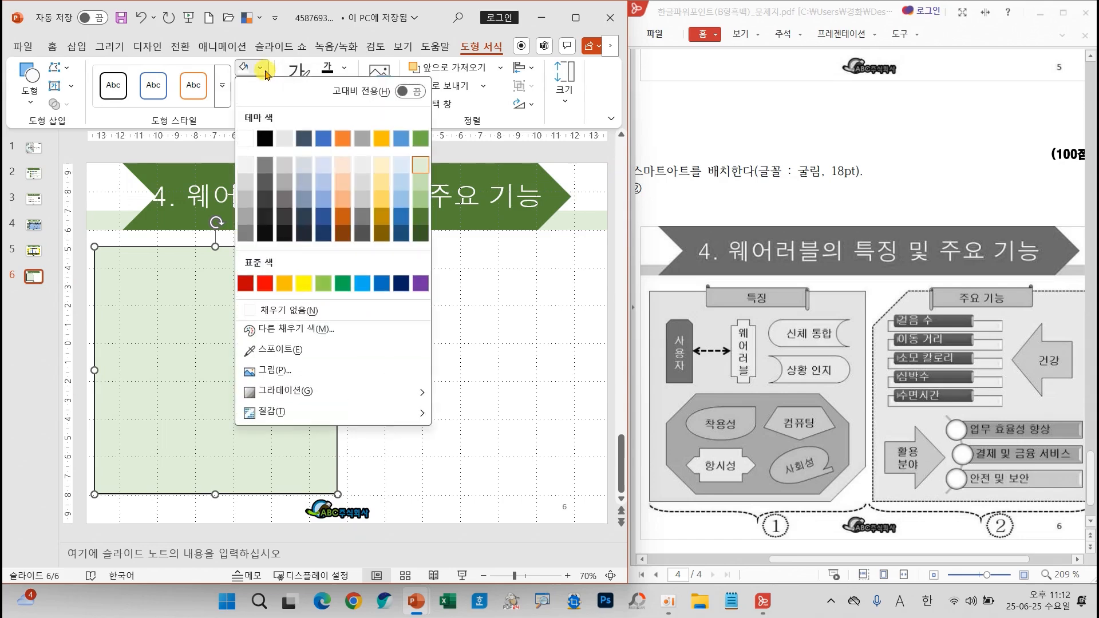
{"action": "left_click", "coordinate": [401, 165]}
Step: Duplicate the snipped rectangle onto the right half of the slide, fill the copy light orange and flip it horizontally (좌우 대칭)
{"action": "left_click_drag", "start_coordinate": [252, 336], "coordinate": [511, 345]}
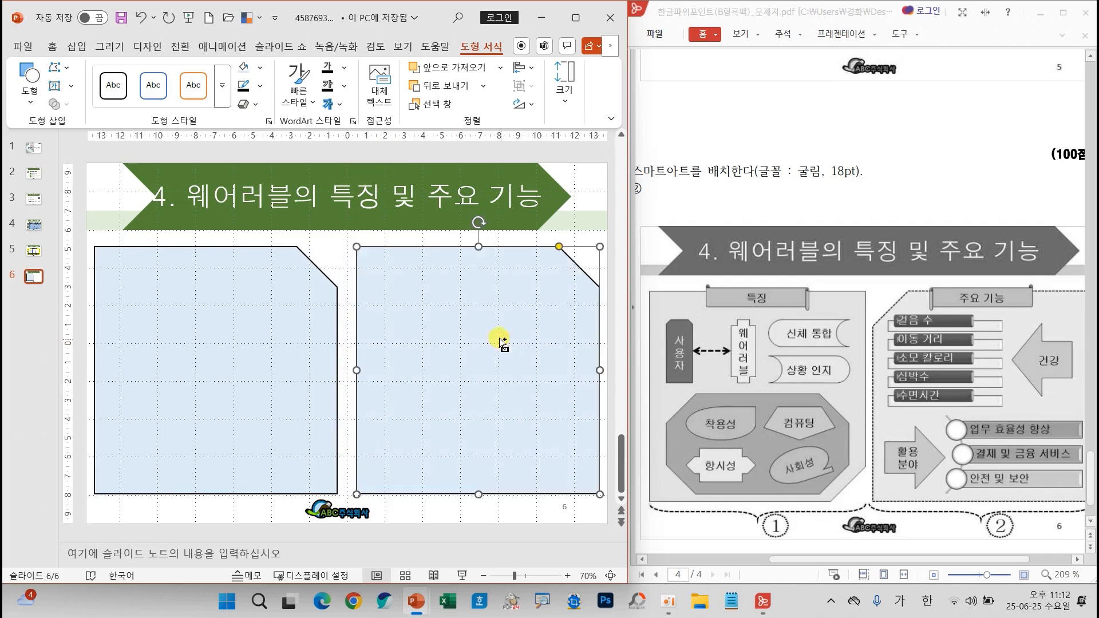
{"action": "left_click", "coordinate": [260, 66]}
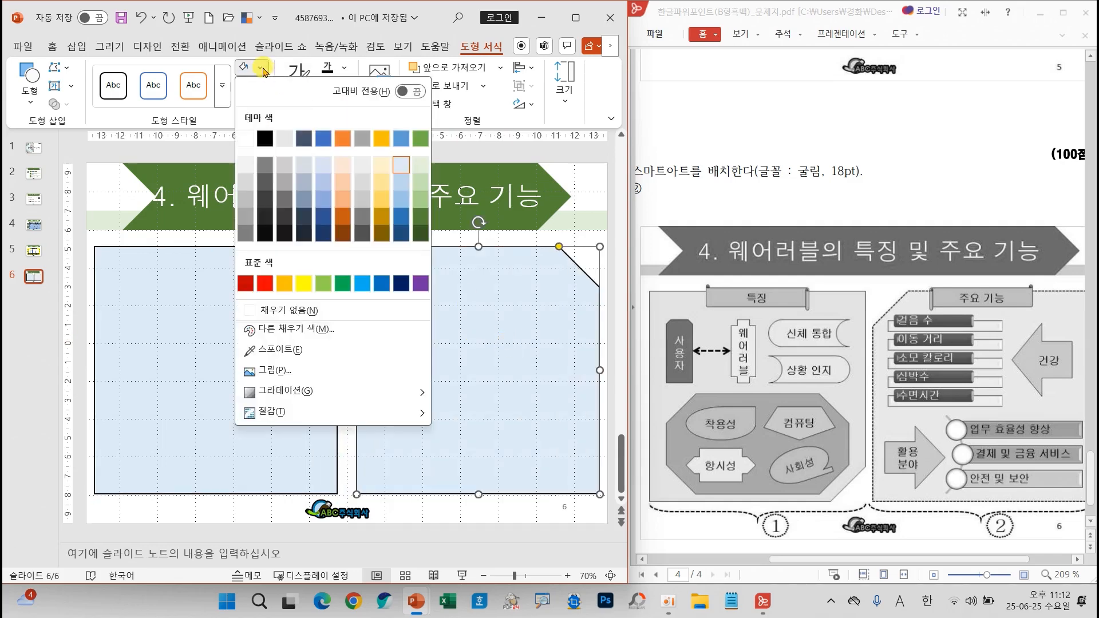
{"action": "left_click", "coordinate": [343, 166]}
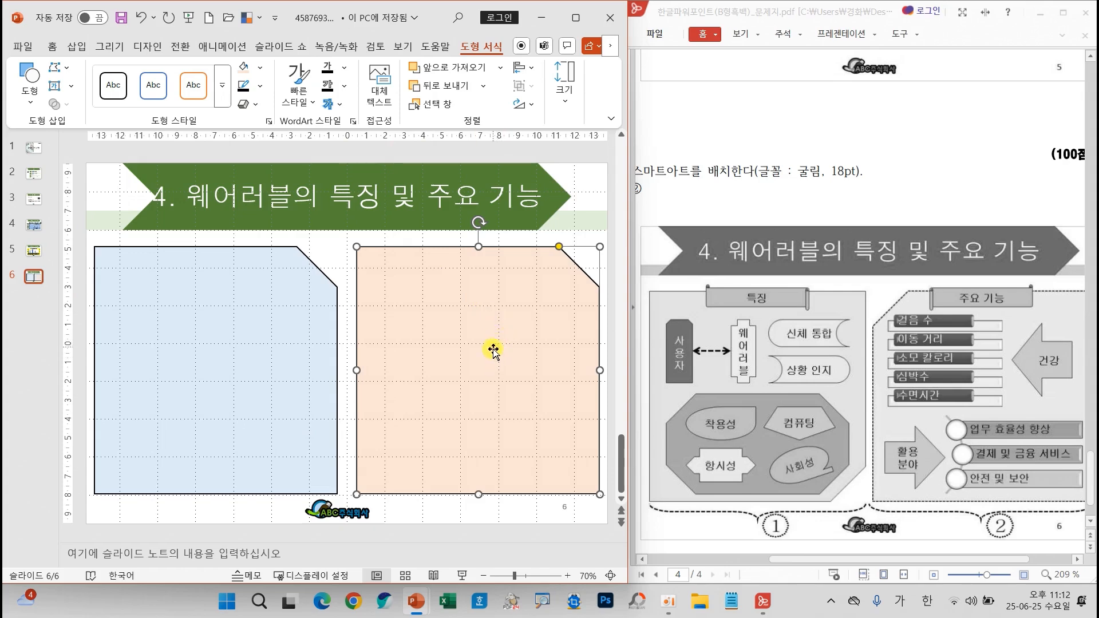
{"action": "left_click", "coordinate": [523, 104]}
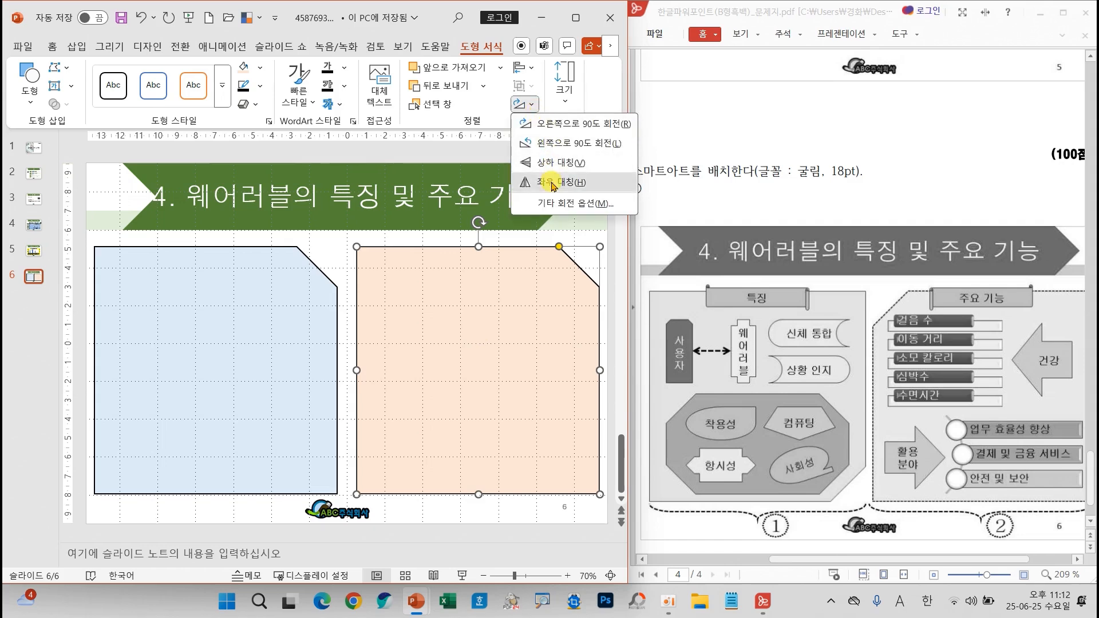
{"action": "left_click", "coordinate": [553, 183]}
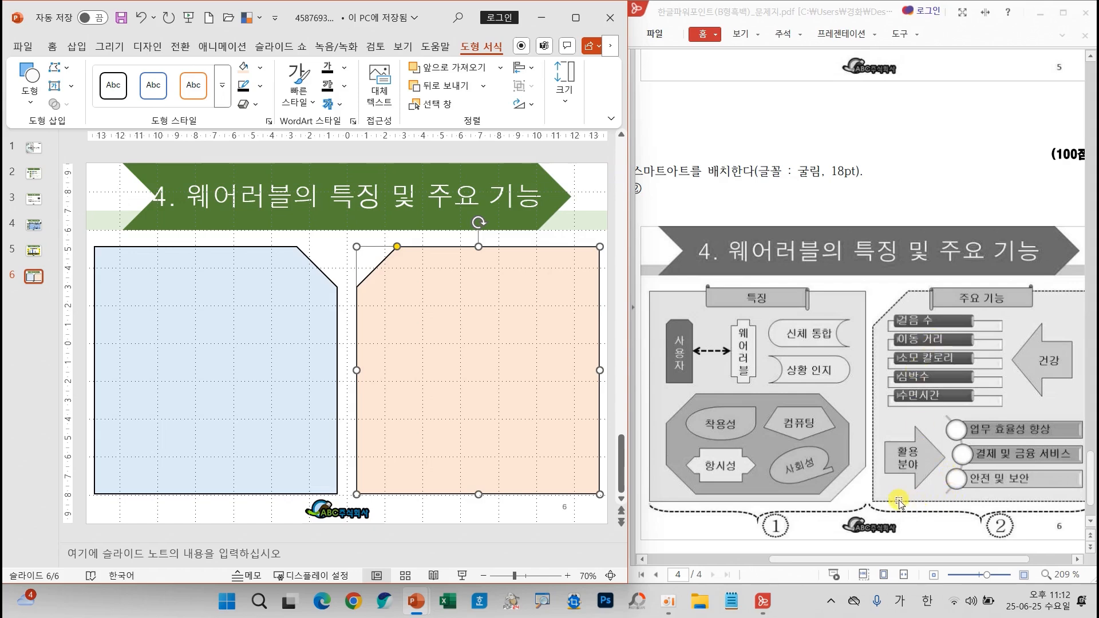
Step: Give the orange shape a 2¼ pt outline with the square-dot dash style
{"action": "left_click", "coordinate": [262, 87]}
{"action": "mouse_move", "coordinate": [346, 399]}
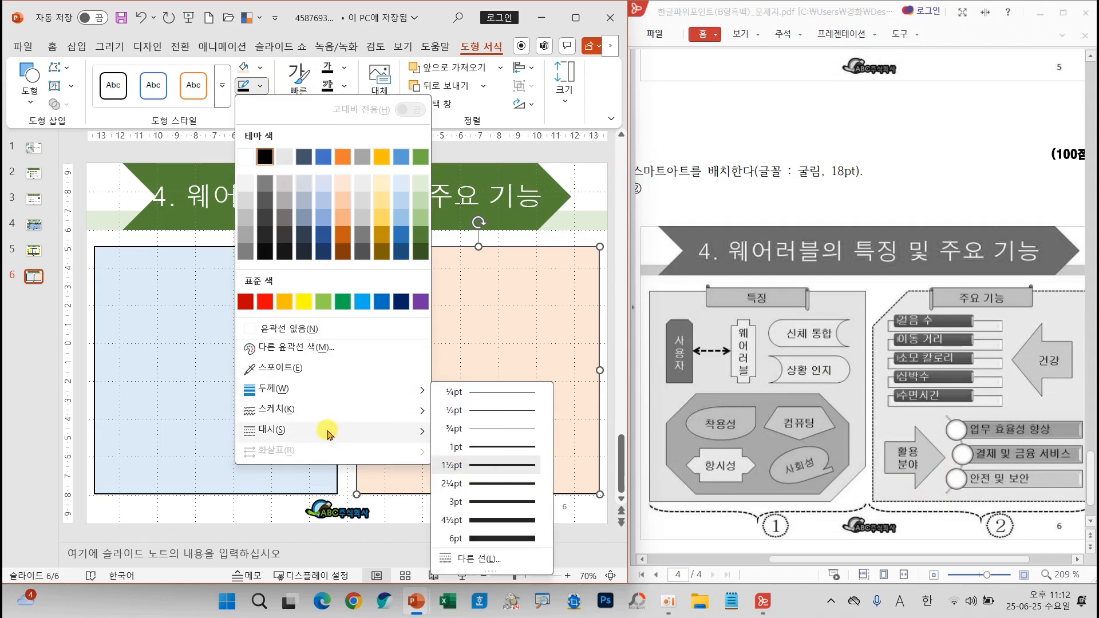
{"action": "mouse_move", "coordinate": [318, 433]}
{"action": "left_click", "coordinate": [446, 470]}
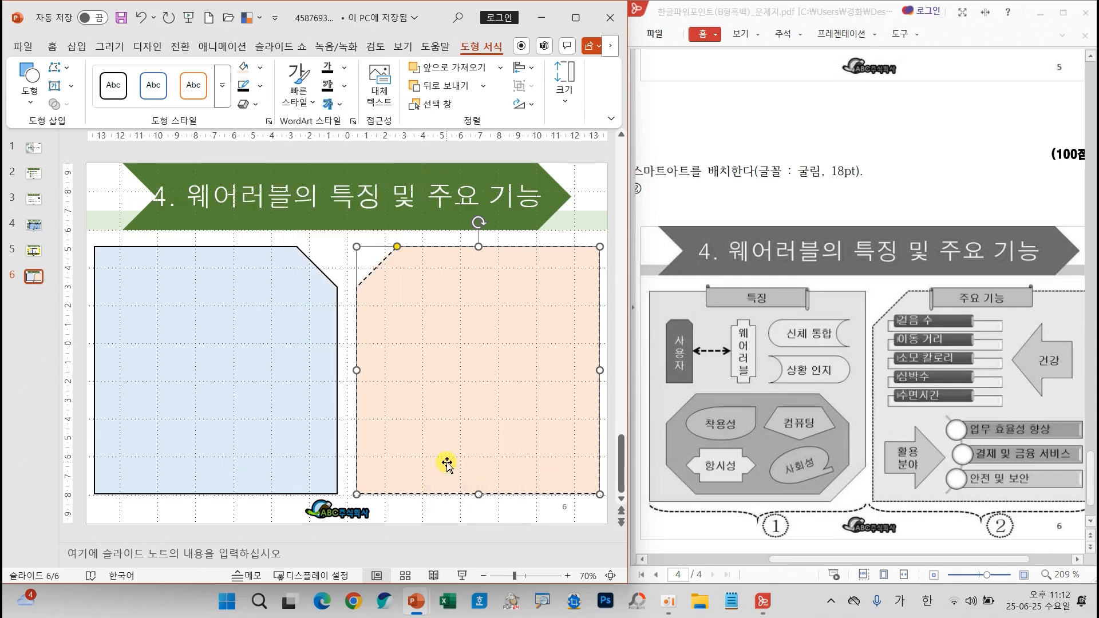
{"action": "left_click", "coordinate": [260, 86]}
{"action": "mouse_move", "coordinate": [359, 394]}
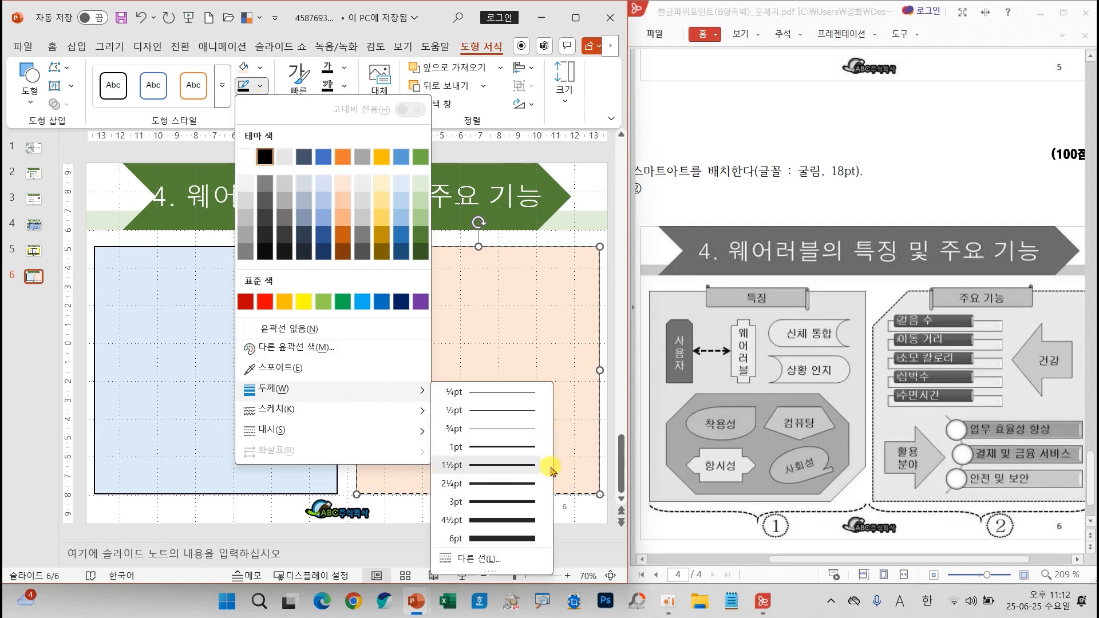
{"action": "left_click", "coordinate": [483, 481]}
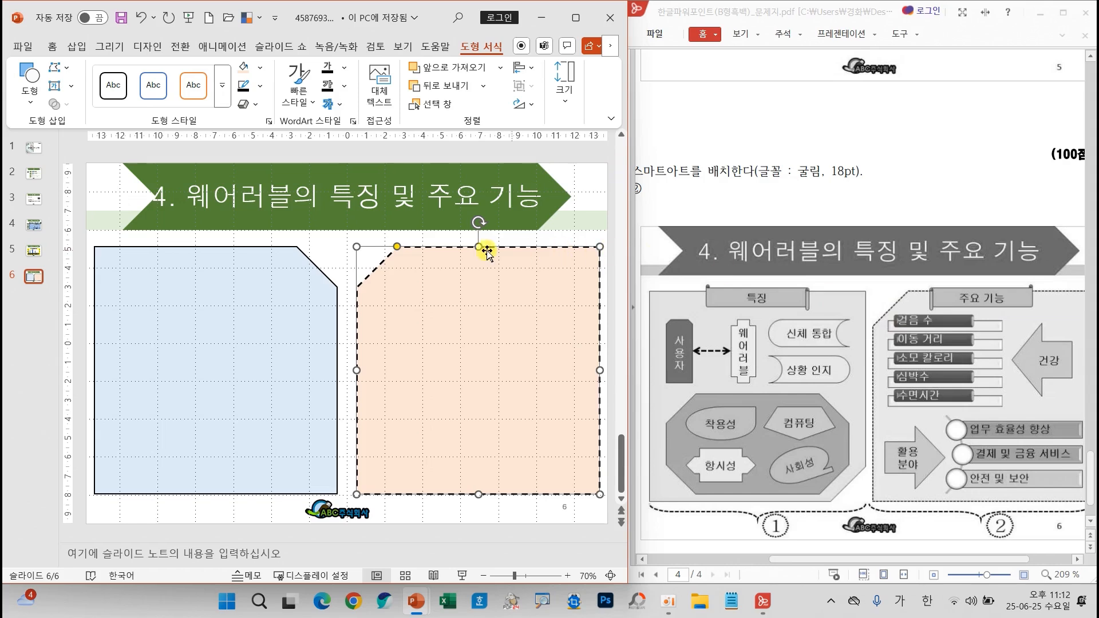
{"action": "left_click", "coordinate": [260, 86]}
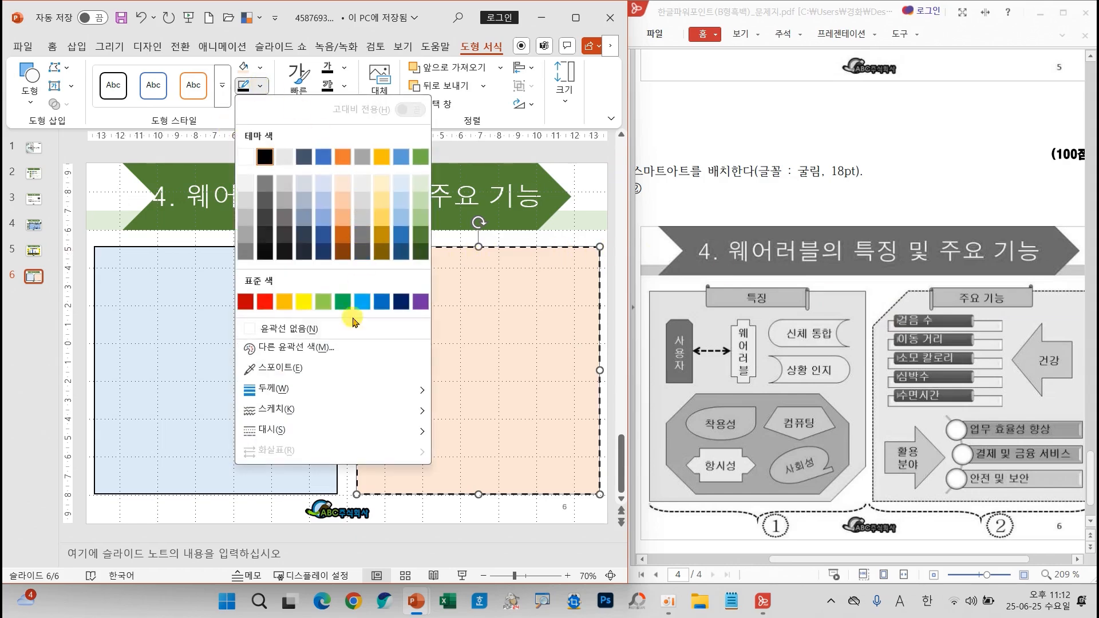
{"action": "mouse_move", "coordinate": [321, 430]}
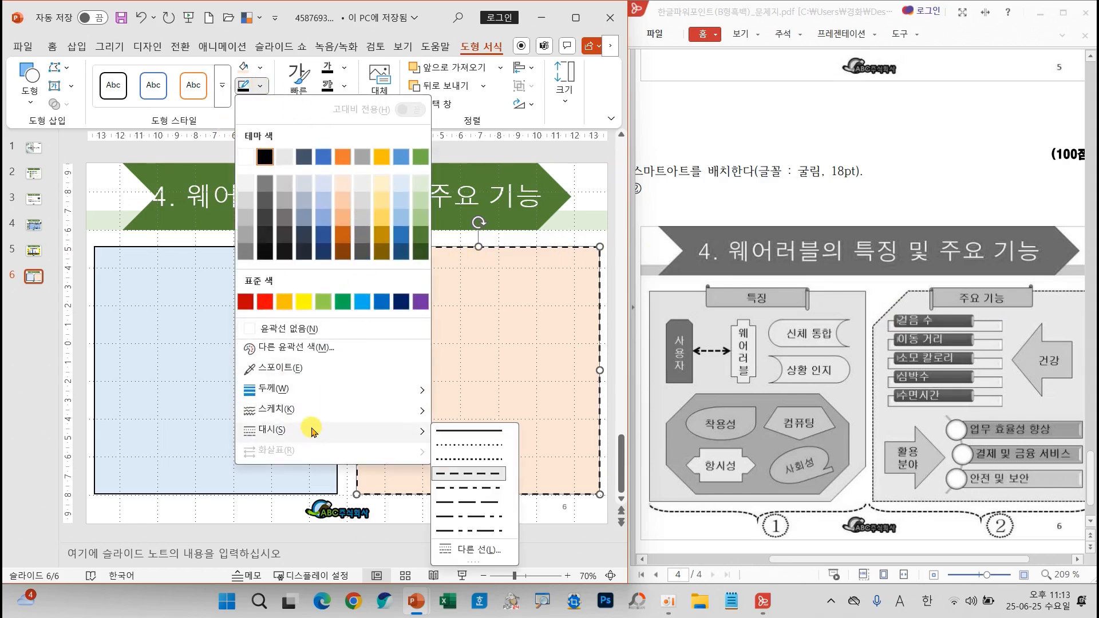
{"action": "left_click", "coordinate": [441, 464]}
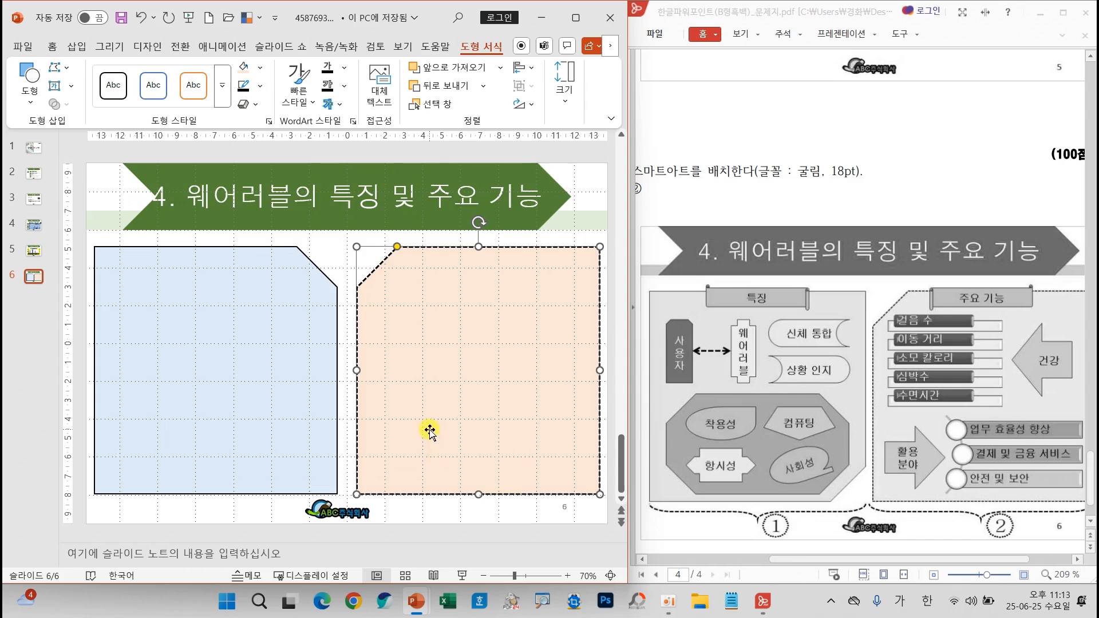
Step: Flip the light blue shape vertically (상하 대칭) so its snipped corner is at the lower right
{"action": "left_click", "coordinate": [270, 355]}
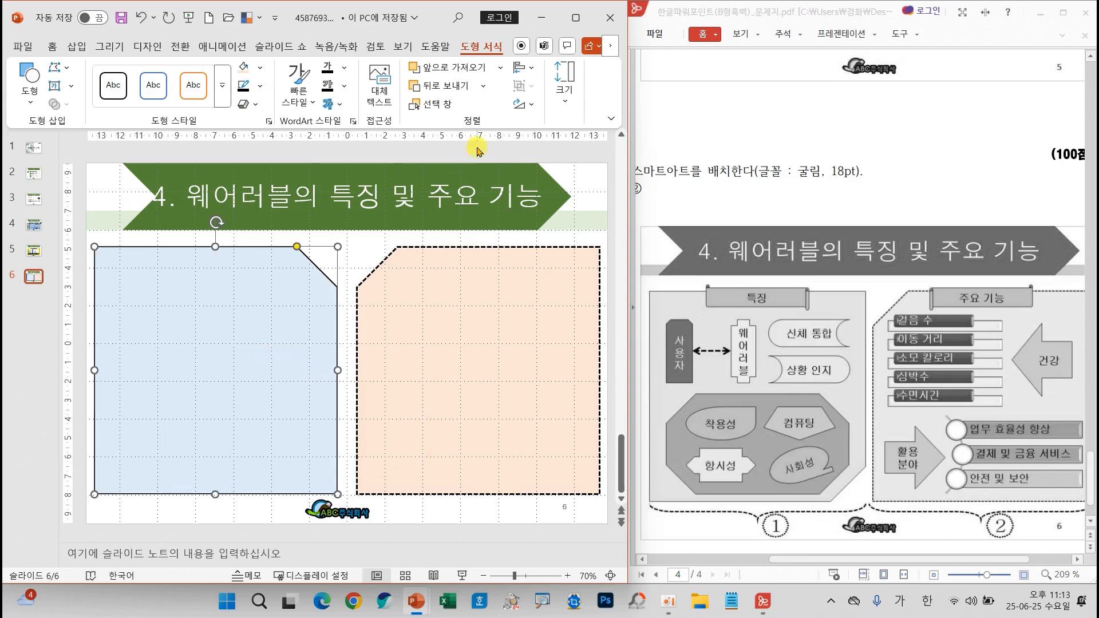
{"action": "left_click", "coordinate": [523, 104]}
{"action": "left_click", "coordinate": [557, 166]}
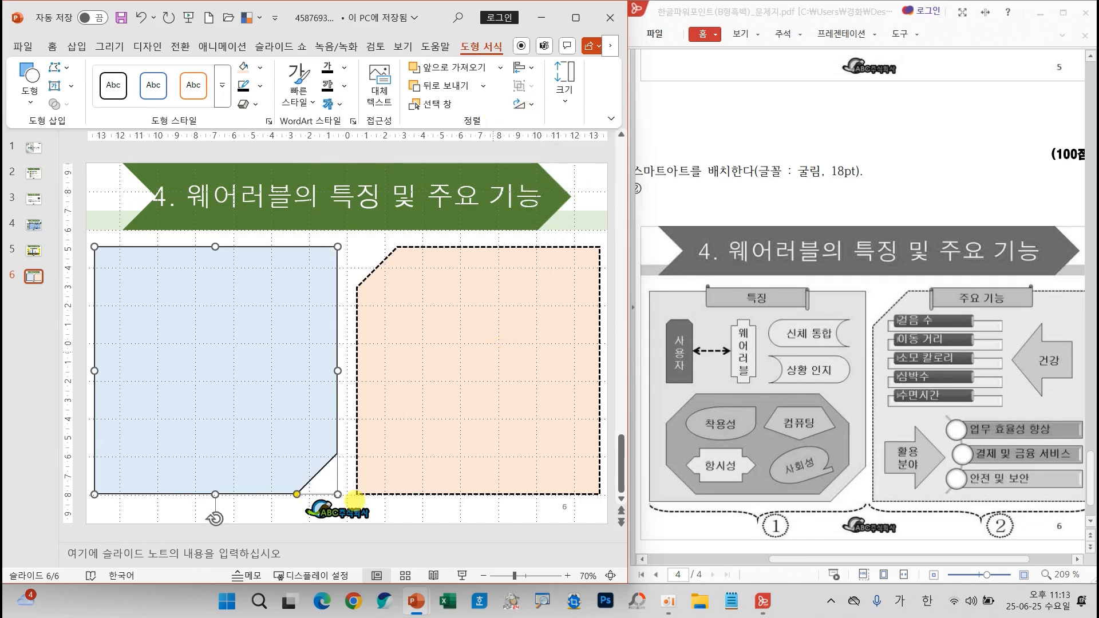
{"action": "mouse_move", "coordinate": [342, 485]}
{"action": "left_mouse_down"}
{"action": "mouse_move", "coordinate": [274, 491]}
{"action": "mouse_move", "coordinate": [331, 458]}
{"action": "mouse_move", "coordinate": [322, 476]}
{"action": "left_mouse_up"}
{"action": "mouse_move", "coordinate": [410, 261]}
{"action": "left_mouse_down"}
{"action": "mouse_move", "coordinate": [385, 246]}
{"action": "mouse_move", "coordinate": [403, 277]}
{"action": "left_mouse_up"}
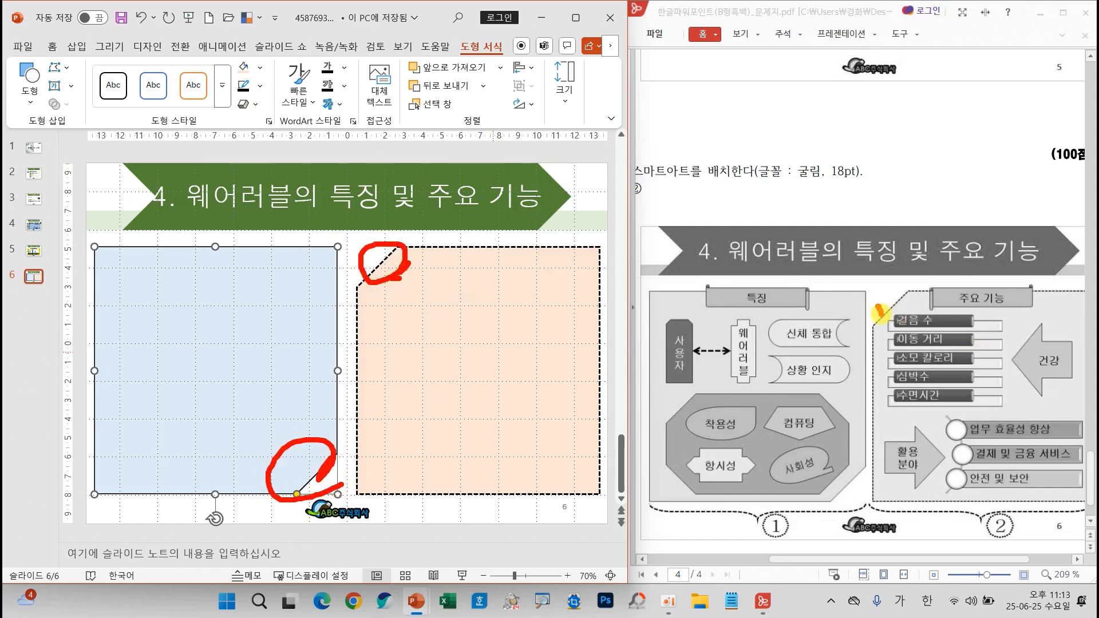
{"action": "left_click_drag", "start_coordinate": [880, 312], "coordinate": [947, 265]}
{"action": "key", "text": "Escape"}
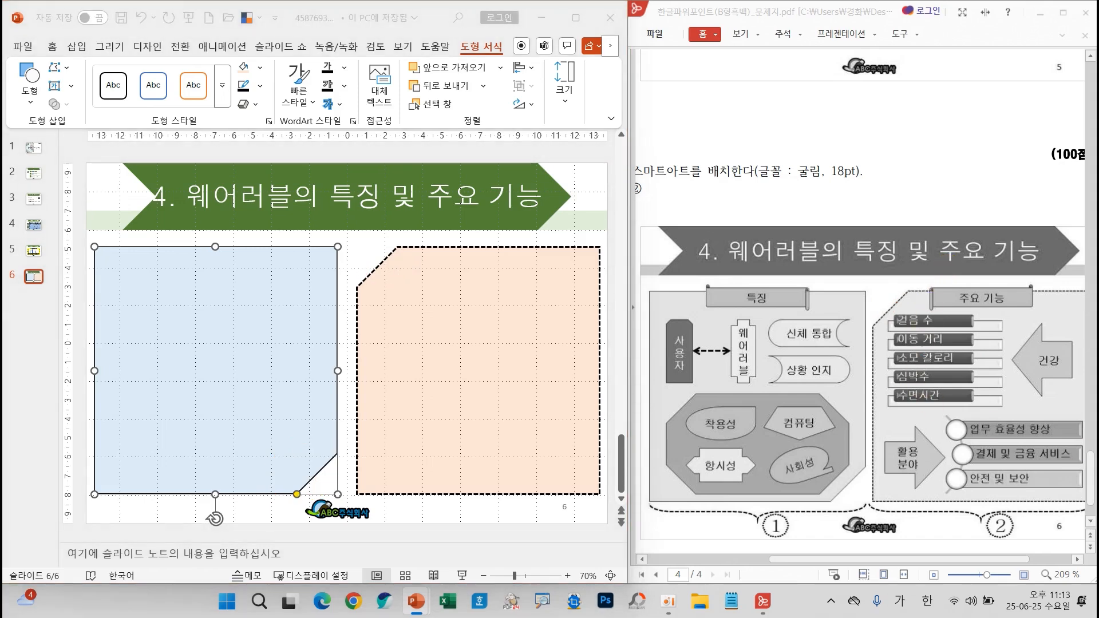
{"action": "left_click", "coordinate": [289, 348]}
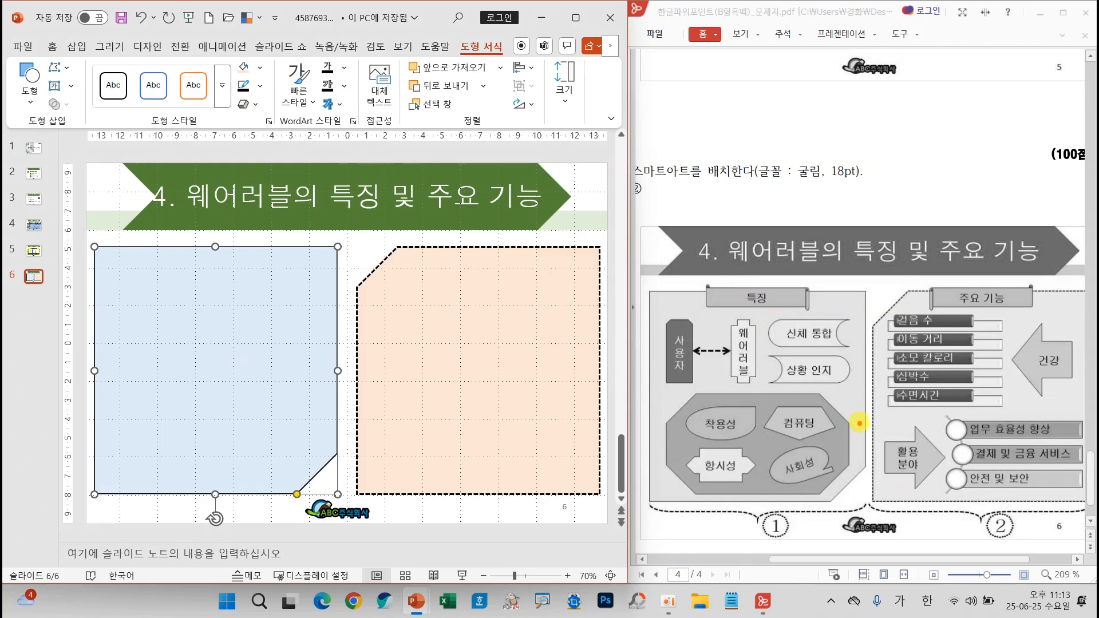
{"action": "mouse_move", "coordinate": [723, 279]}
{"action": "left_mouse_down"}
{"action": "mouse_move", "coordinate": [734, 302]}
{"action": "mouse_move", "coordinate": [776, 255]}
{"action": "left_mouse_up"}
{"action": "mouse_move", "coordinate": [954, 268]}
{"action": "left_mouse_down"}
{"action": "mouse_move", "coordinate": [973, 296]}
{"action": "mouse_move", "coordinate": [1045, 232]}
{"action": "left_mouse_up"}
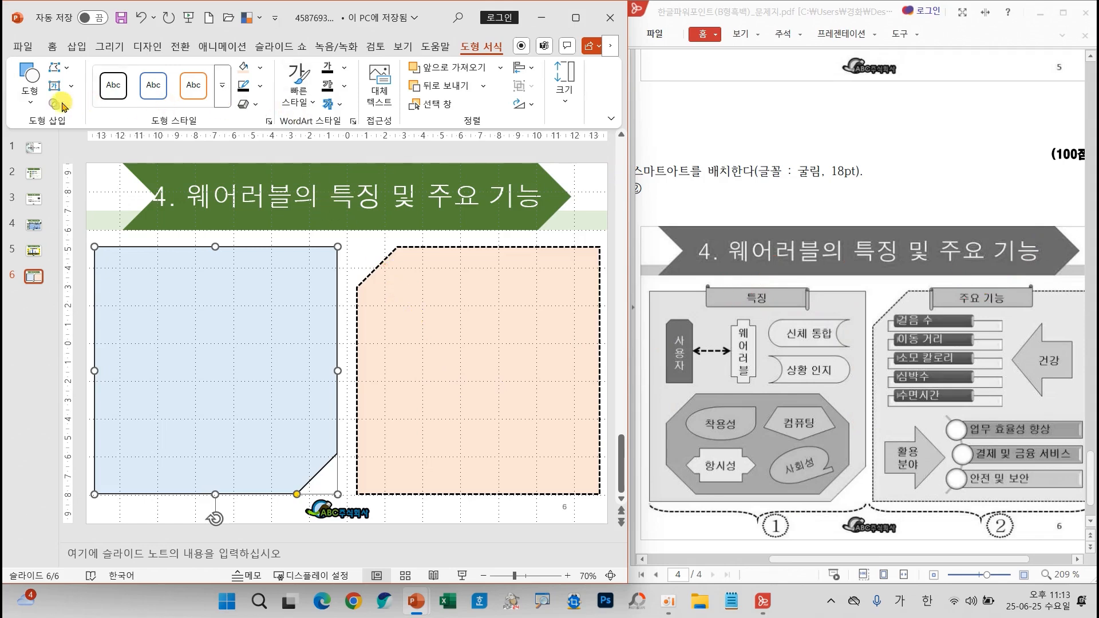
Step: Draw a horizontal scroll banner over the upper edge of the orange shape, enlarge it slightly and adjust its position
{"action": "left_click", "coordinate": [29, 89]}
{"action": "left_click_drag", "start_coordinate": [228, 216], "coordinate": [216, 478]}
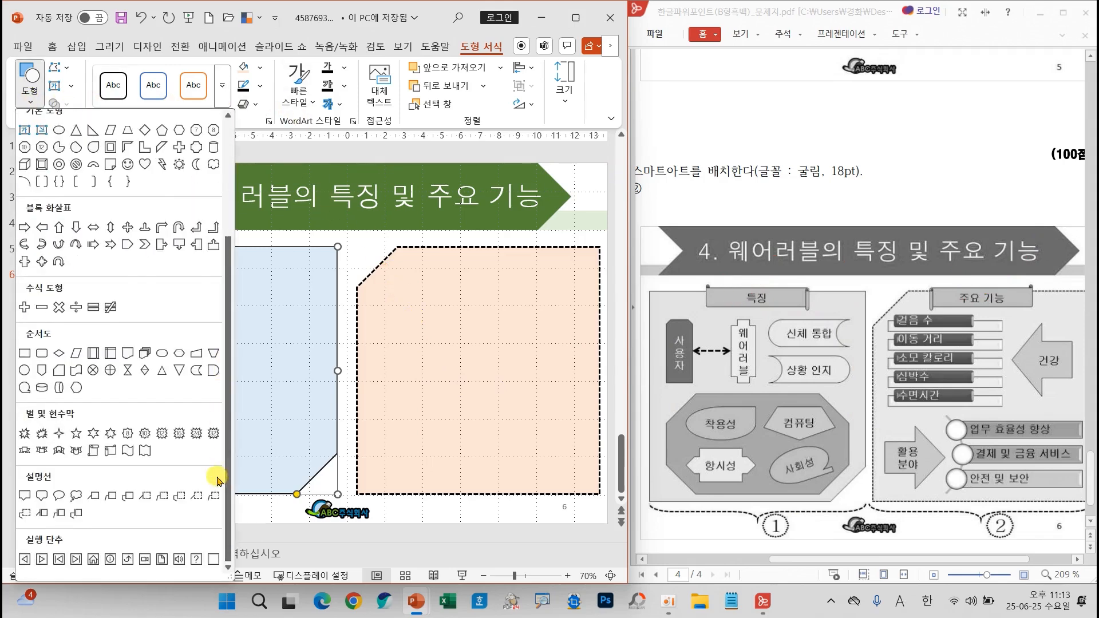
{"action": "left_click", "coordinate": [111, 454]}
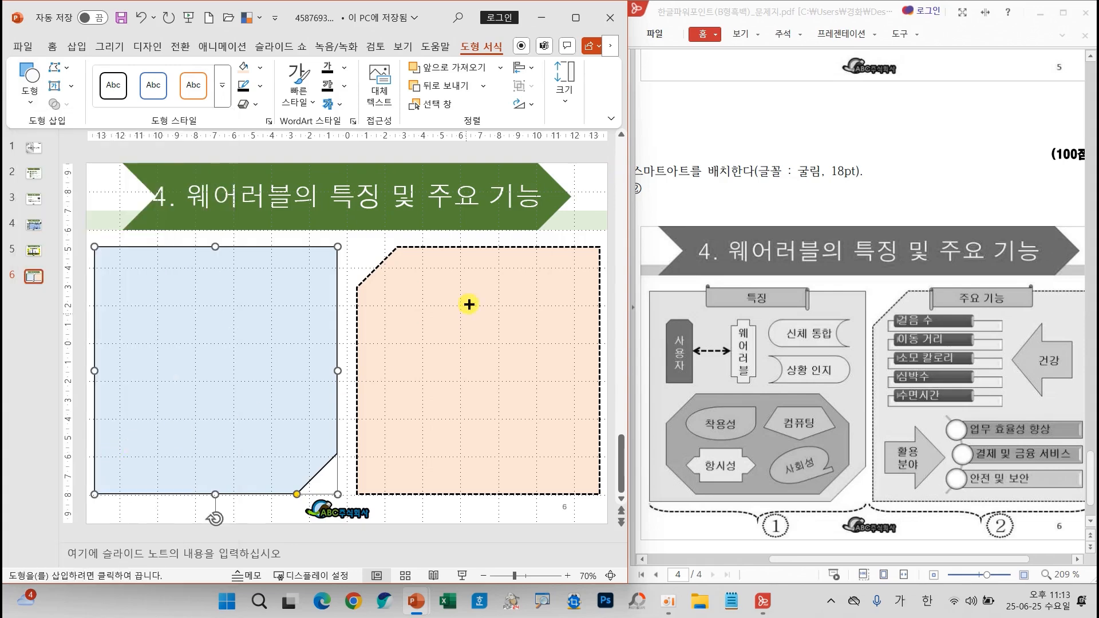
{"action": "left_click_drag", "start_coordinate": [432, 236], "coordinate": [549, 267]}
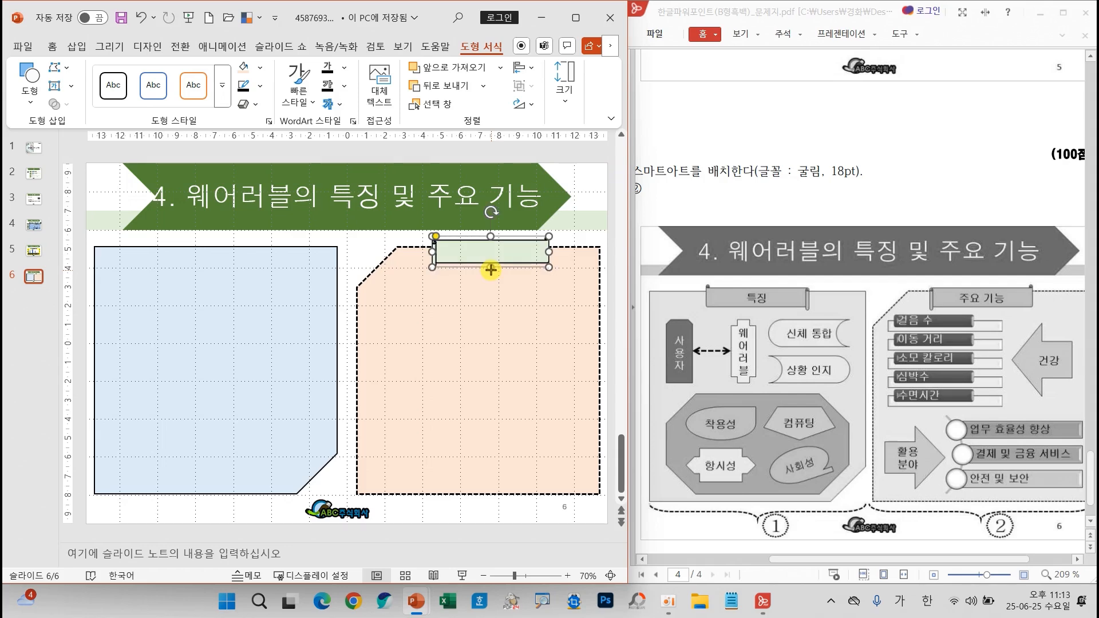
{"action": "left_click_drag", "start_coordinate": [492, 267], "coordinate": [418, 253]}
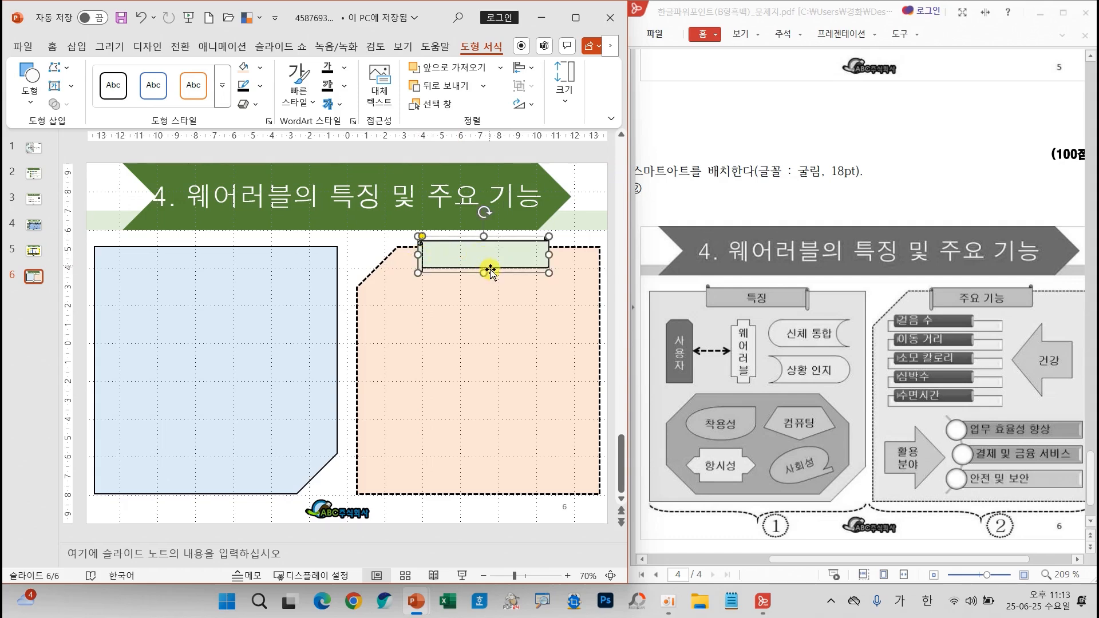
{"action": "left_click_drag", "start_coordinate": [480, 257], "coordinate": [474, 254]}
Step: Duplicate the scroll banner onto the upper edge of the light blue shape and flip the copy horizontally (좌우 대칭)
{"action": "left_click_drag", "start_coordinate": [545, 253], "coordinate": [182, 257]}
{"action": "left_click", "coordinate": [522, 104]}
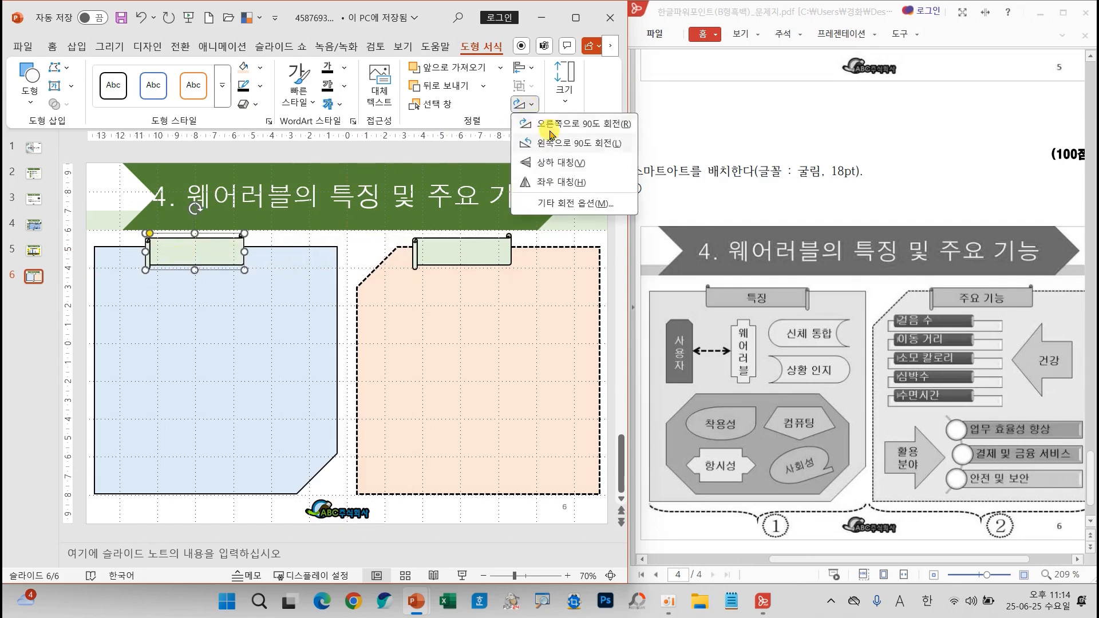
{"action": "left_click", "coordinate": [555, 181]}
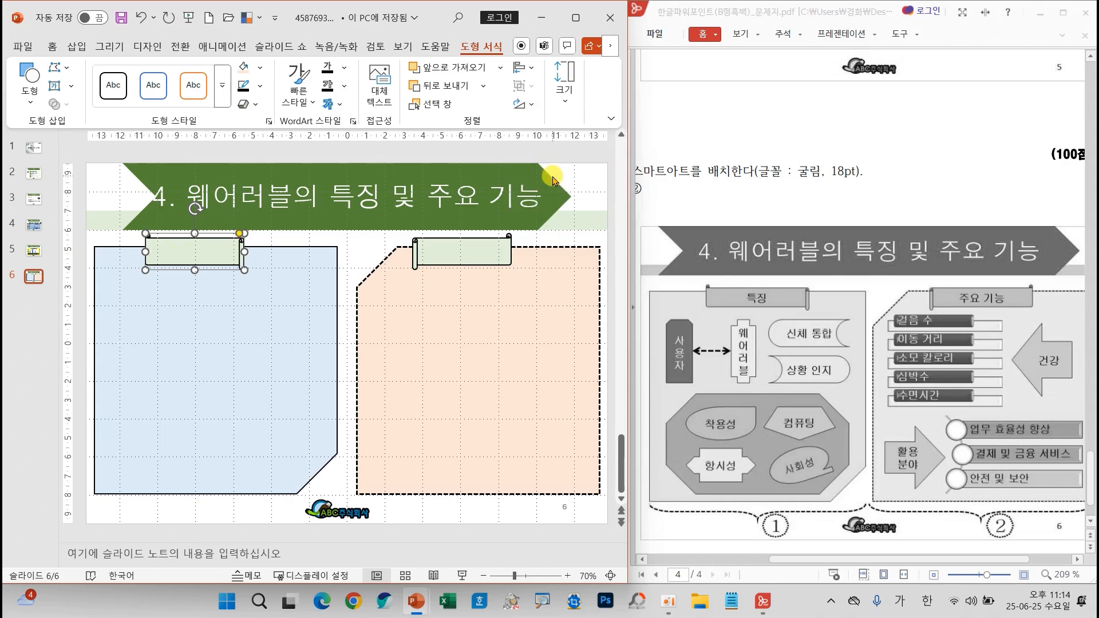
Step: Label the banner on the light blue shape 특징 and the one on the orange shape 주요 기능
{"action": "type", "text": "특징"}
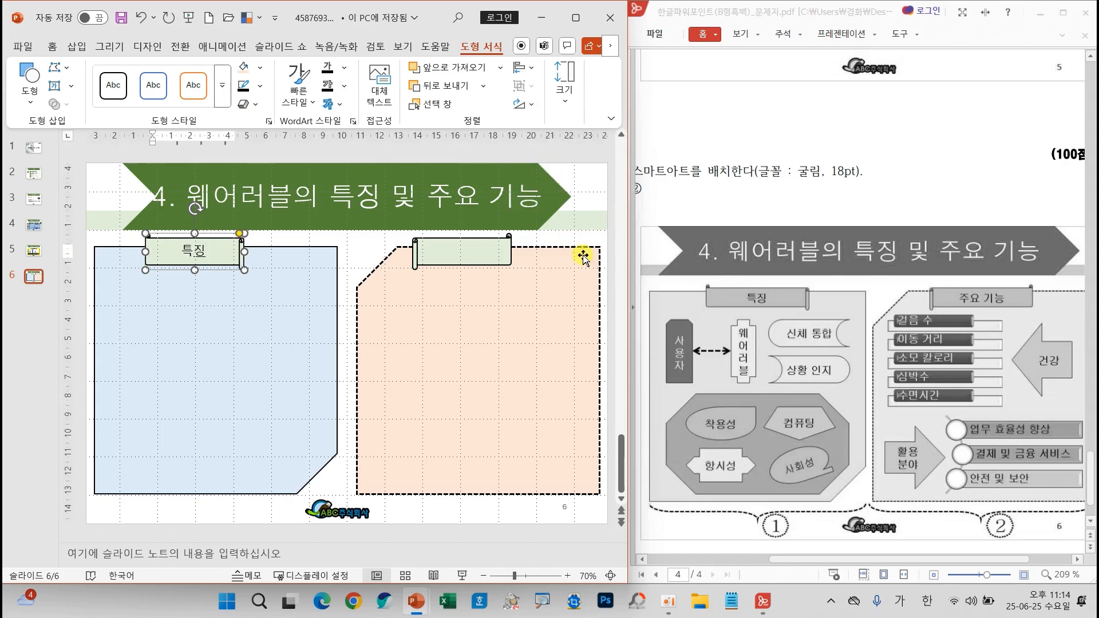
{"action": "left_click", "coordinate": [481, 251]}
{"action": "type", "text": "주"}
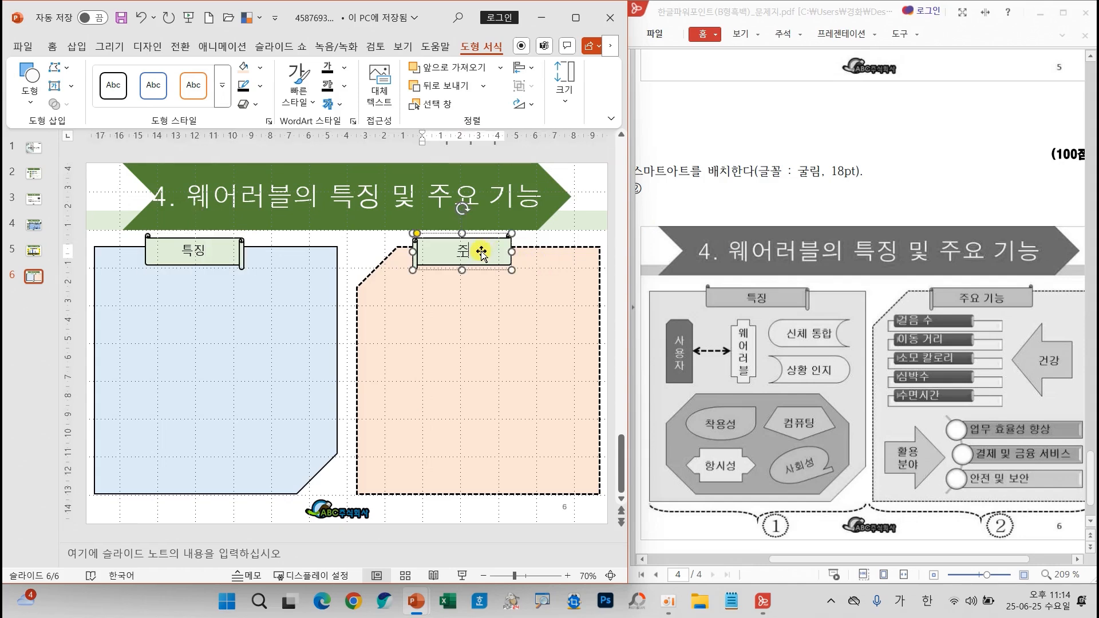
{"action": "type", "text": "요 기능"}
{"action": "left_click", "coordinate": [223, 523]}
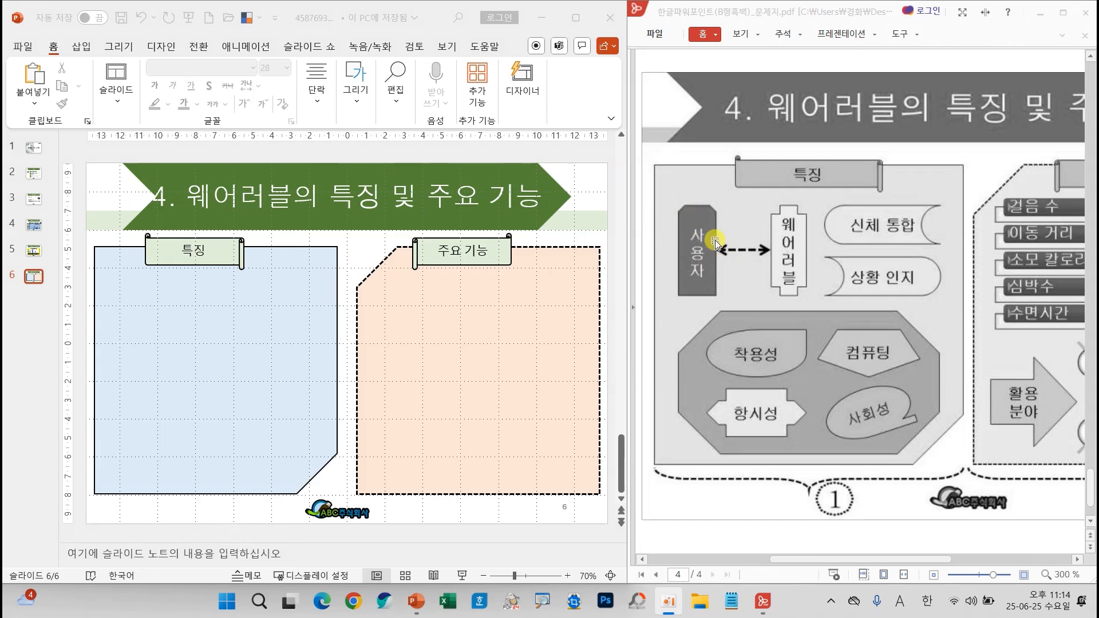
Step: Draw a narrow upright rectangle with both upper corners snipped in the upper left of the light blue shape and fill it dark green
{"action": "left_click", "coordinate": [326, 96]}
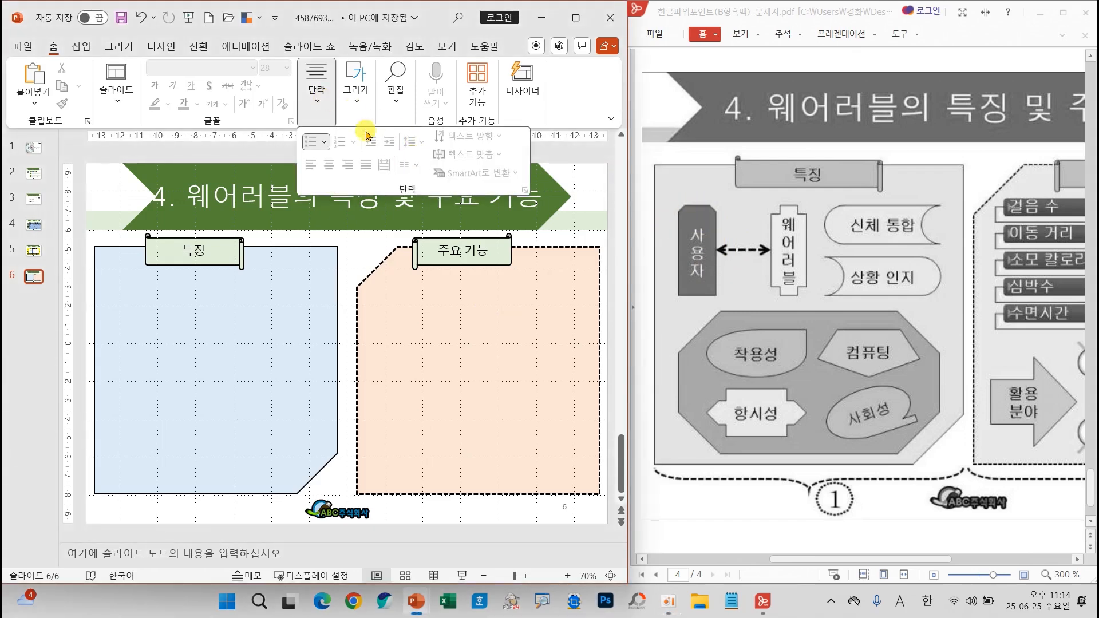
{"action": "left_click", "coordinate": [168, 299]}
{"action": "left_click", "coordinate": [349, 101]}
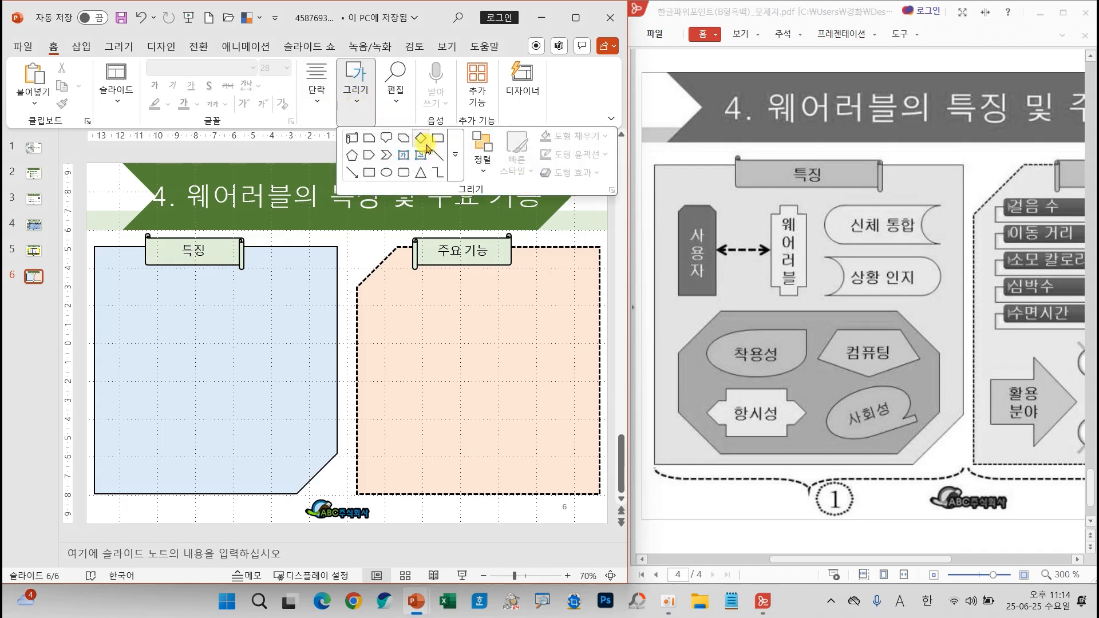
{"action": "left_click", "coordinate": [457, 157]}
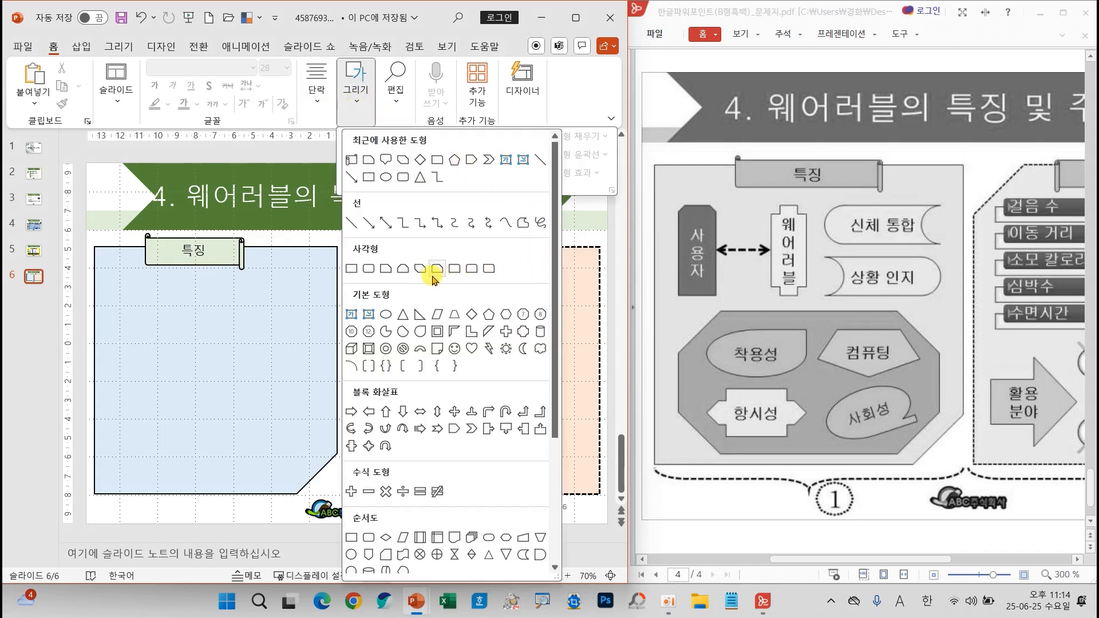
{"action": "left_click", "coordinate": [403, 269]}
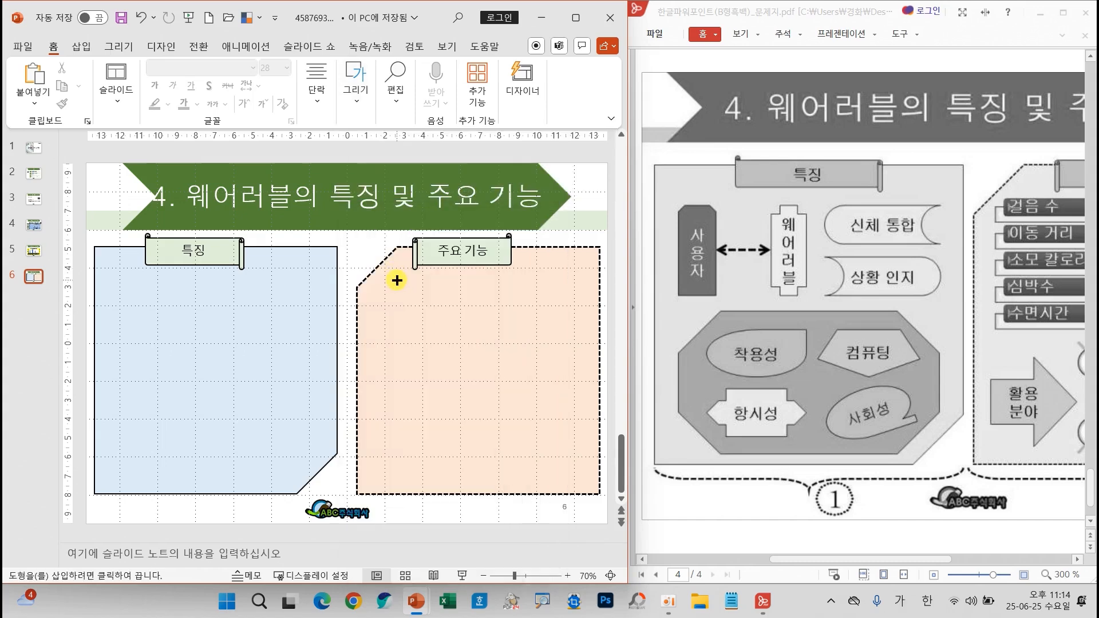
{"action": "mouse_move", "coordinate": [111, 279]}
{"action": "left_mouse_down"}
{"action": "mouse_move", "coordinate": [147, 324]}
{"action": "mouse_move", "coordinate": [147, 357]}
{"action": "left_mouse_up"}
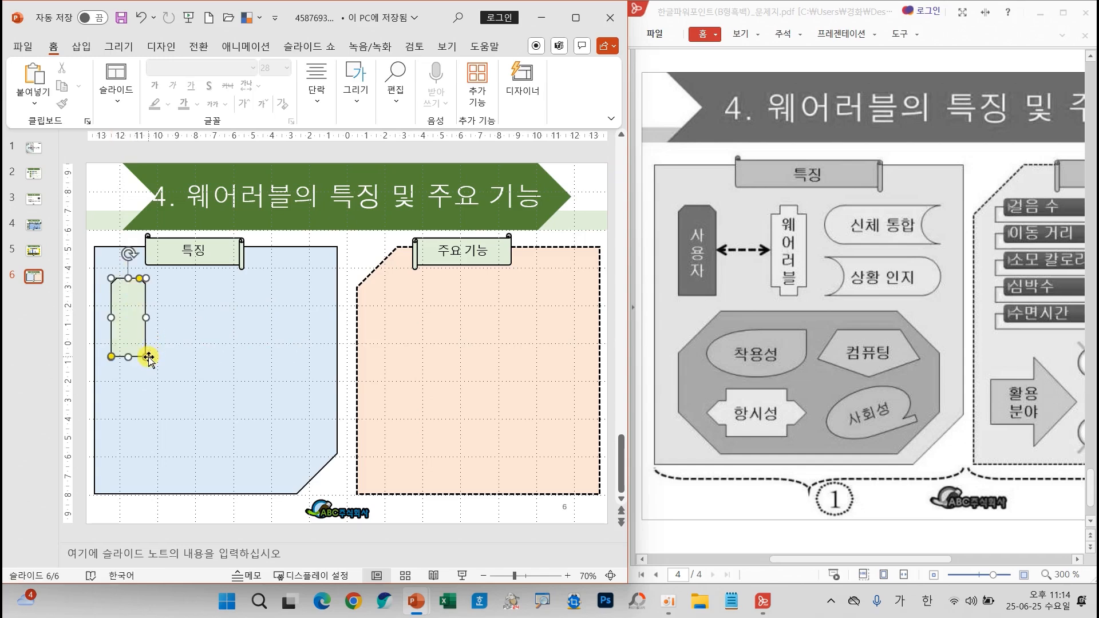
{"action": "left_click", "coordinate": [246, 67]}
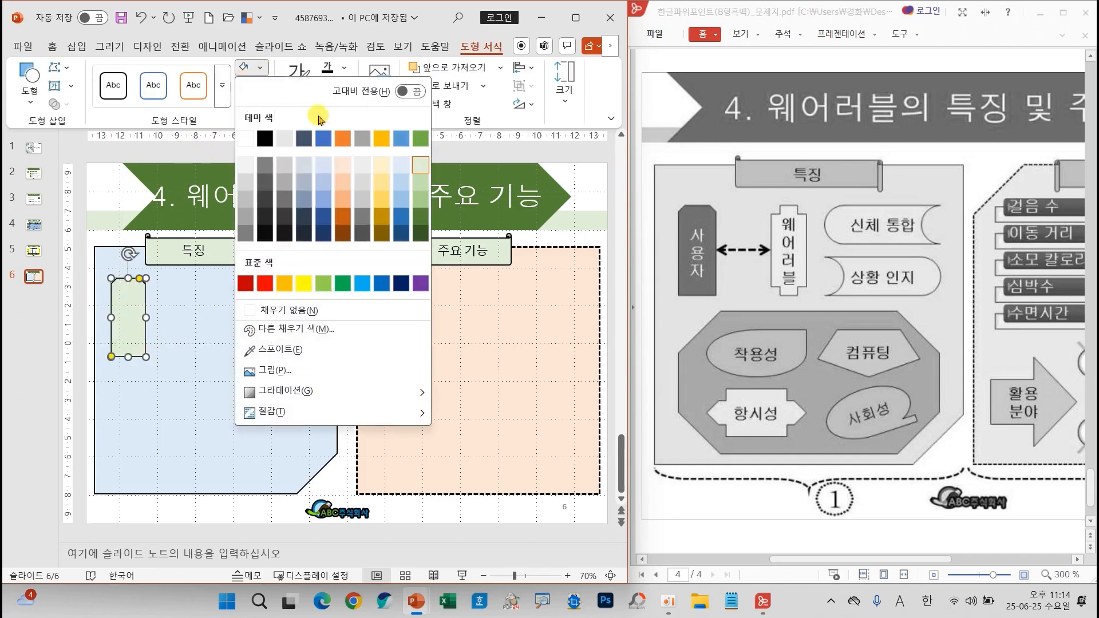
{"action": "left_click", "coordinate": [420, 222]}
Step: Set the dark green shape's font color to white and enter 사용자 in it
{"action": "left_click", "coordinate": [51, 46]}
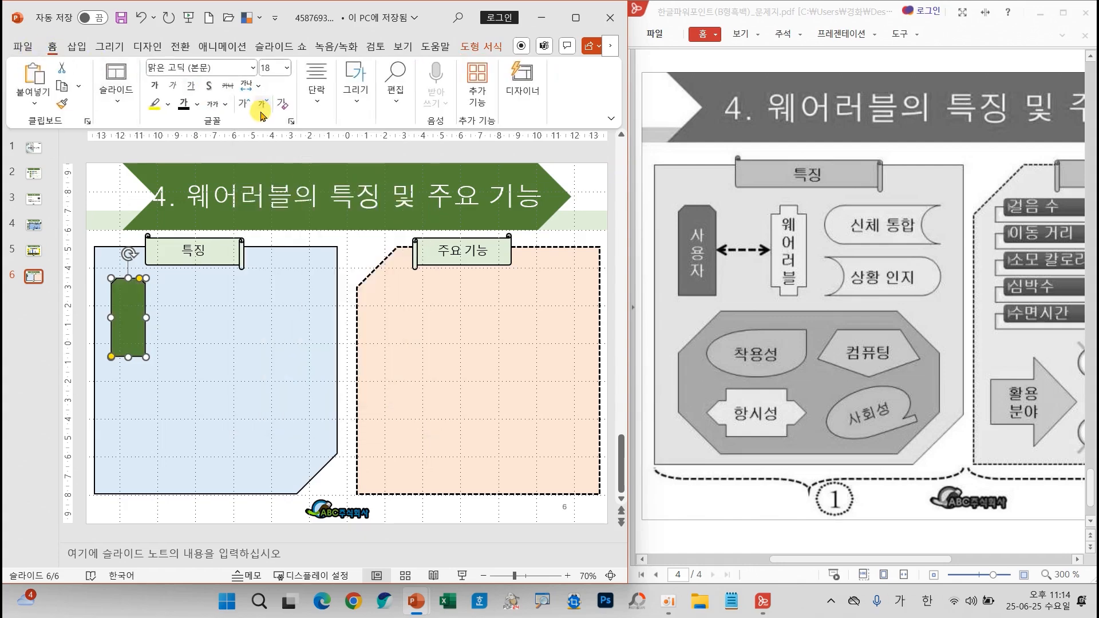
{"action": "left_click", "coordinate": [197, 104]}
{"action": "left_click", "coordinate": [190, 172]}
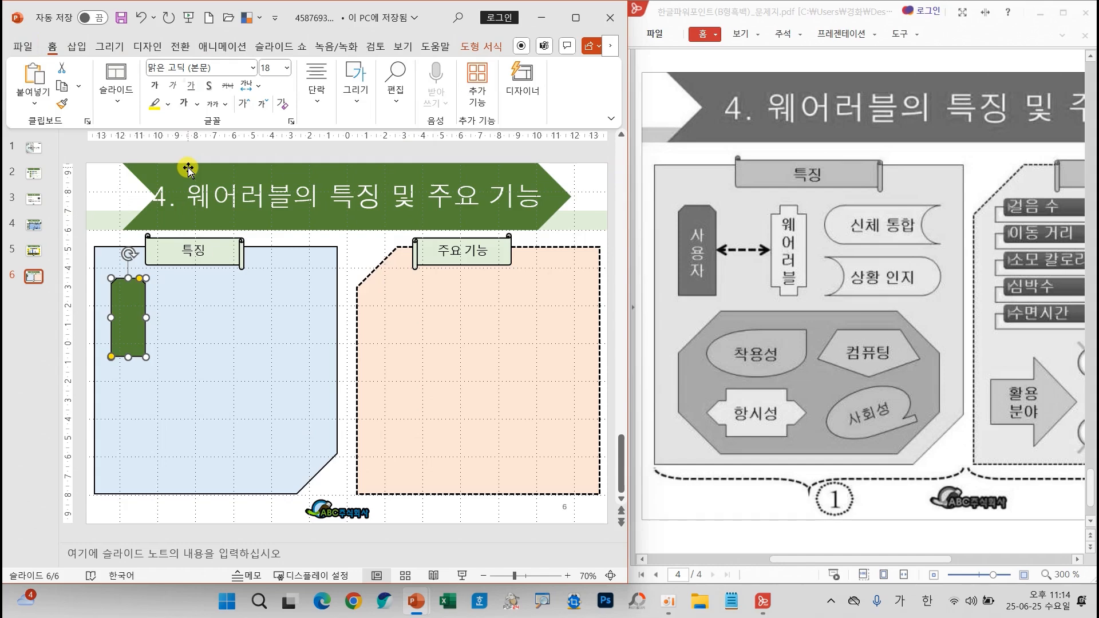
{"action": "type", "text": "사용자"}
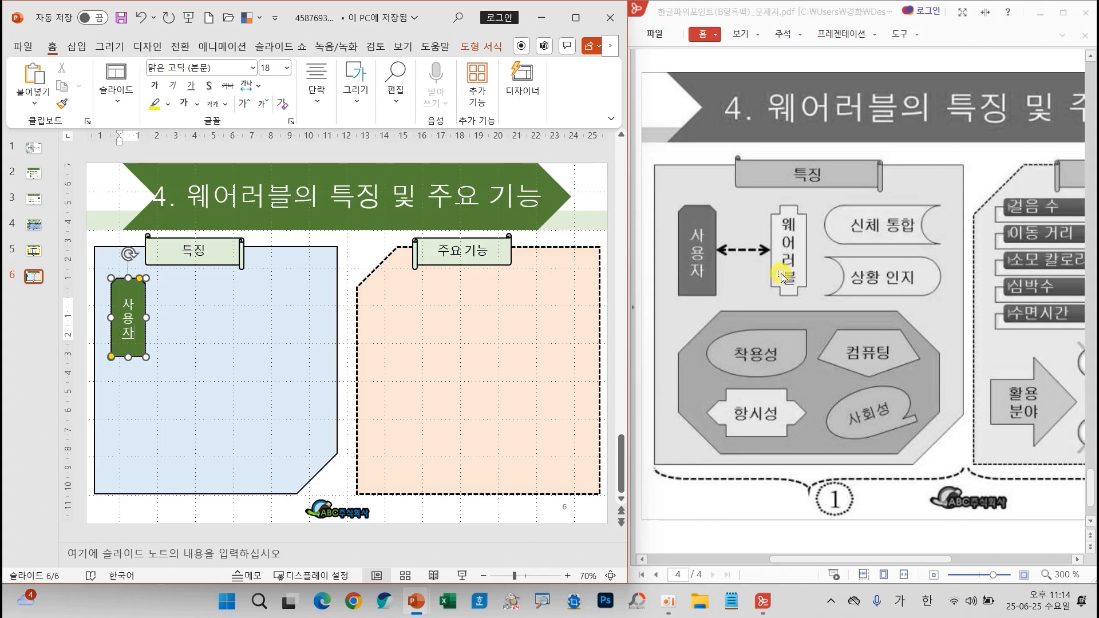
Step: Draw a narrow upright cross shape beside the 사용자 shape and enter 웨어러블 in it
{"action": "left_click", "coordinate": [356, 86]}
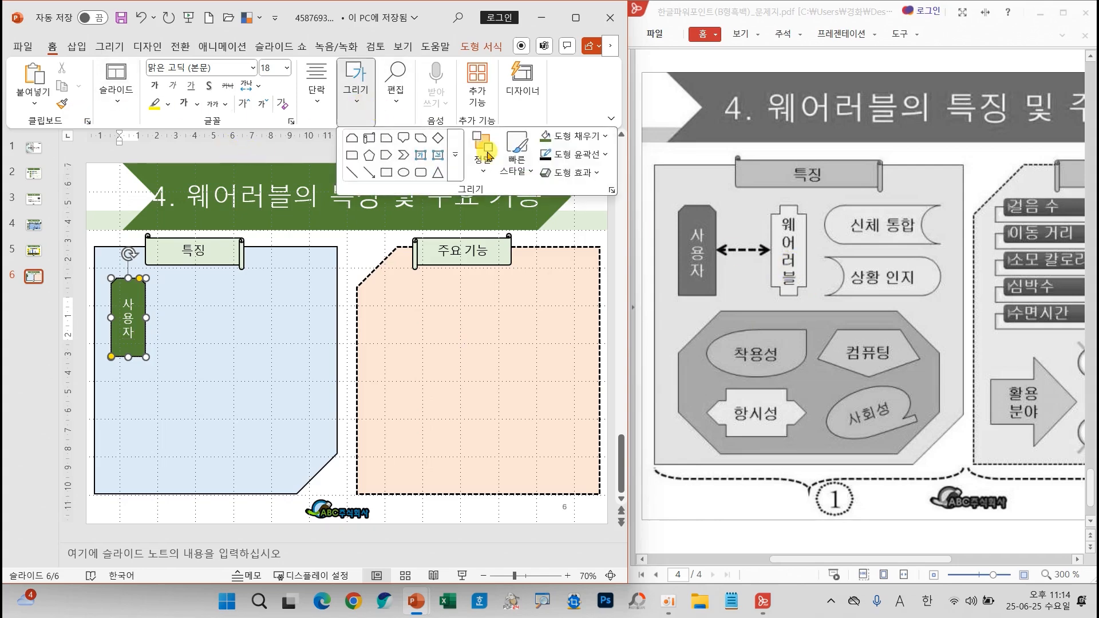
{"action": "left_click", "coordinate": [459, 172]}
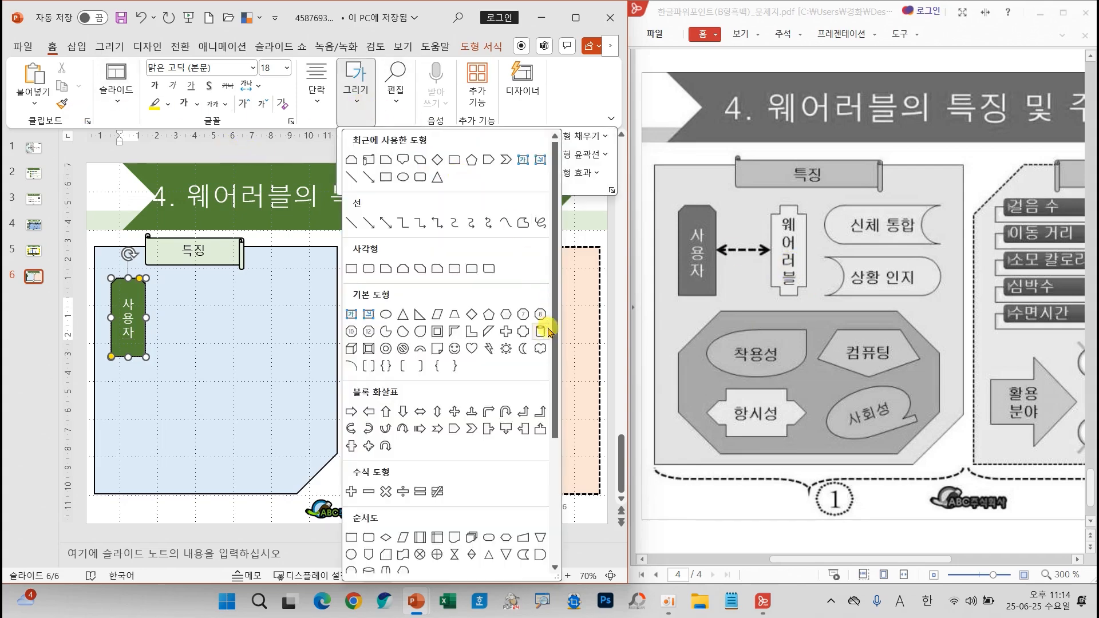
{"action": "left_click", "coordinate": [507, 333]}
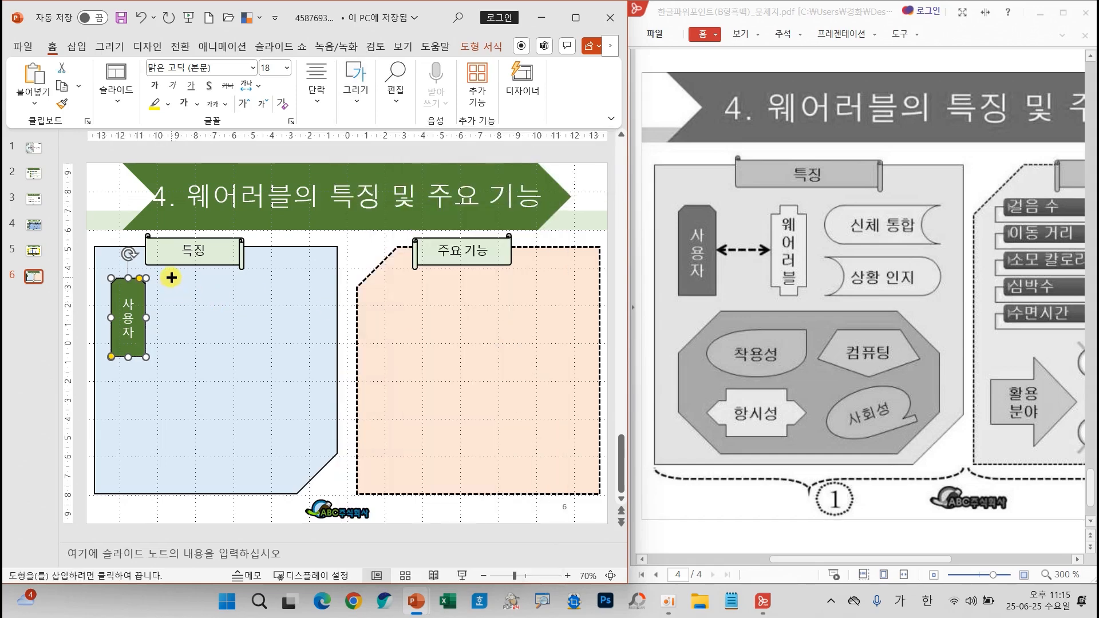
{"action": "left_click_drag", "start_coordinate": [175, 279], "coordinate": [208, 361]}
{"action": "type", "text": "웨"}
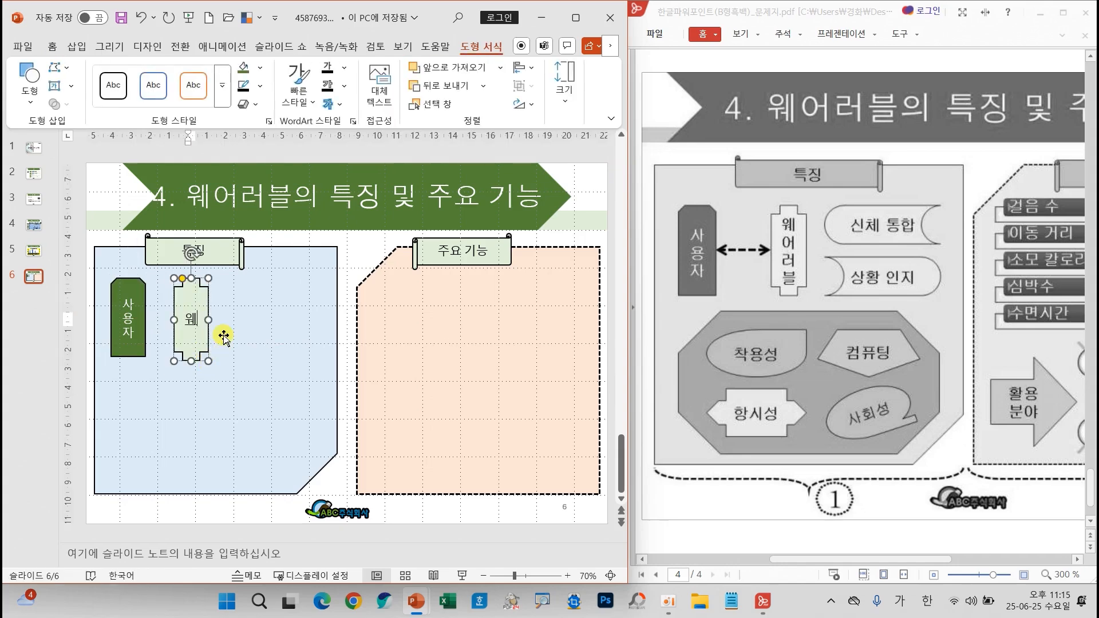
{"action": "type", "text": "어러브"}
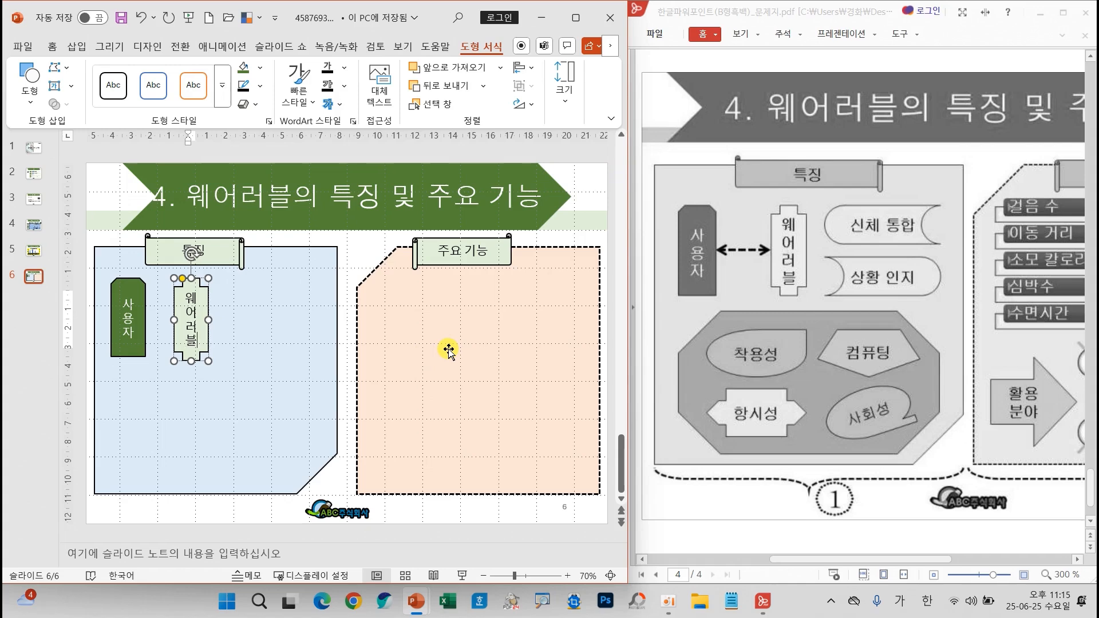
Step: Nudge the 웨어러블 cross slightly to the right and widen the 특징 banner toward the right
{"action": "left_click", "coordinate": [203, 336]}
{"action": "key", "text": "Right"}
{"action": "key", "text": "Right"}
{"action": "key", "text": "Right"}
{"action": "key", "text": "Right"}
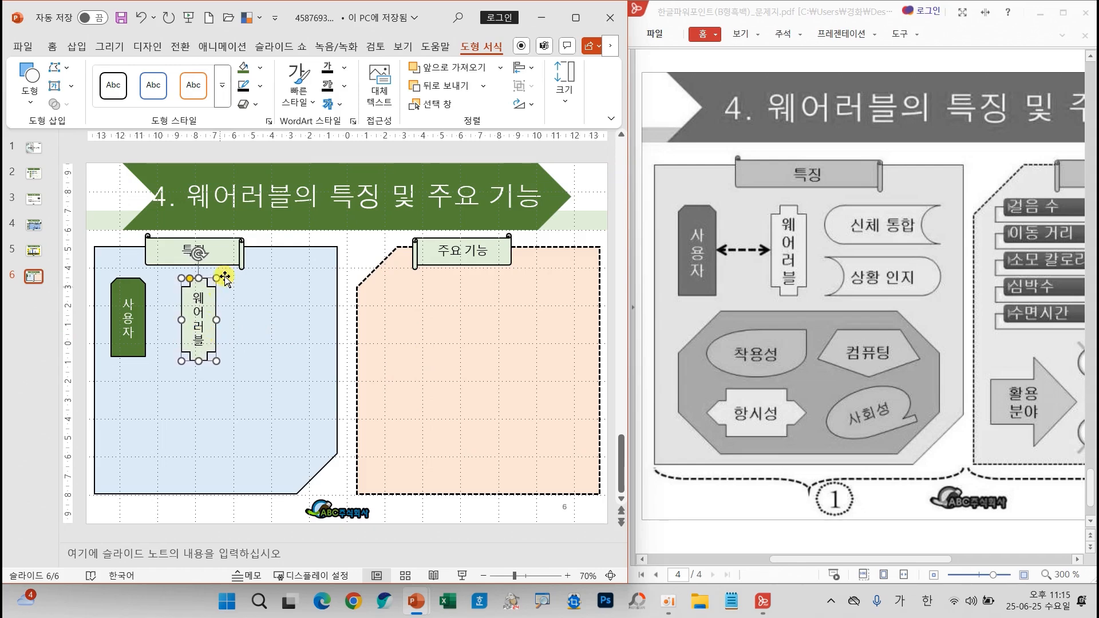
{"action": "left_click", "coordinate": [241, 255]}
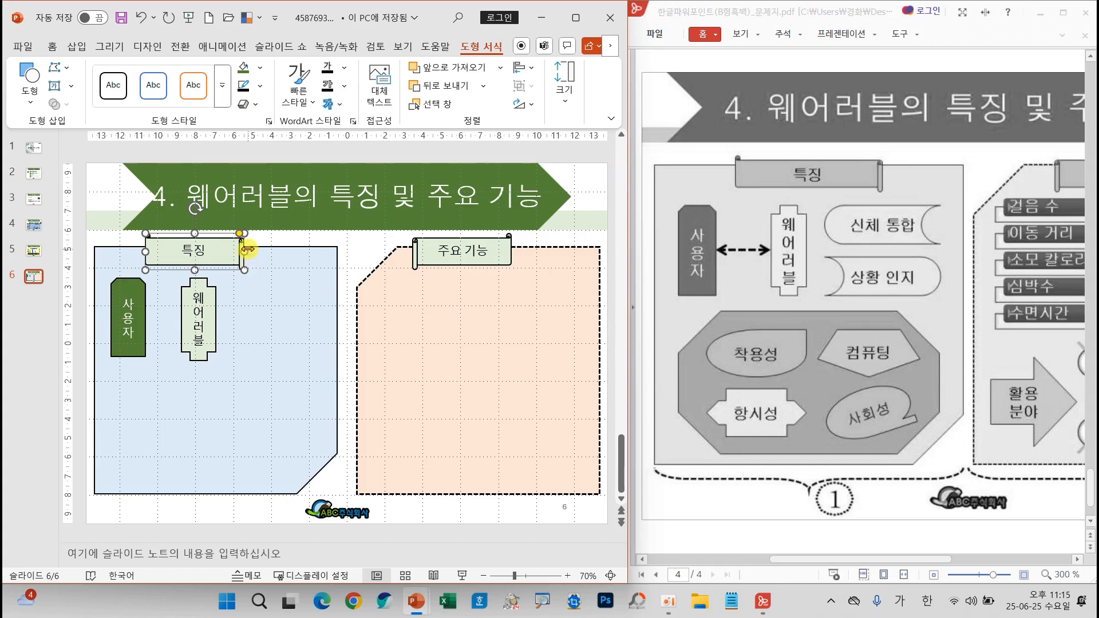
{"action": "left_click_drag", "start_coordinate": [248, 249], "coordinate": [279, 250]}
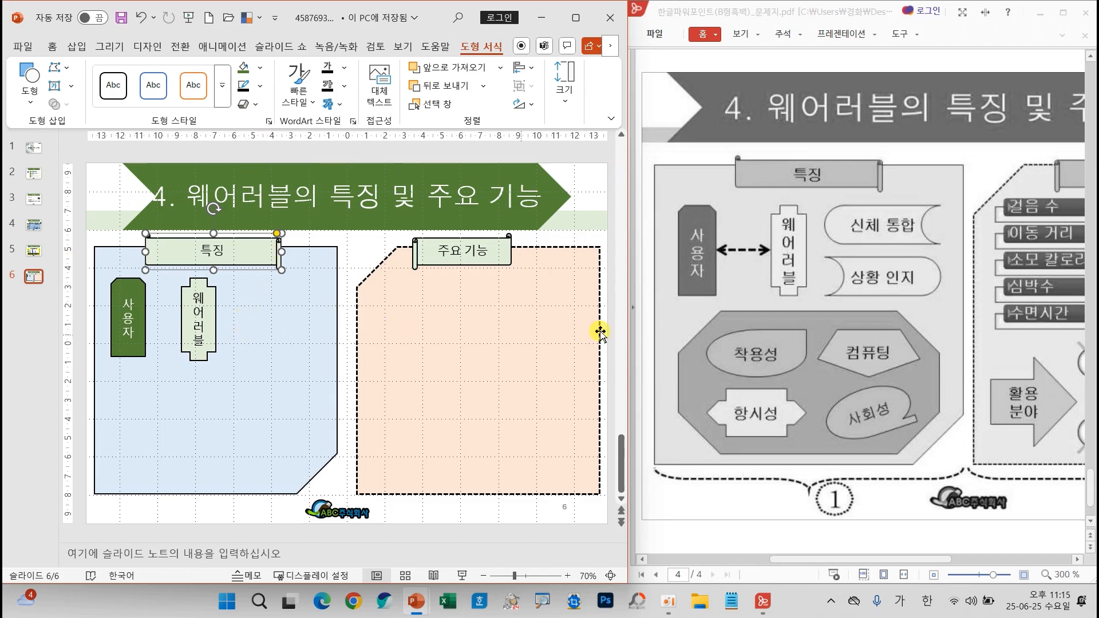
Step: Connect the right side of the 사용자 shape to the left side of the 웨어러블 cross with a double-headed arrow
{"action": "mouse_move", "coordinate": [784, 280]}
{"action": "left_mouse_down"}
{"action": "mouse_move", "coordinate": [712, 280]}
{"action": "mouse_move", "coordinate": [782, 269]}
{"action": "mouse_move", "coordinate": [765, 281]}
{"action": "left_mouse_up"}
{"action": "left_click", "coordinate": [32, 103]}
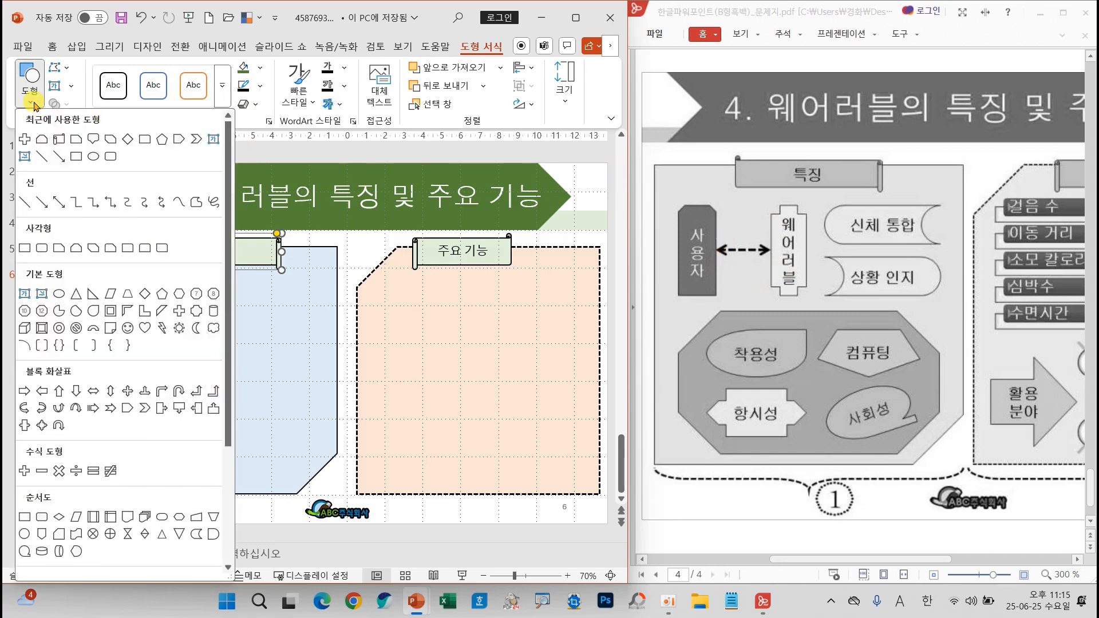
{"action": "left_click", "coordinate": [60, 203]}
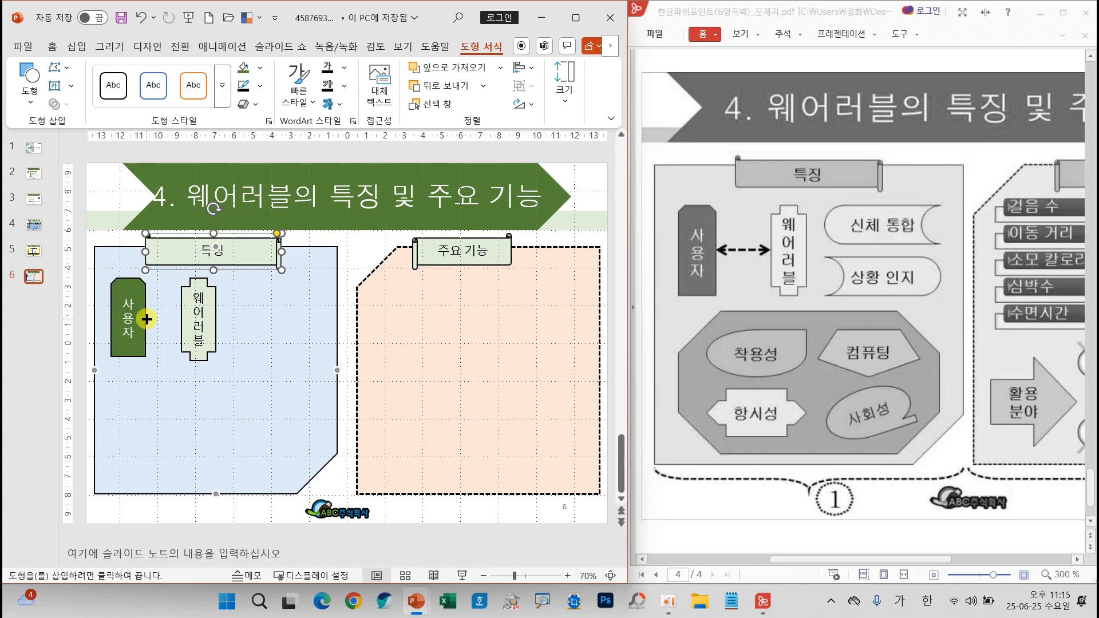
{"action": "mouse_move", "coordinate": [146, 318]}
{"action": "left_mouse_down"}
{"action": "mouse_move", "coordinate": [194, 366]}
{"action": "mouse_move", "coordinate": [182, 320]}
{"action": "left_mouse_up"}
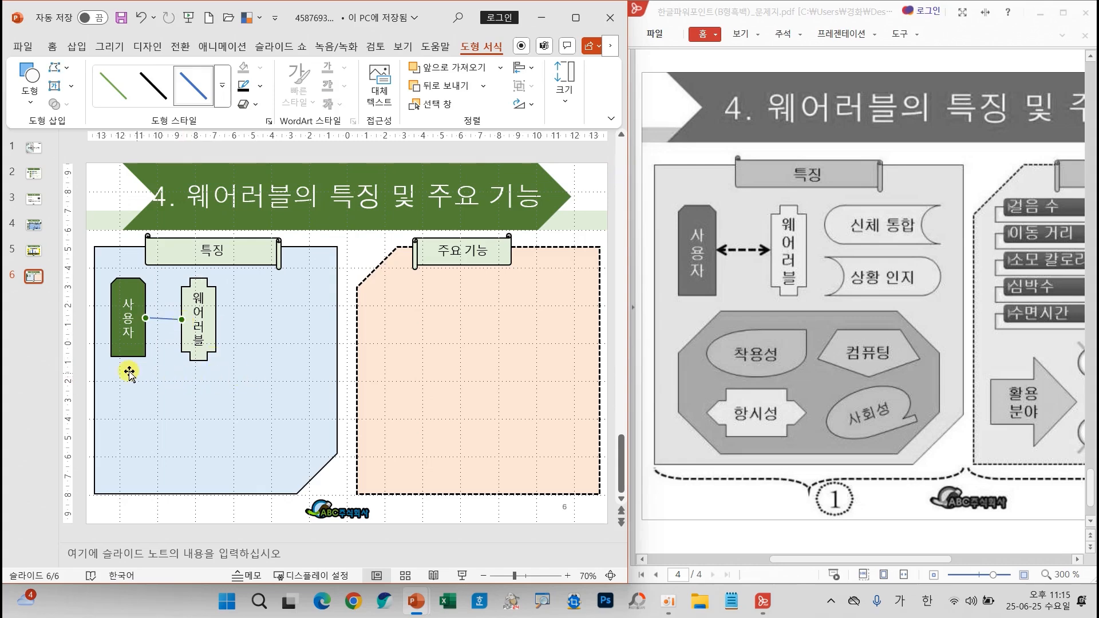
Step: Increase the height of the 사용자 shape to match the 웨어러블 cross so that the connector runs level
{"action": "left_click", "coordinate": [125, 348]}
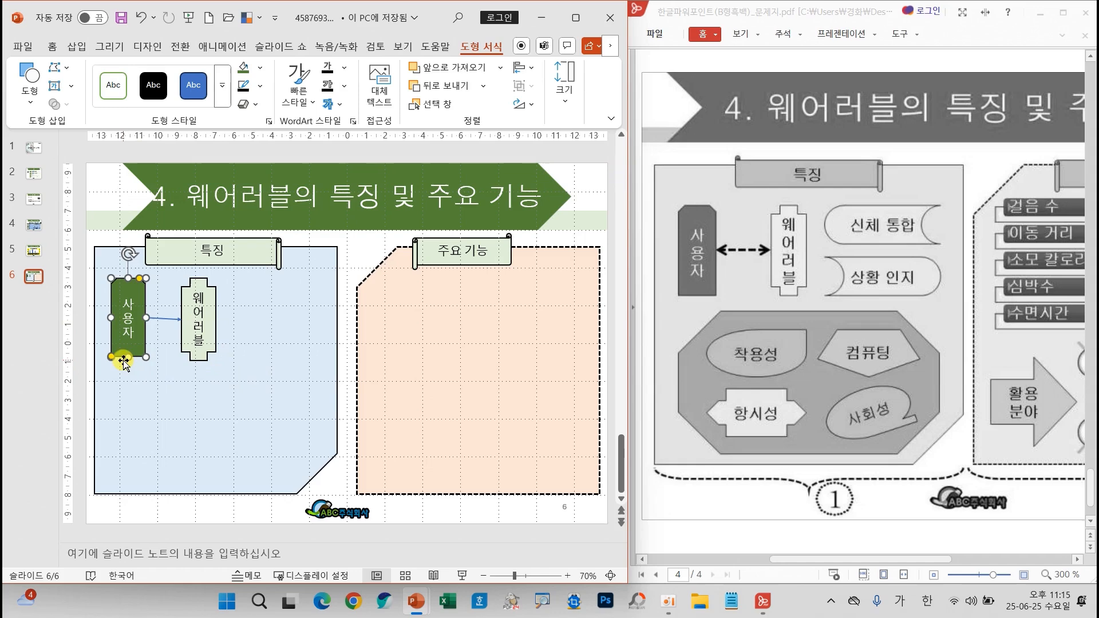
{"action": "left_click_drag", "start_coordinate": [124, 361], "coordinate": [125, 361]}
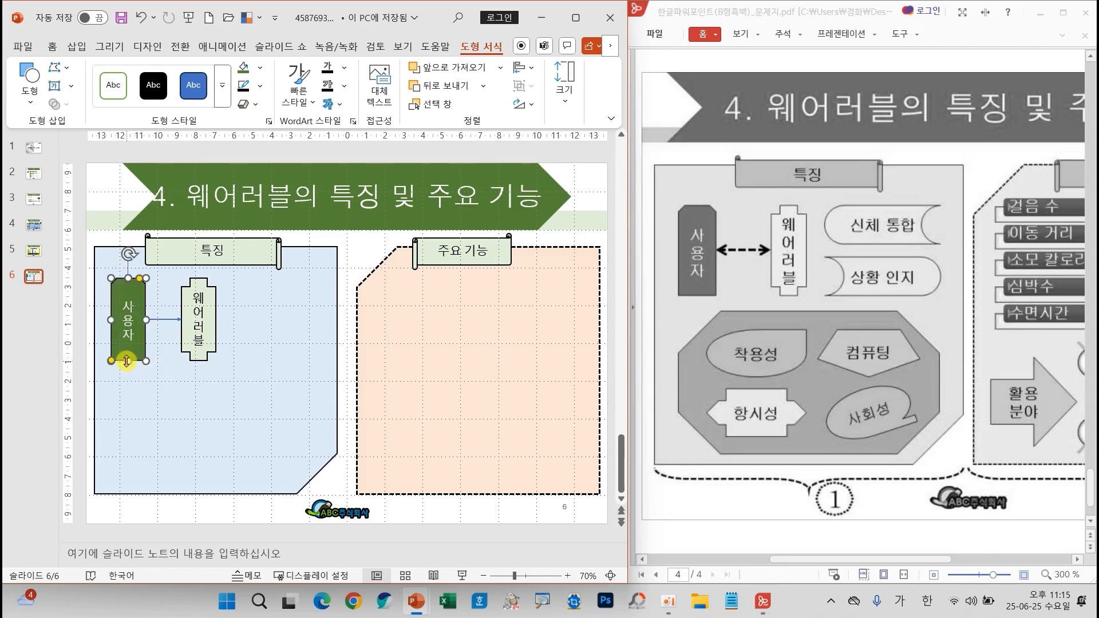
{"action": "left_click_drag", "start_coordinate": [125, 276], "coordinate": [125, 278]}
Step: Recolour the connector between the 사용자 and 웨어러블 shapes black and give it a thicker line weight
{"action": "left_click", "coordinate": [165, 320]}
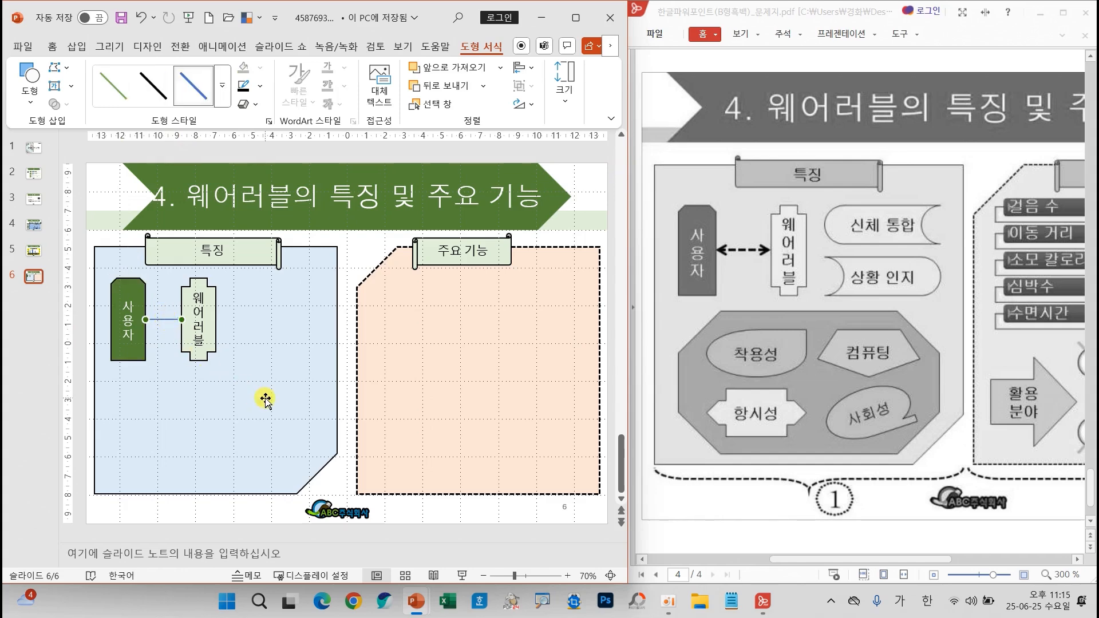
{"action": "left_click", "coordinate": [260, 86]}
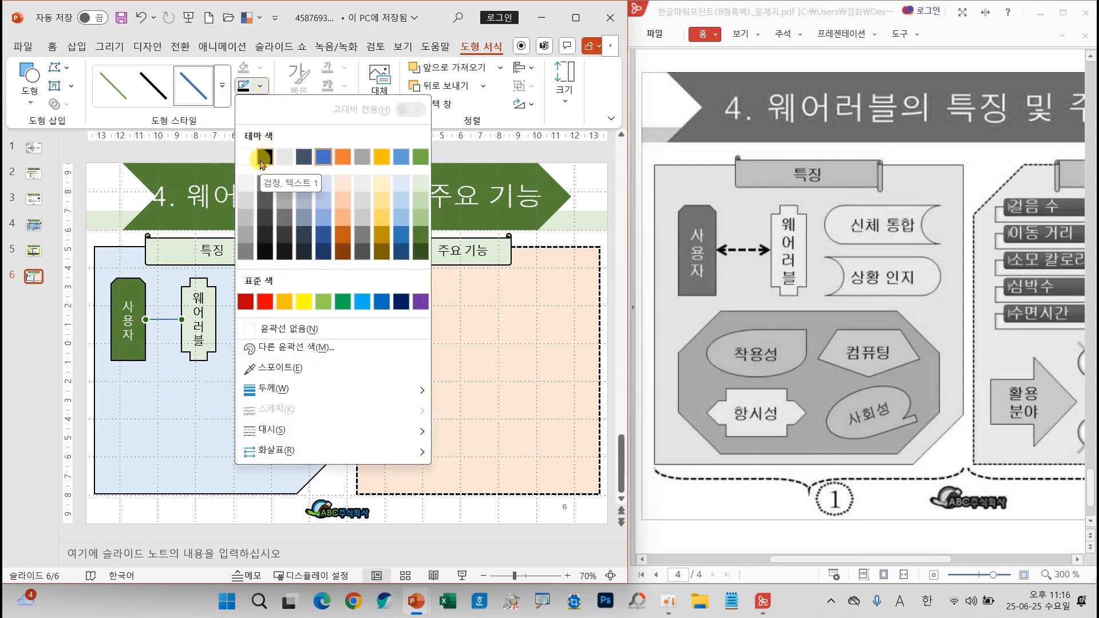
{"action": "left_click", "coordinate": [265, 157]}
{"action": "left_click", "coordinate": [263, 89]}
{"action": "mouse_move", "coordinate": [400, 388]}
{"action": "left_click", "coordinate": [491, 486]}
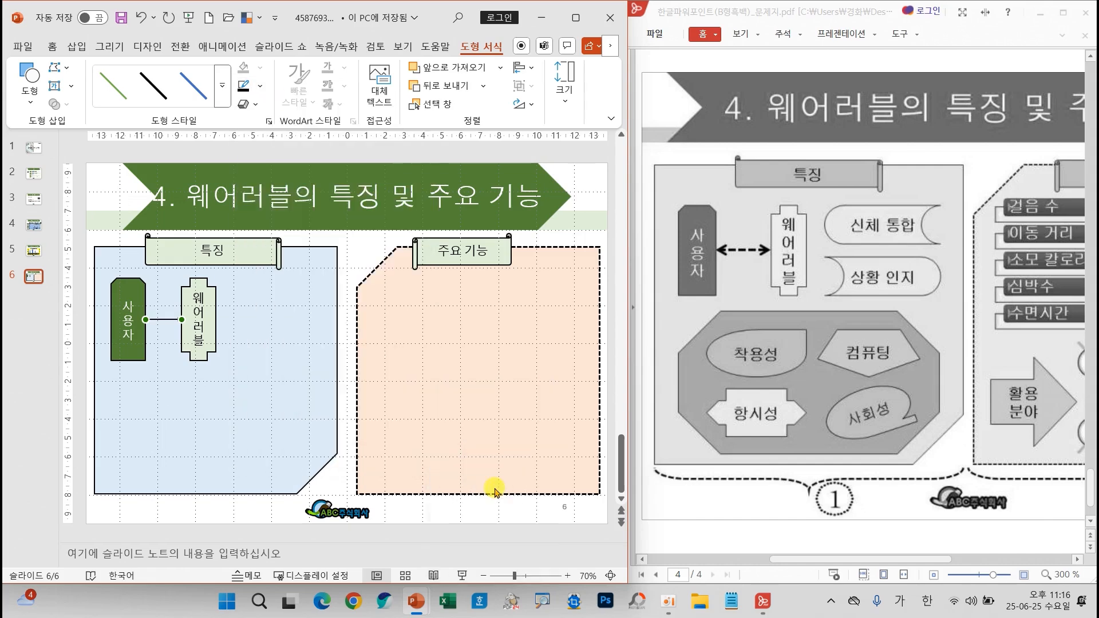
Step: Make the 사용자–웨어러블 connector dashed with open arrowheads at both ends
{"action": "left_click", "coordinate": [260, 86]}
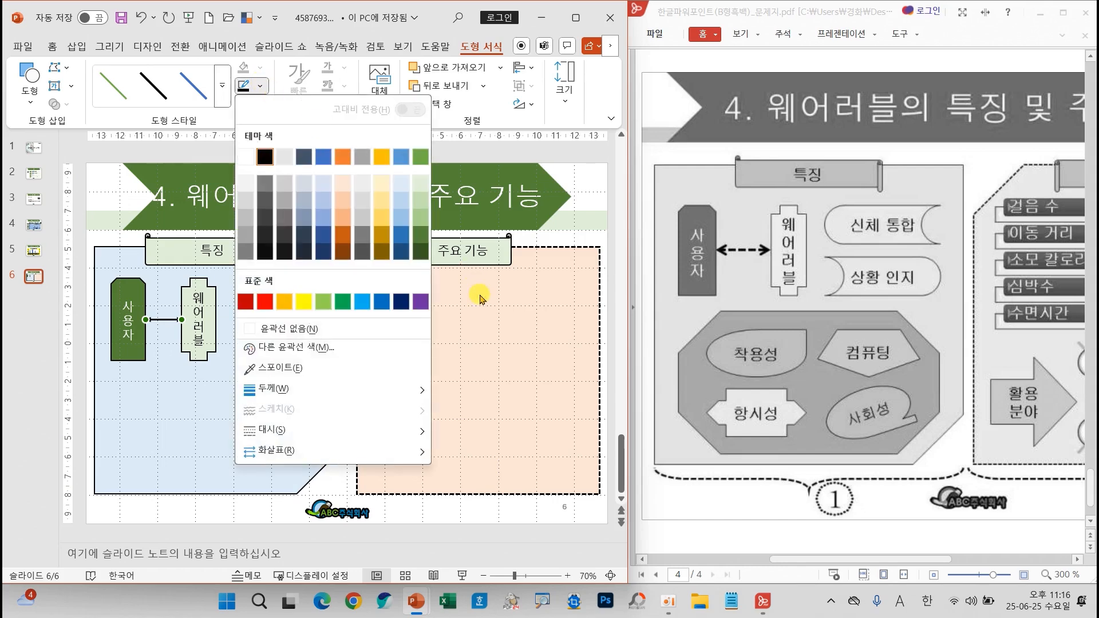
{"action": "mouse_move", "coordinate": [382, 431]}
{"action": "left_click", "coordinate": [475, 474]}
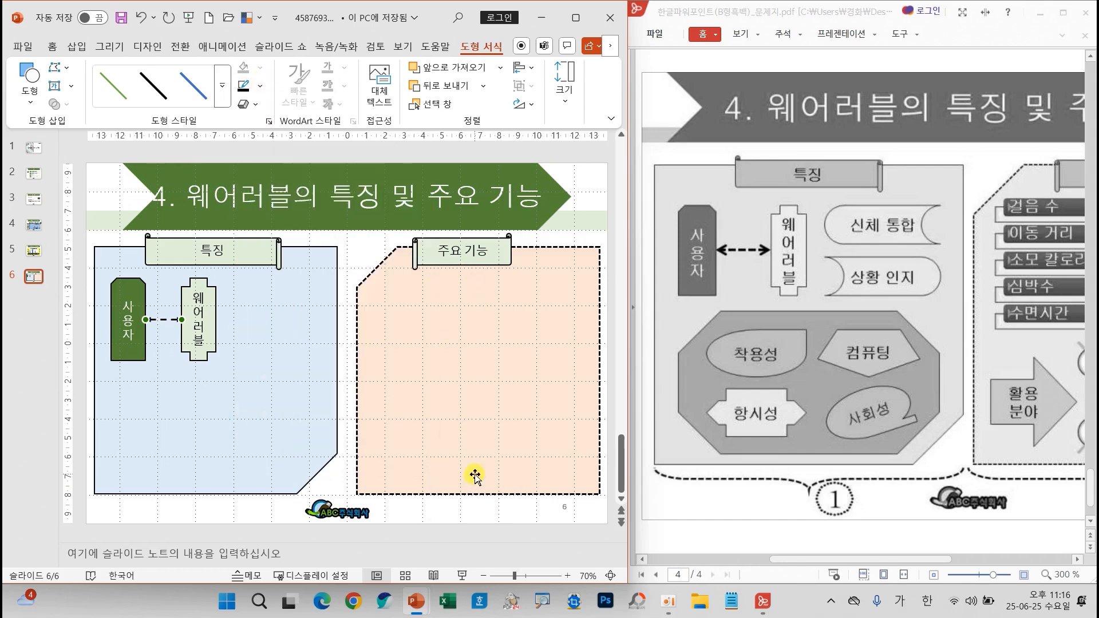
{"action": "left_click", "coordinate": [260, 86]}
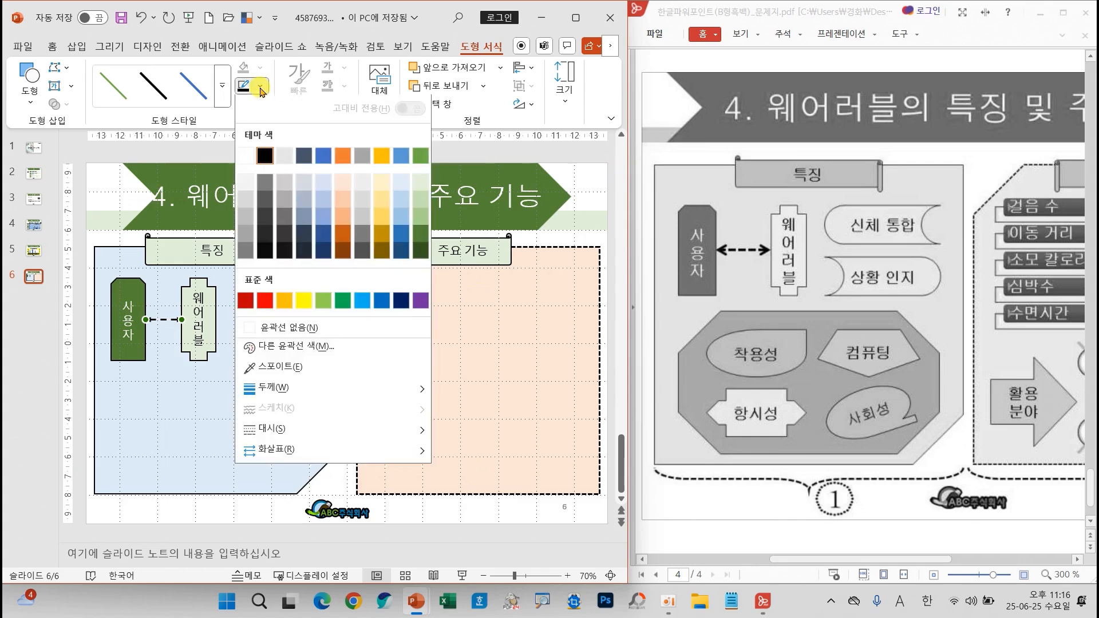
{"action": "mouse_move", "coordinate": [369, 450]}
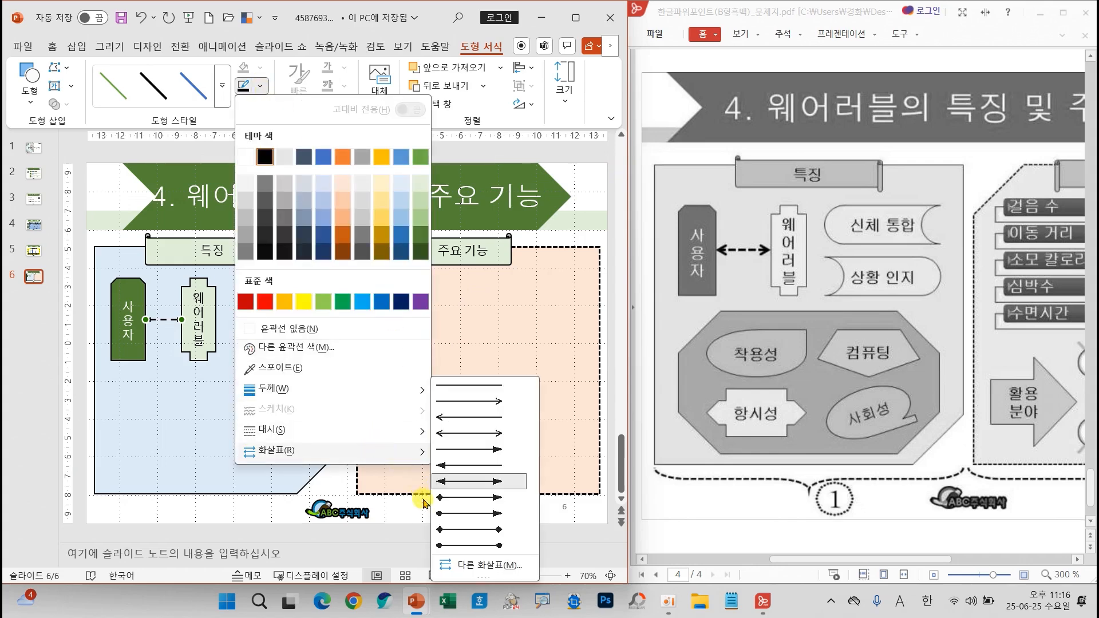
{"action": "left_click", "coordinate": [462, 435]}
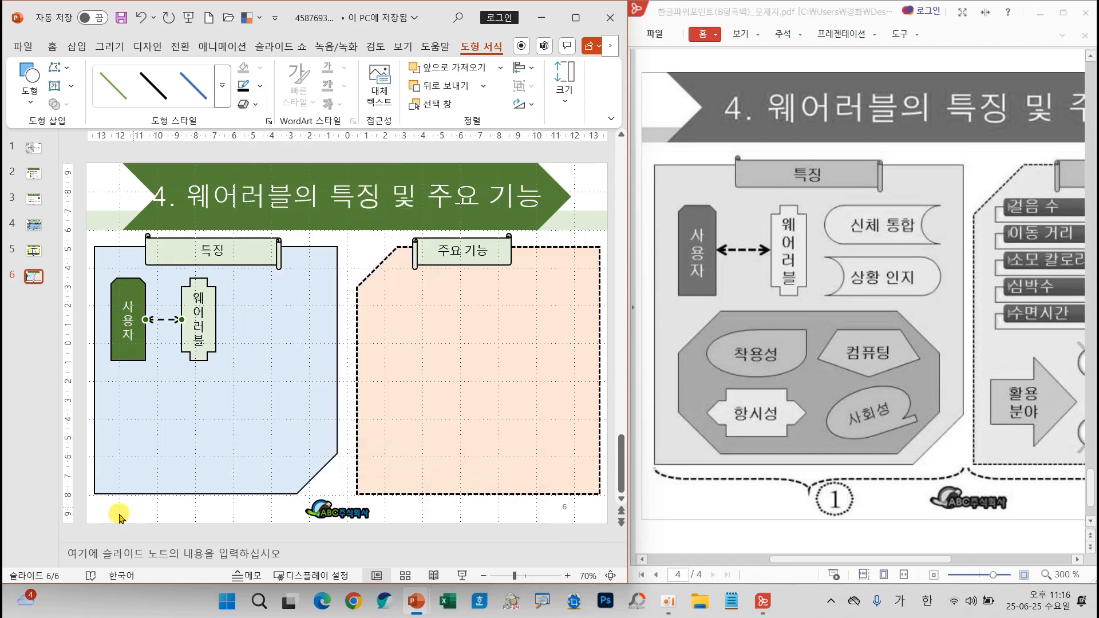
{"action": "left_click", "coordinate": [137, 511]}
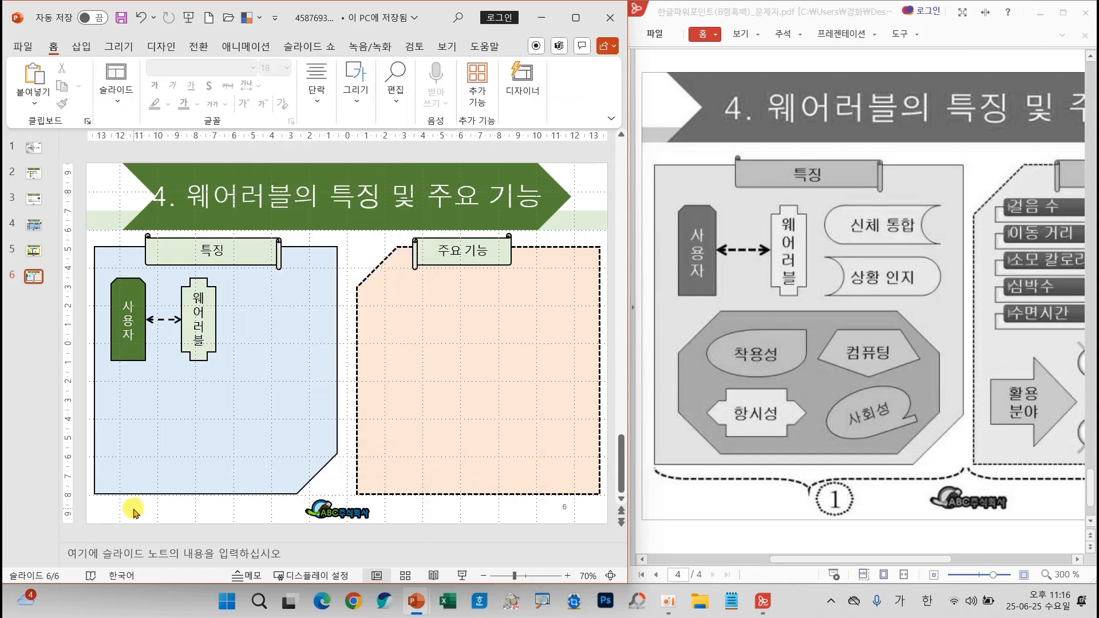
Step: Nudge the 웨어러블 cross slightly further right in fine increments to lengthen the dashed connector
{"action": "left_click", "coordinate": [208, 351]}
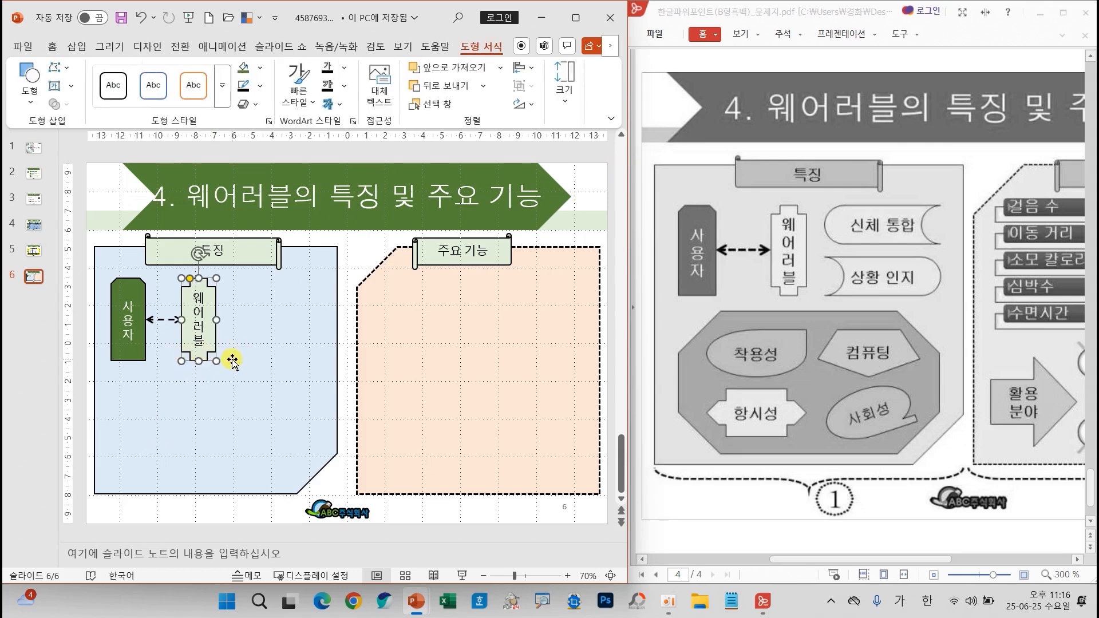
{"action": "key", "text": "ctrl+Right"}
{"action": "key", "text": "ctrl+Right"}
{"action": "key", "text": "ctrl+Right"}
{"action": "key", "text": "ctrl+Right"}
{"action": "key", "text": "ctrl+Right"}
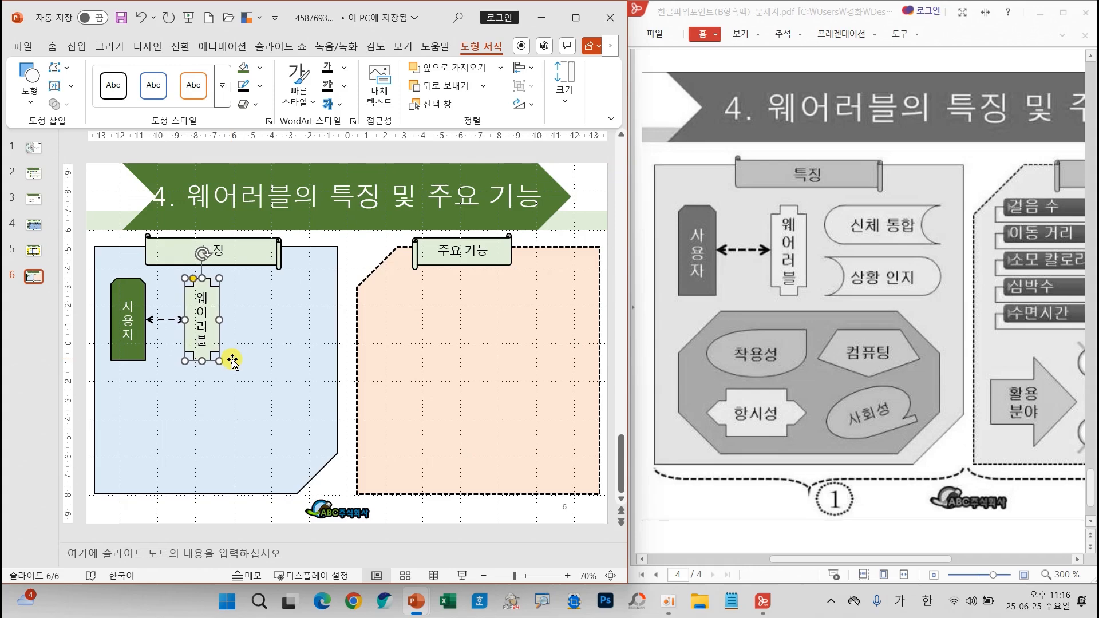
{"action": "key", "text": "ctrl+Right"}
{"action": "key", "text": "ctrl+Right"}
{"action": "key", "text": "ctrl+Right"}
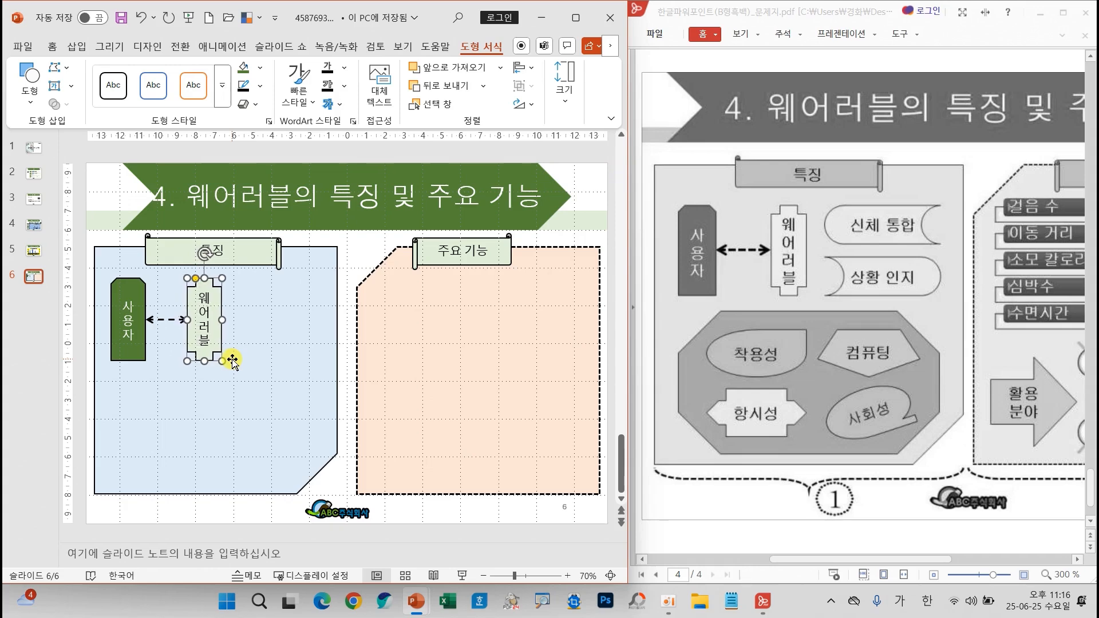
{"action": "key", "text": "Escape"}
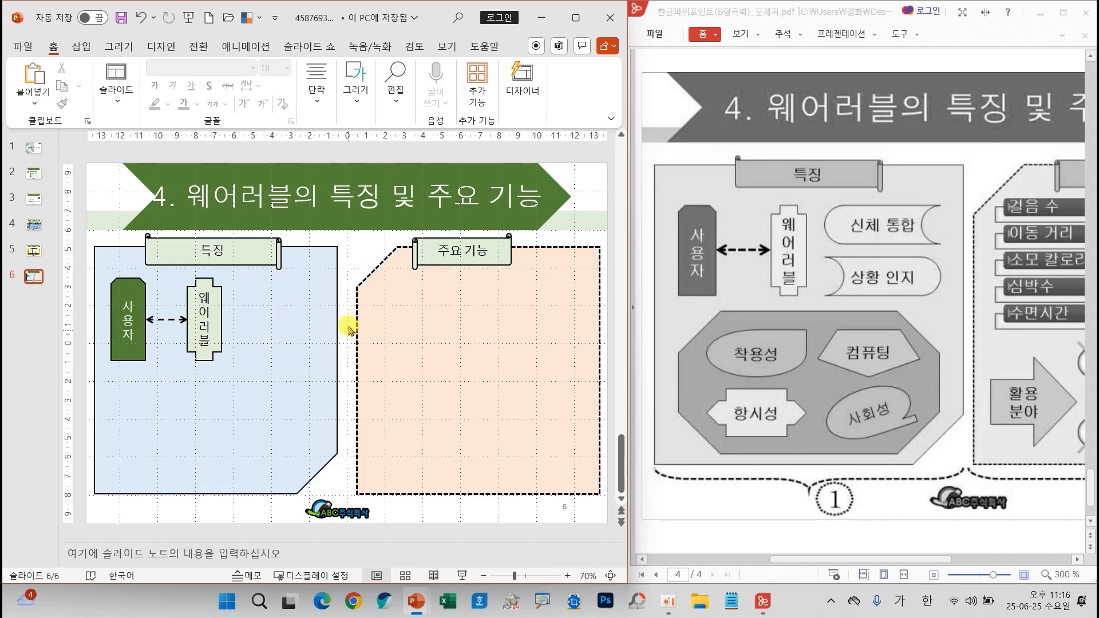
Step: Draw a wide flowchart stored-data shape to the right of the 웨어러블 cross and place a copy directly below it
{"action": "left_click", "coordinate": [342, 107]}
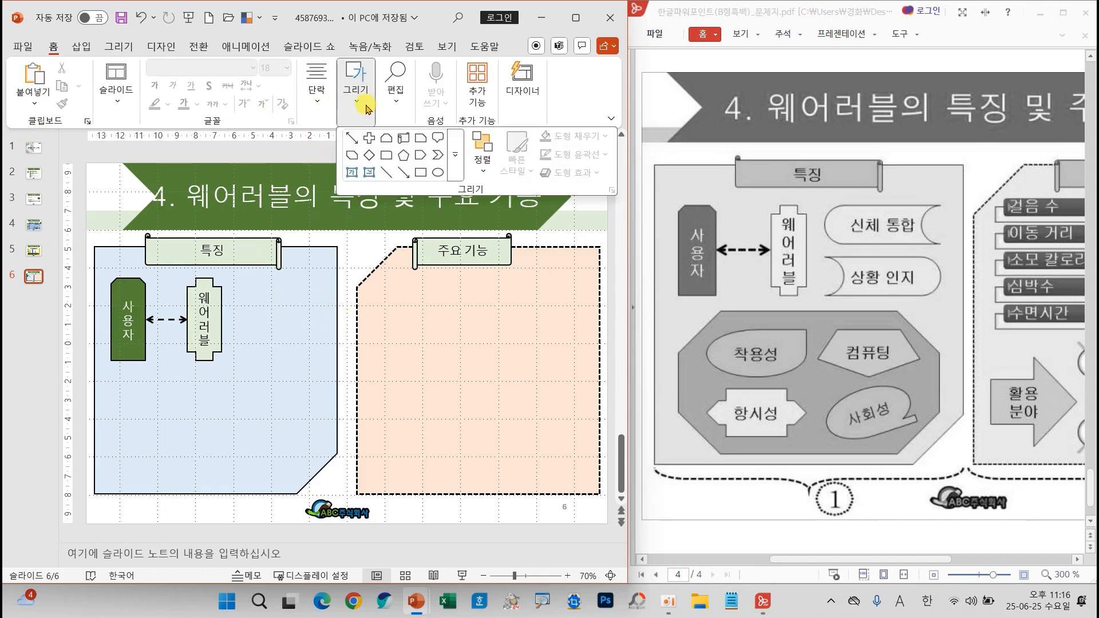
{"action": "left_click", "coordinate": [463, 175]}
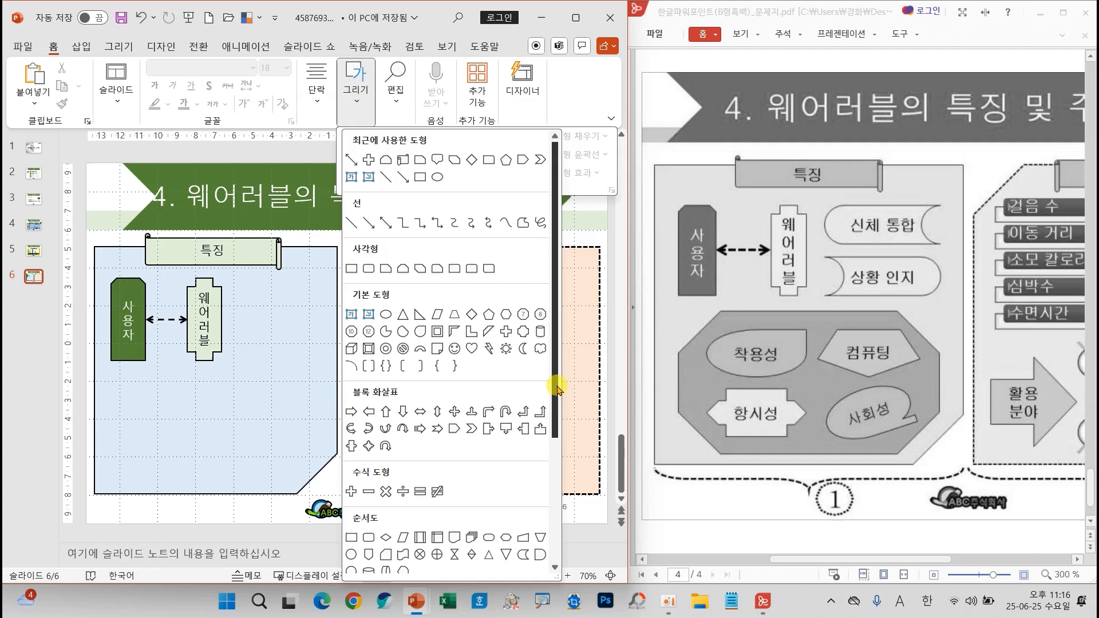
{"action": "left_click_drag", "start_coordinate": [560, 380], "coordinate": [559, 491]}
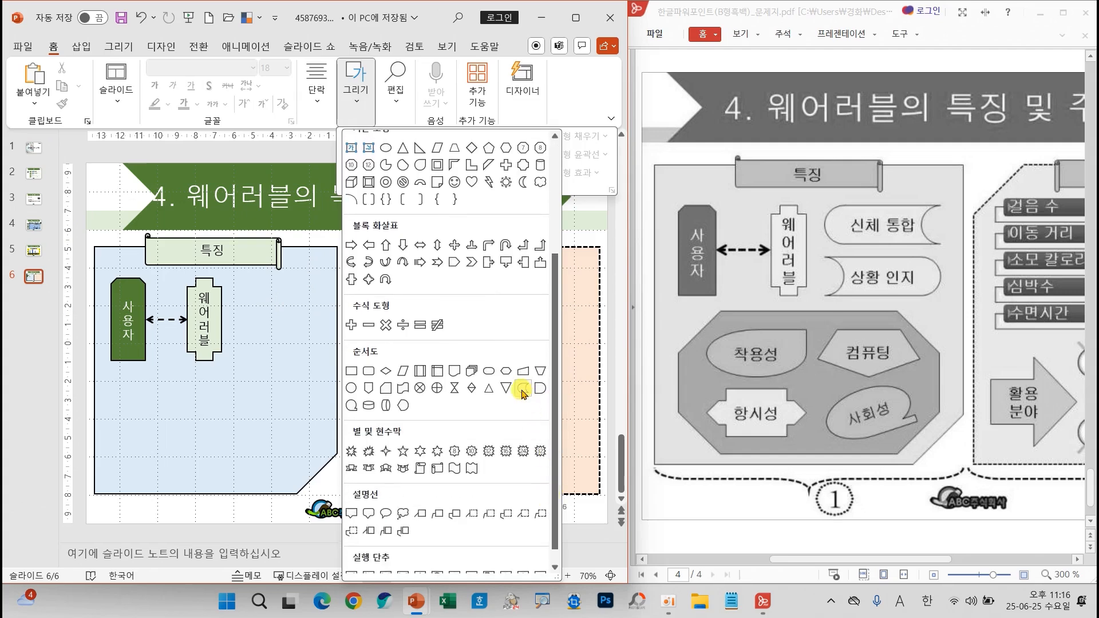
{"action": "left_click", "coordinate": [522, 389]}
{"action": "left_click_drag", "start_coordinate": [242, 283], "coordinate": [277, 347]}
Step: Flip the lower stored-data shape horizontally and enter 상황 인지 in it
{"action": "left_click", "coordinate": [532, 108]}
{"action": "left_click", "coordinate": [547, 184]}
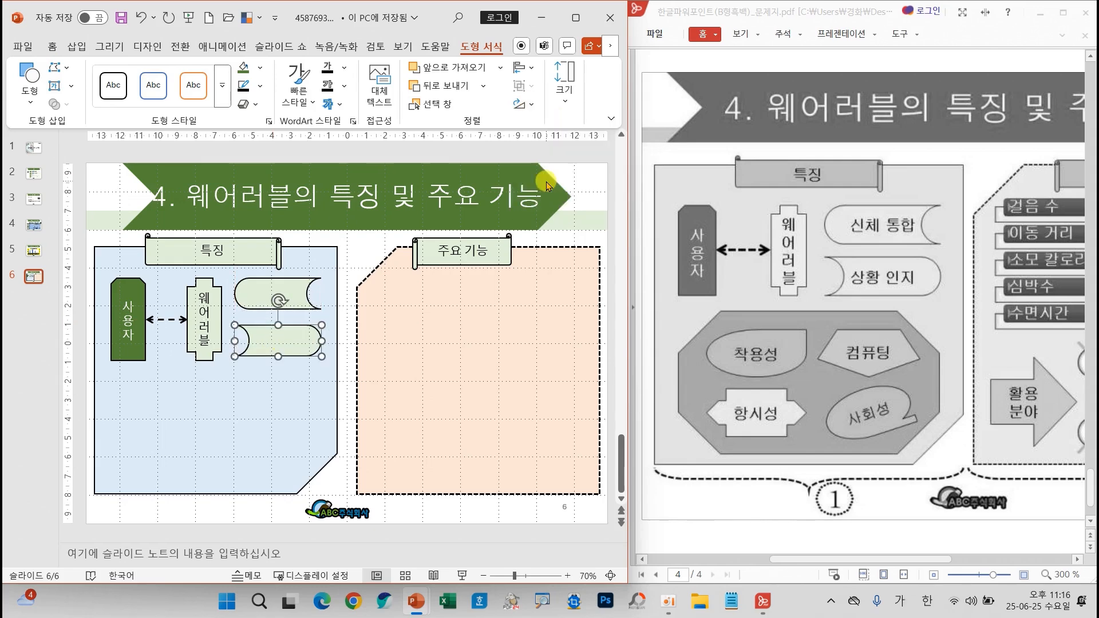
{"action": "type", "text": "사"}
{"action": "type", "text": "황 인지"}
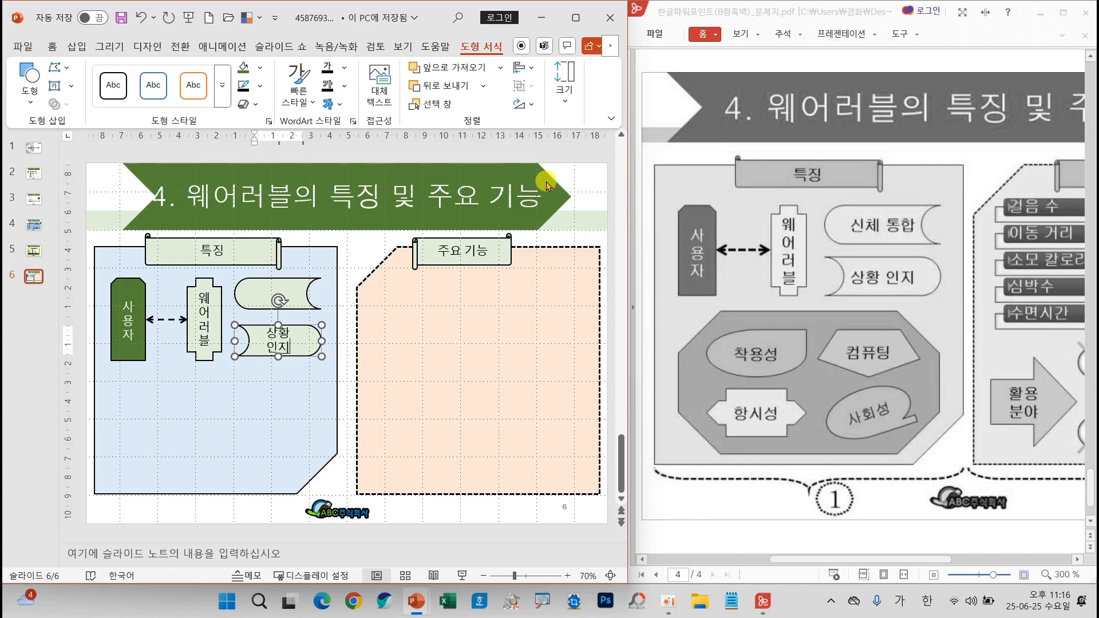